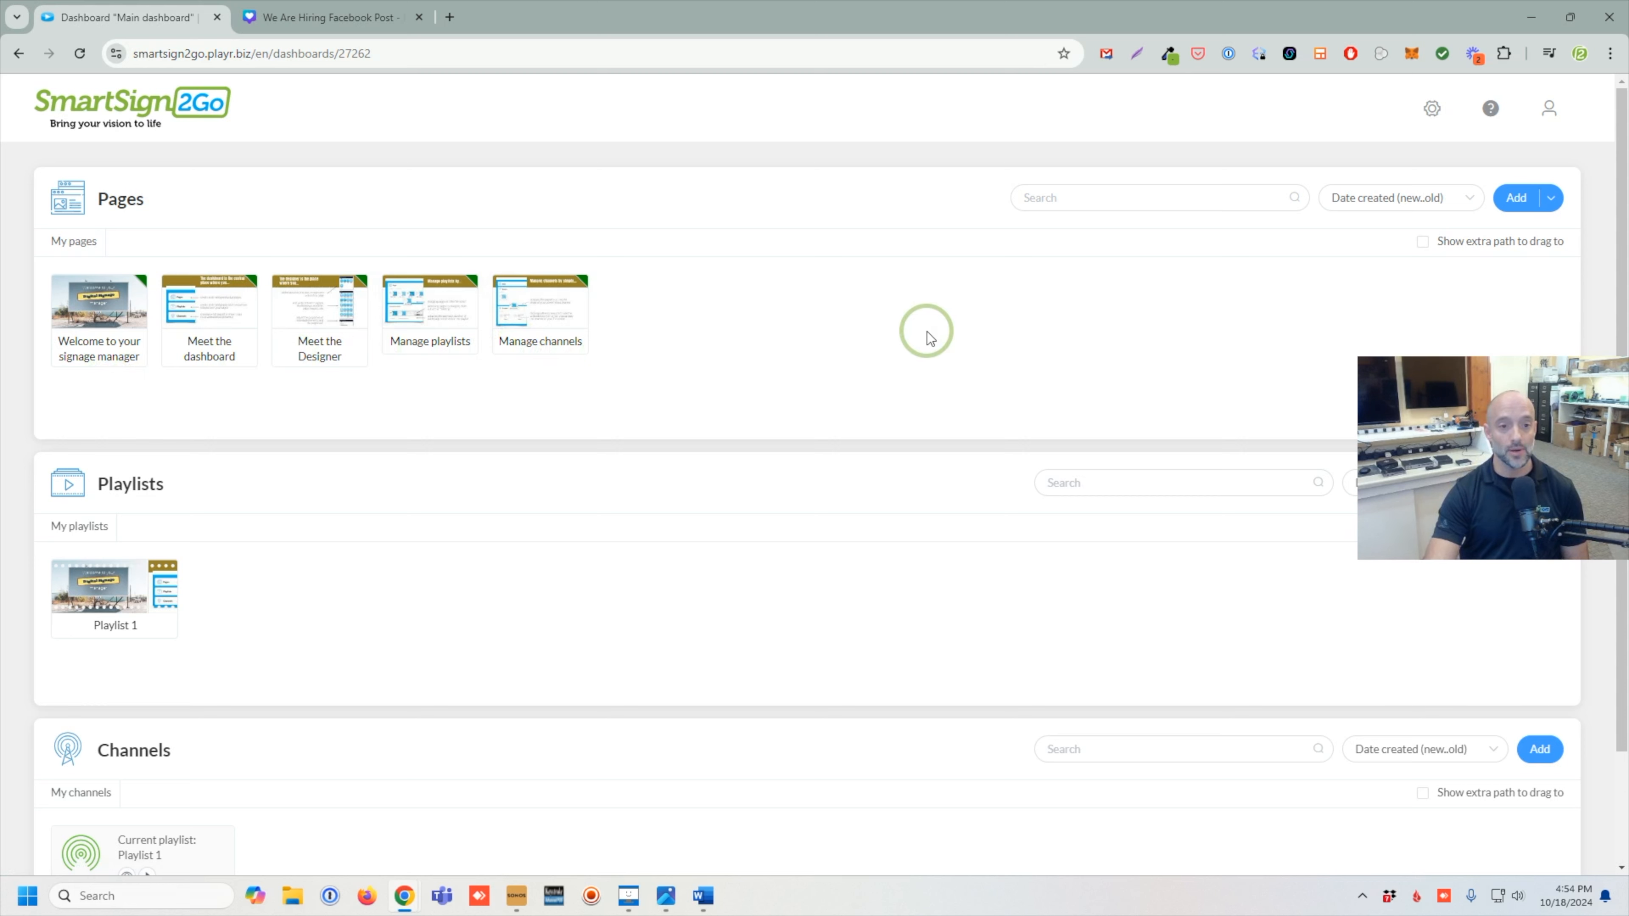
# - Add a blank page and a page based on the Weather sample from the page catalog
pyautogui.click(1516, 210)
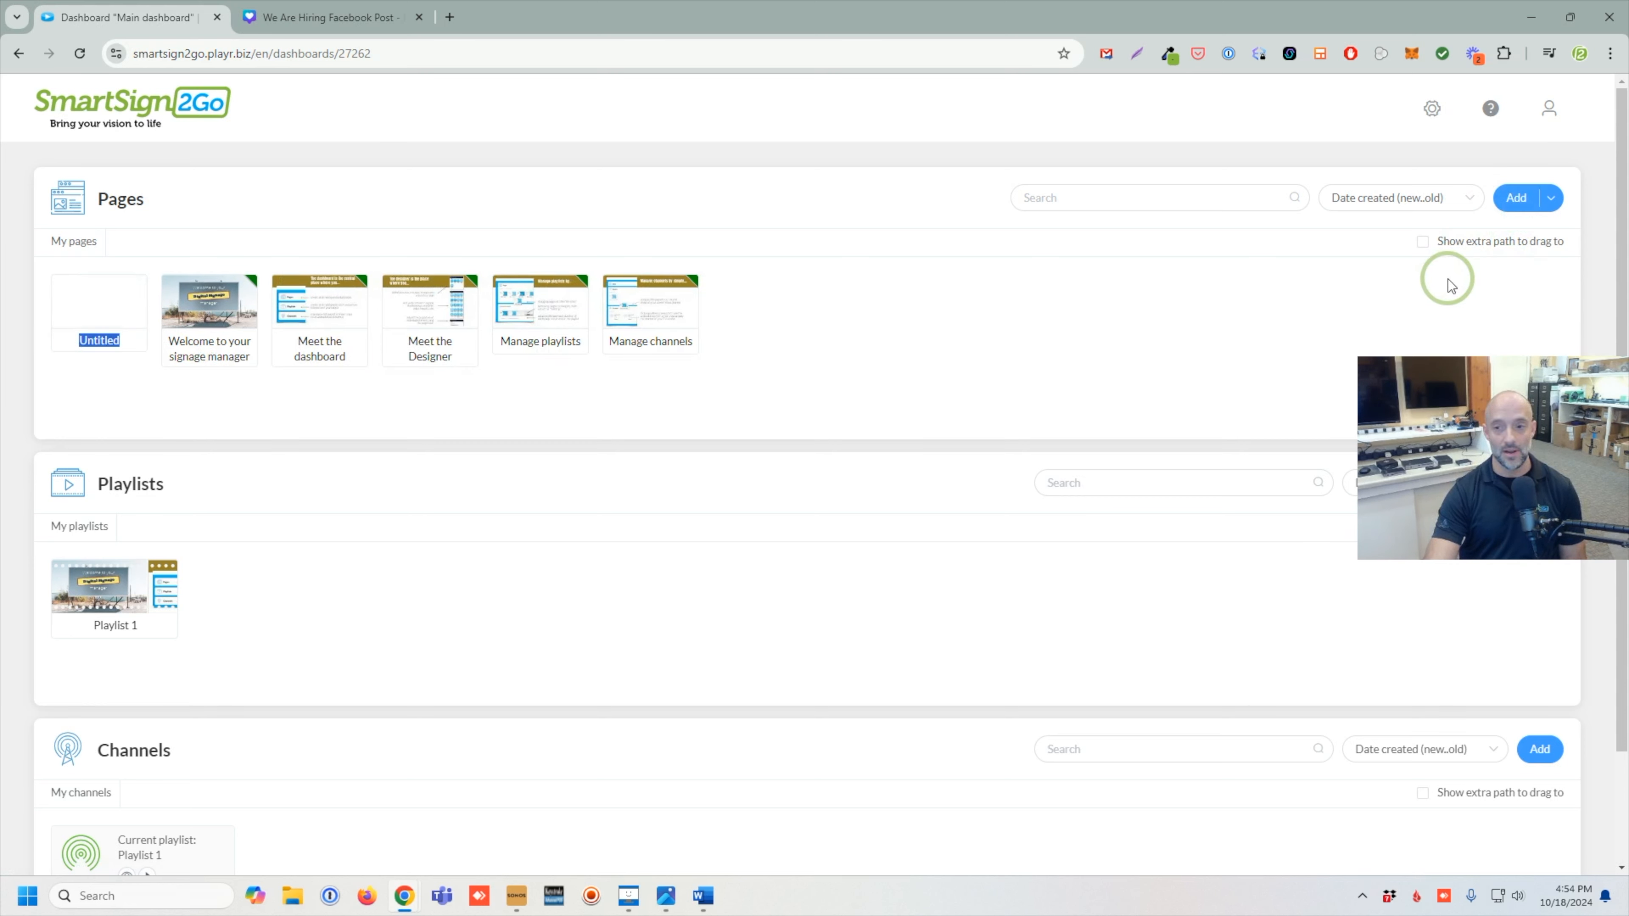
pyautogui.click(1550, 205)
pyautogui.click(1510, 241)
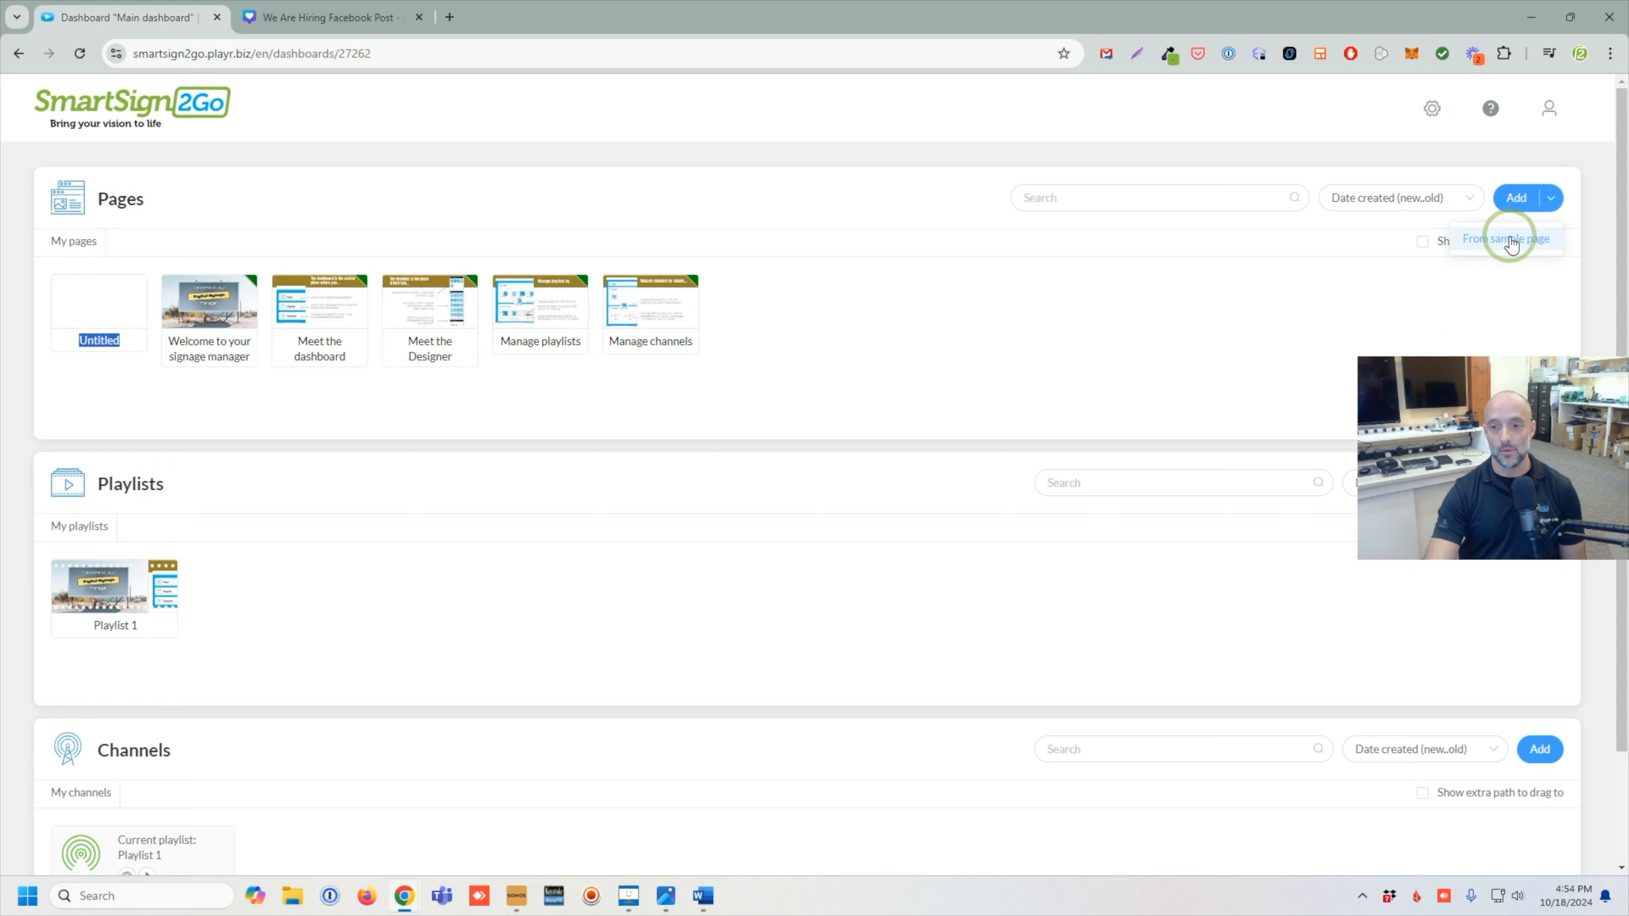
pyautogui.click(1510, 242)
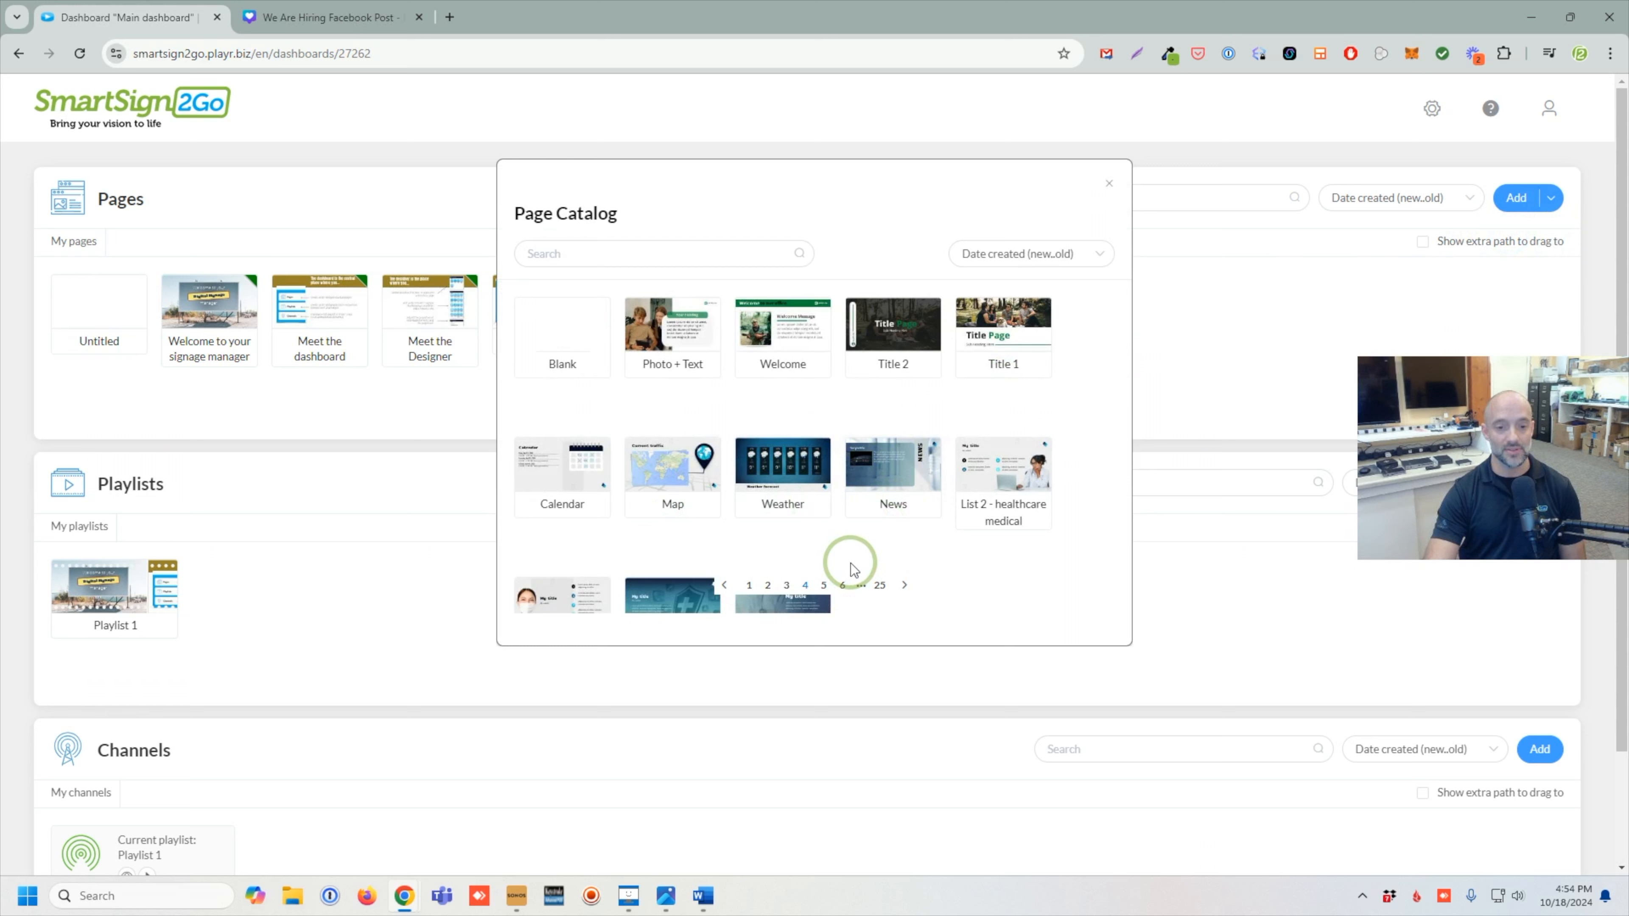
pyautogui.click(786, 473)
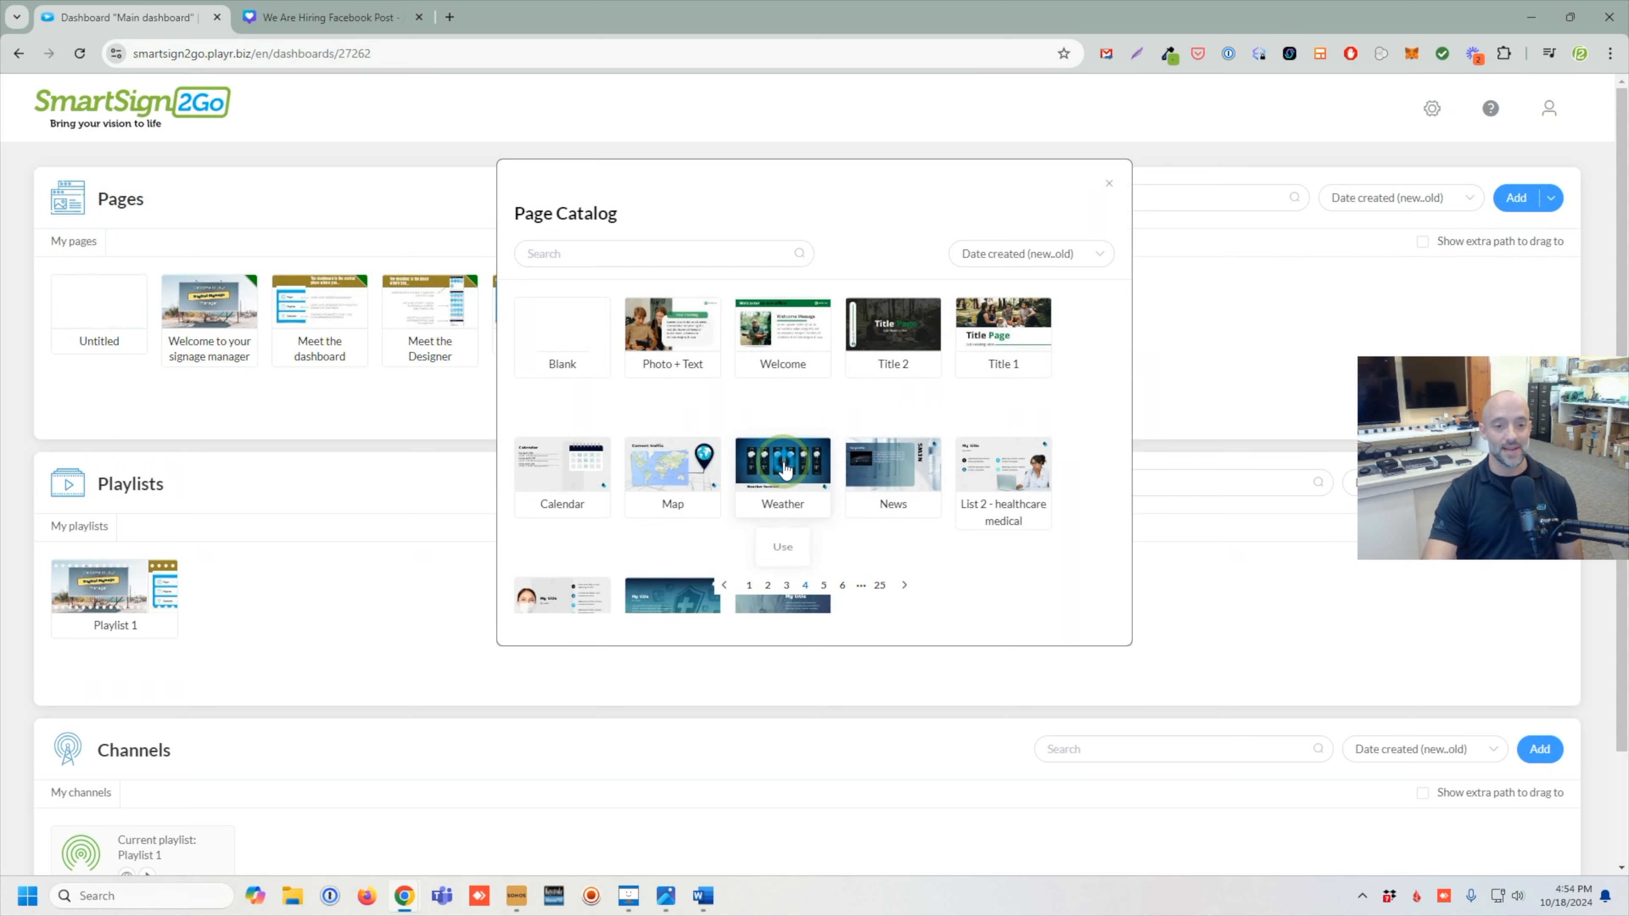
pyautogui.click(784, 468)
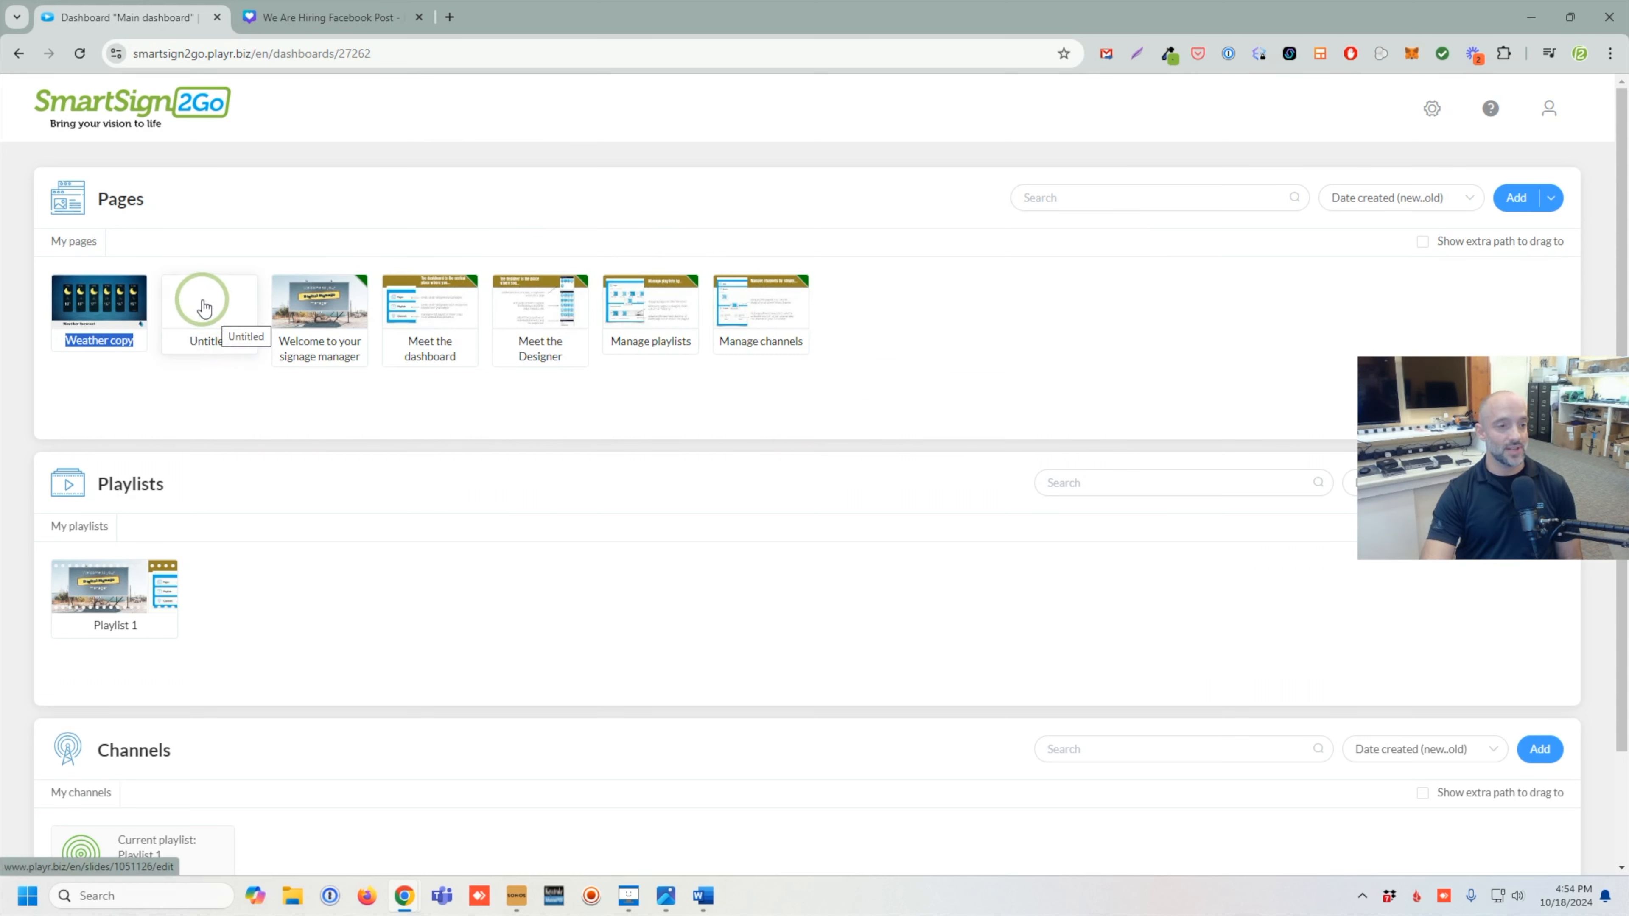
# - Open the blank Untitled page for editing in the designer
pyautogui.rightClick(204, 308)
pyautogui.click(196, 384)
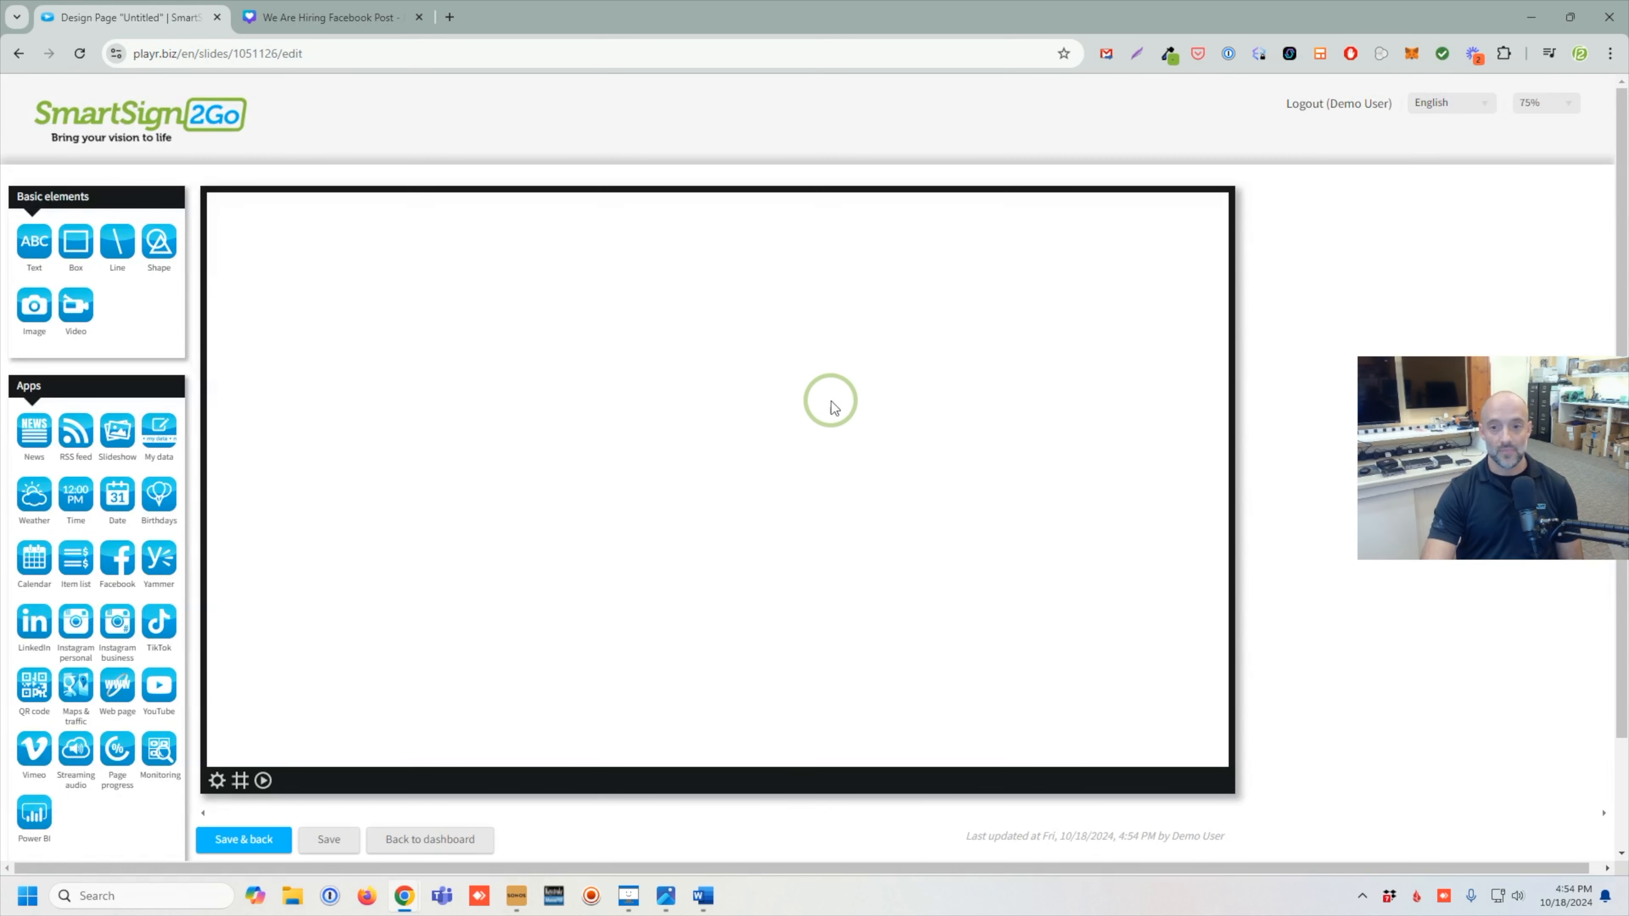
# - Try viewing the page canvas at 50% zoom and return it to 75%
pyautogui.click(1538, 104)
pyautogui.click(1545, 161)
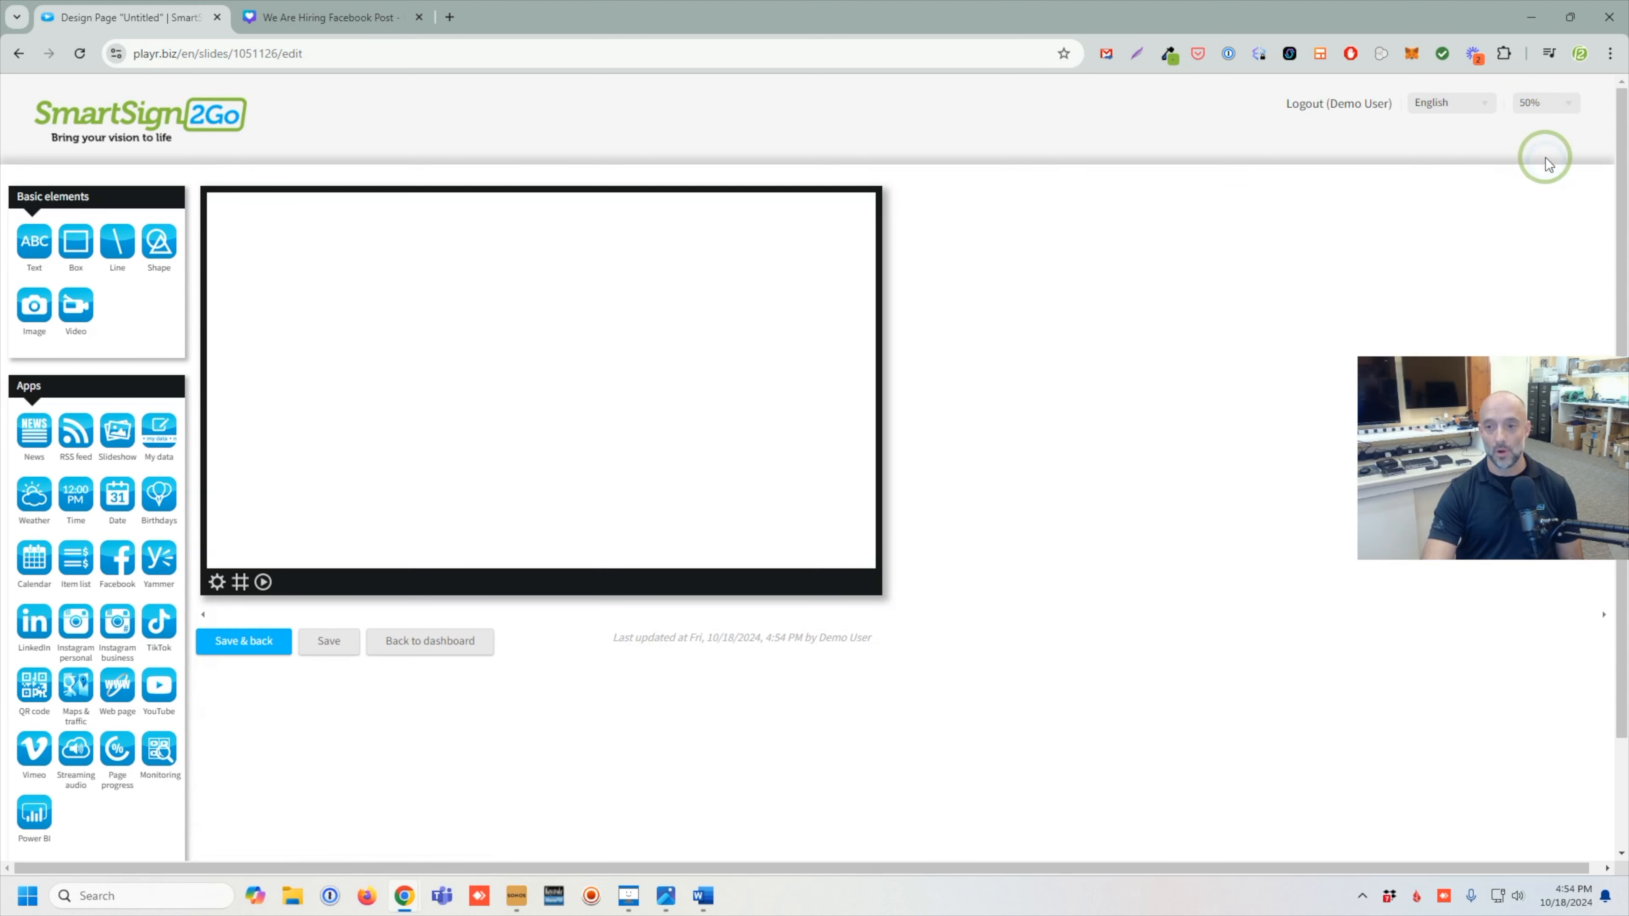
pyautogui.click(1535, 105)
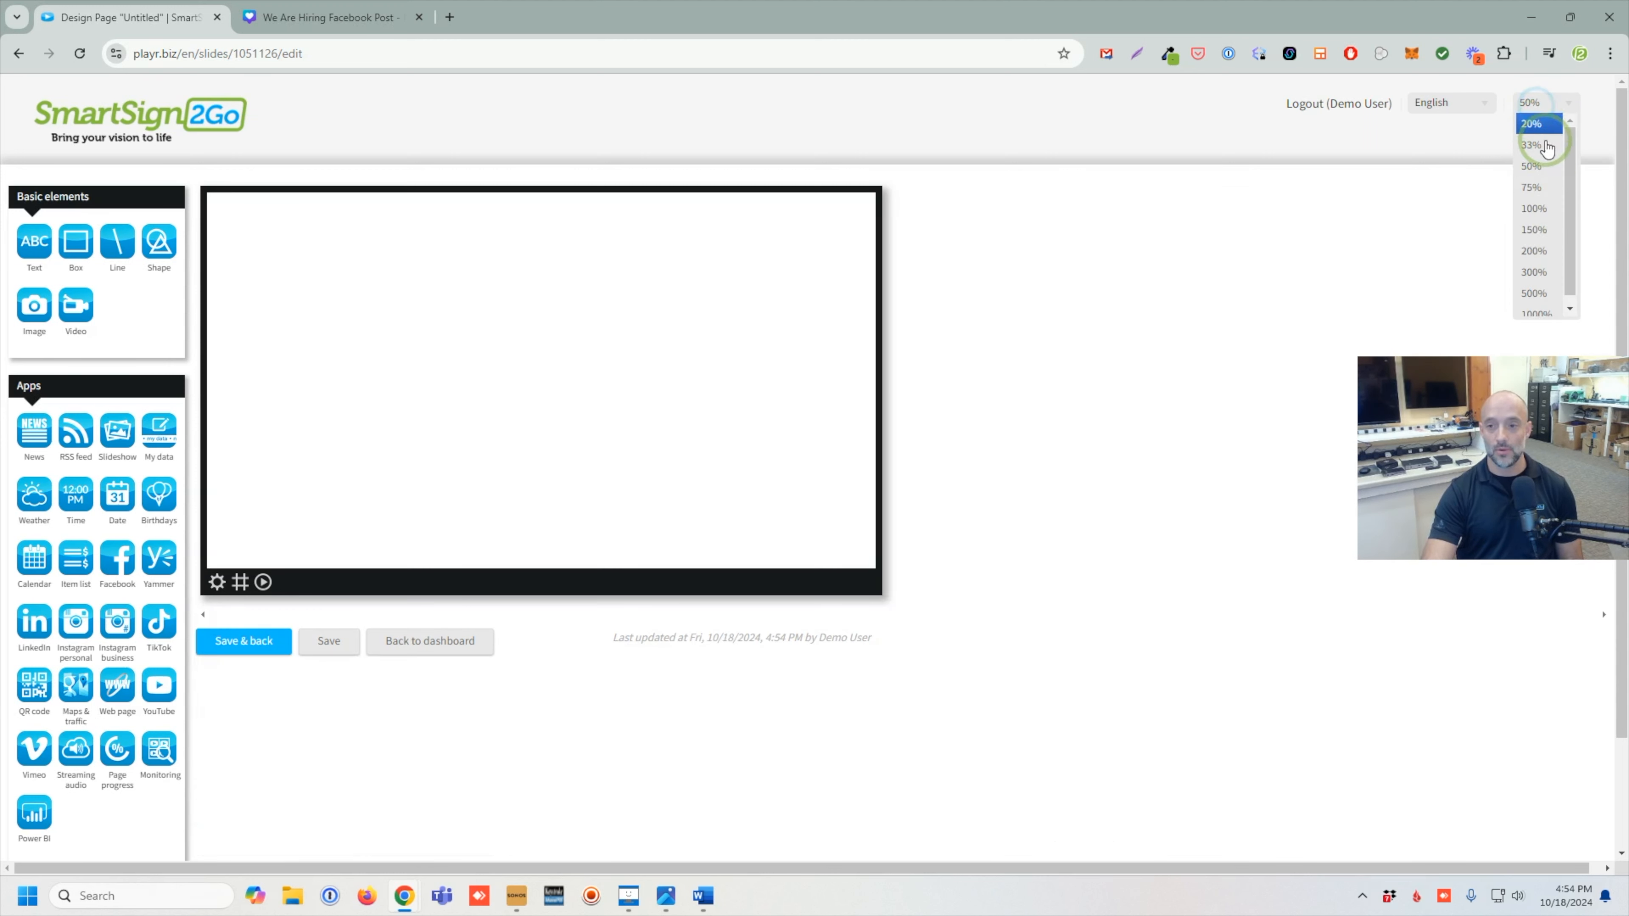
pyautogui.click(1535, 188)
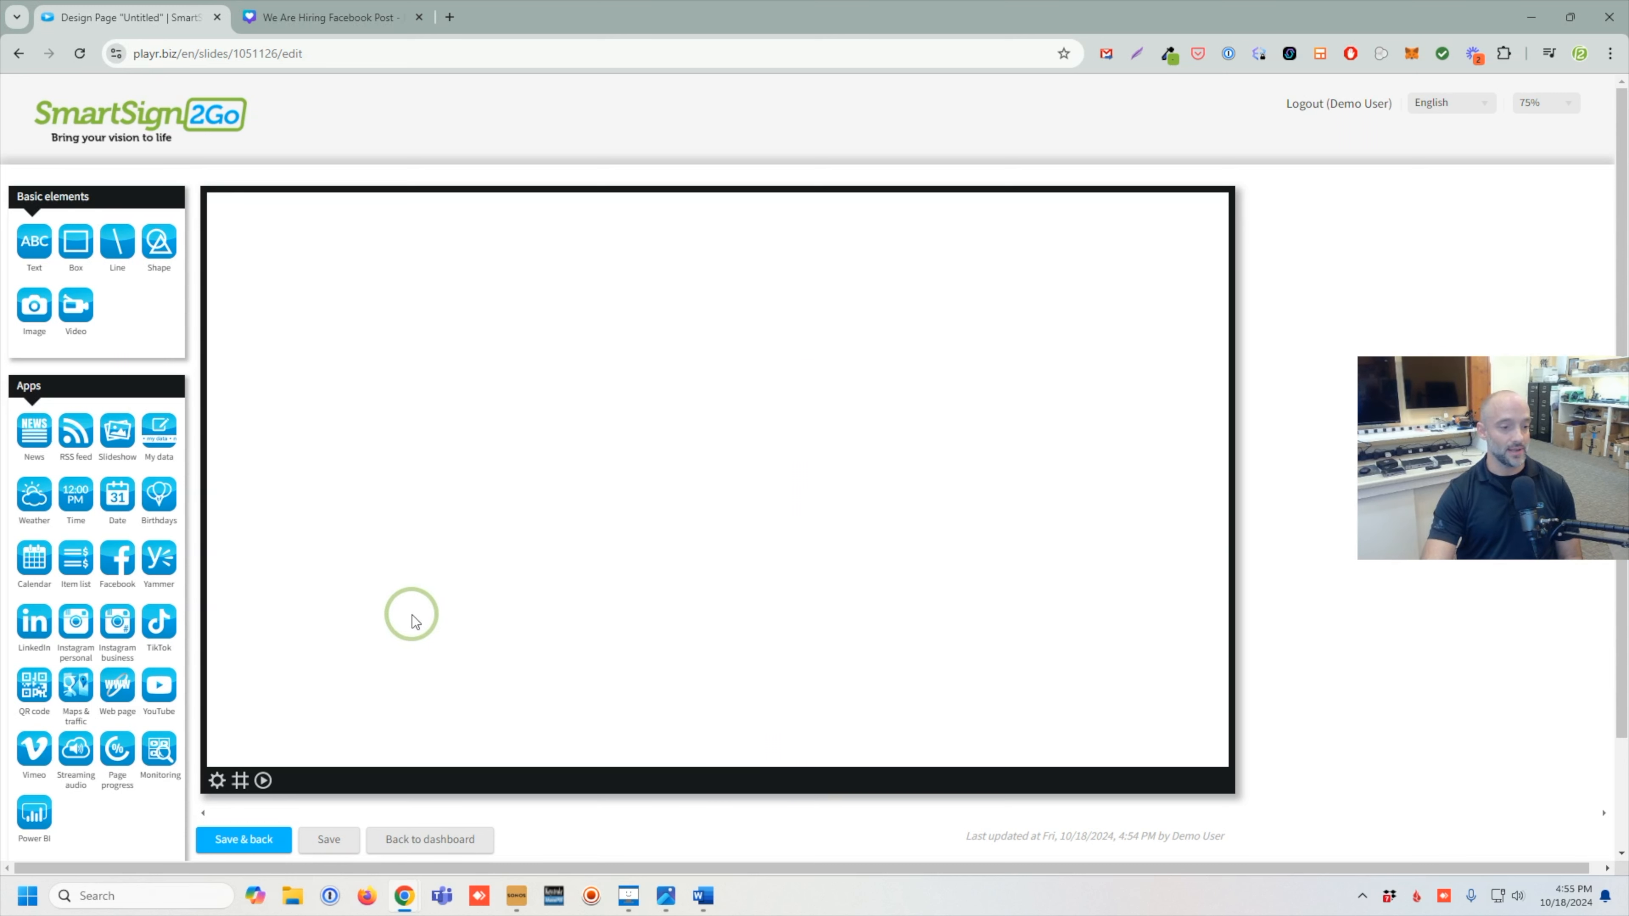
# - Try the 9:16 (Vertical) ratio in the page properties and return the page to 16:9 (Horizontal)
pyautogui.click(218, 780)
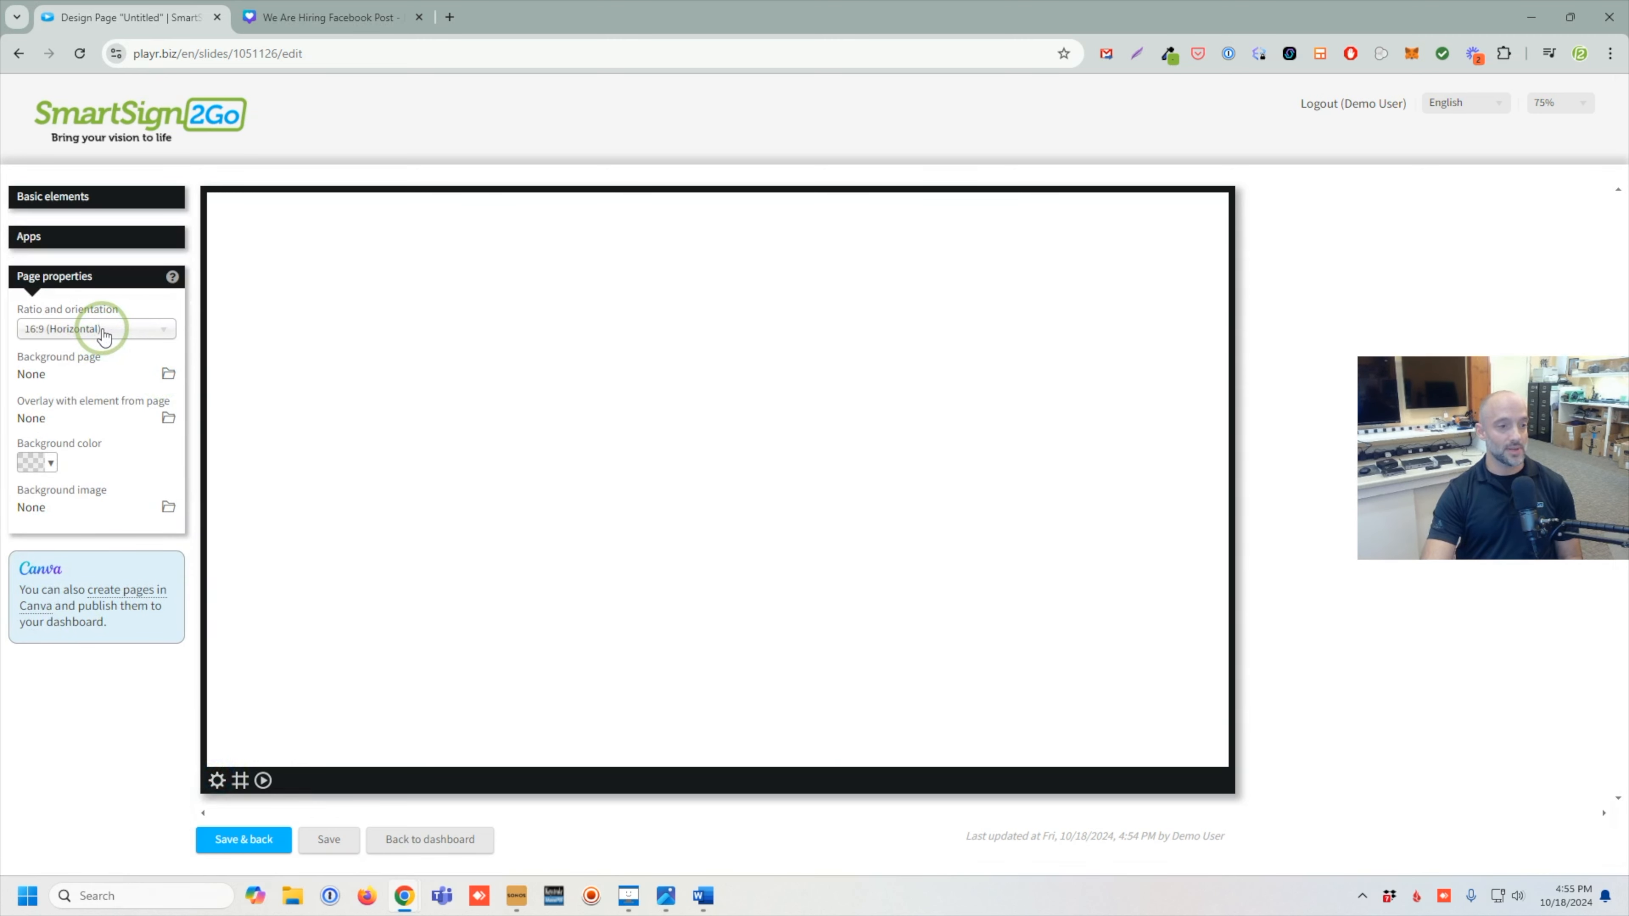
pyautogui.click(104, 330)
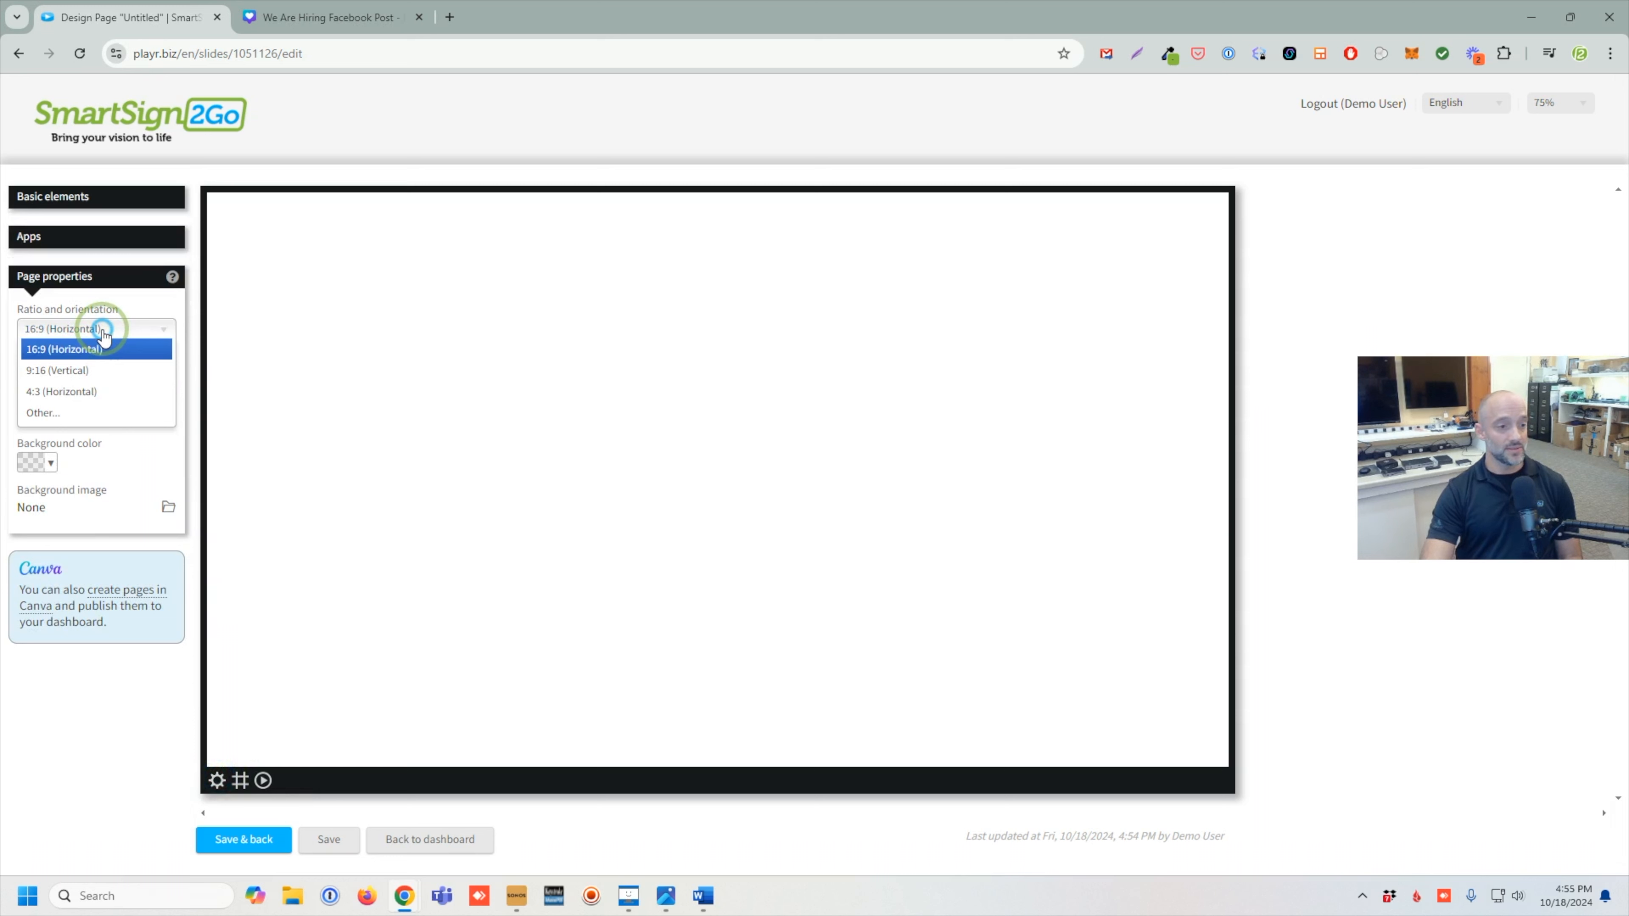
pyautogui.click(103, 372)
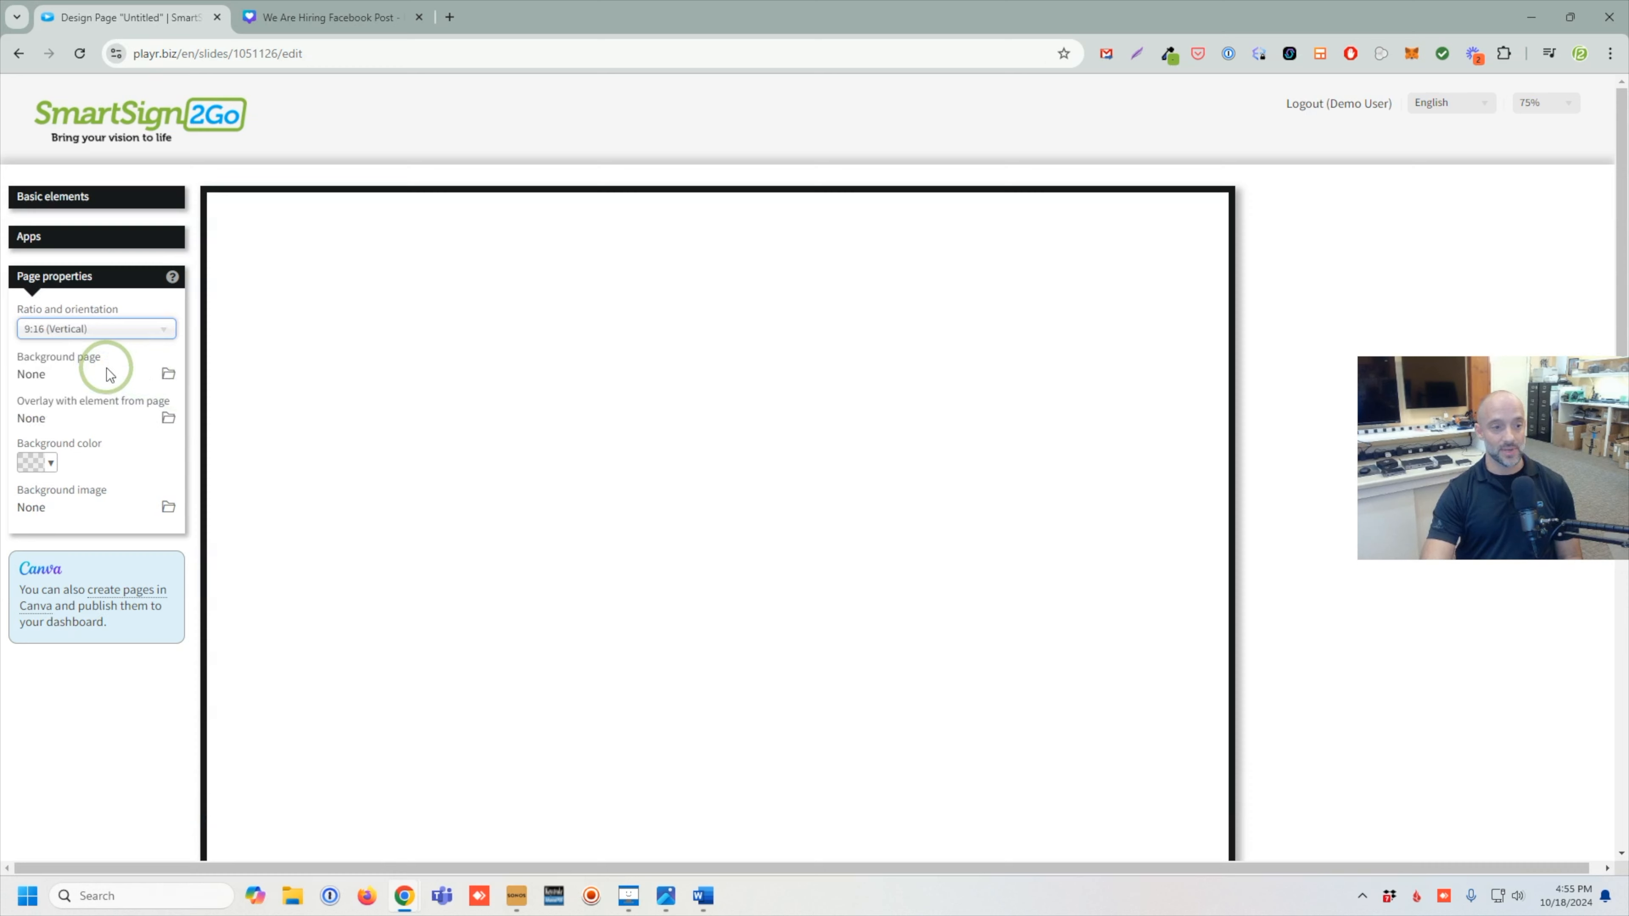
pyautogui.scroll(-2, 666, 393)
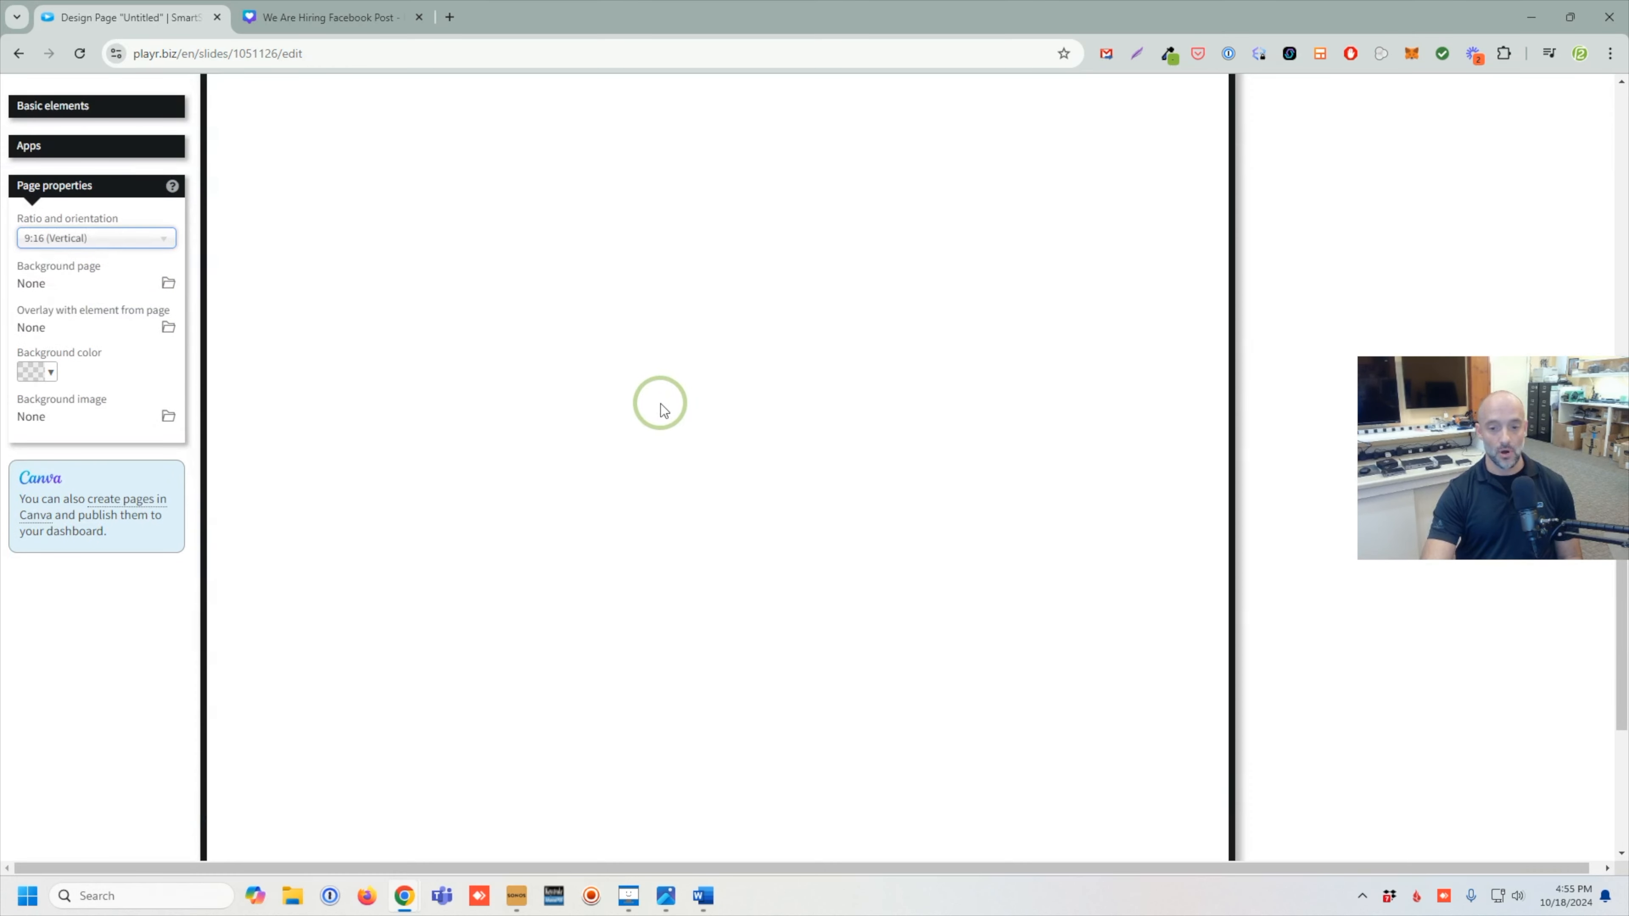
pyautogui.scroll(2, 652, 426)
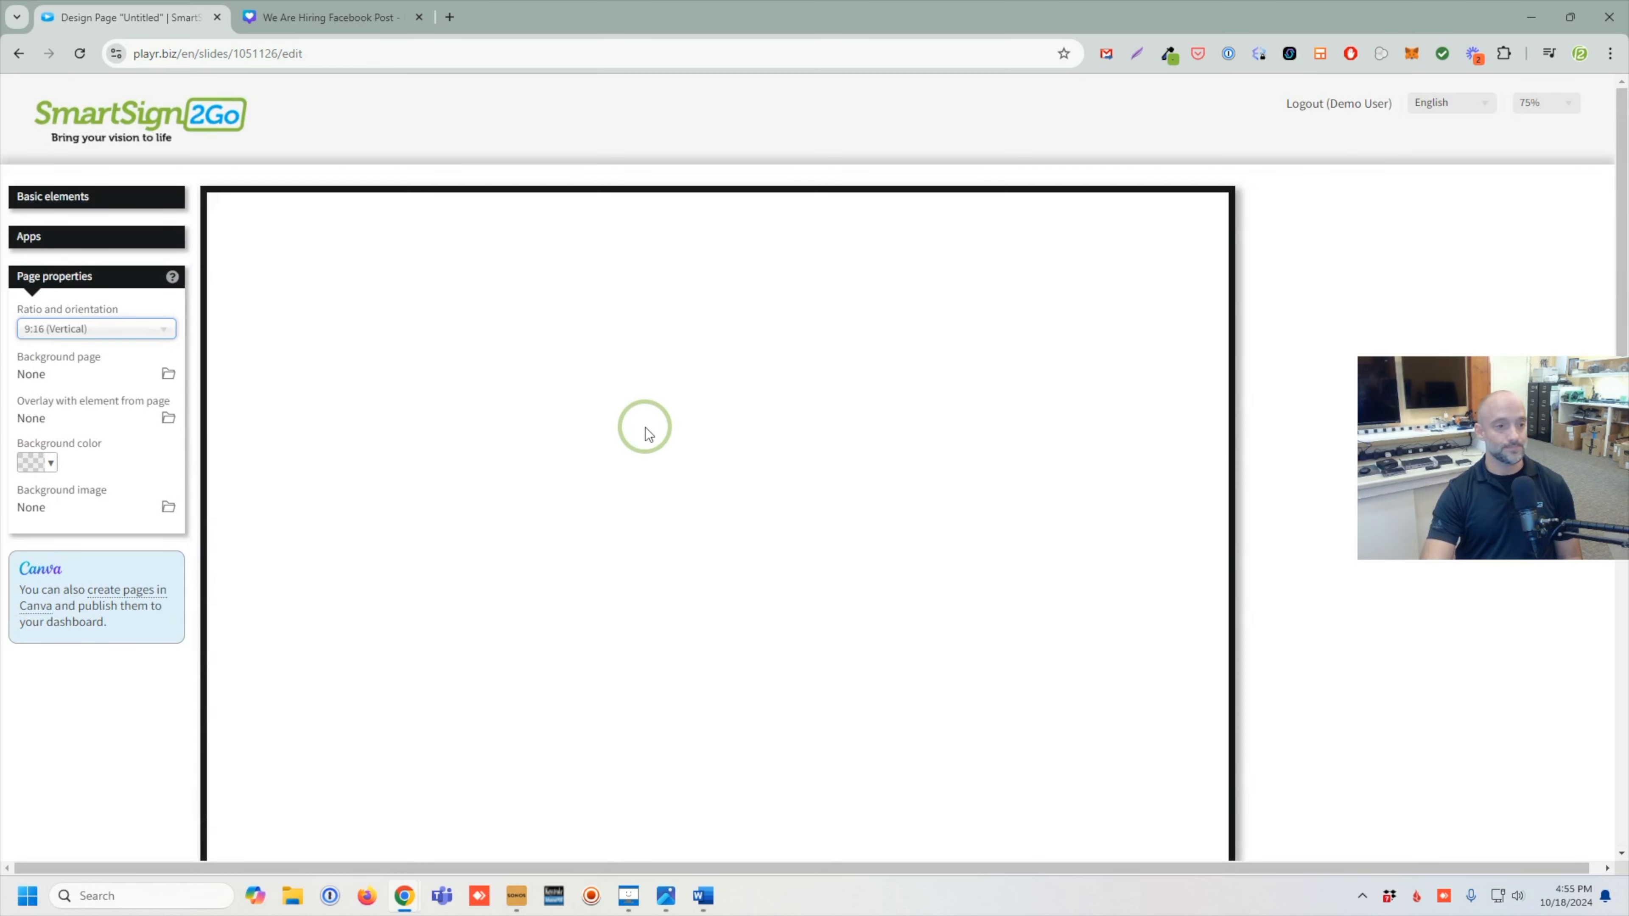
pyautogui.click(102, 329)
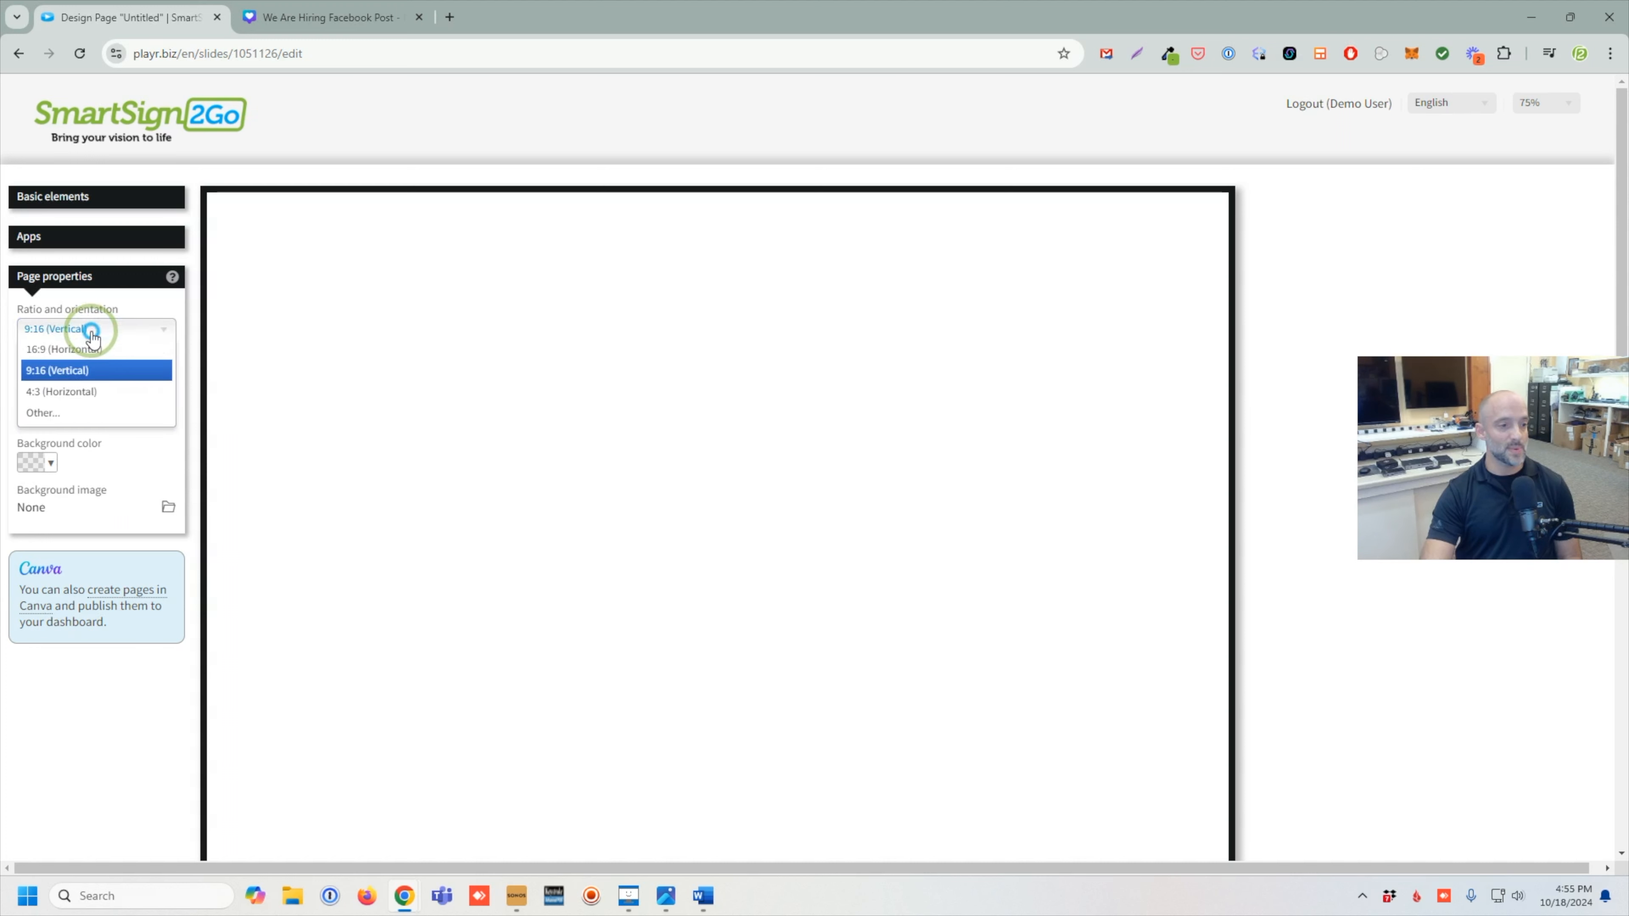
pyautogui.click(94, 358)
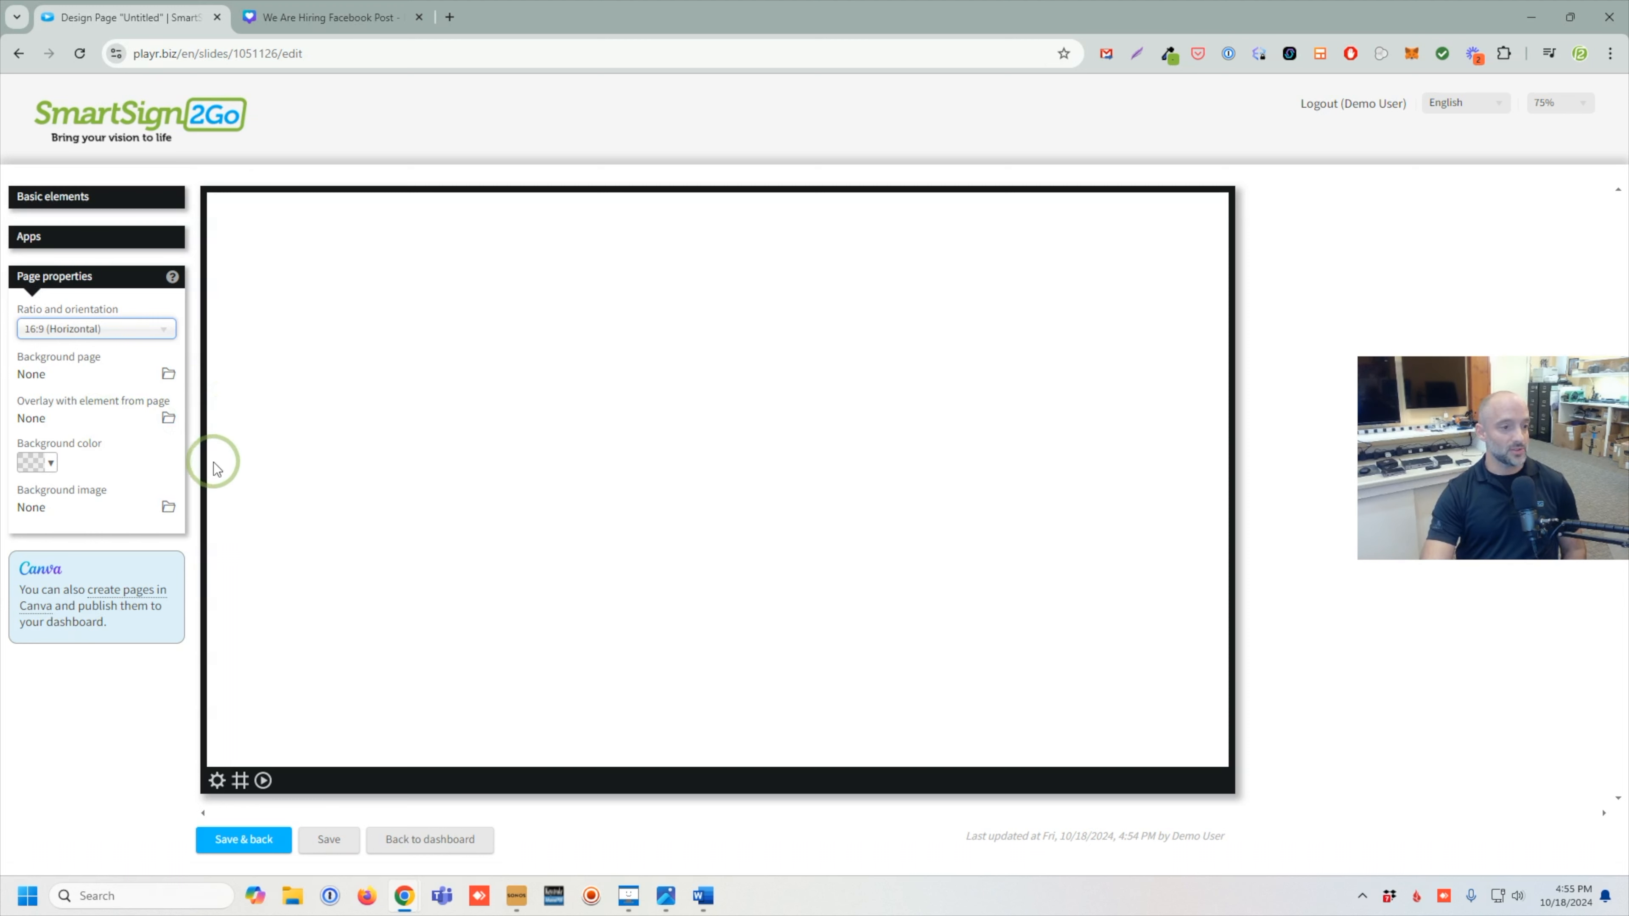
# - Set the page's background image to the stored picture "Two person inside gym exercising"
pyautogui.click(168, 507)
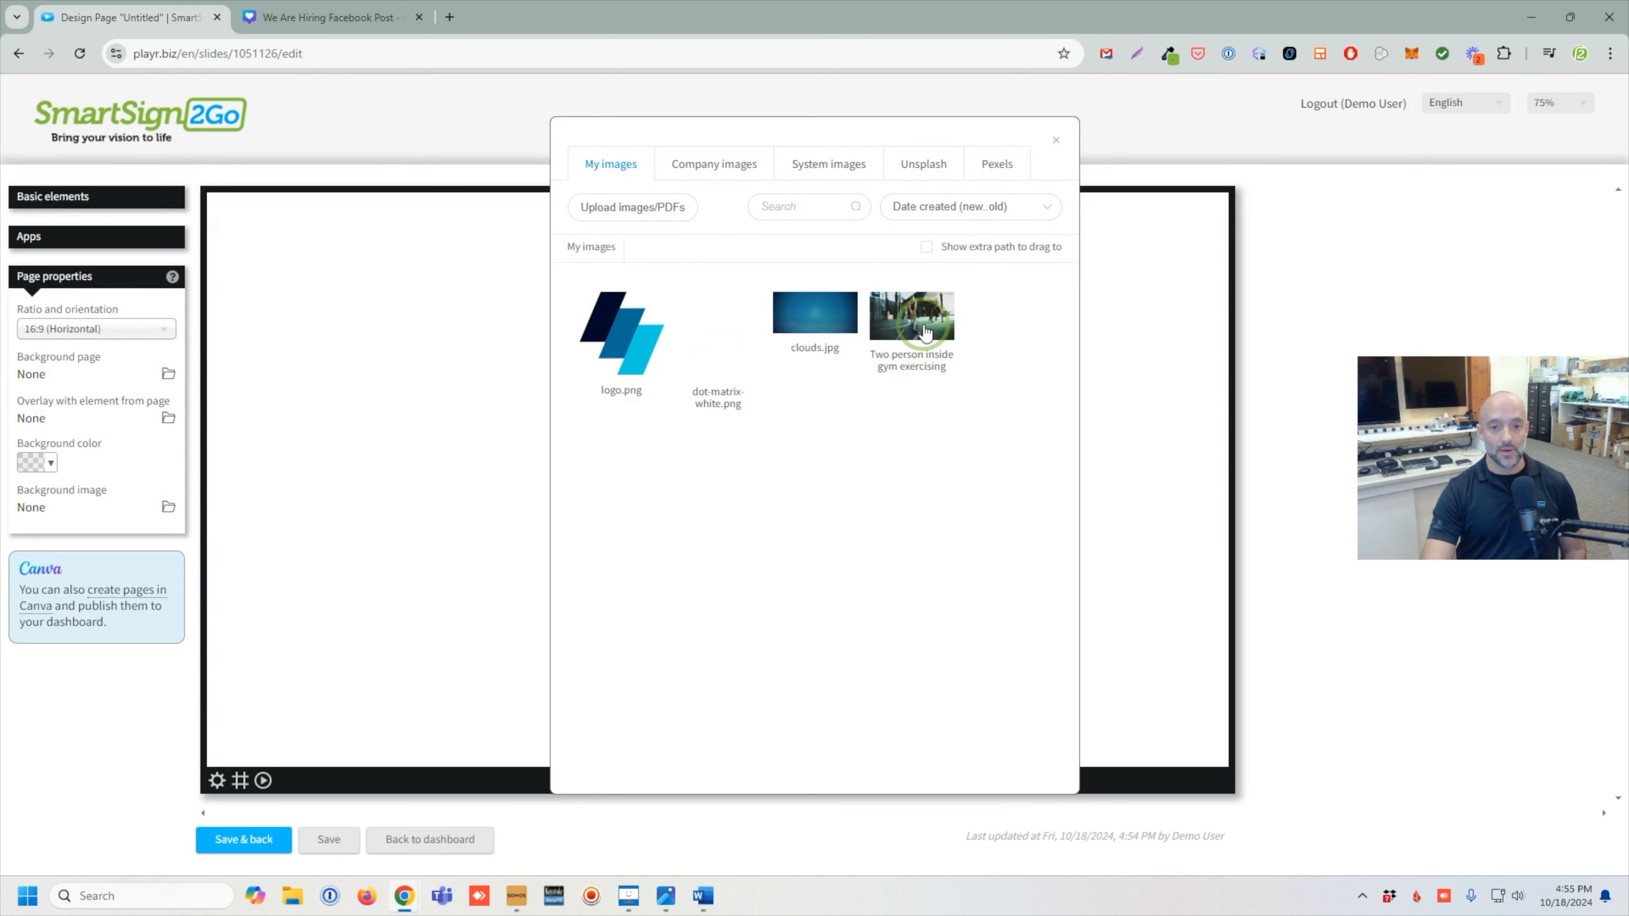
pyautogui.click(922, 331)
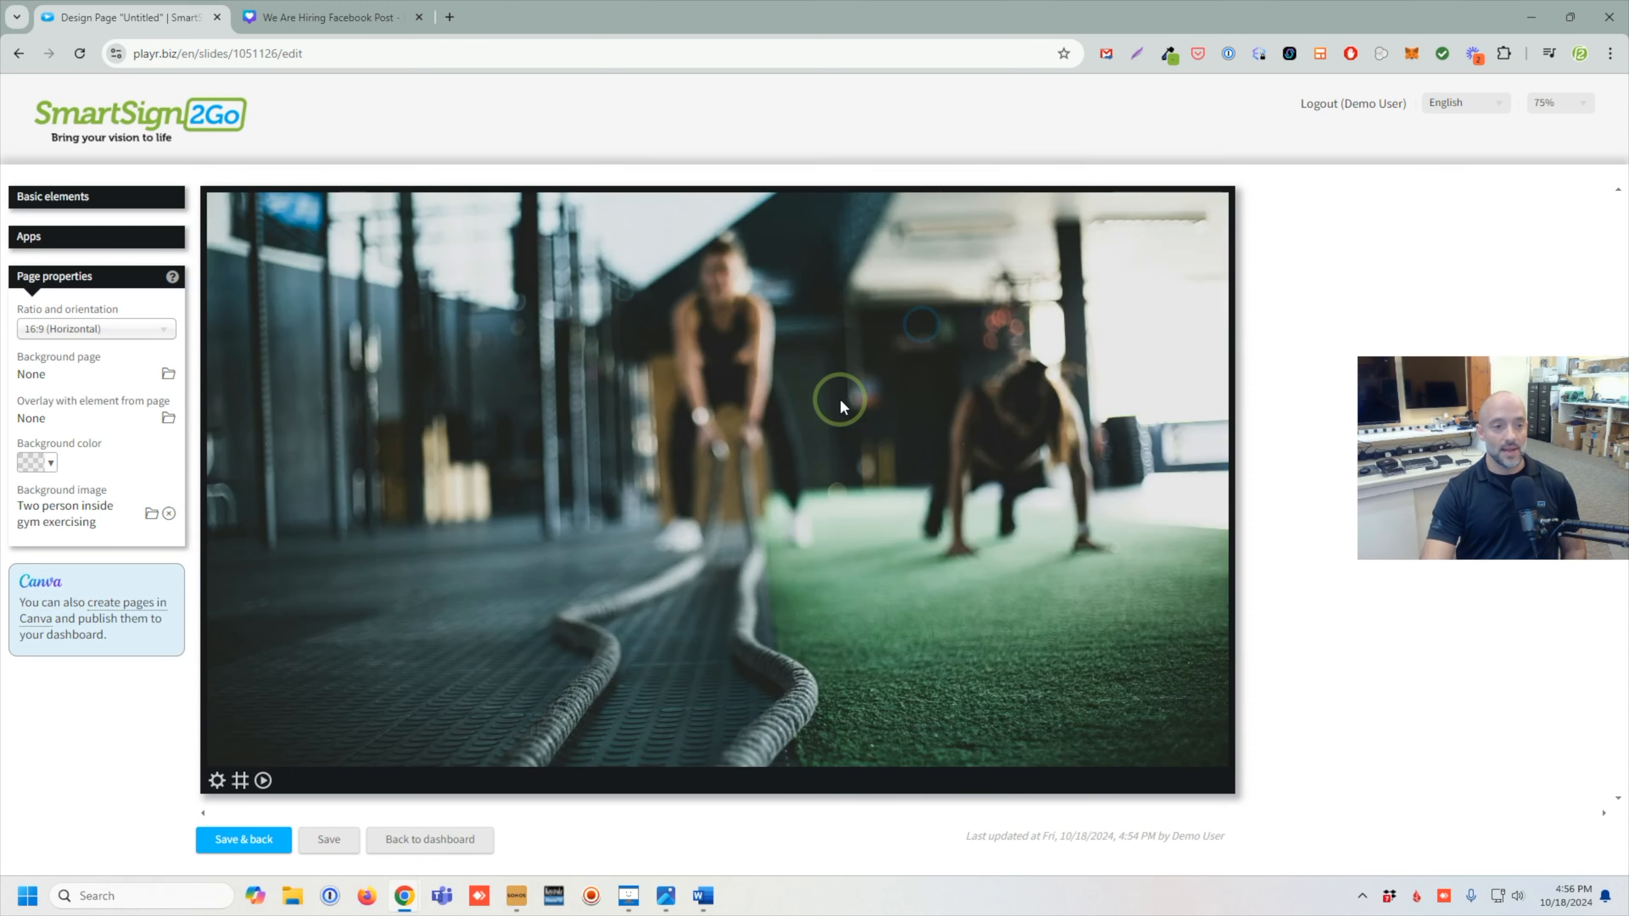
# - Add an image element to the page, upload Gym logo.png from Downloads and use it as the element's picture
pyautogui.click(131, 195)
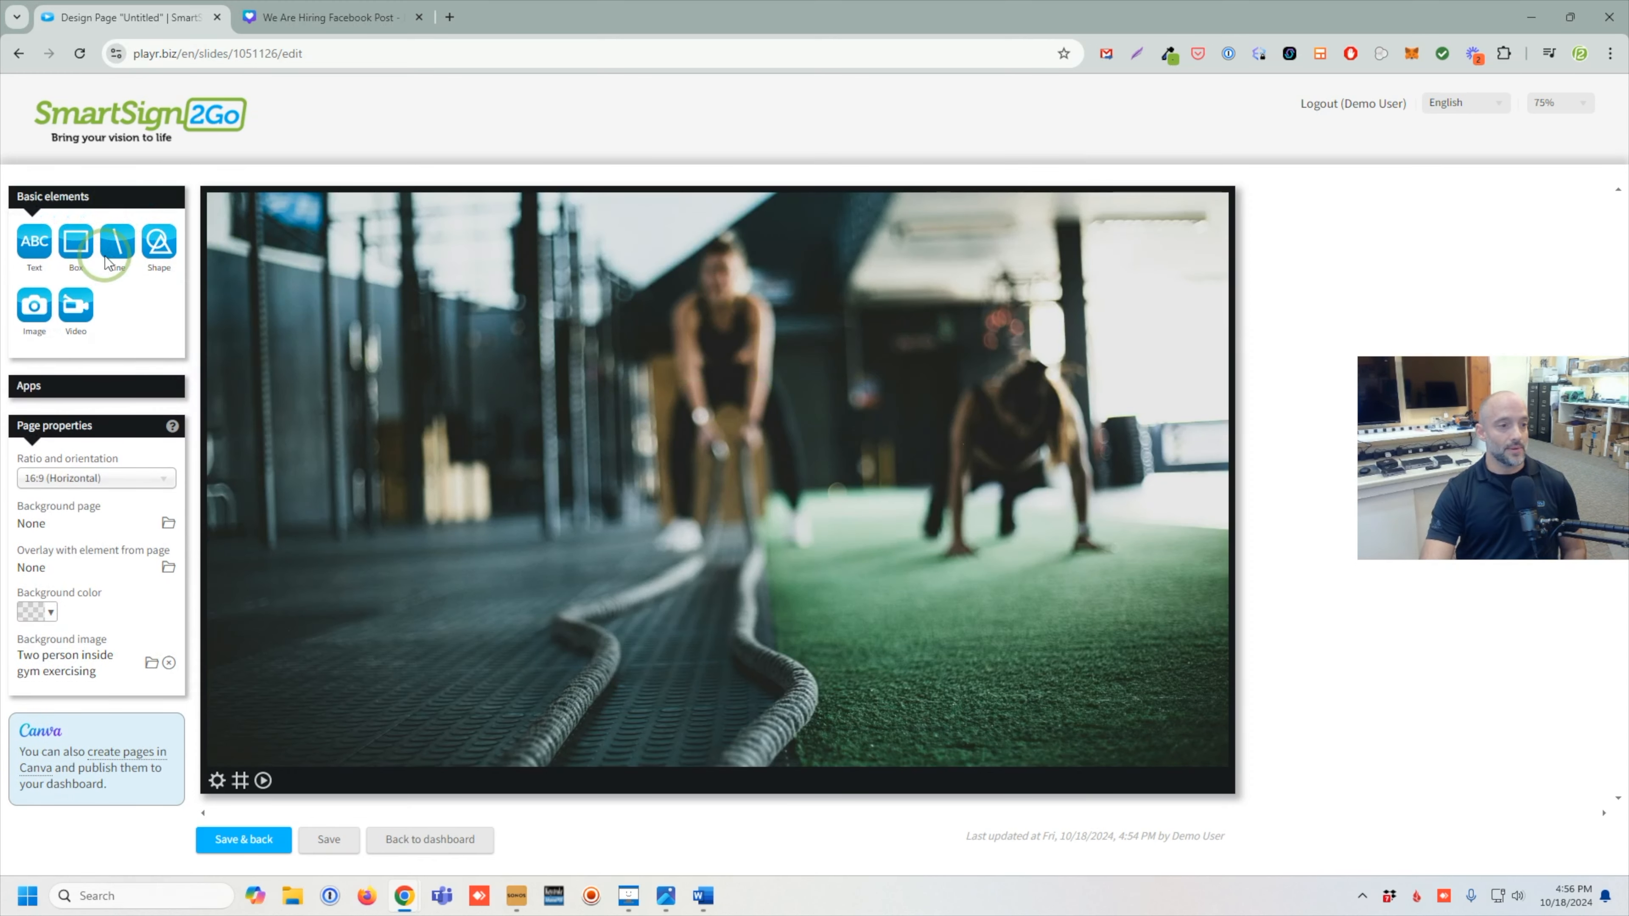
pyautogui.click(35, 308)
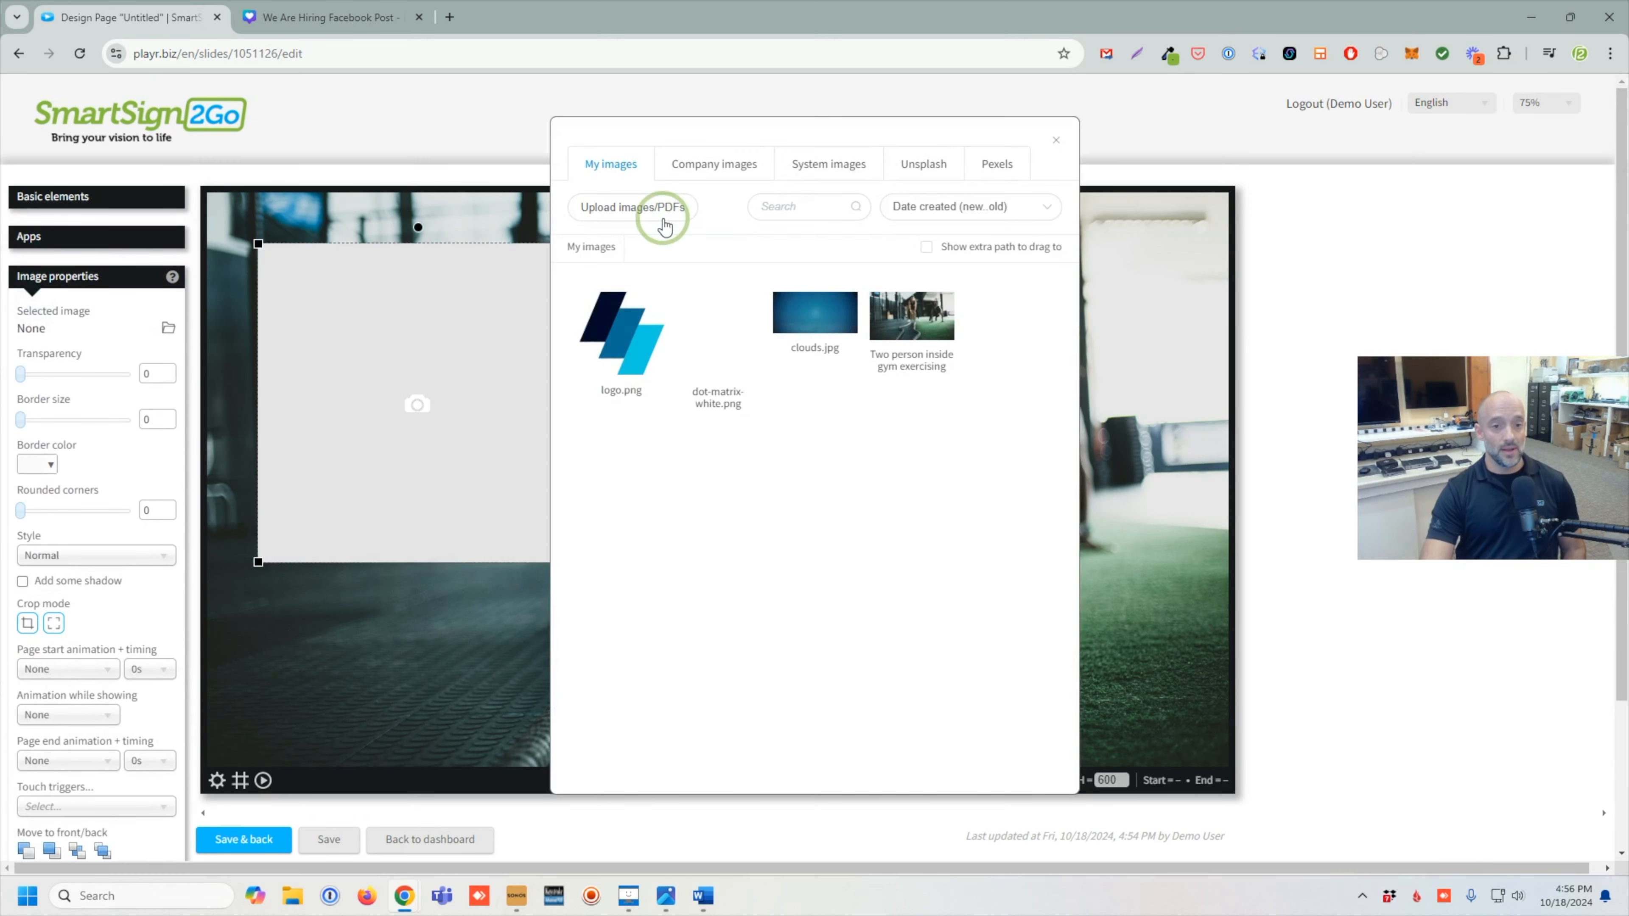
pyautogui.click(645, 211)
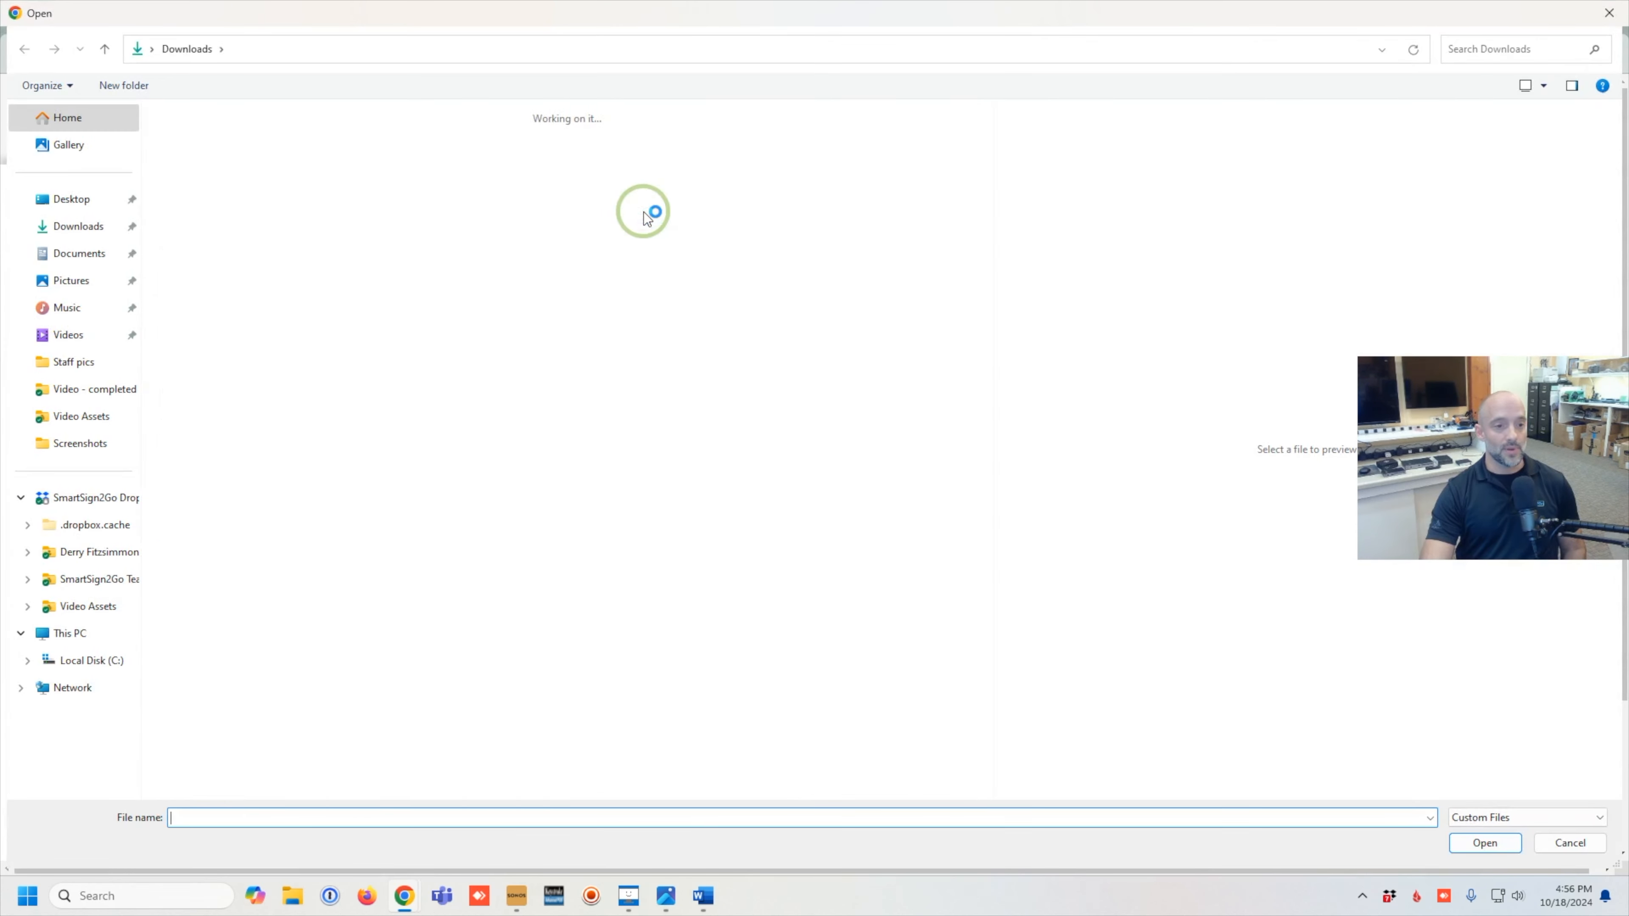
pyautogui.doubleClick(263, 313)
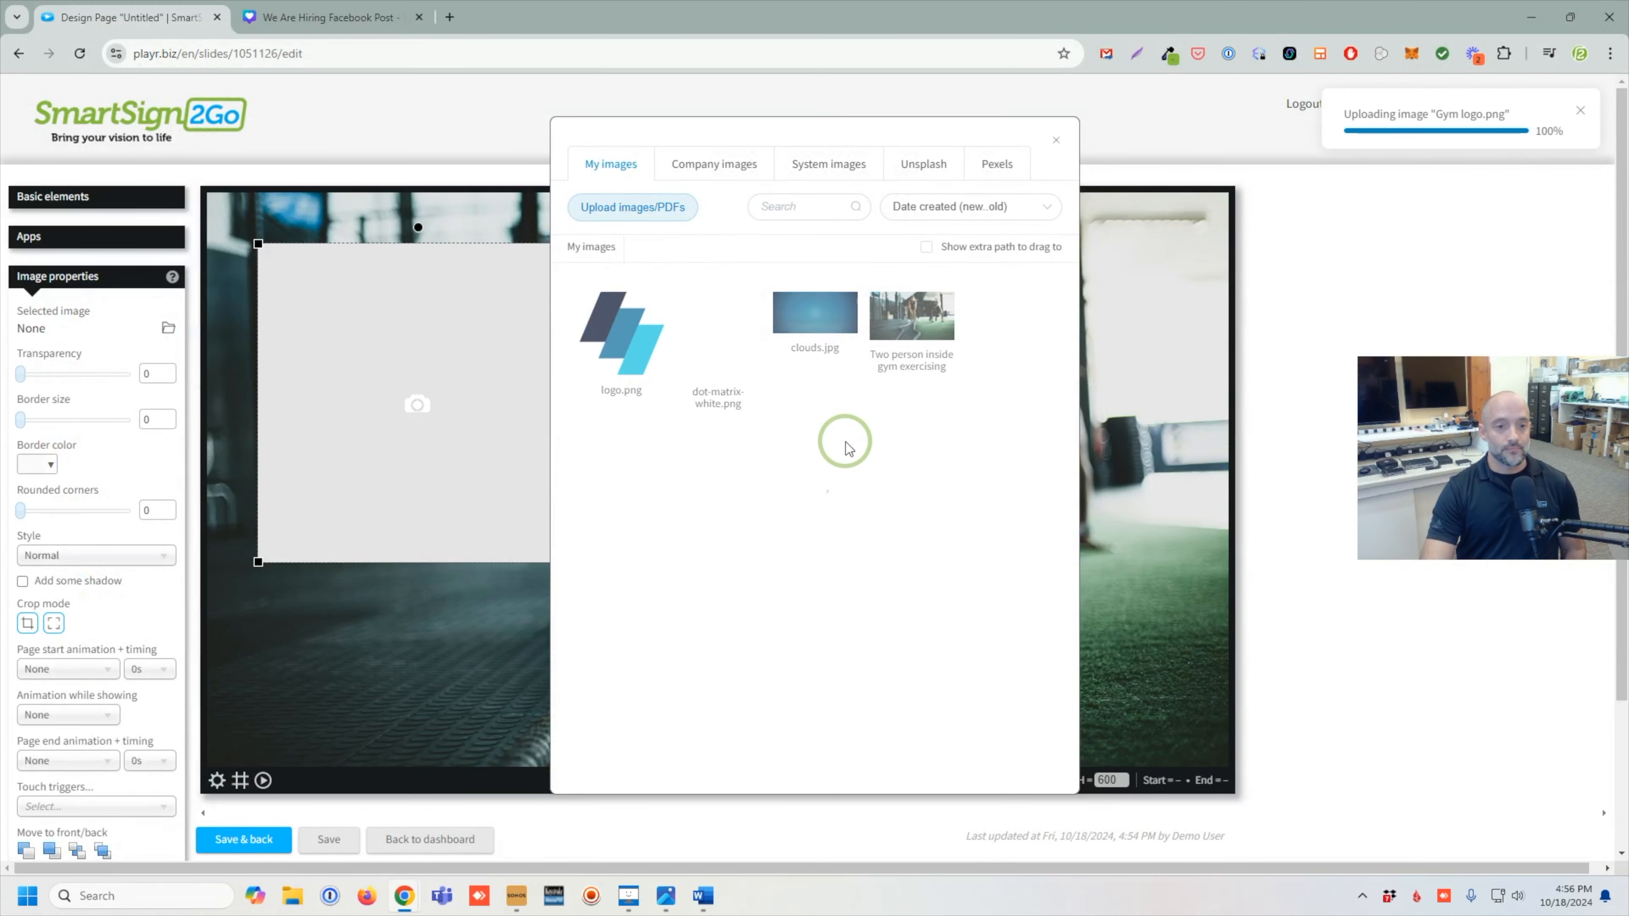
pyautogui.click(619, 309)
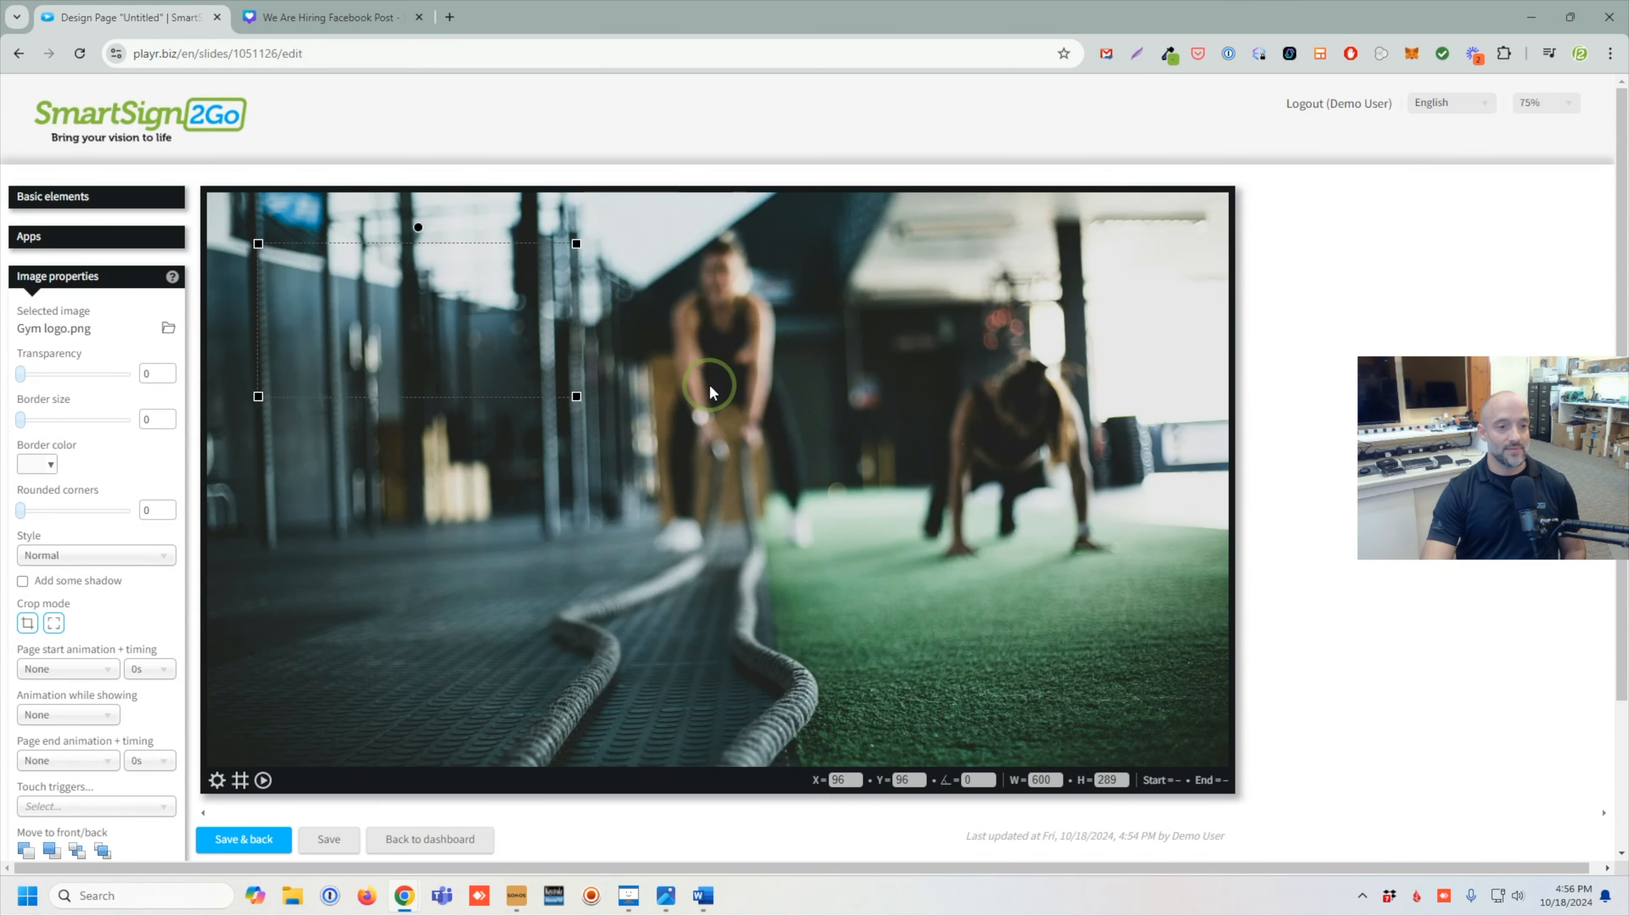
# - Shrink the gym logo to about 341 by 164 and place it in the page's upper-left corner at about X 32, Y 26
pyautogui.moveTo(520, 356); pyautogui.dragTo(389, 294)
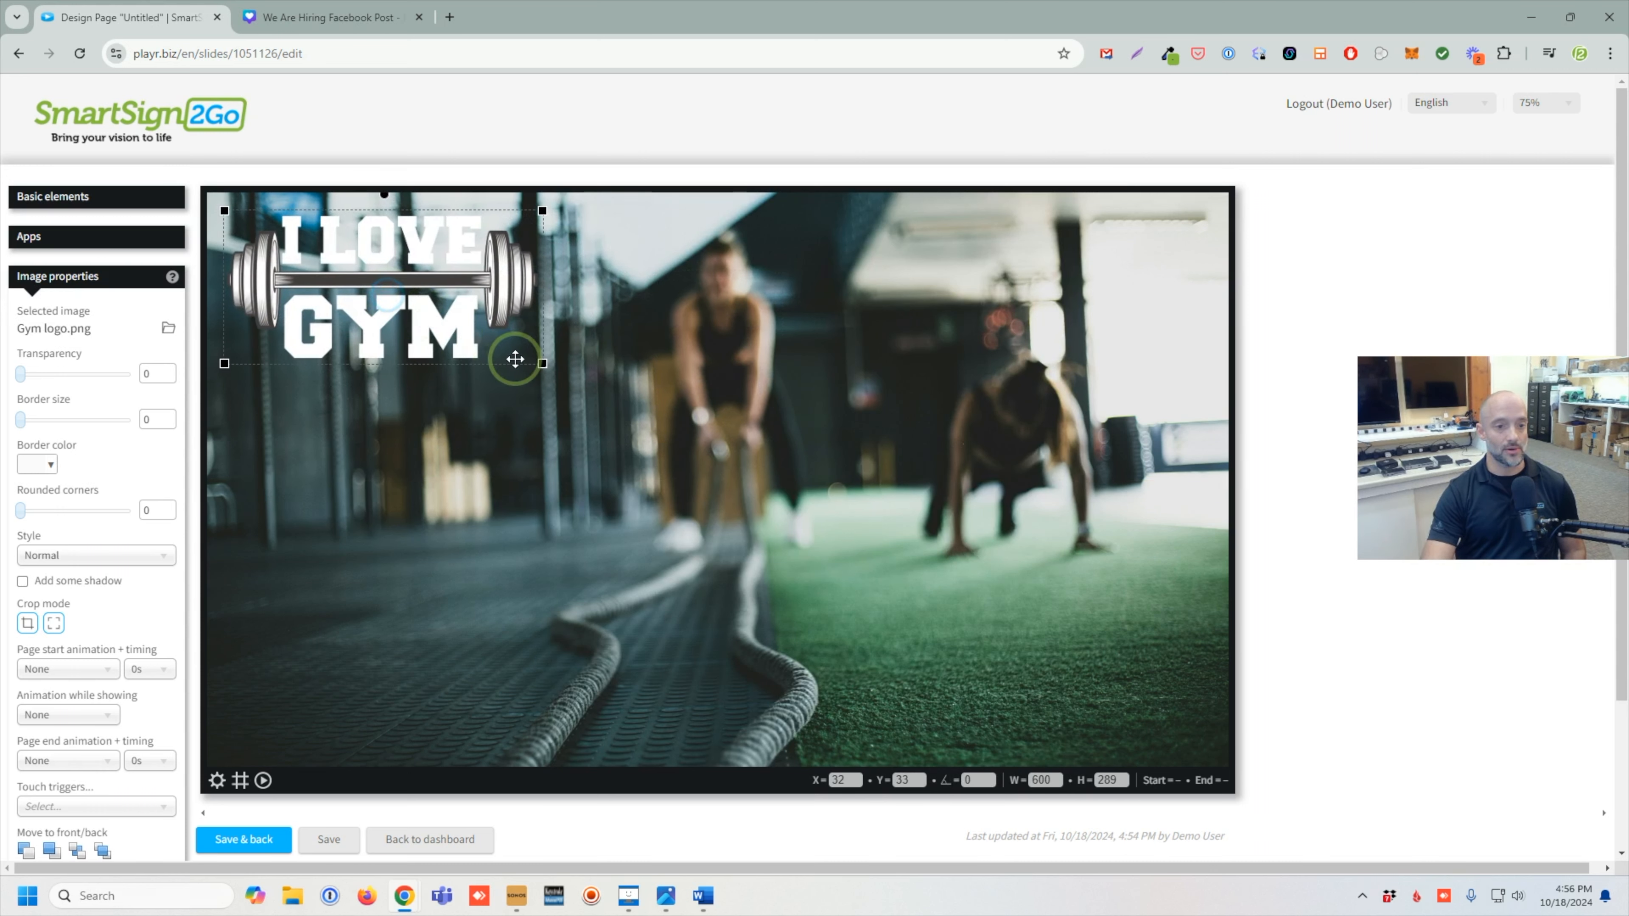
pyautogui.moveTo(543, 362); pyautogui.dragTo(406, 308)
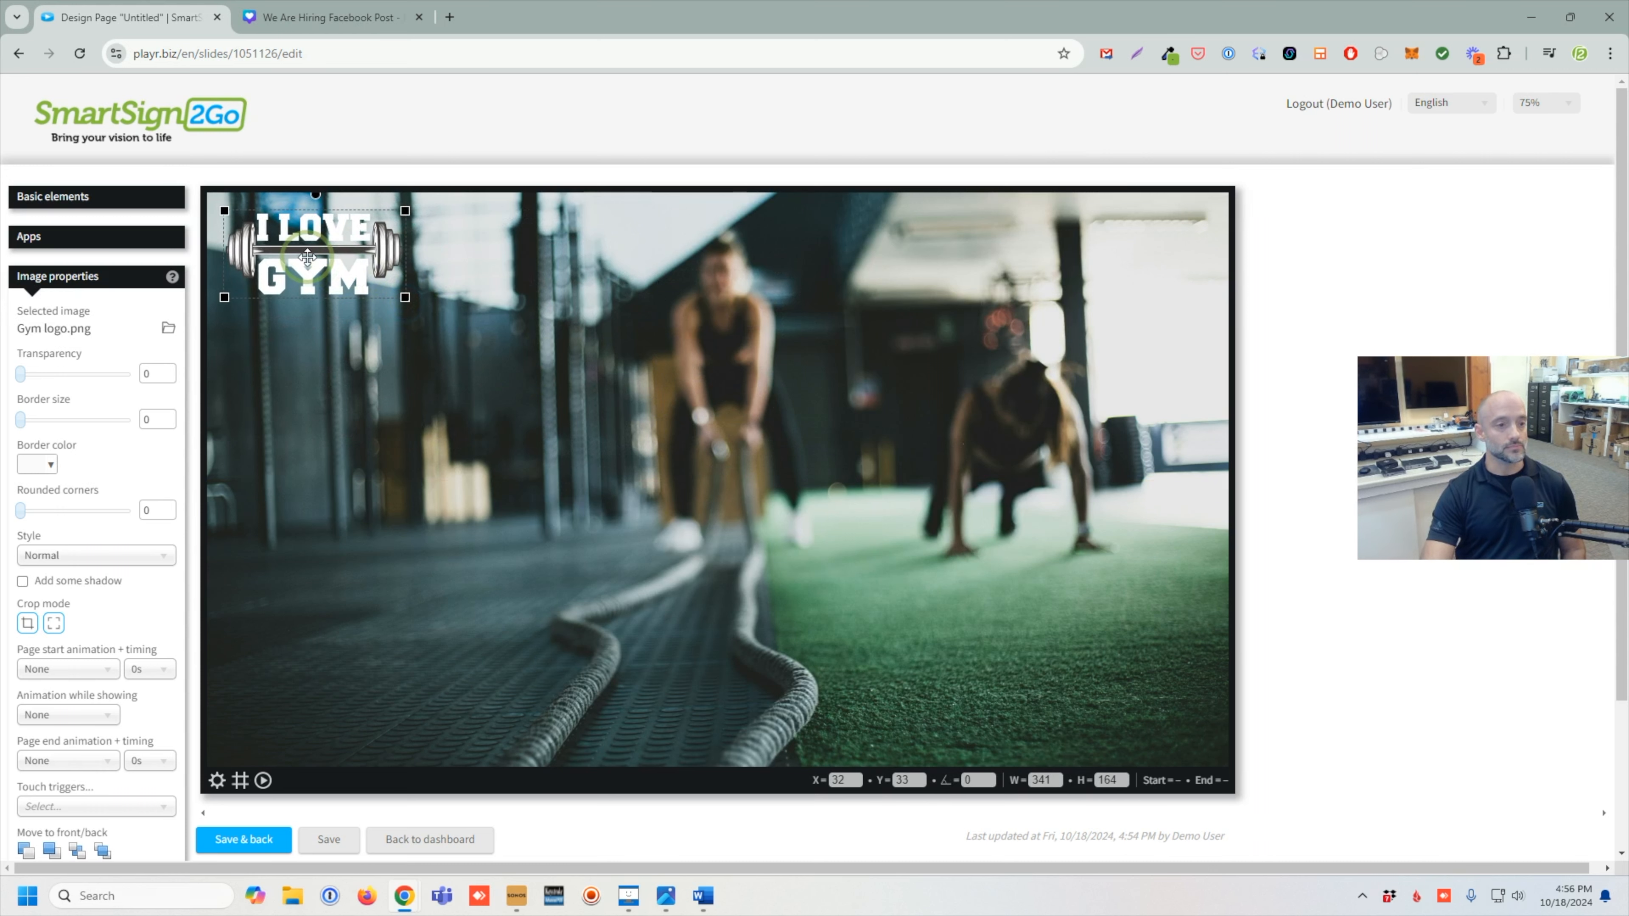
pyautogui.moveTo(308, 257); pyautogui.dragTo(308, 253)
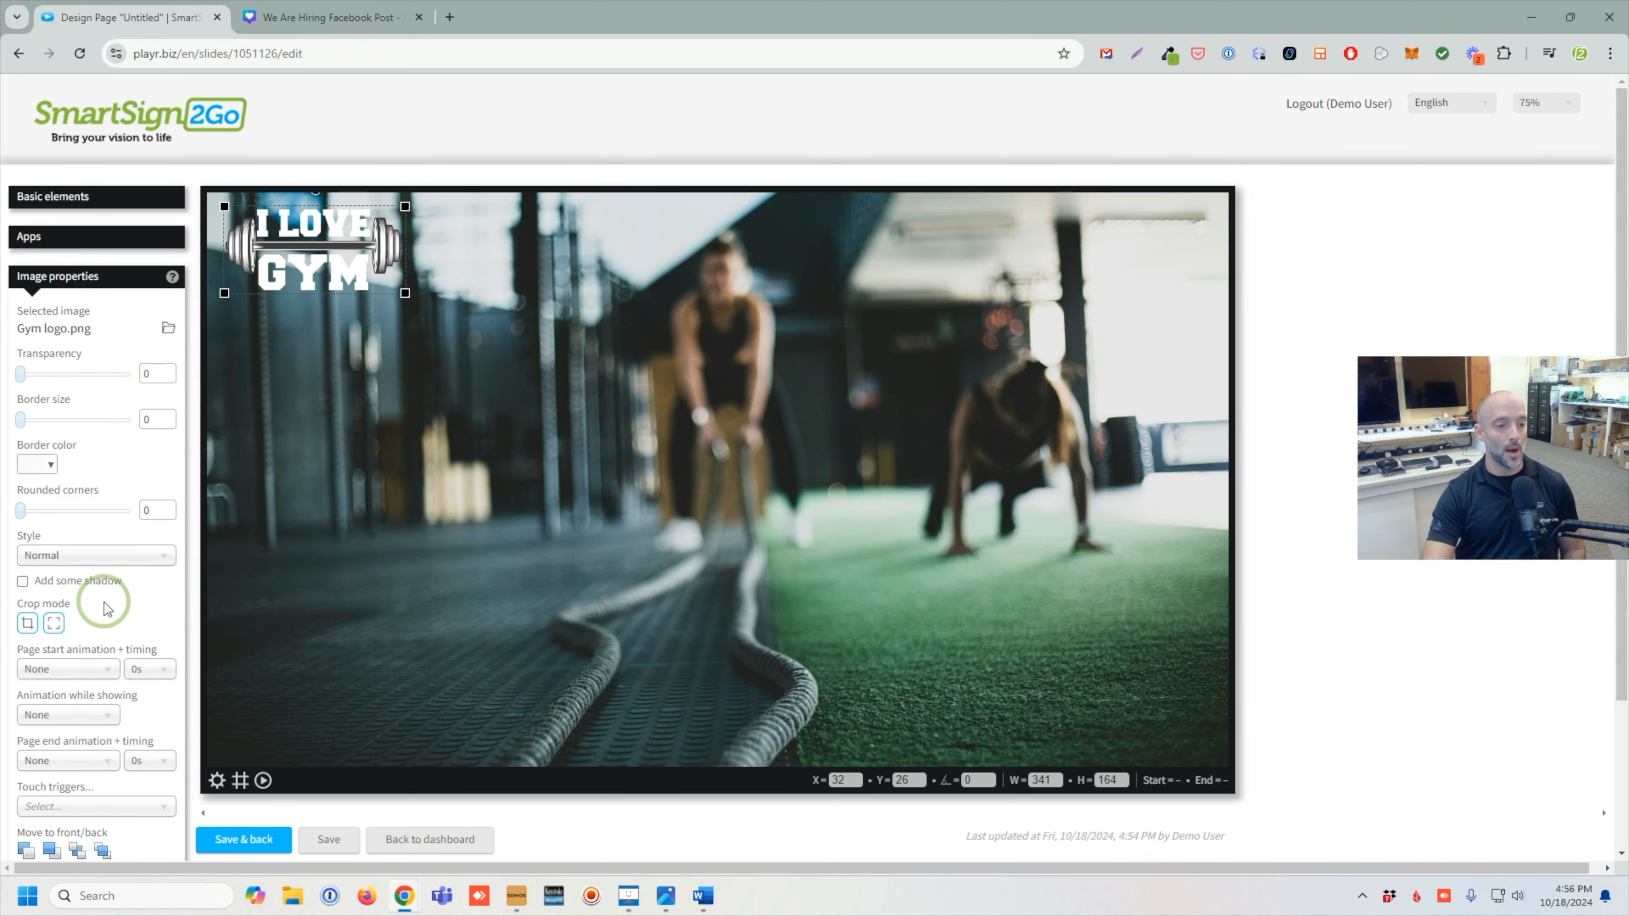
pyautogui.scroll(-1, 140, 595)
pyautogui.scroll(-2, 140, 597)
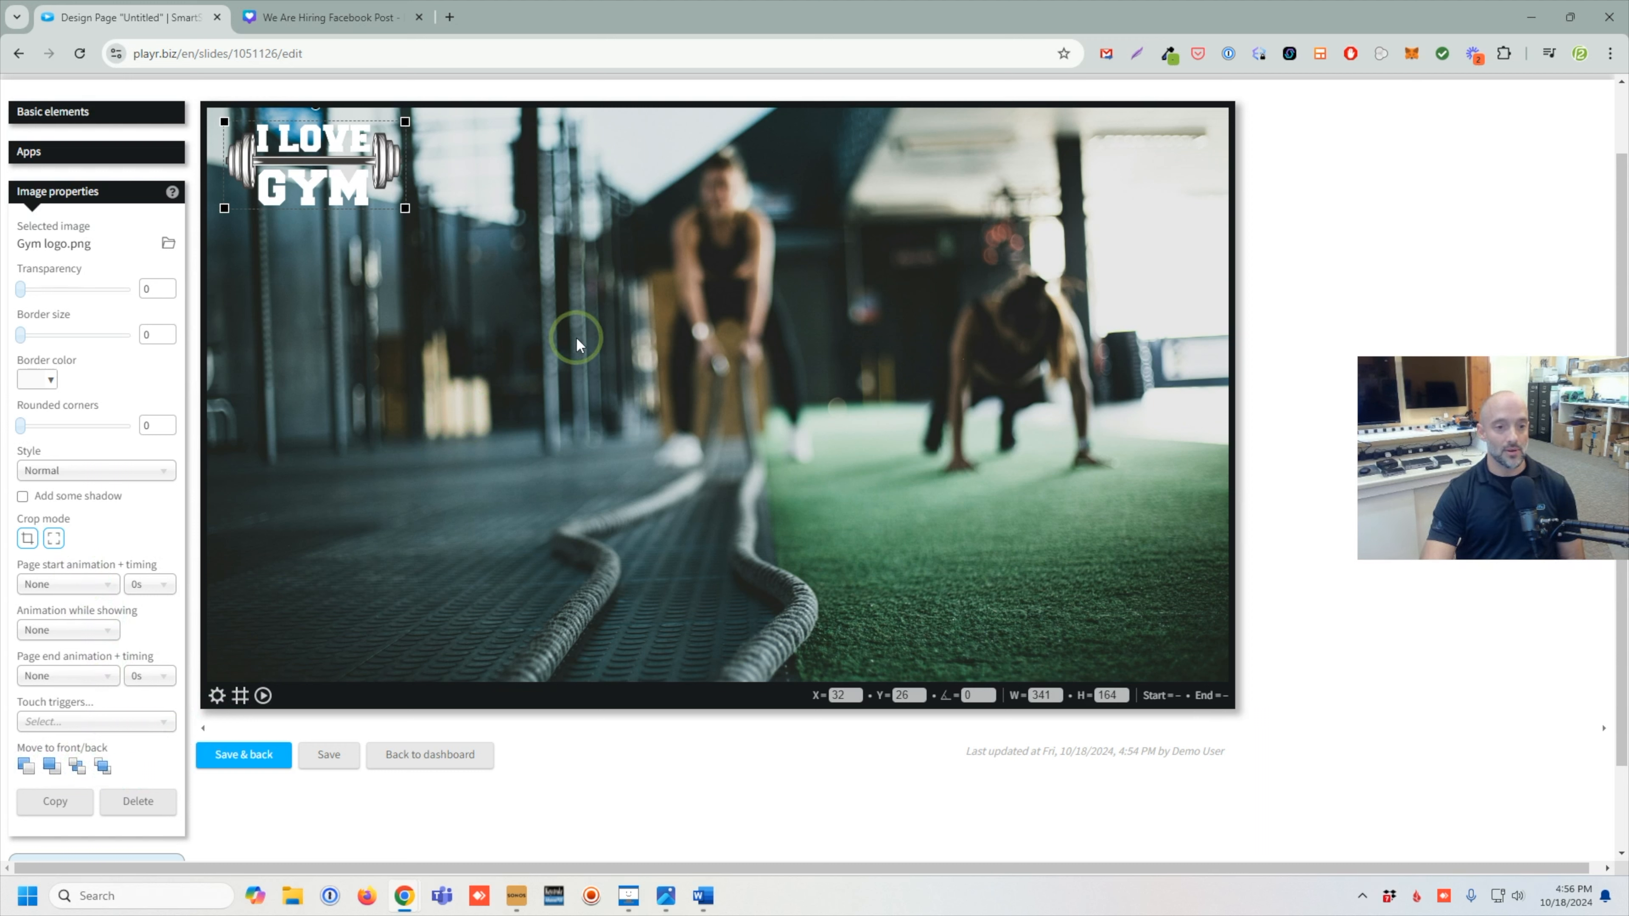
pyautogui.scroll(2, 556, 362)
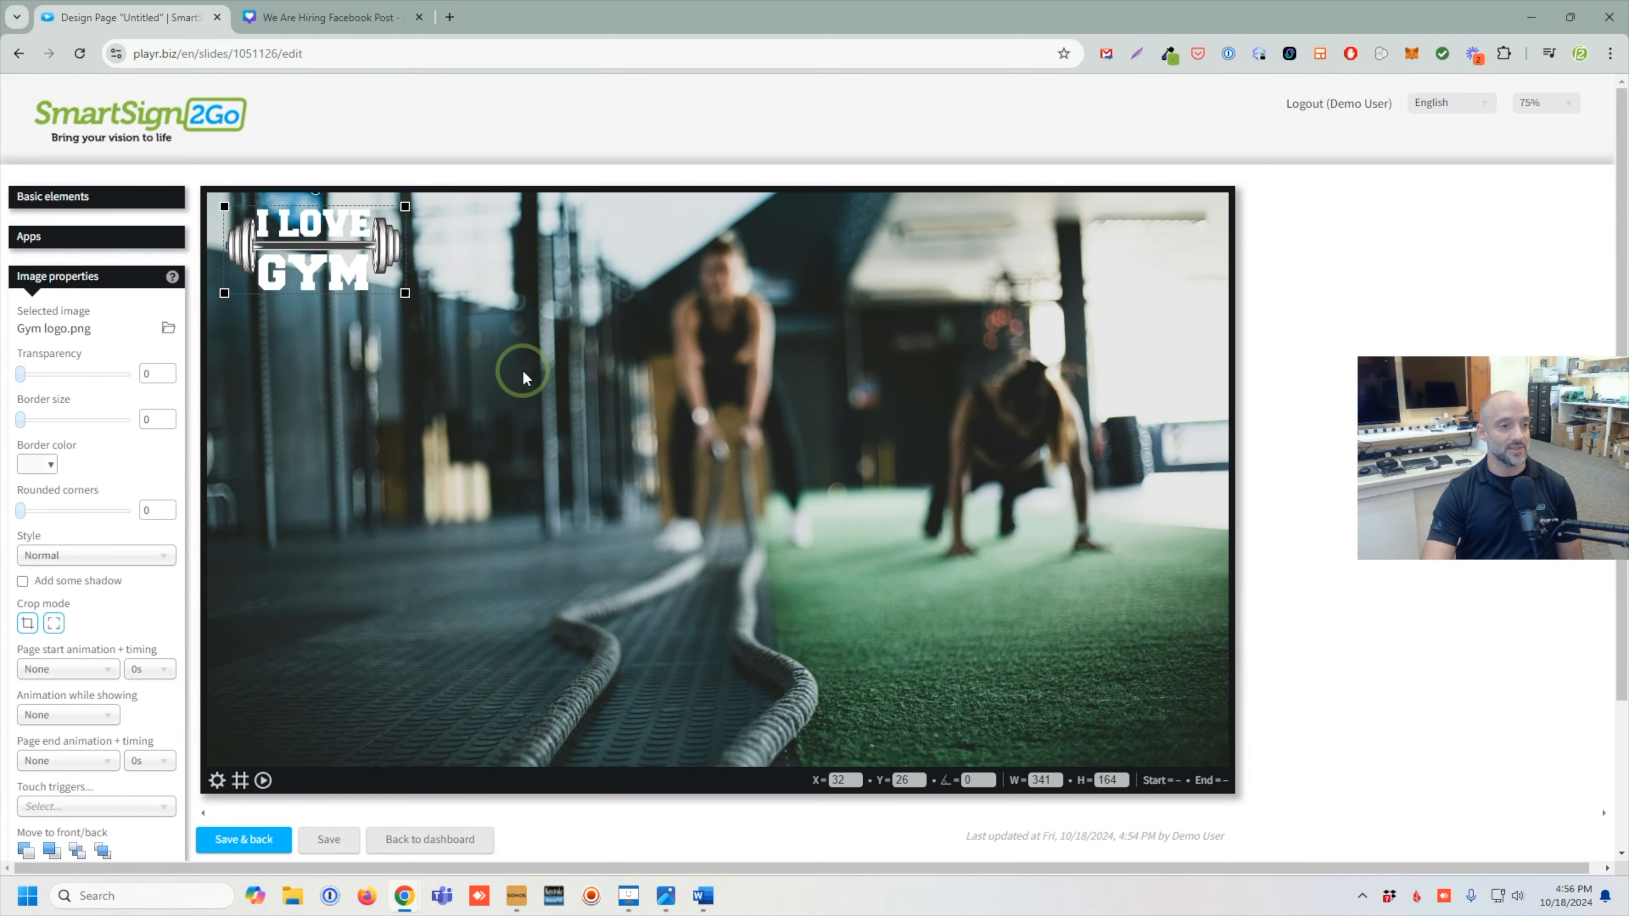
# - Add a text element at about X 539, Y 167, beside the logo, and replace its placeholder with "Welcome!"
pyautogui.click(117, 237)
pyautogui.click(116, 202)
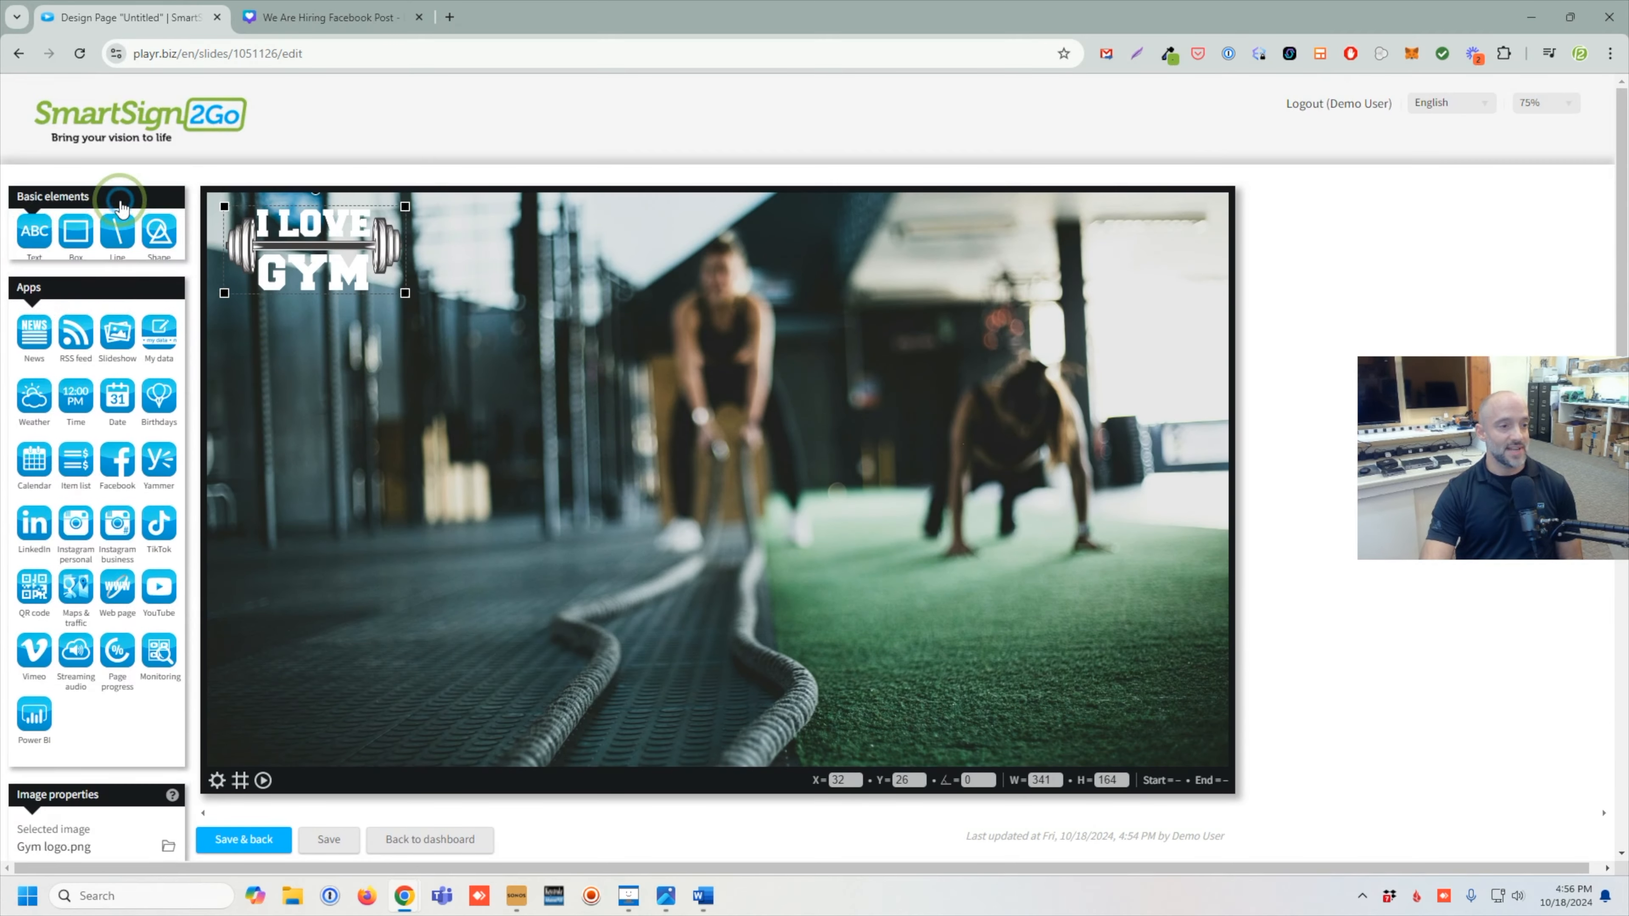
pyautogui.click(34, 241)
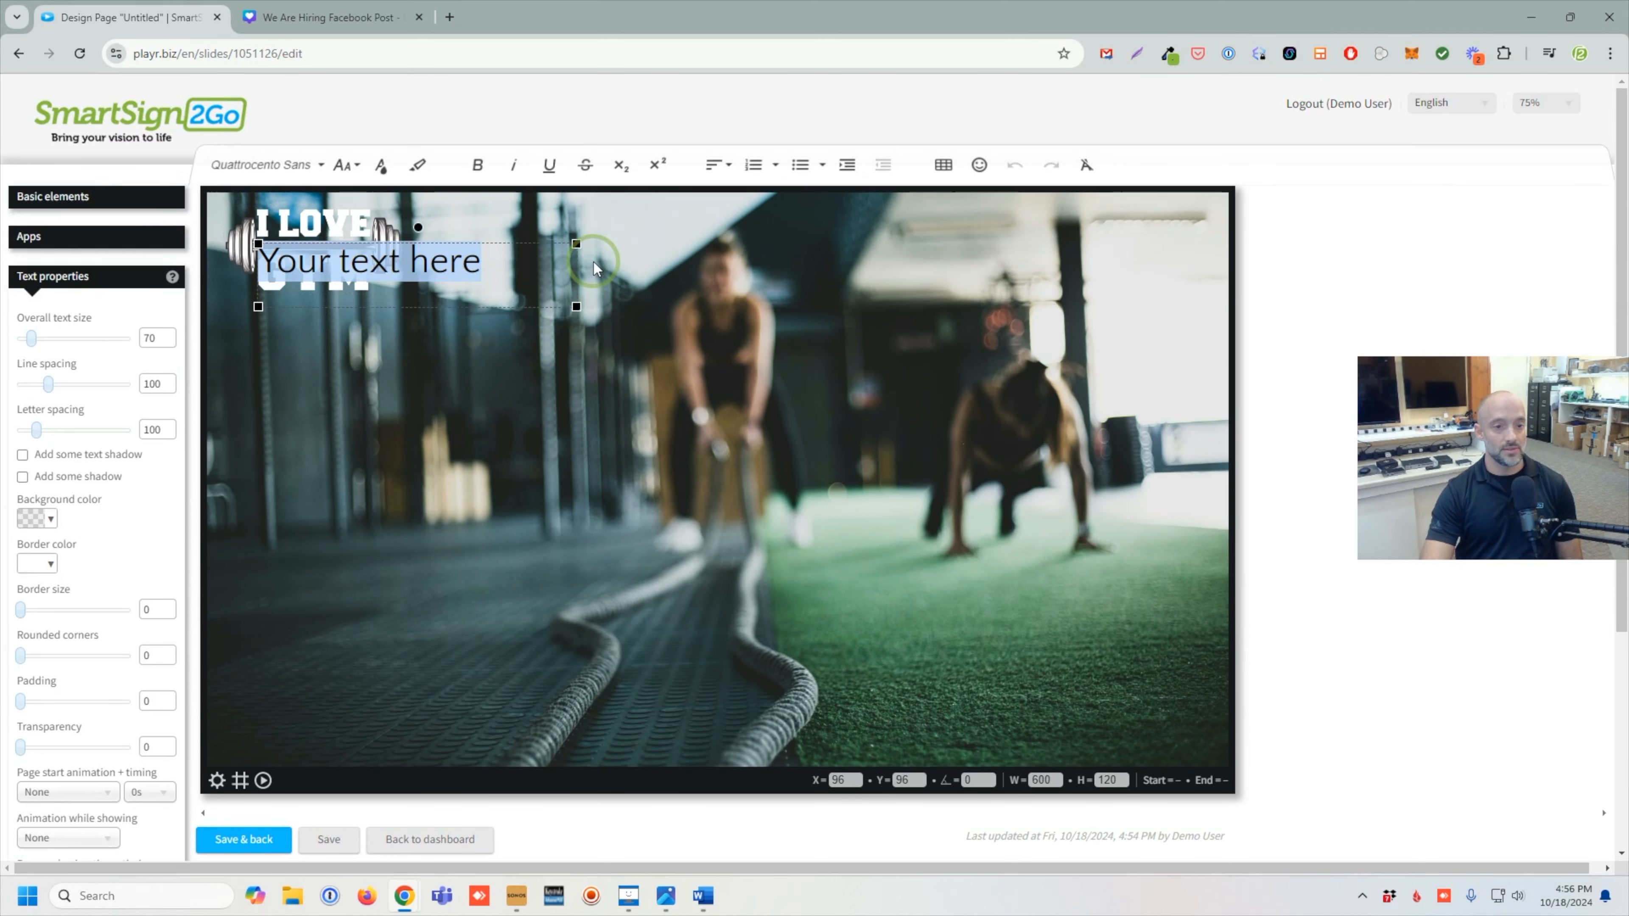
pyautogui.moveTo(577, 268); pyautogui.dragTo(813, 305)
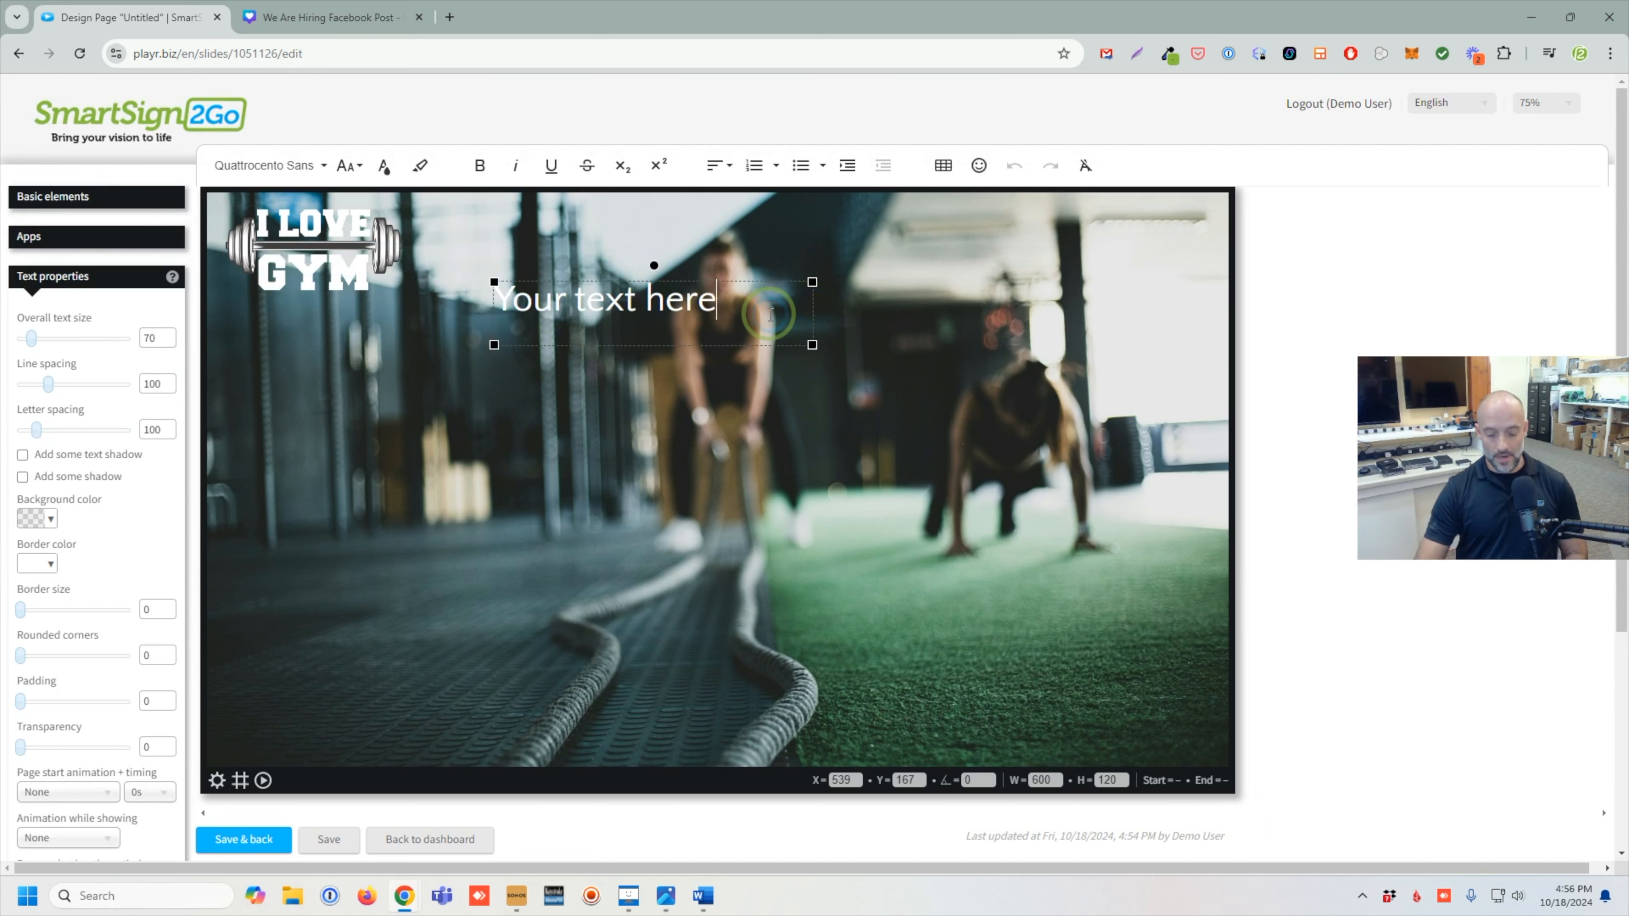
pyautogui.hotkey('ctrl', 'a')
pyautogui.write('Welcom')
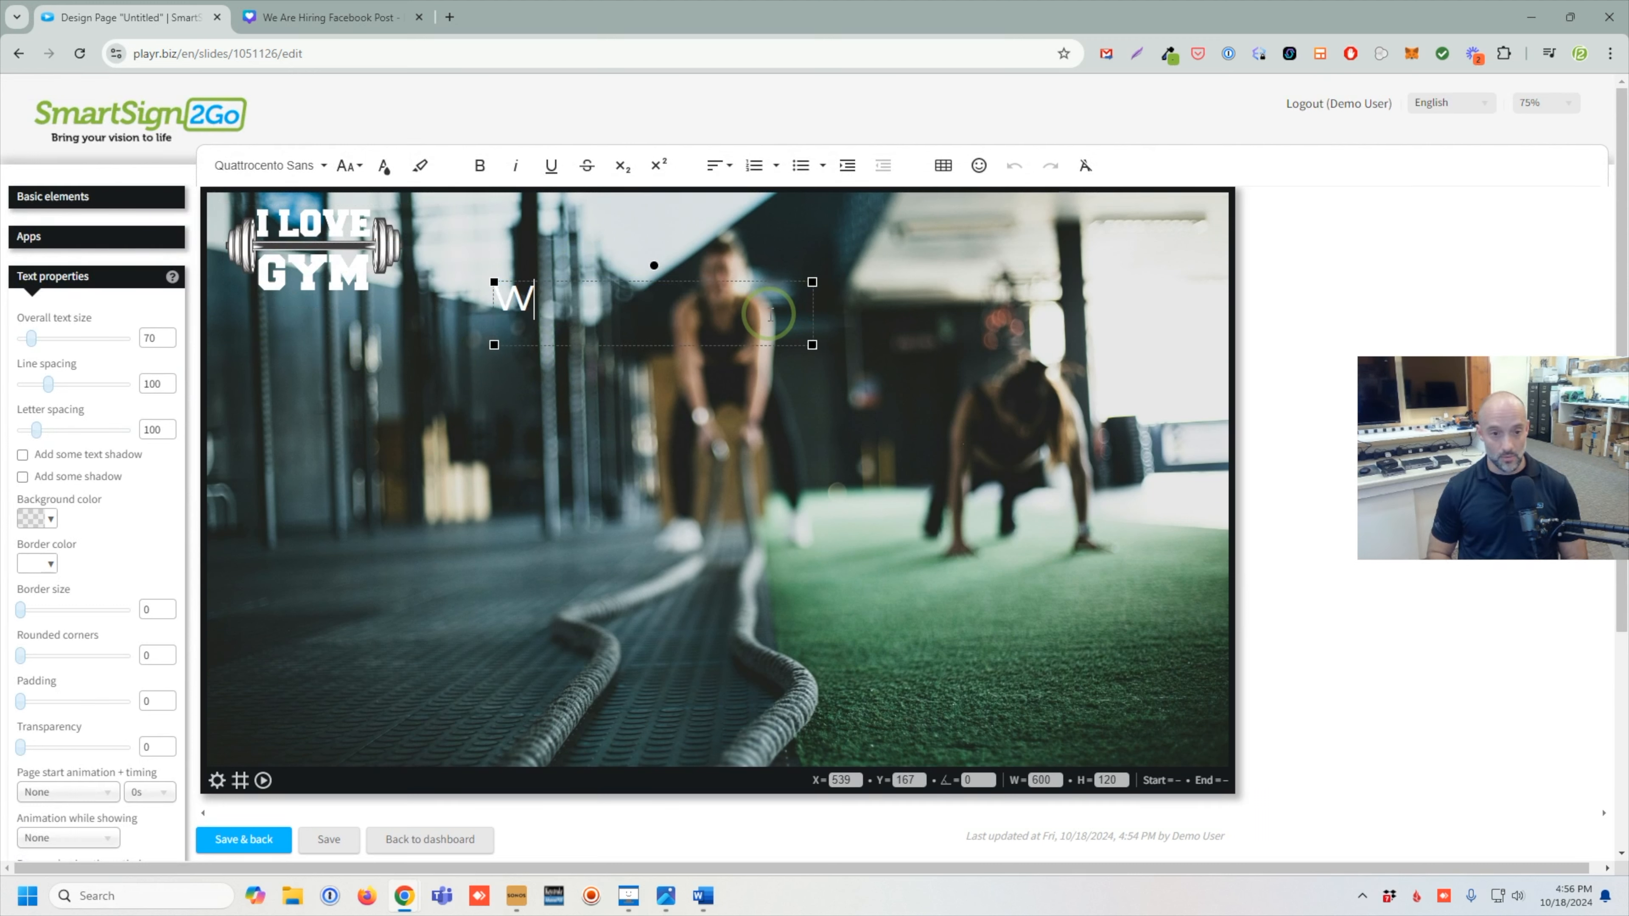
# - Change the font of the whole "Welcome!" text to Ultra
pyautogui.hotkey('ctrl', 'a')
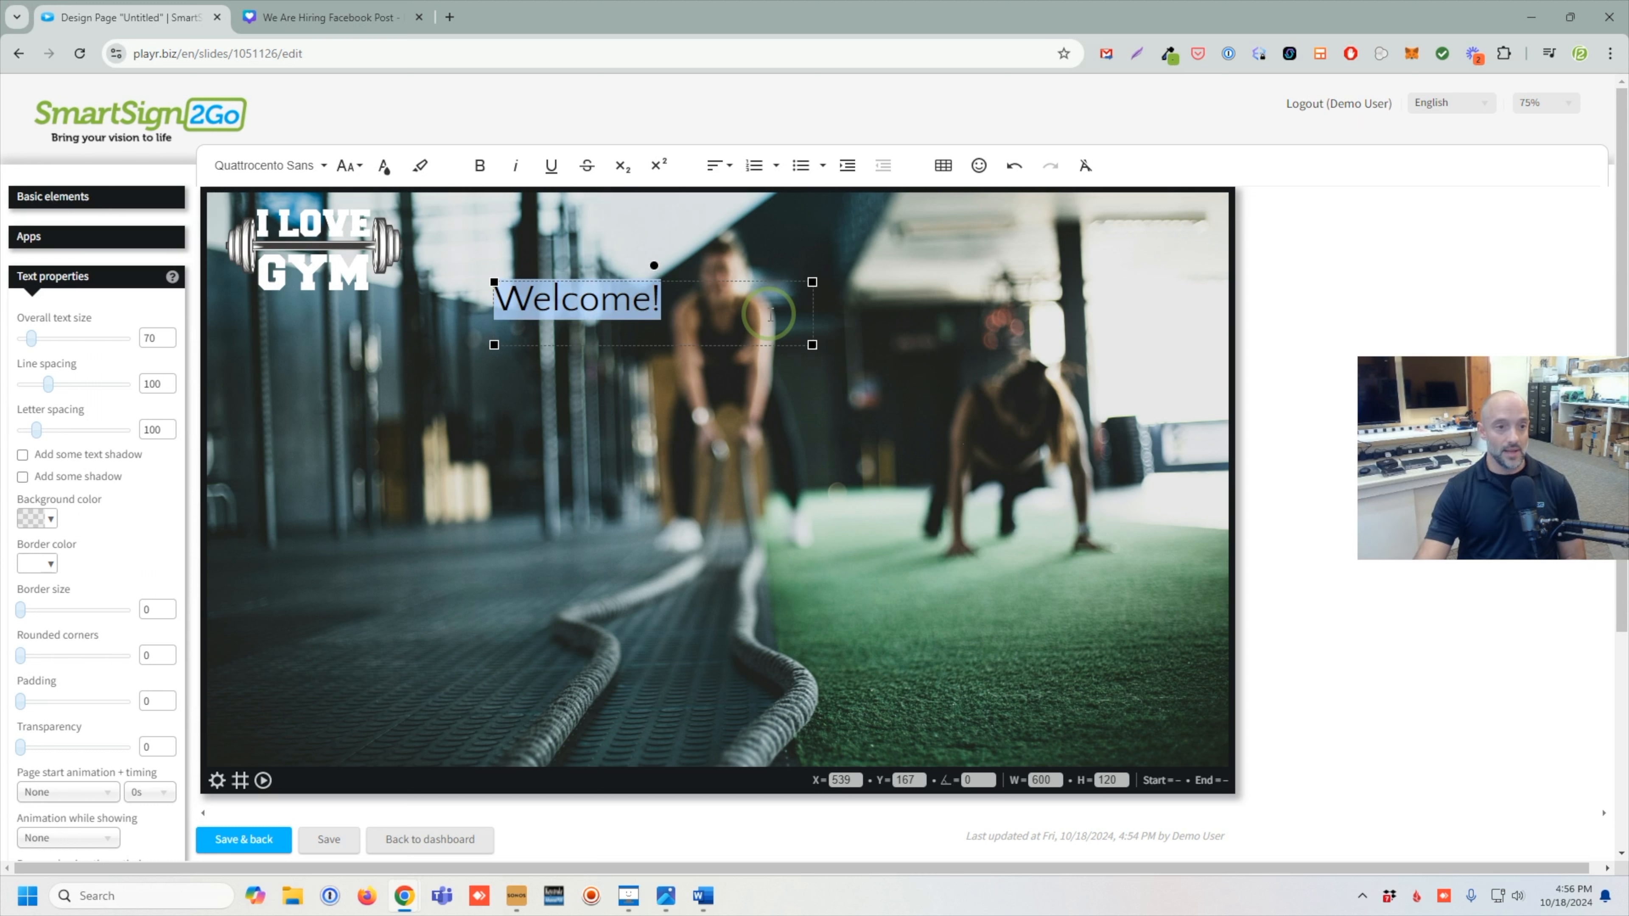
pyautogui.click(269, 166)
pyautogui.scroll(-3, 314, 269)
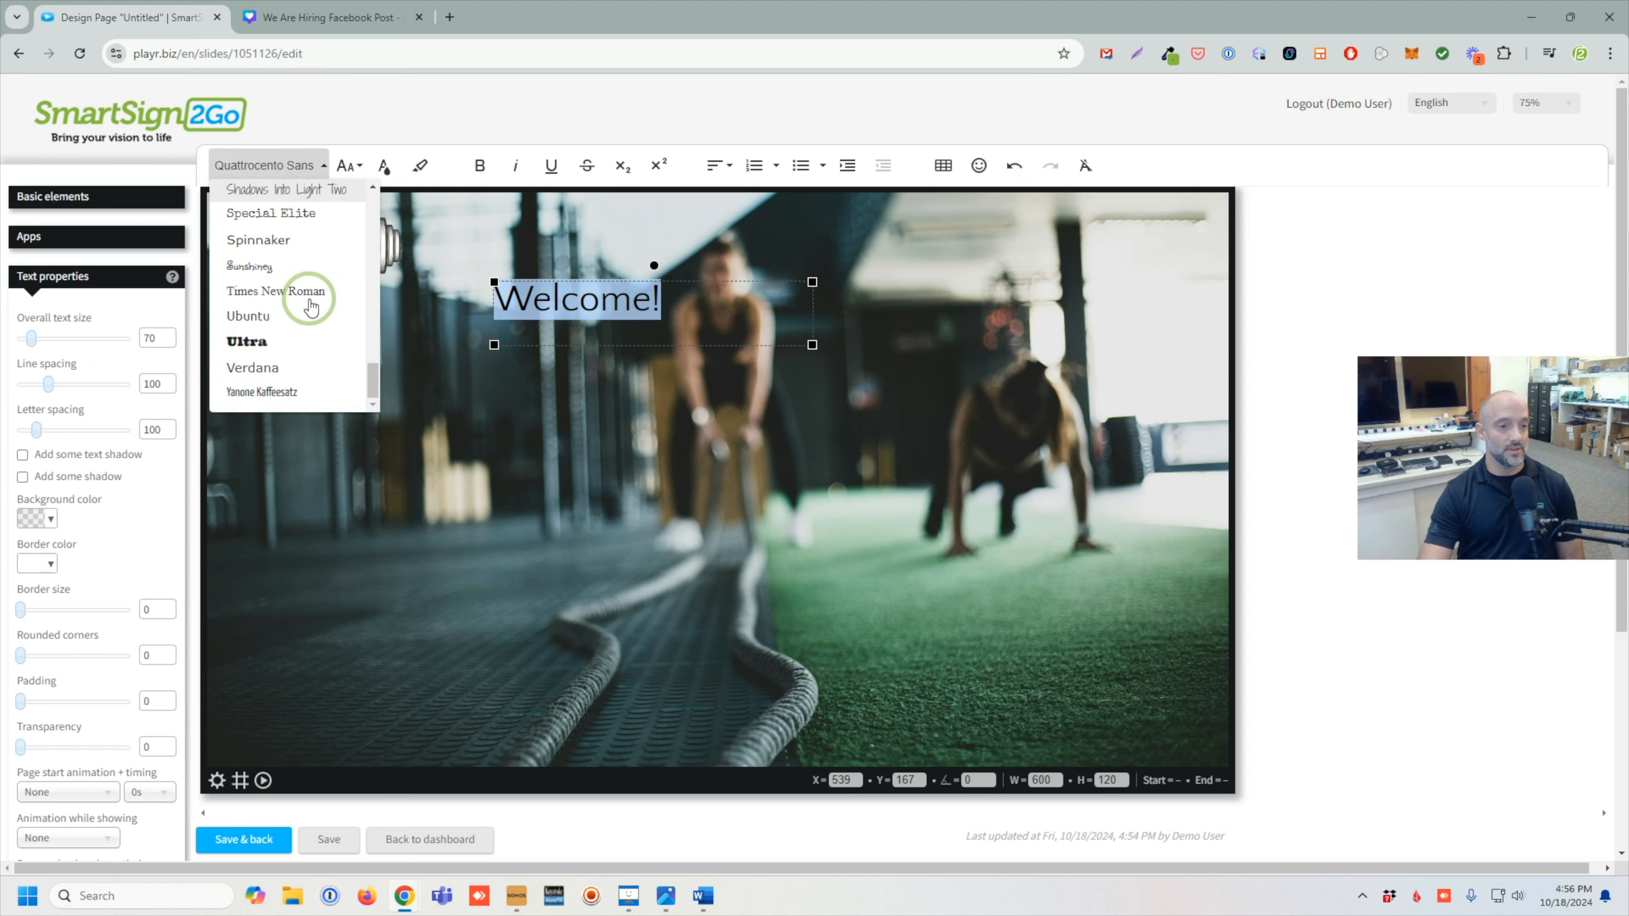
pyautogui.click(291, 342)
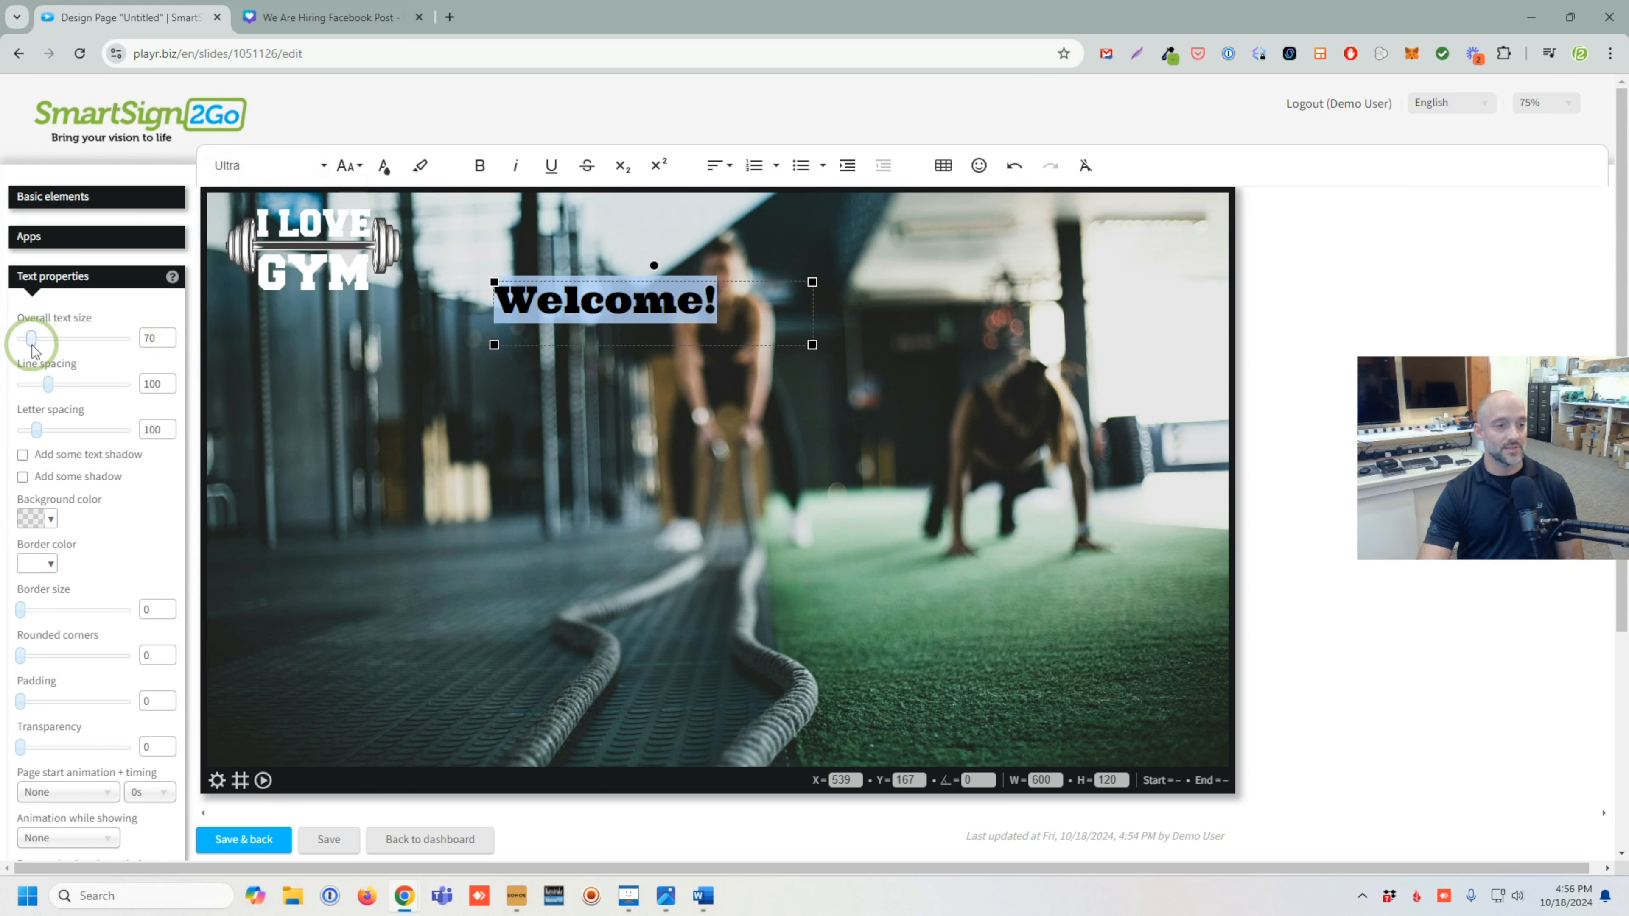
# - Set the "Welcome!" text's overall size to 100 and center-align it within its box
pyautogui.moveTo(31, 338); pyautogui.dragTo(38, 338)
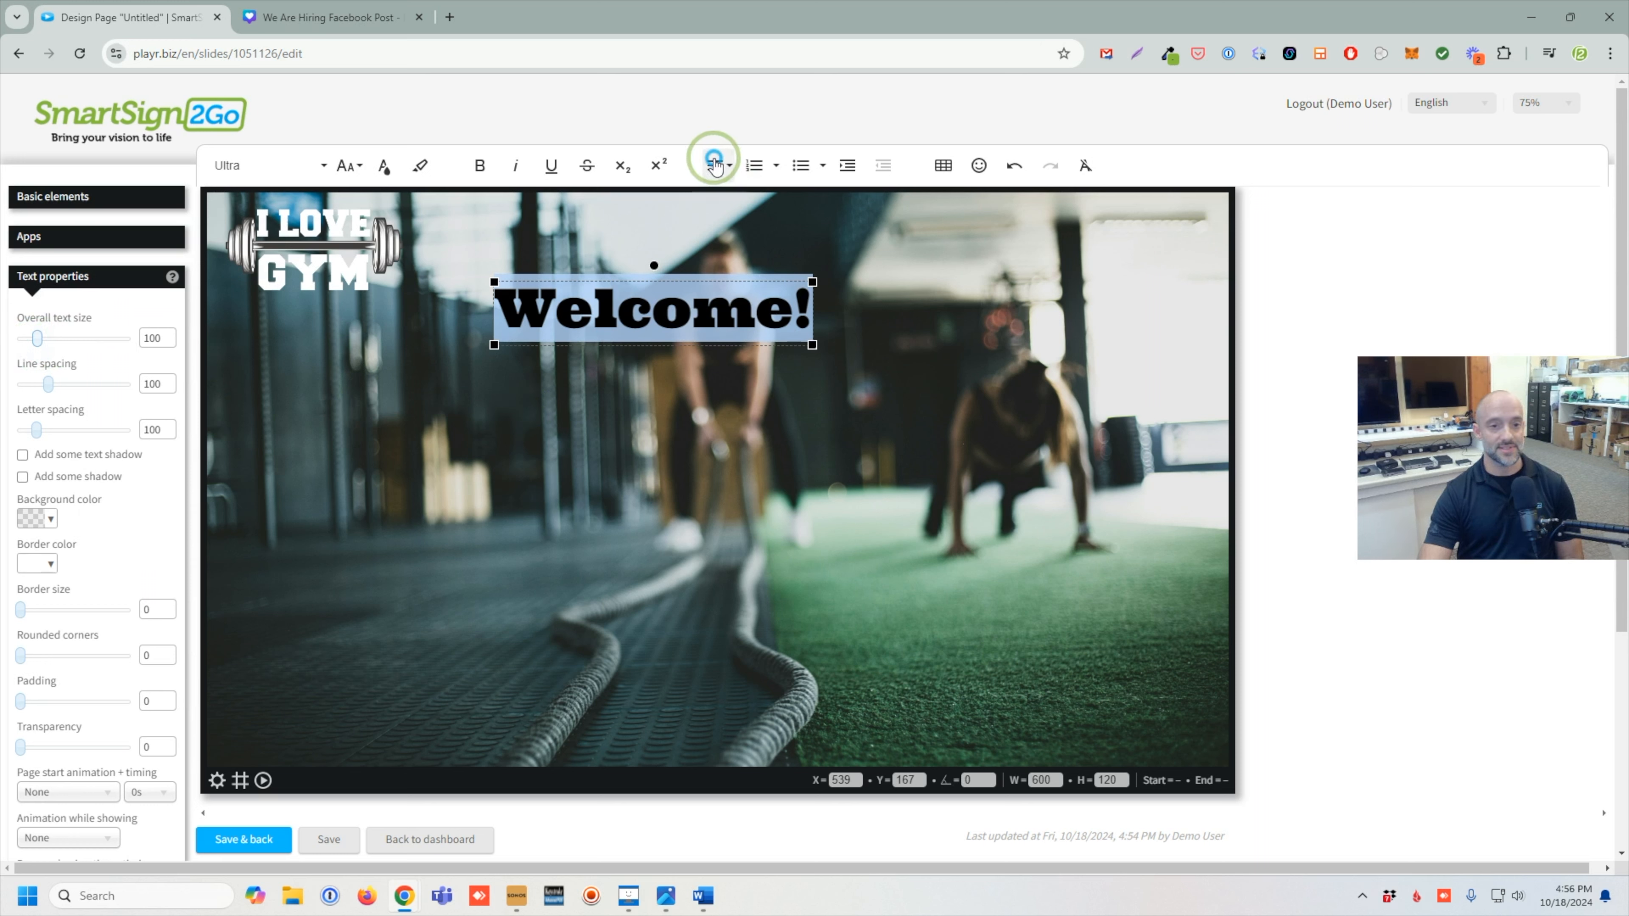
pyautogui.click(717, 164)
pyautogui.click(728, 220)
pyautogui.click(735, 398)
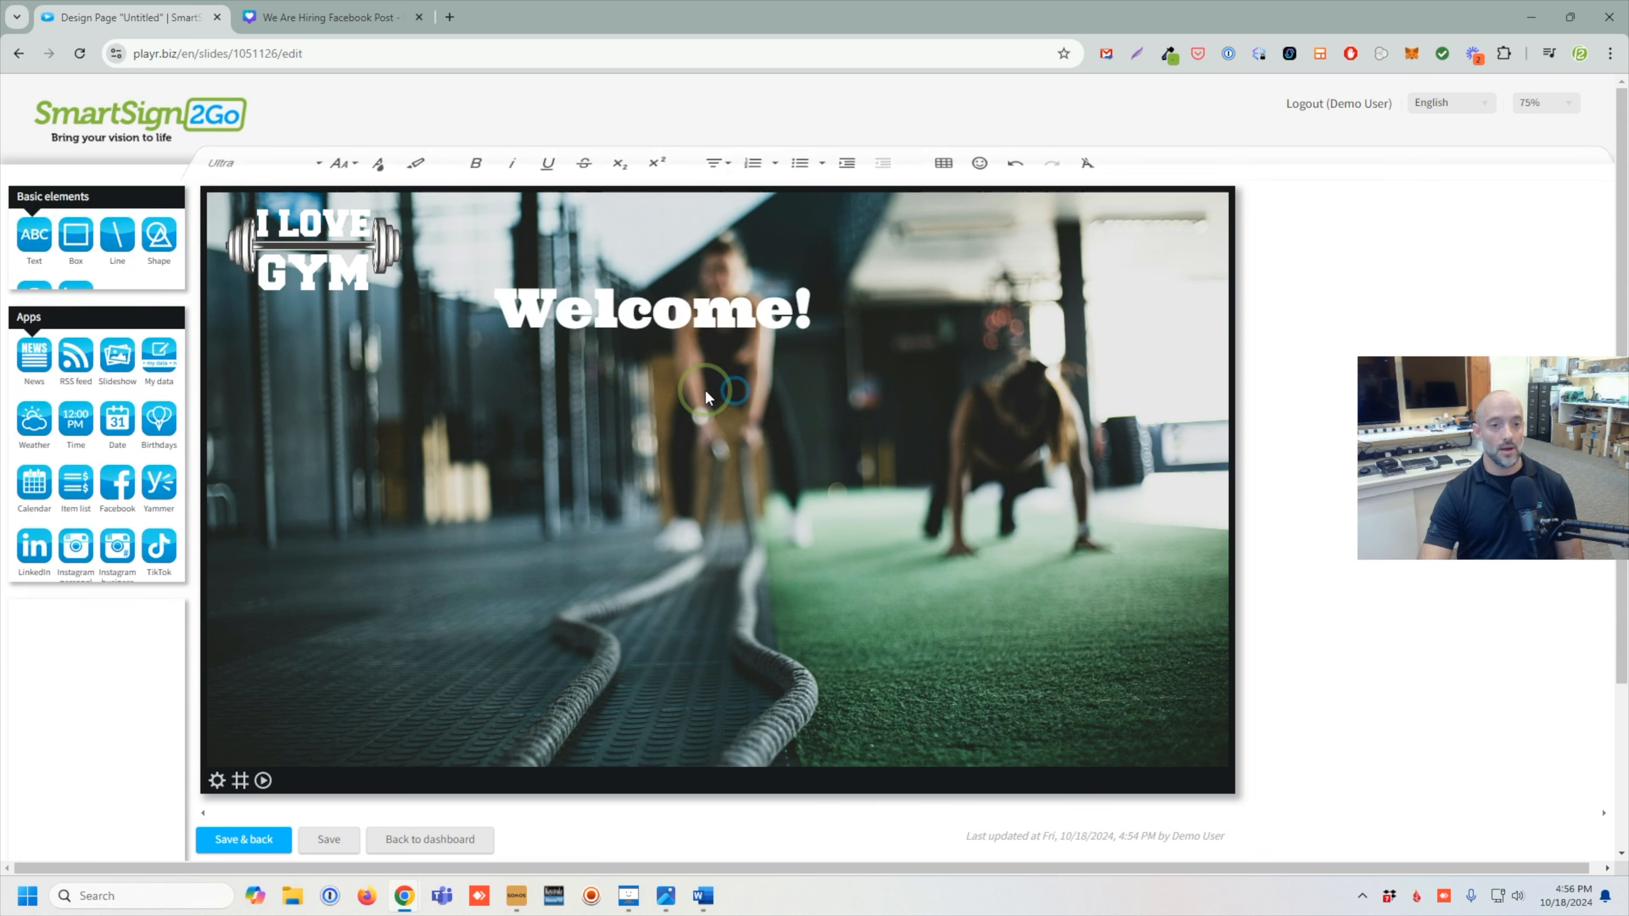
# - Add some shadow to the "Welcome!" text element and move it to about X 660, Y 188
pyautogui.click(614, 329)
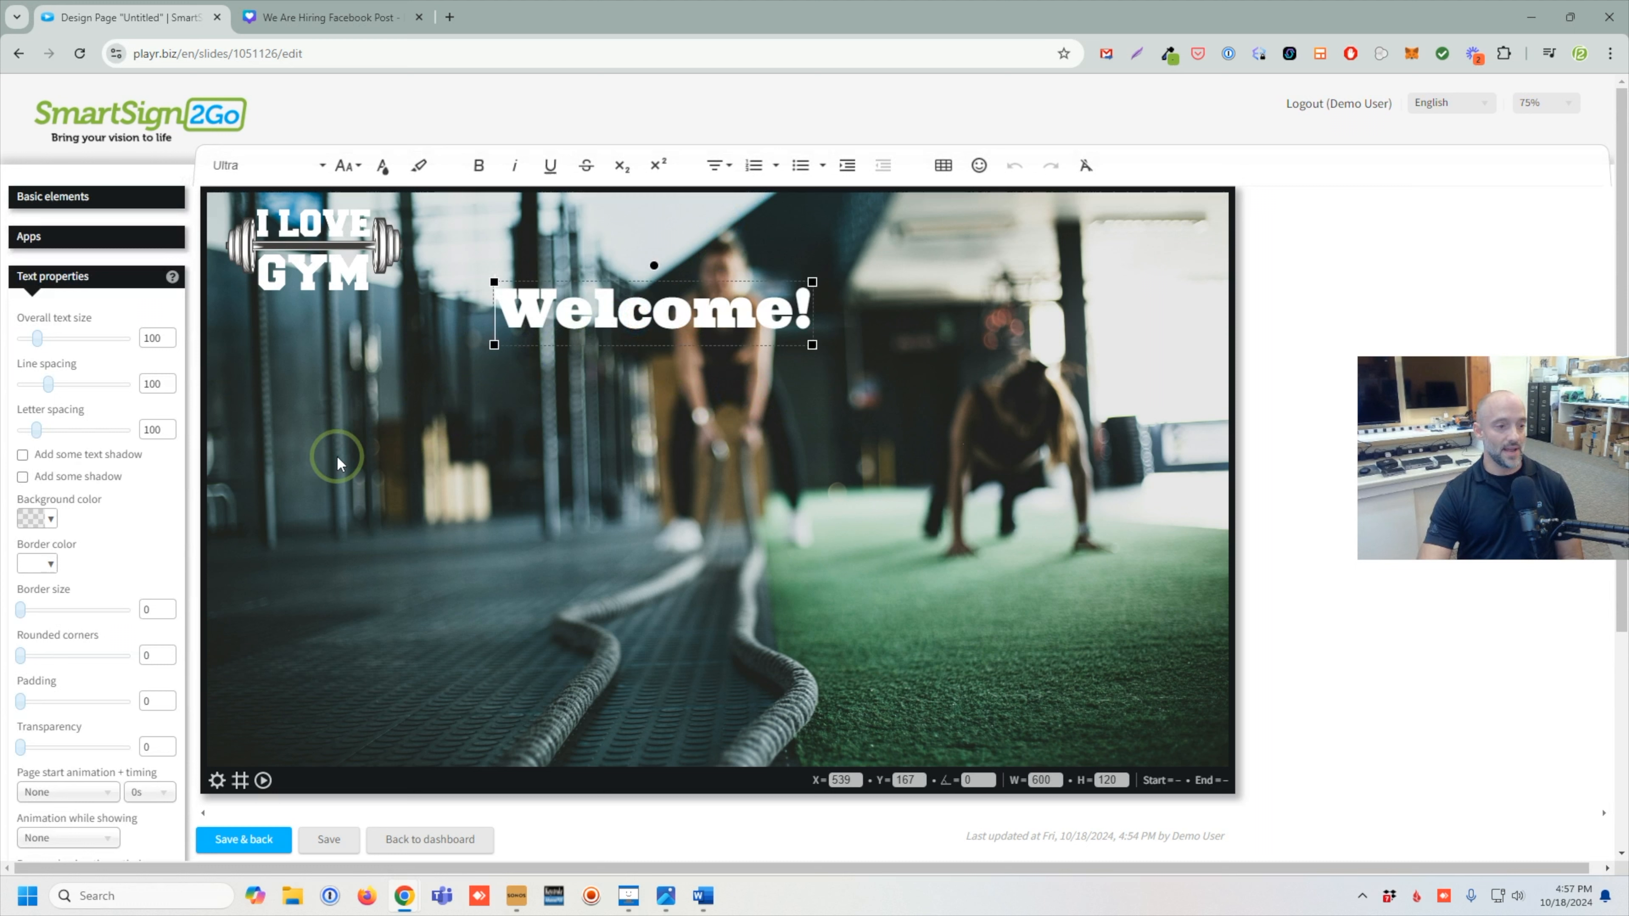
pyautogui.click(22, 476)
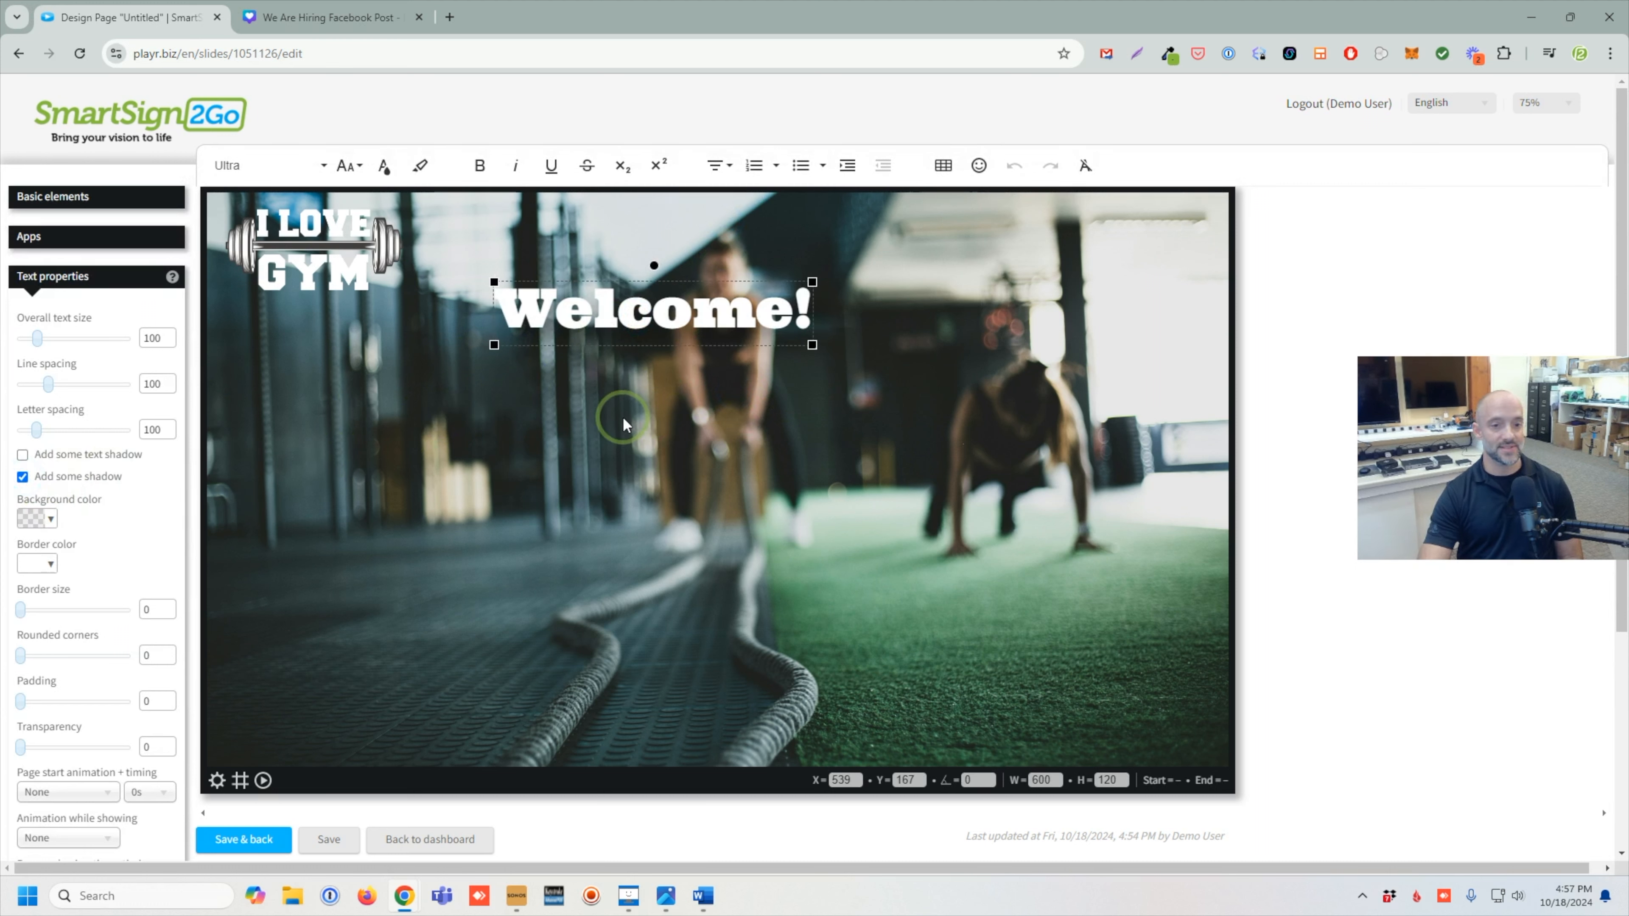
pyautogui.click(684, 401)
pyautogui.moveTo(667, 310); pyautogui.dragTo(729, 317)
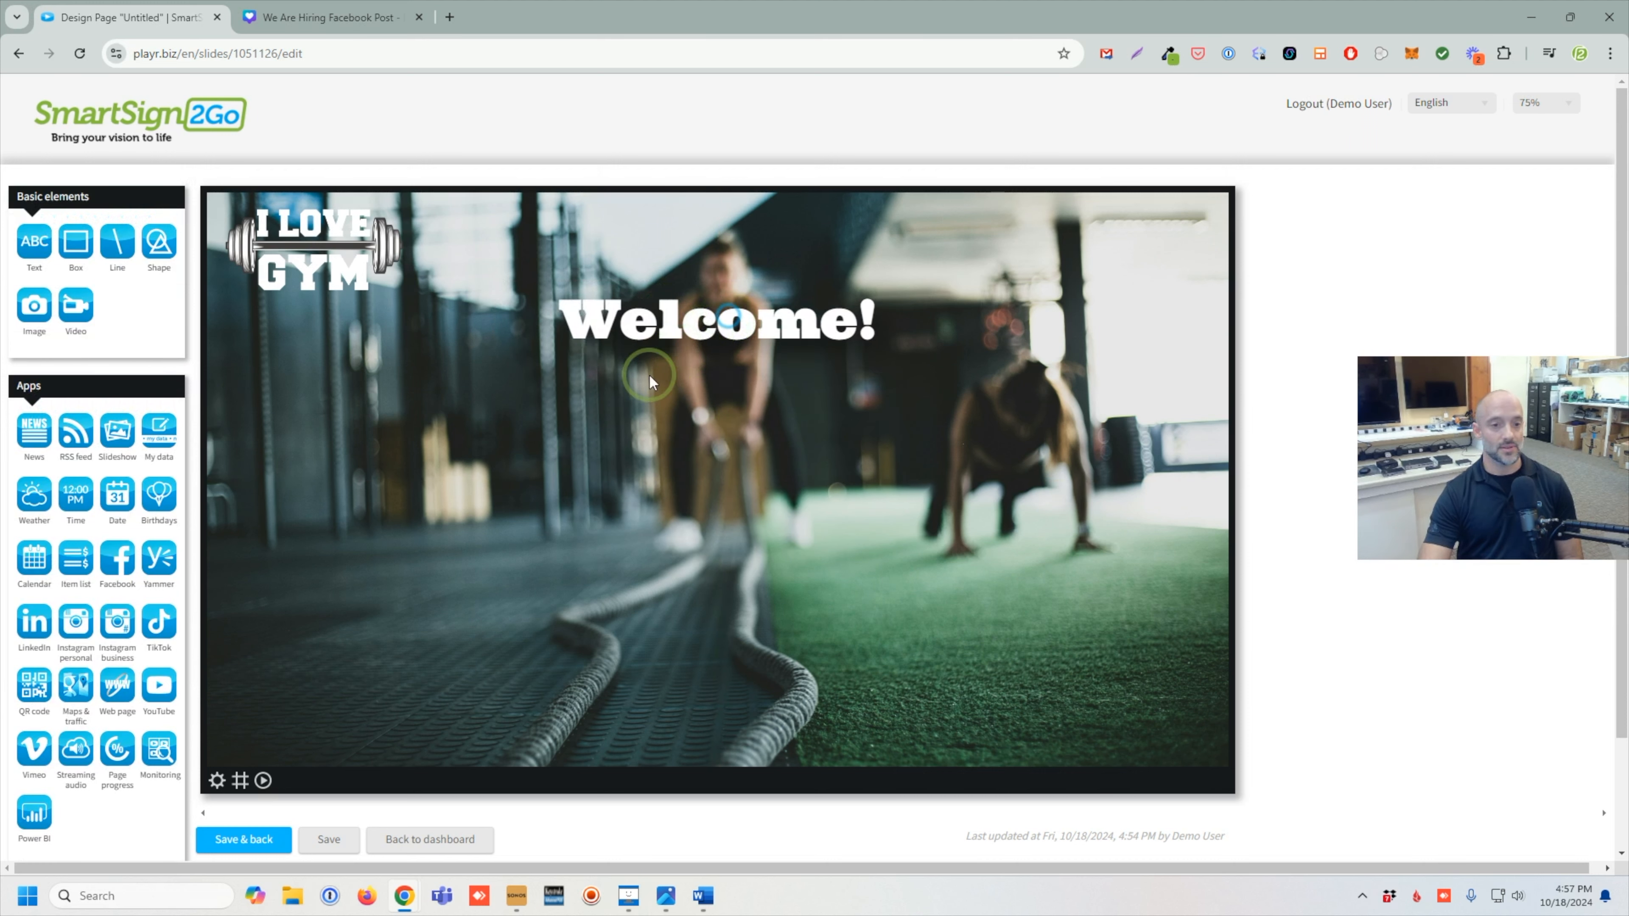
# - Add a weather element below the "Welcome!" text and set its location to Scottsdale (Arizona, United States)
pyautogui.click(34, 494)
pyautogui.moveTo(478, 472); pyautogui.dragTo(505, 502)
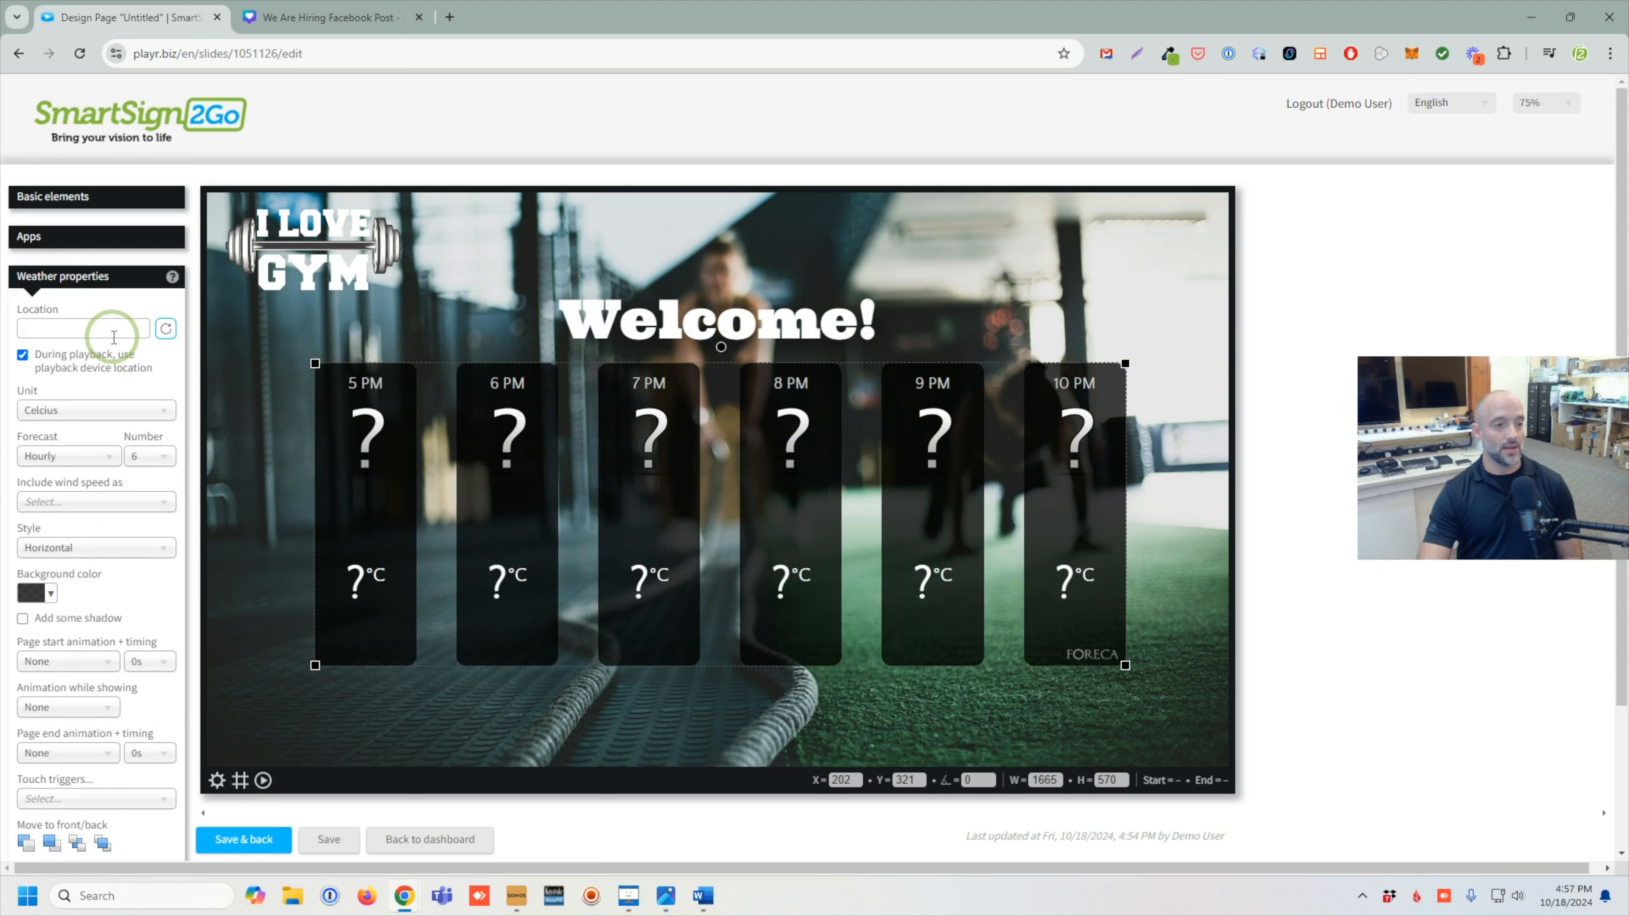
pyautogui.click(100, 329)
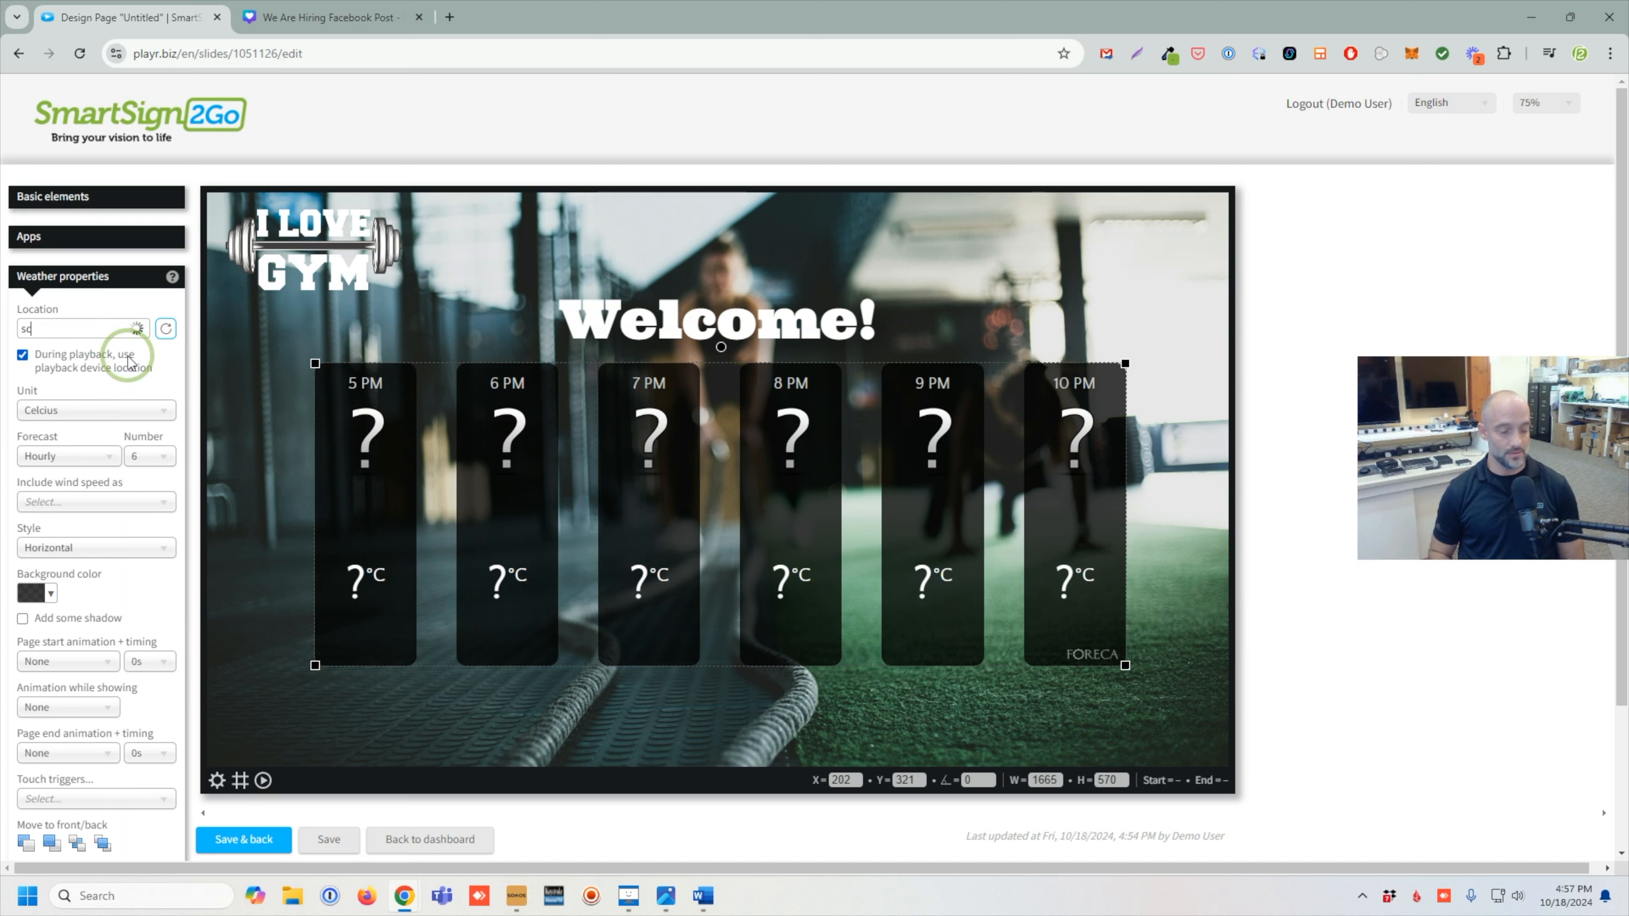
pyautogui.write('sda')
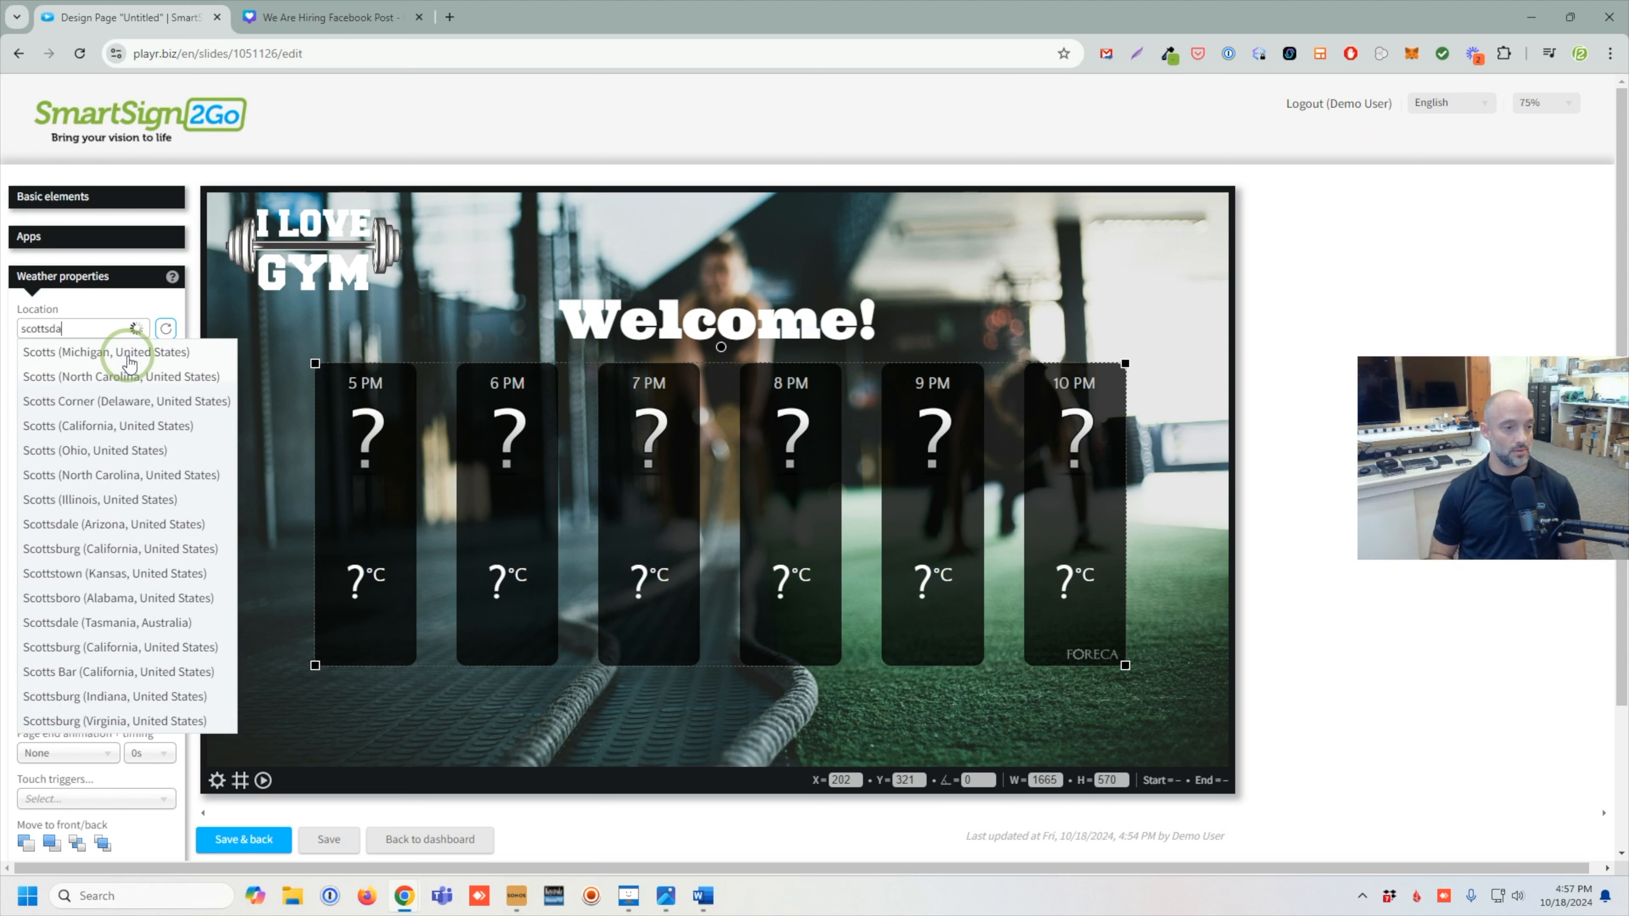
pyautogui.click(127, 357)
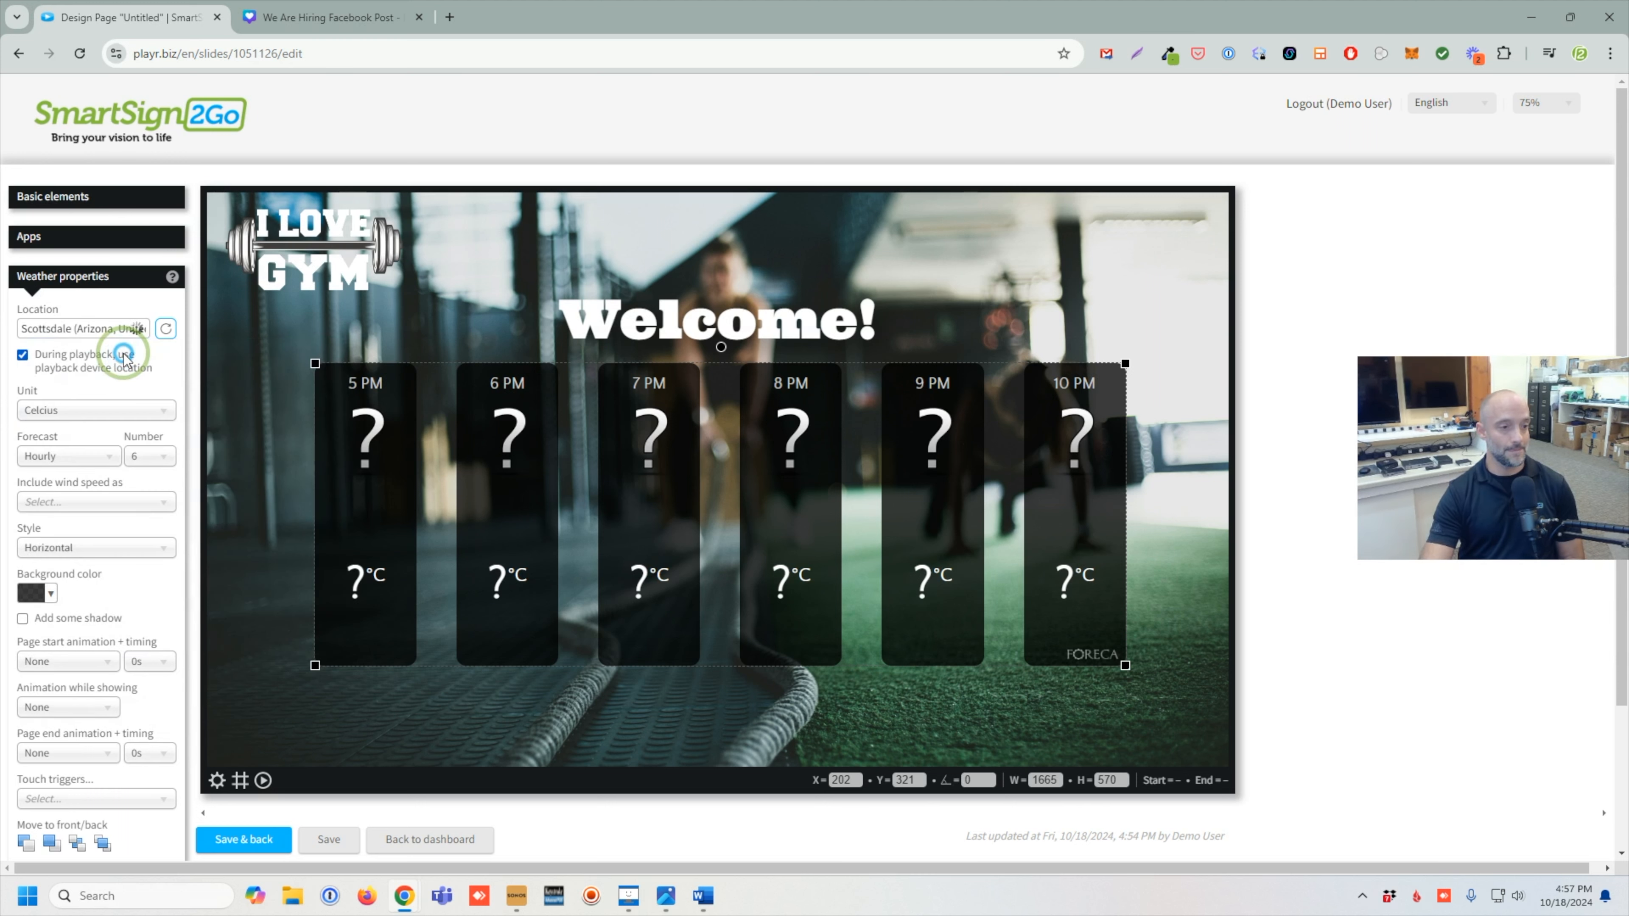
# - Configure the weather element for Fahrenheit, a daily forecast and wind speed in Mph
pyautogui.click(89, 411)
pyautogui.click(64, 453)
pyautogui.click(67, 456)
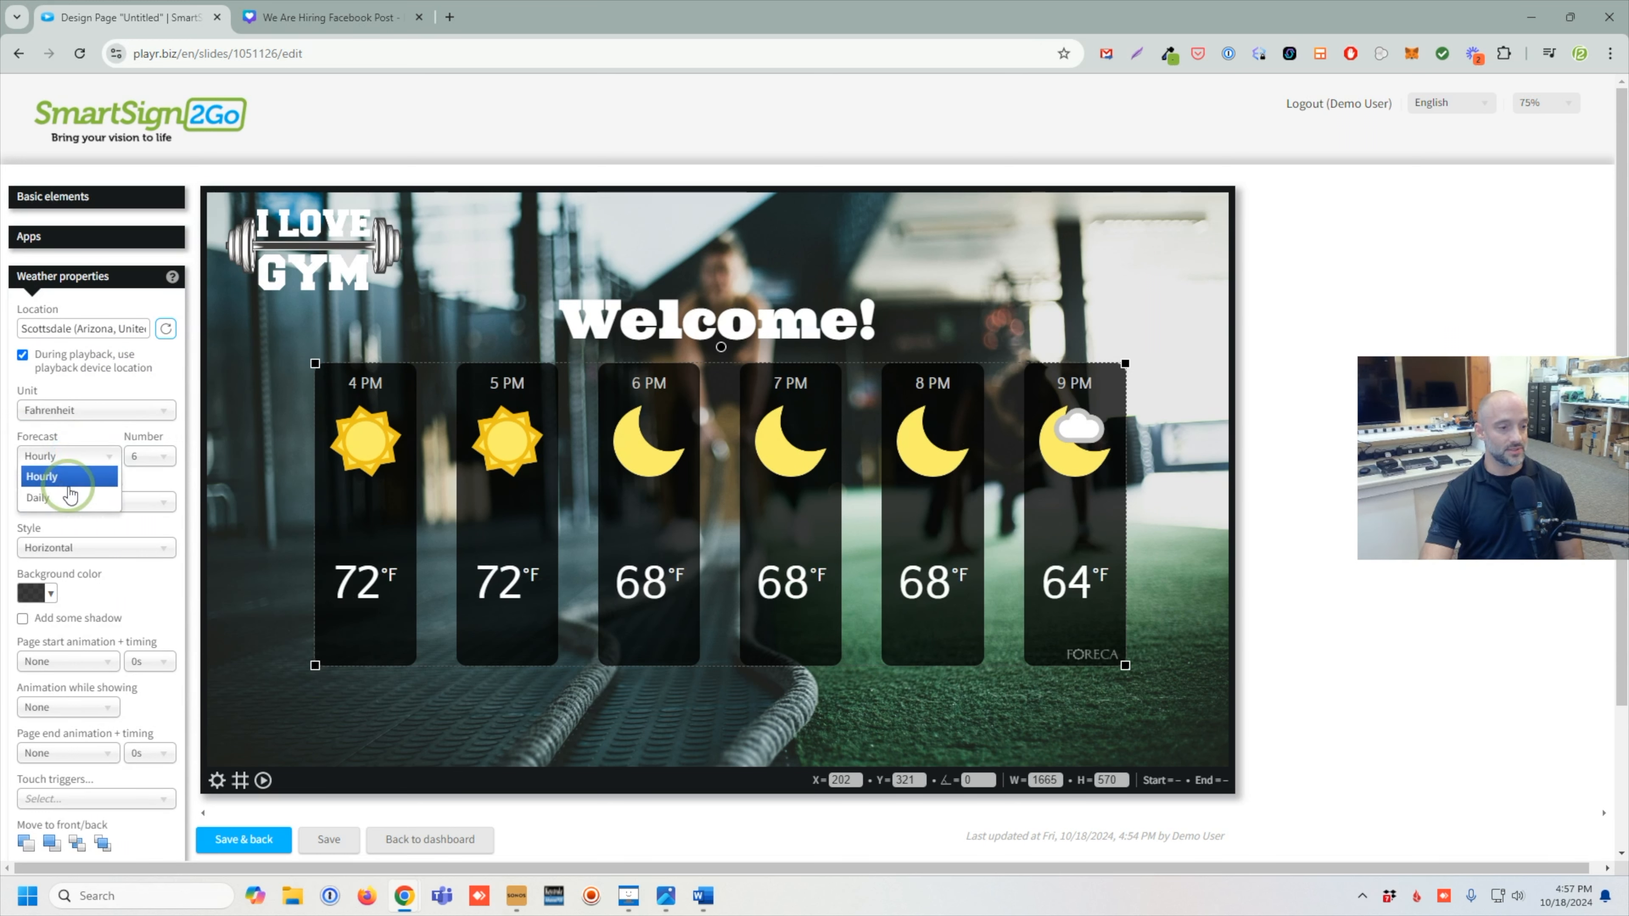
pyautogui.click(64, 497)
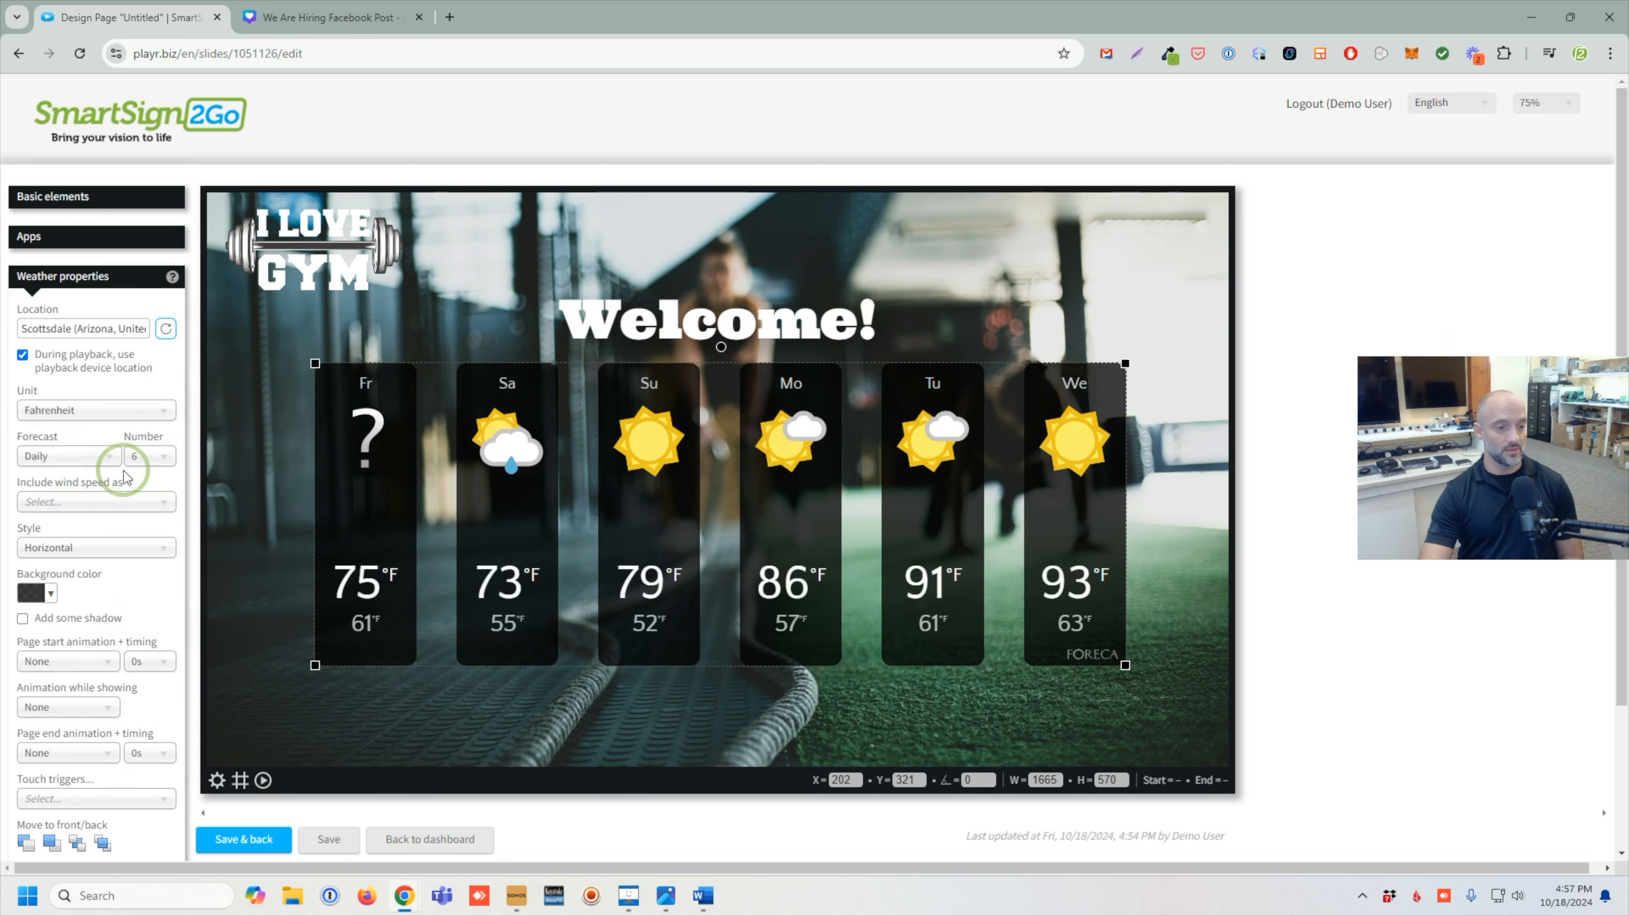
pyautogui.click(106, 508)
pyautogui.click(86, 565)
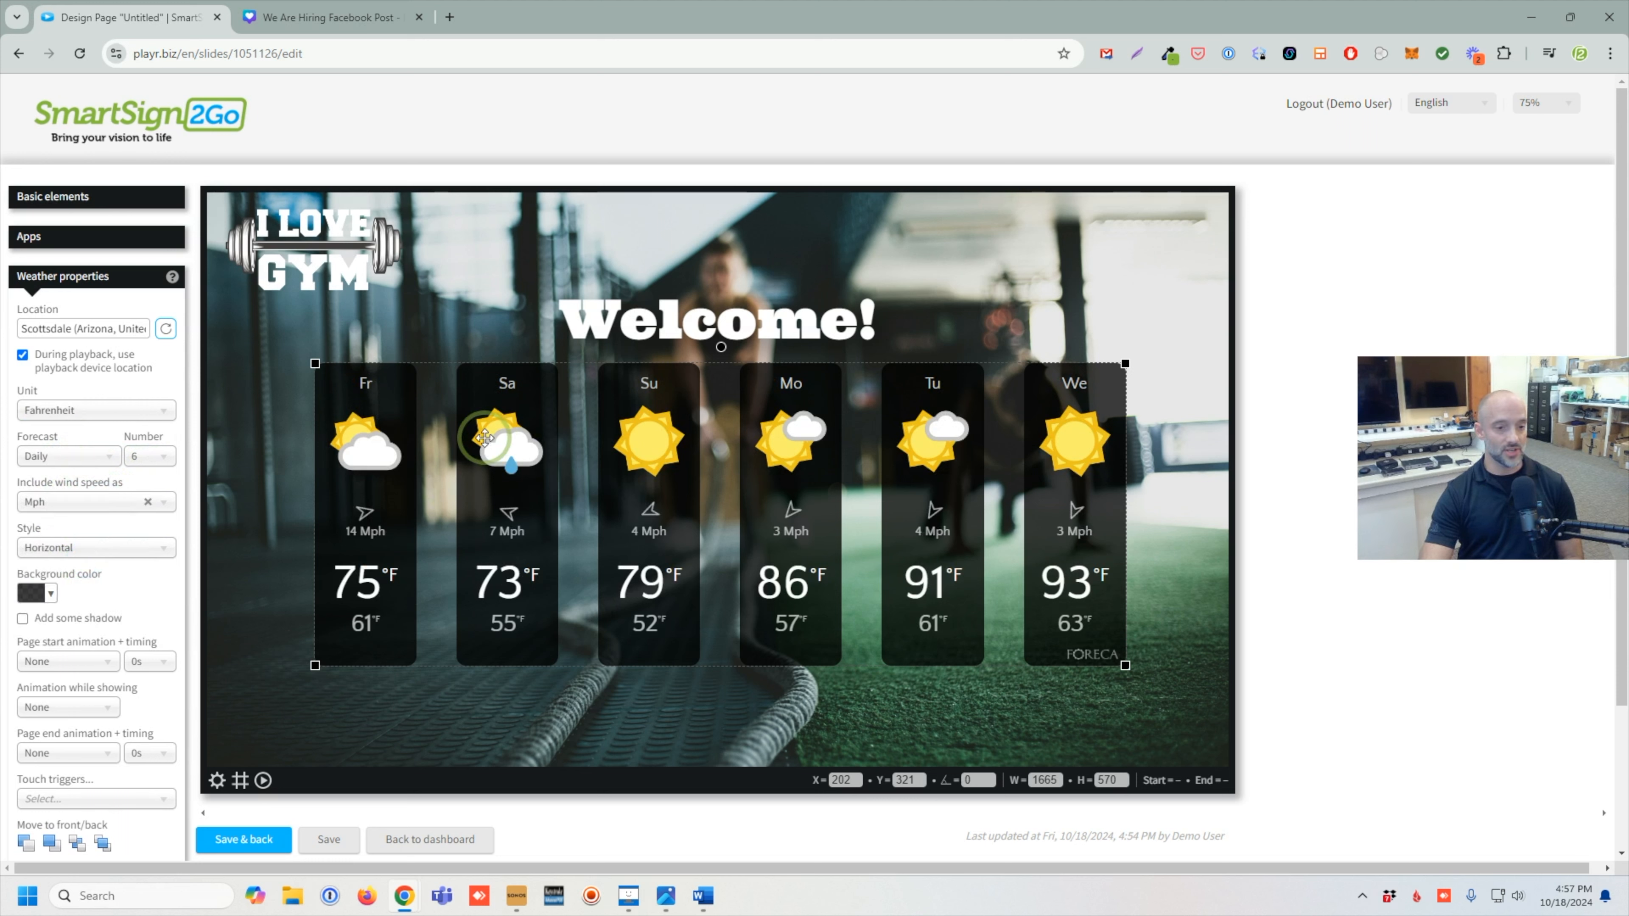
# - Shrink the weather element to about 1204 by 449 and center it horizontally at about X 358, Y 332
pyautogui.click(106, 548)
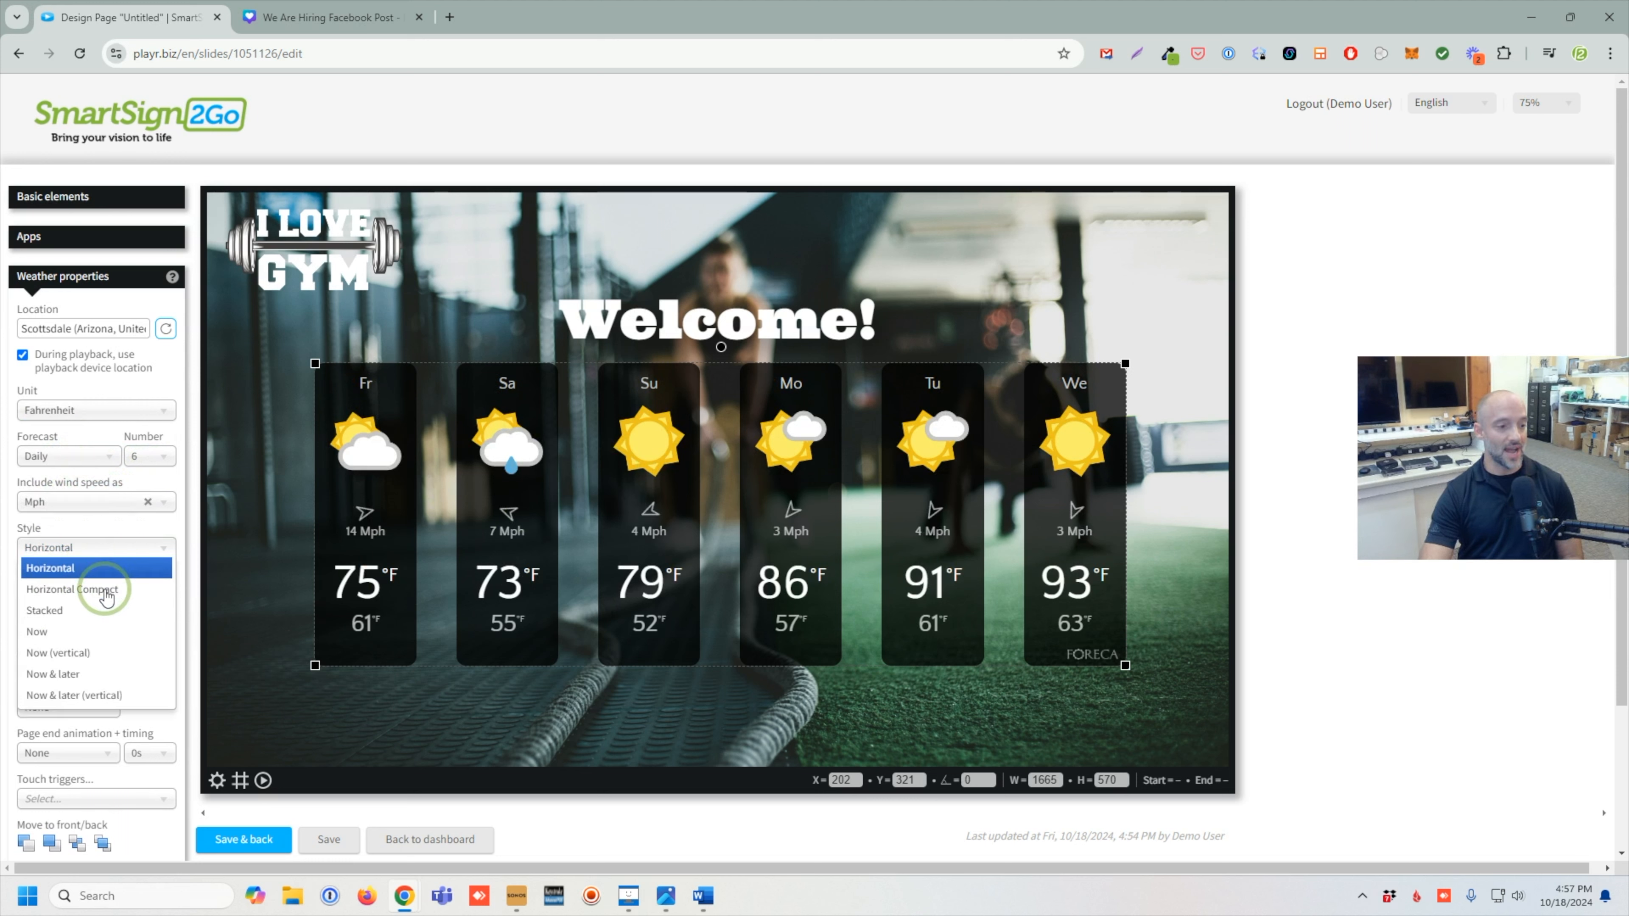
pyautogui.click(125, 526)
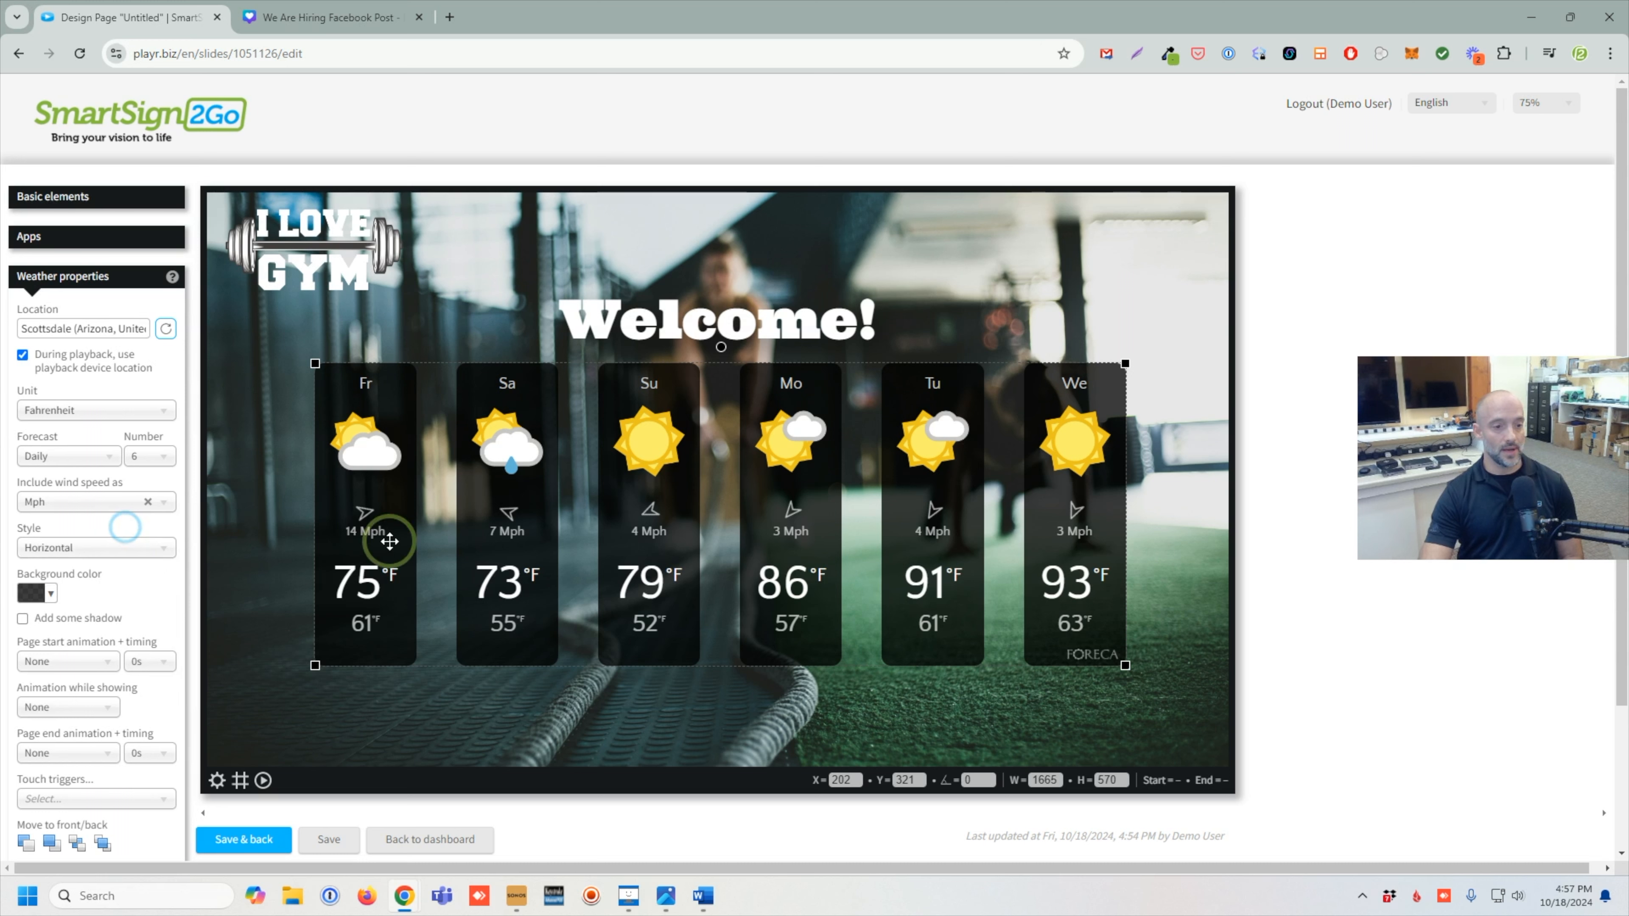
pyautogui.moveTo(317, 666); pyautogui.dragTo(411, 601)
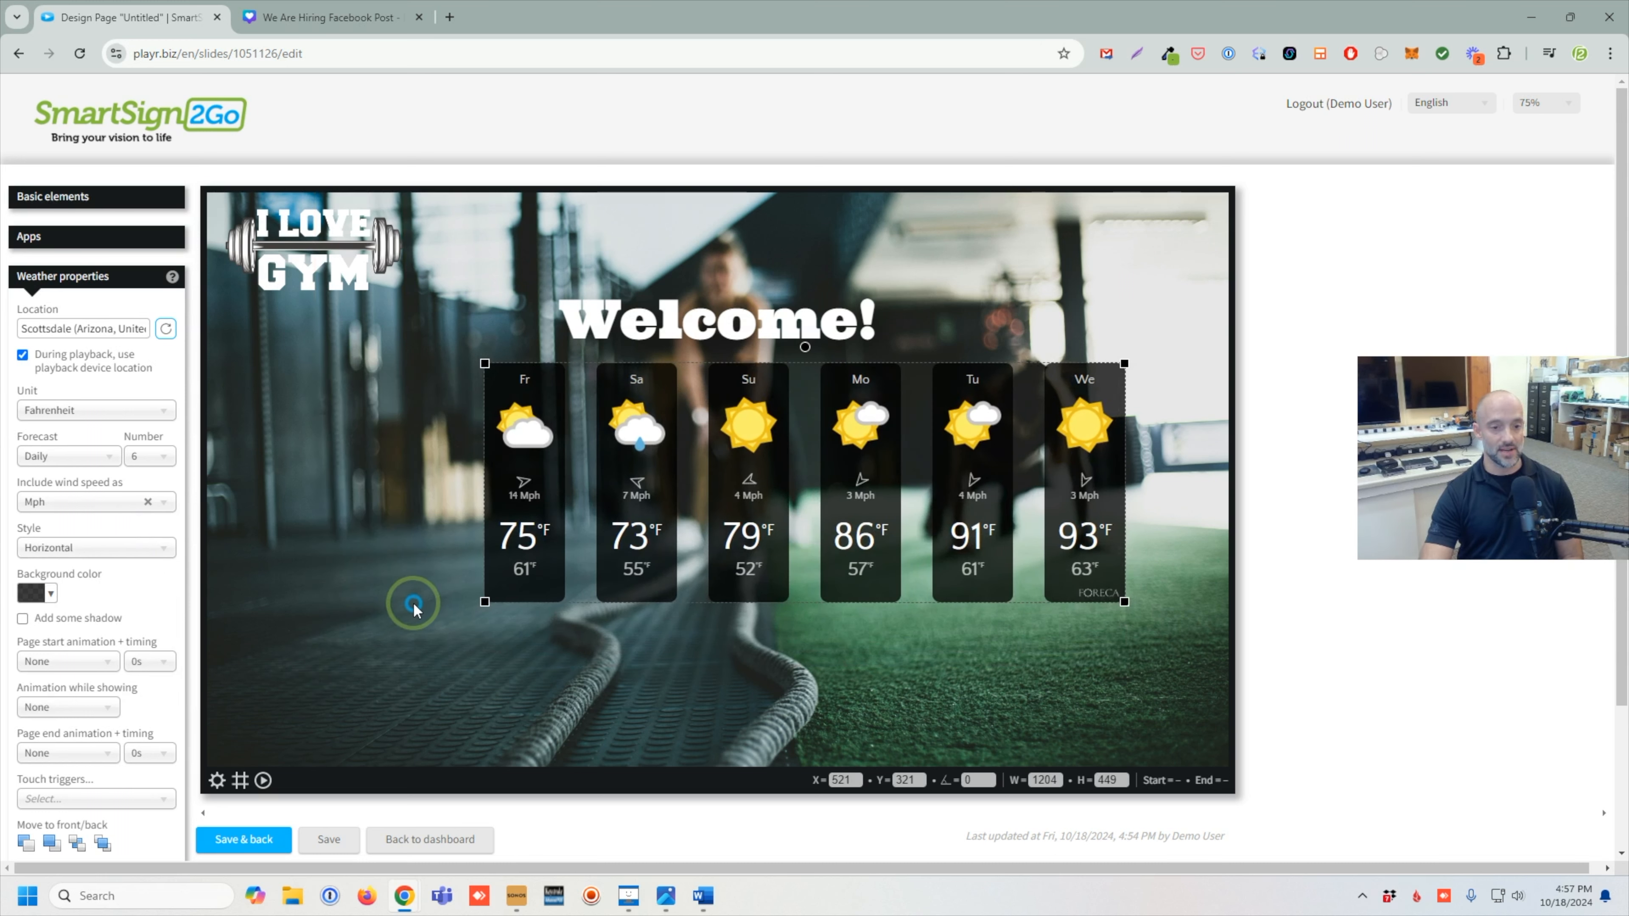
pyautogui.moveTo(722, 518); pyautogui.dragTo(635, 525)
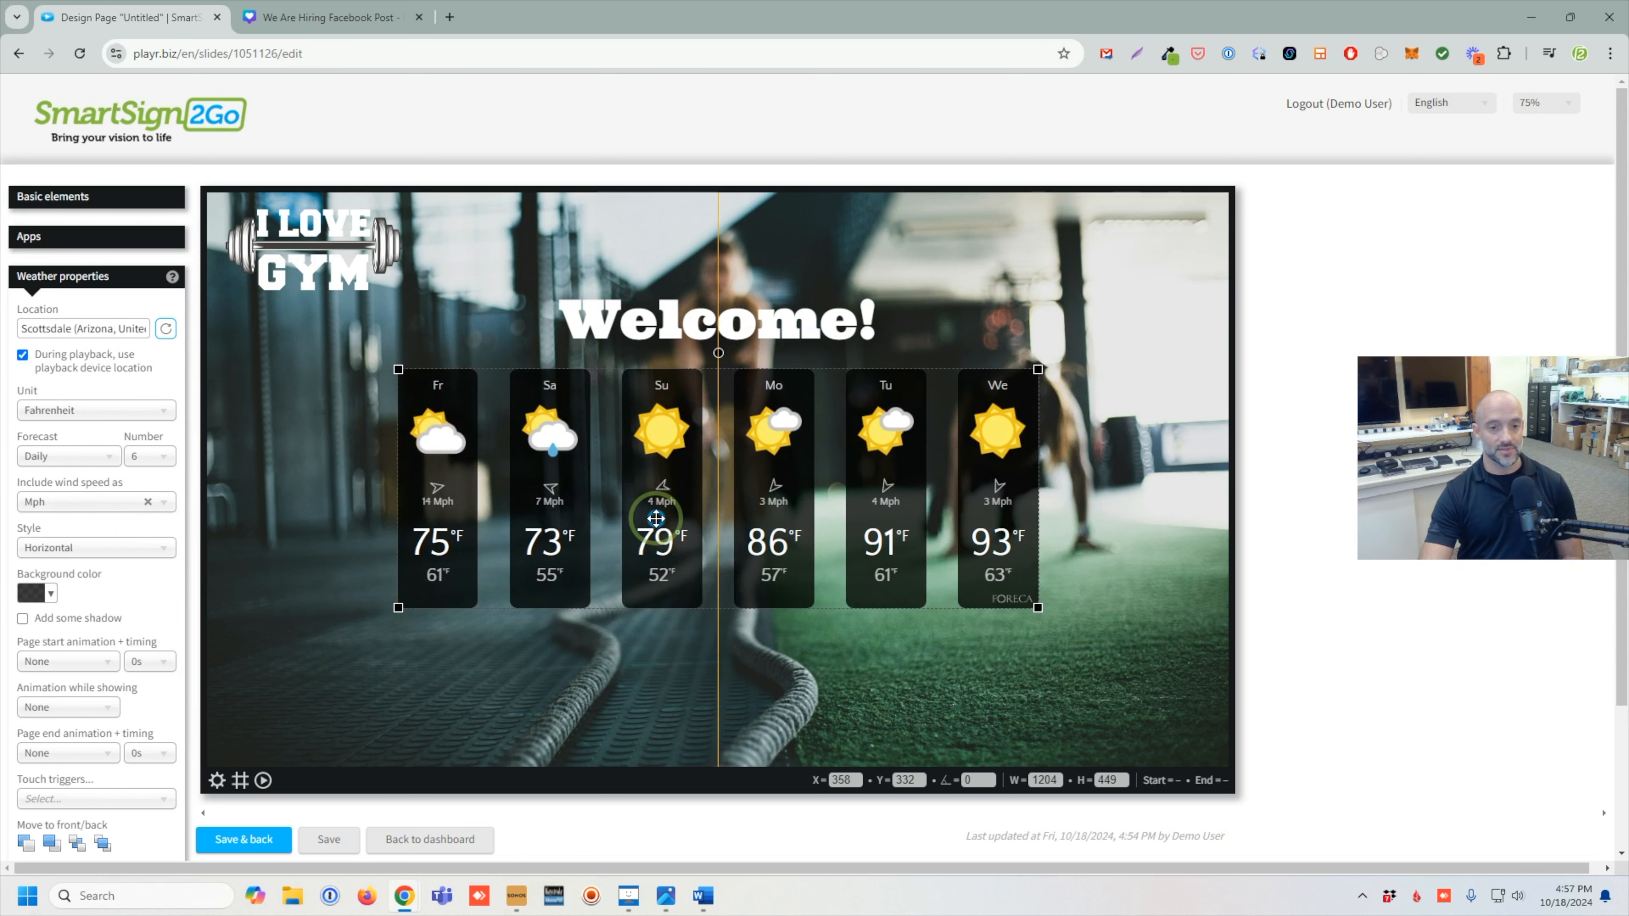
# - Duplicate the "Welcome!" text element and place the copy below the weather forecast at about X 660, Y 826
pyautogui.click(115, 195)
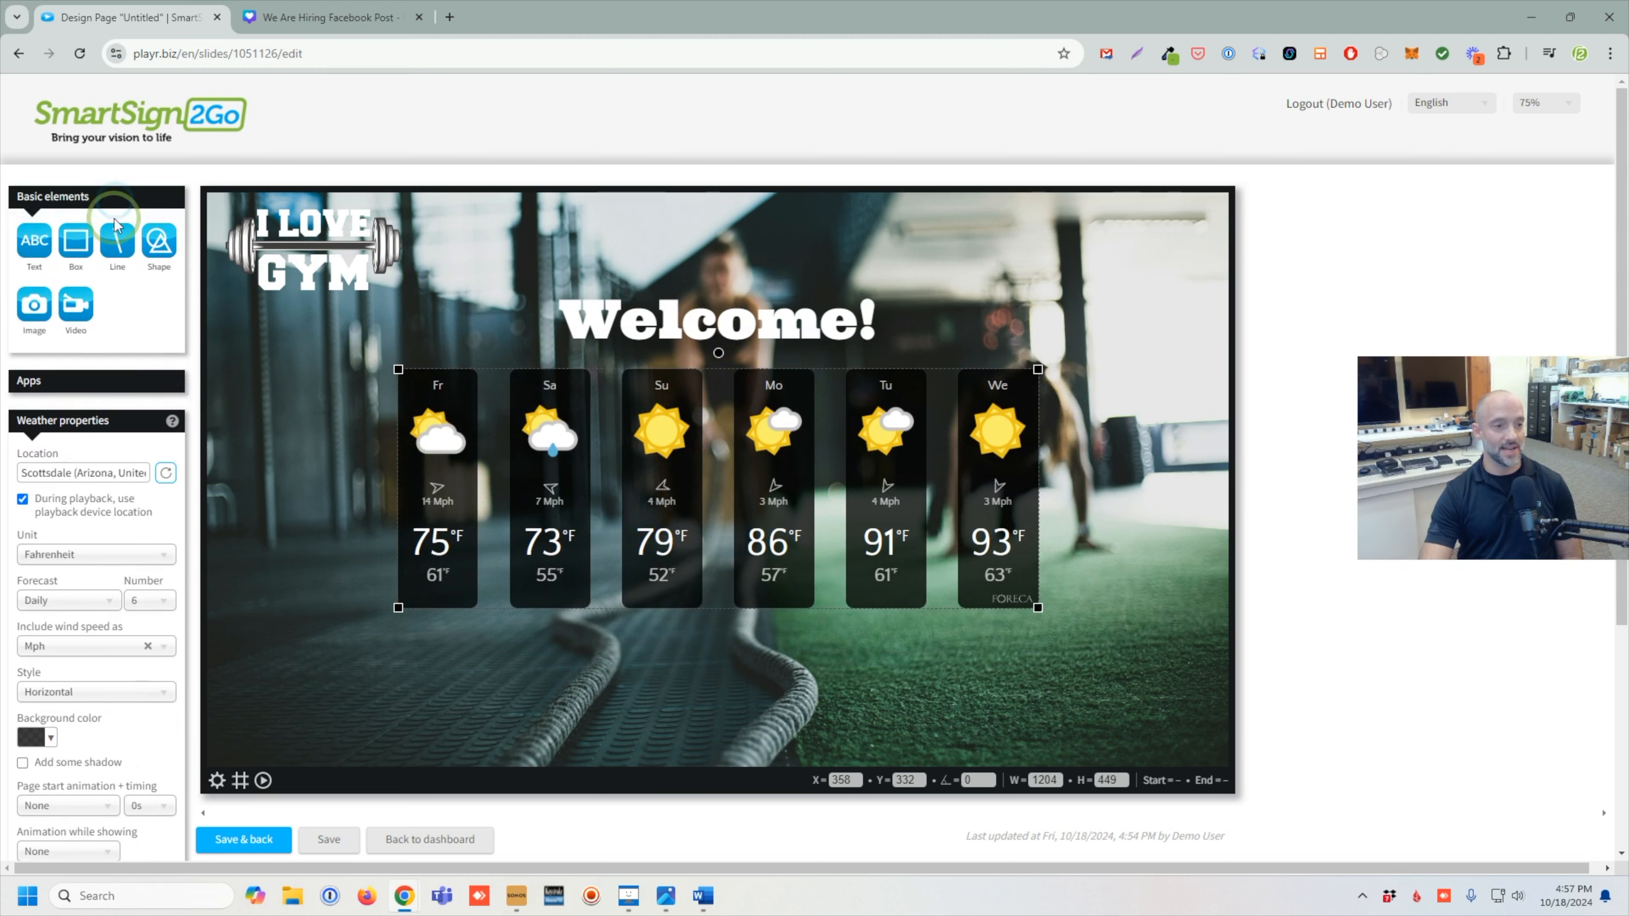
pyautogui.click(680, 322)
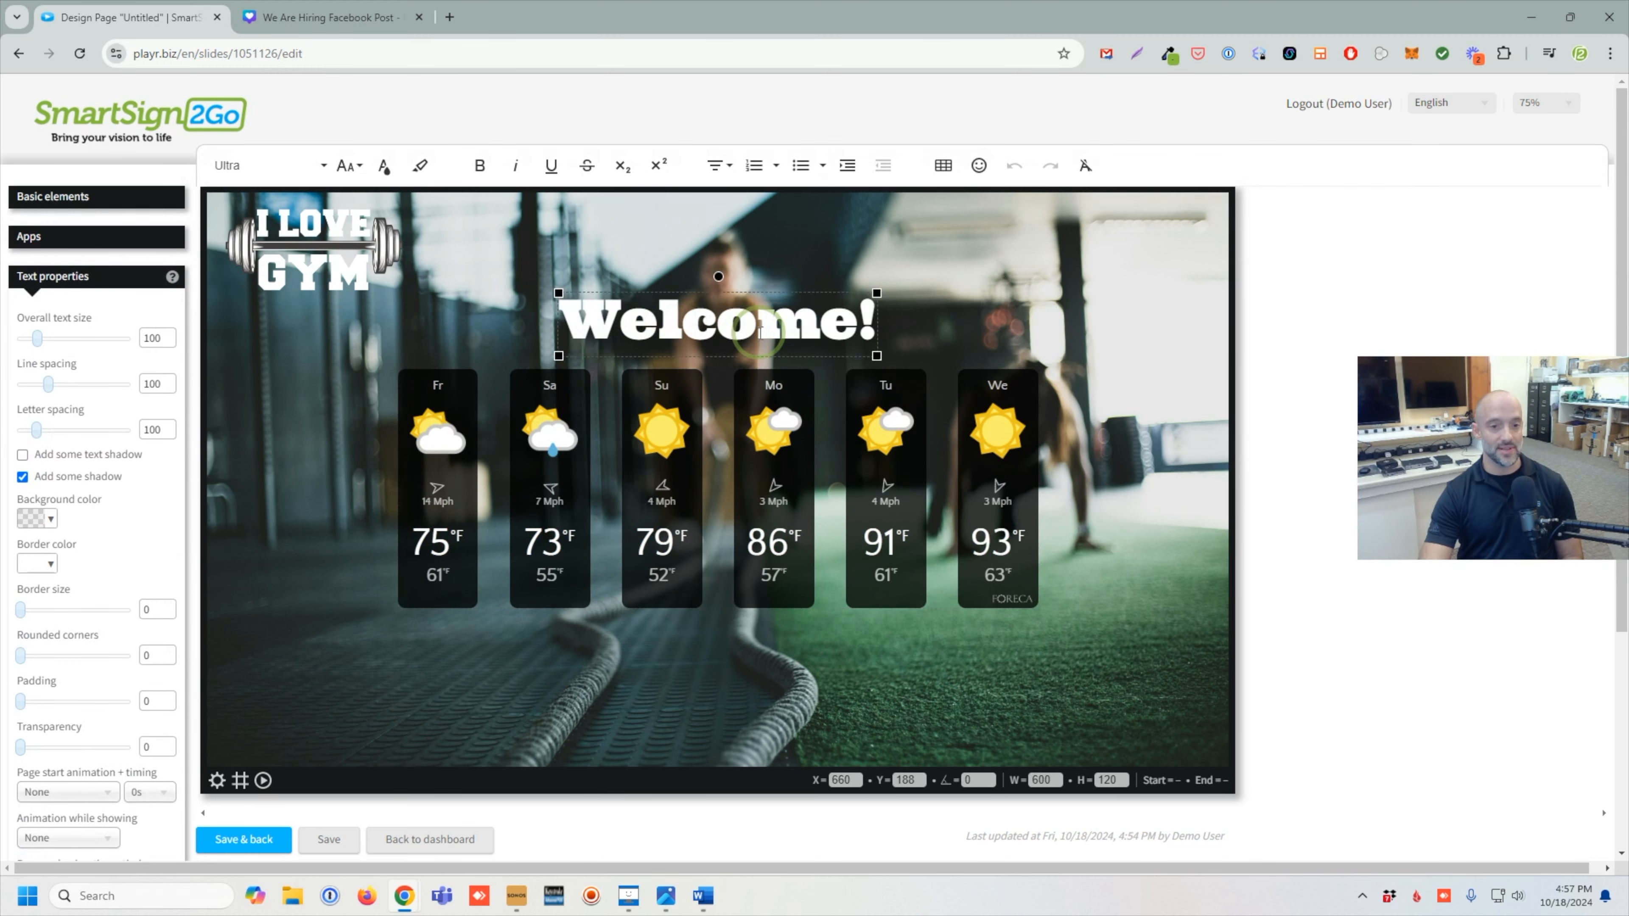
pyautogui.scroll(-4, 384, 513)
pyautogui.click(254, 594)
pyautogui.click(91, 749)
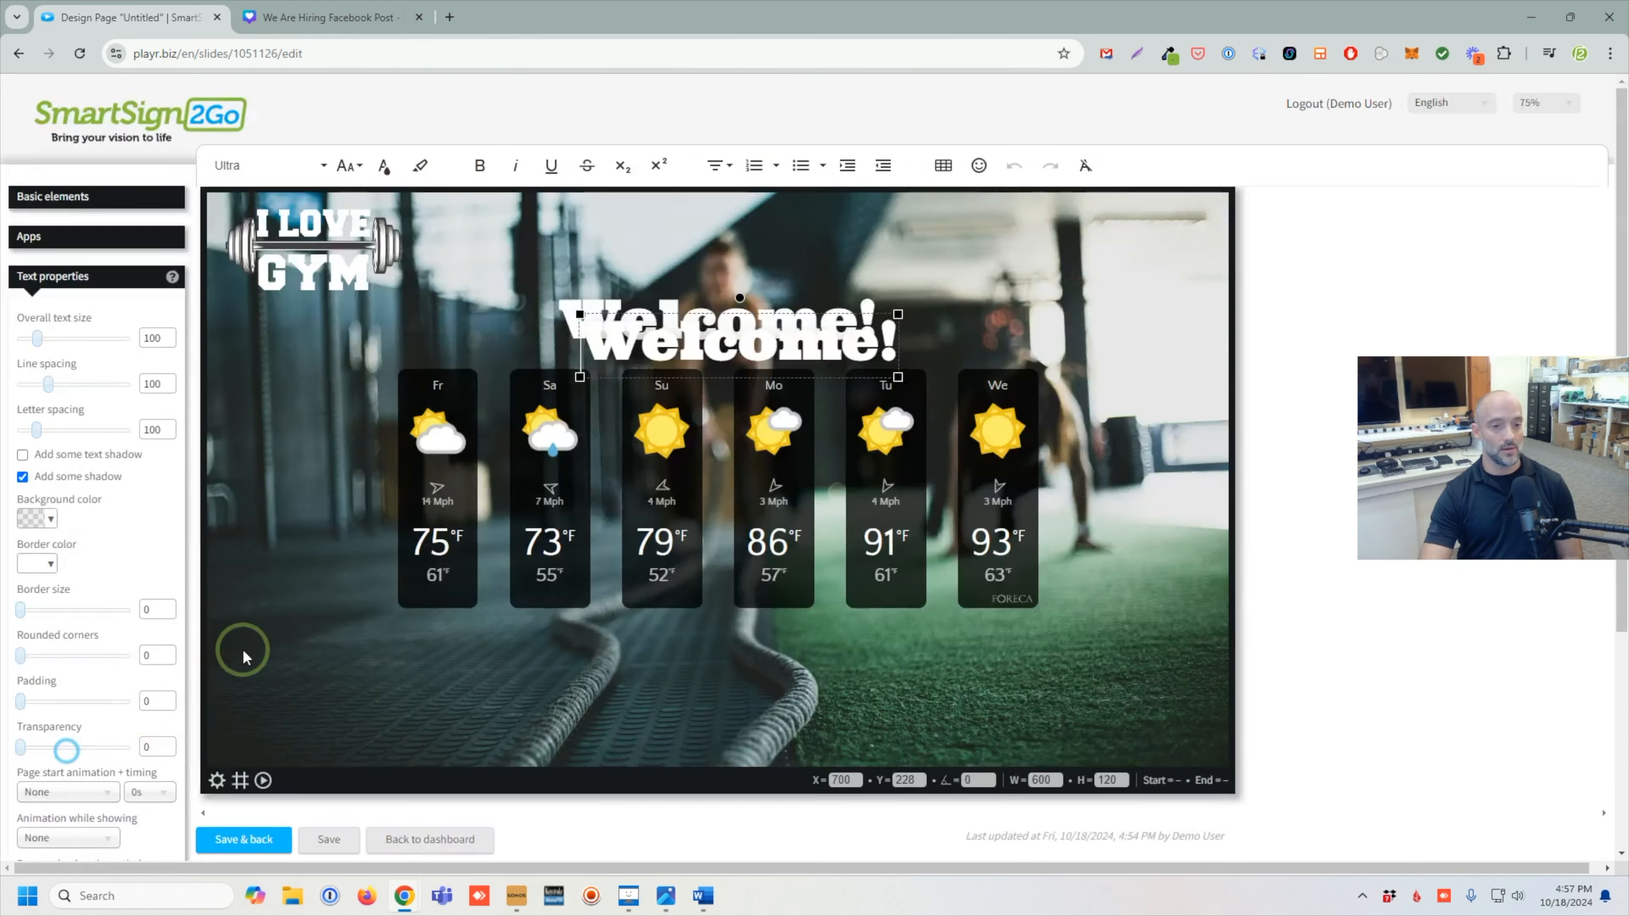
pyautogui.moveTo(898, 348); pyautogui.dragTo(838, 665)
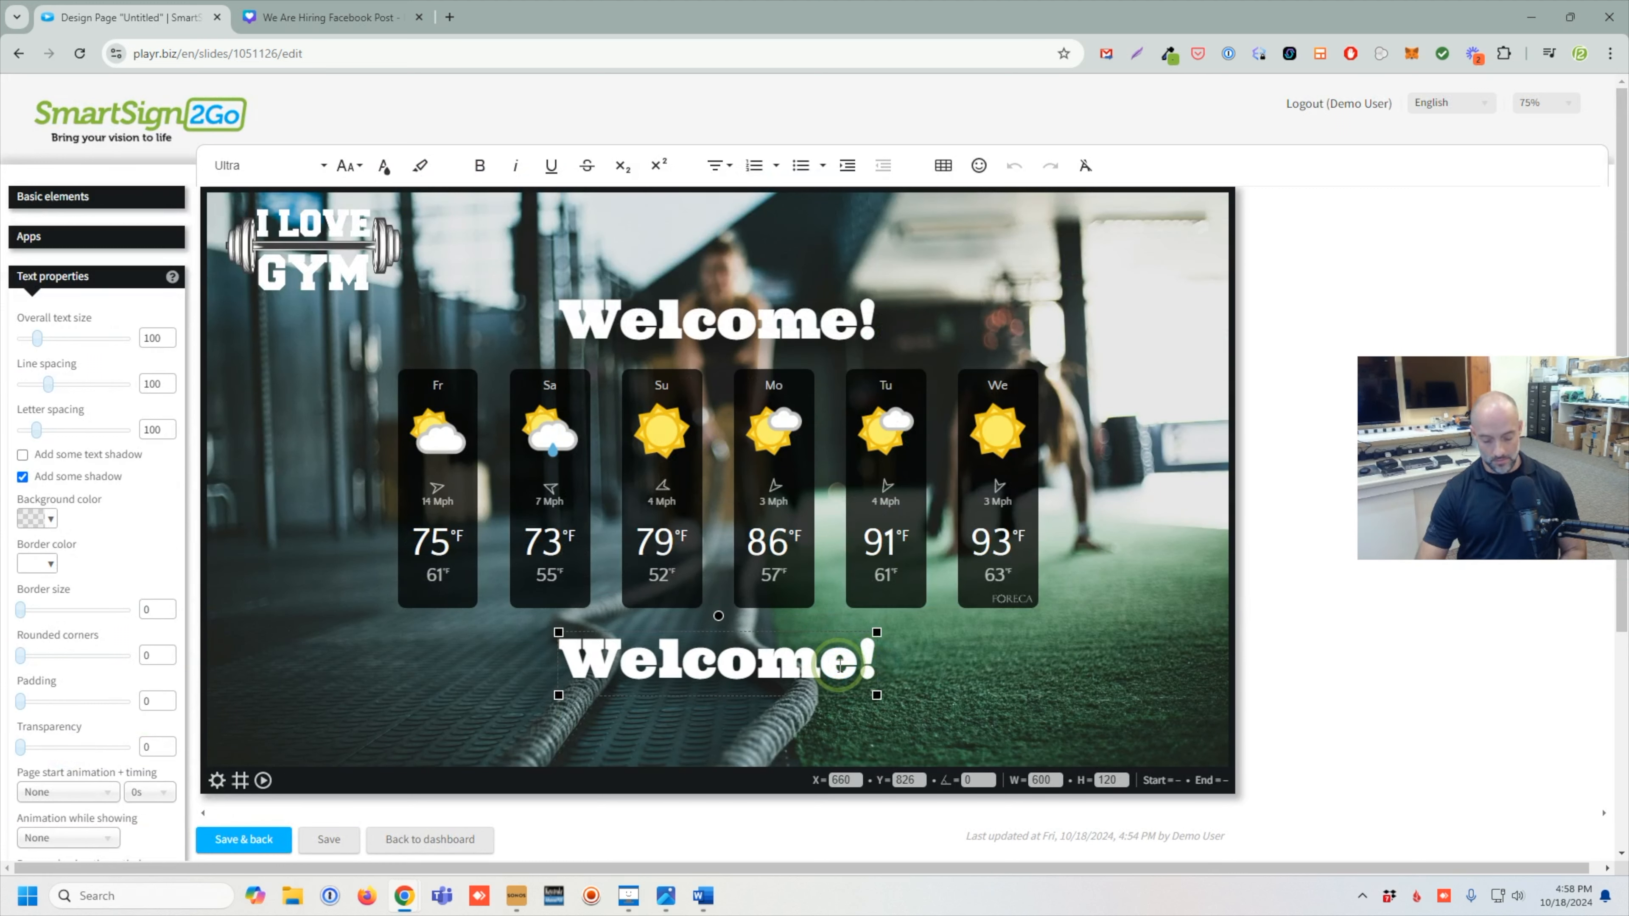
# - Replace the copied text below the weather forecast with "Forecast for Scottsdale, AZ"
pyautogui.tripleClick(839, 664)
pyautogui.write('Fr')
pyautogui.press('BackSpace')
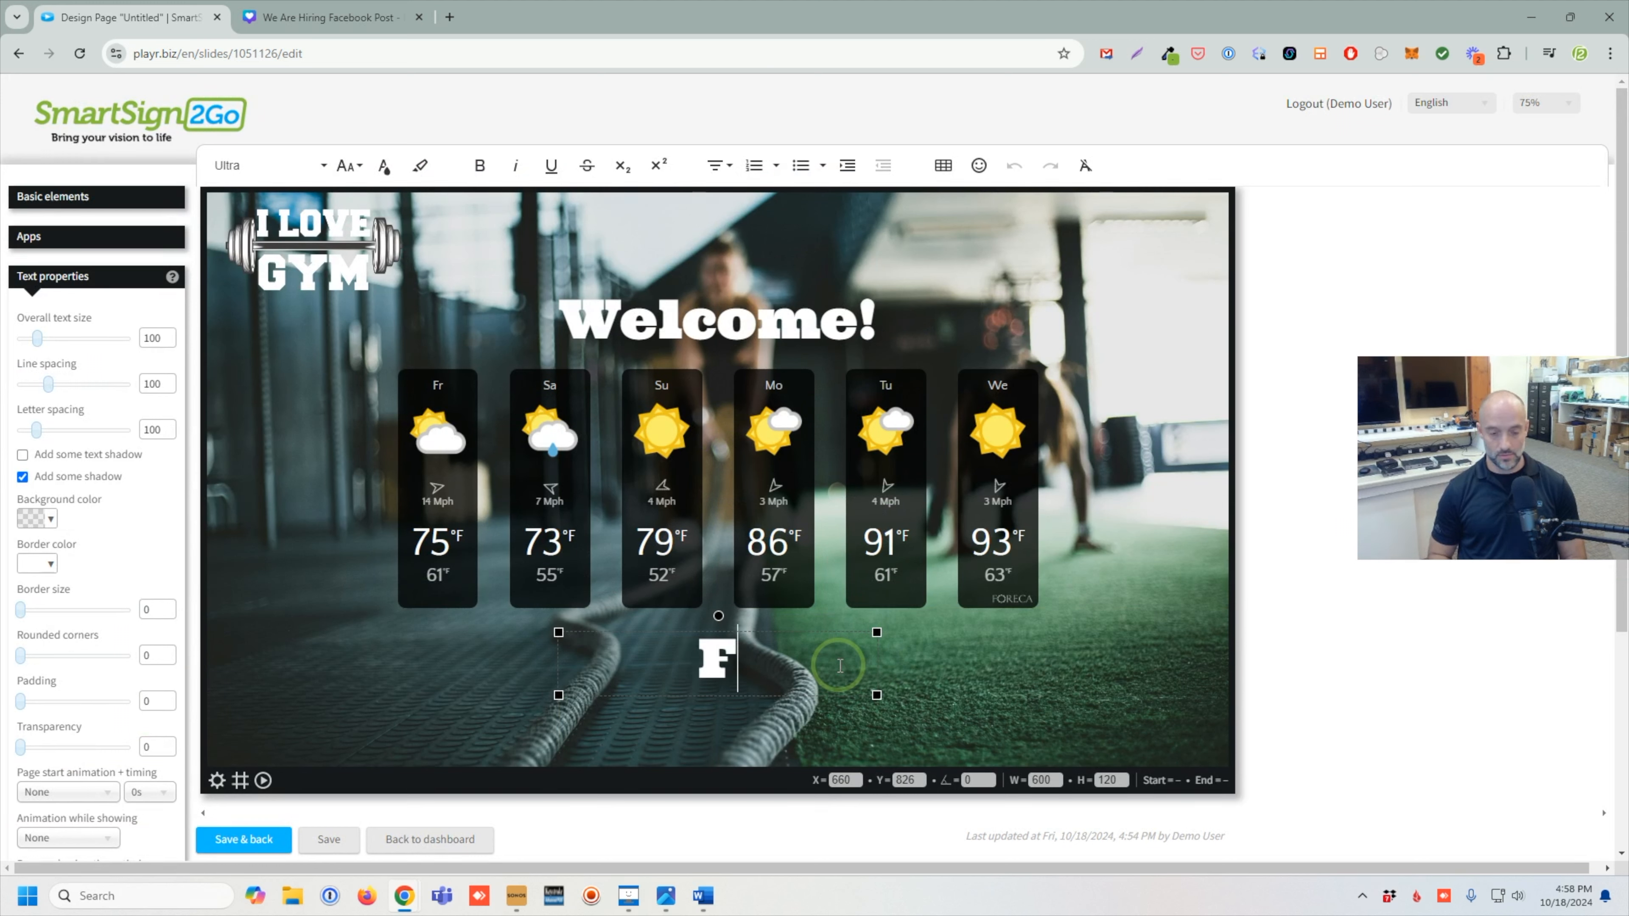
pyautogui.write('orecast for Sco')
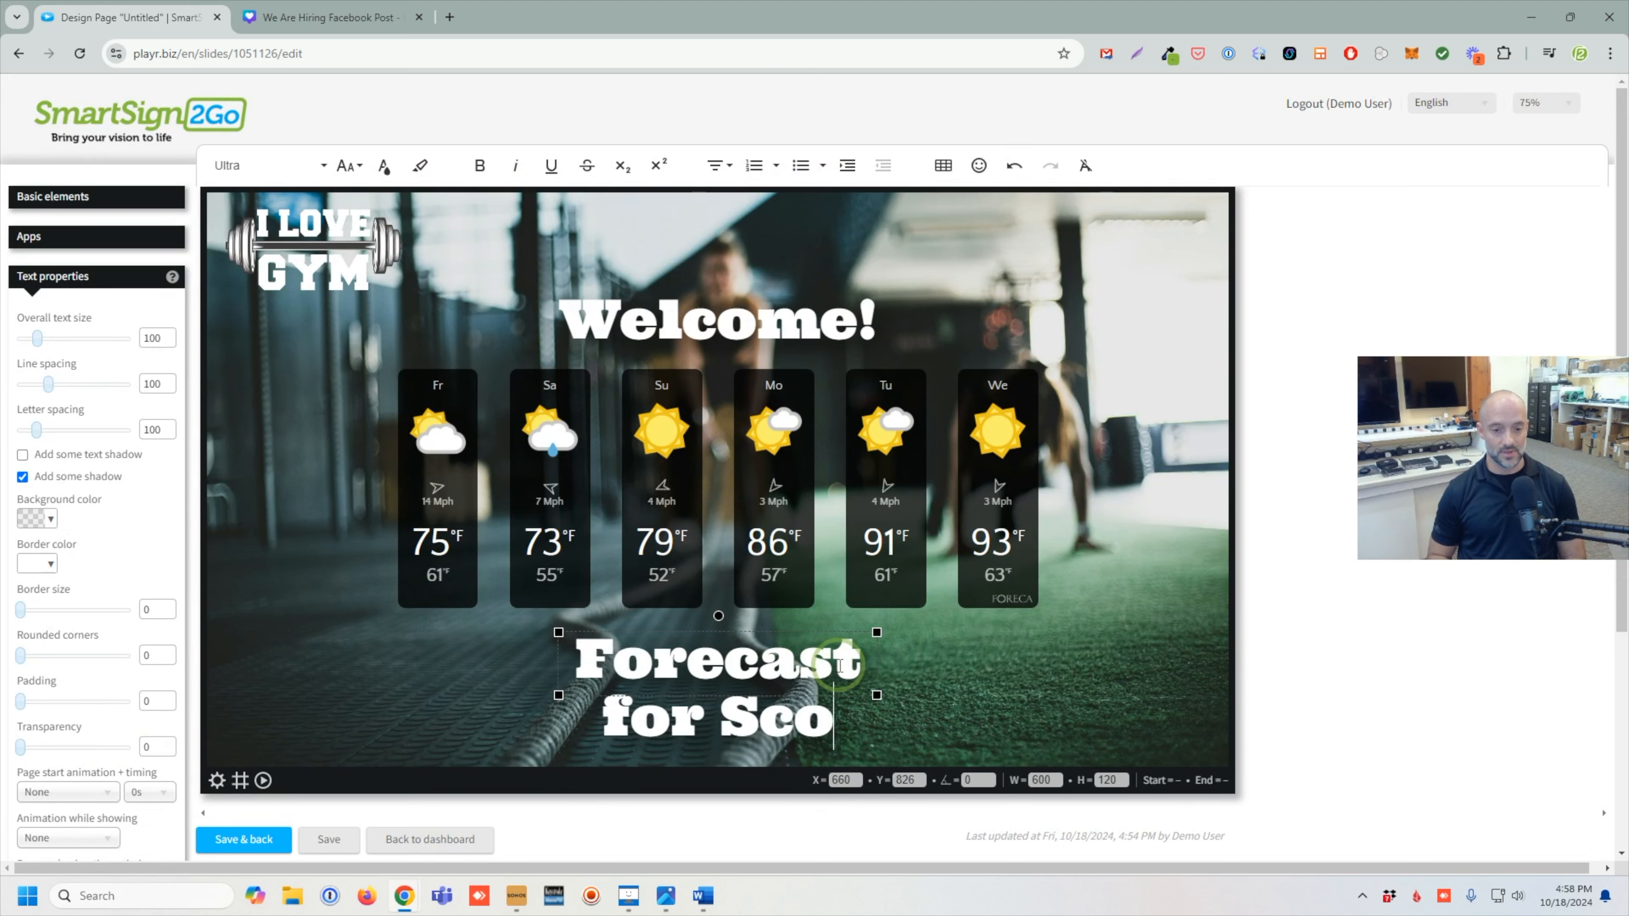
pyautogui.write('ttsdale')
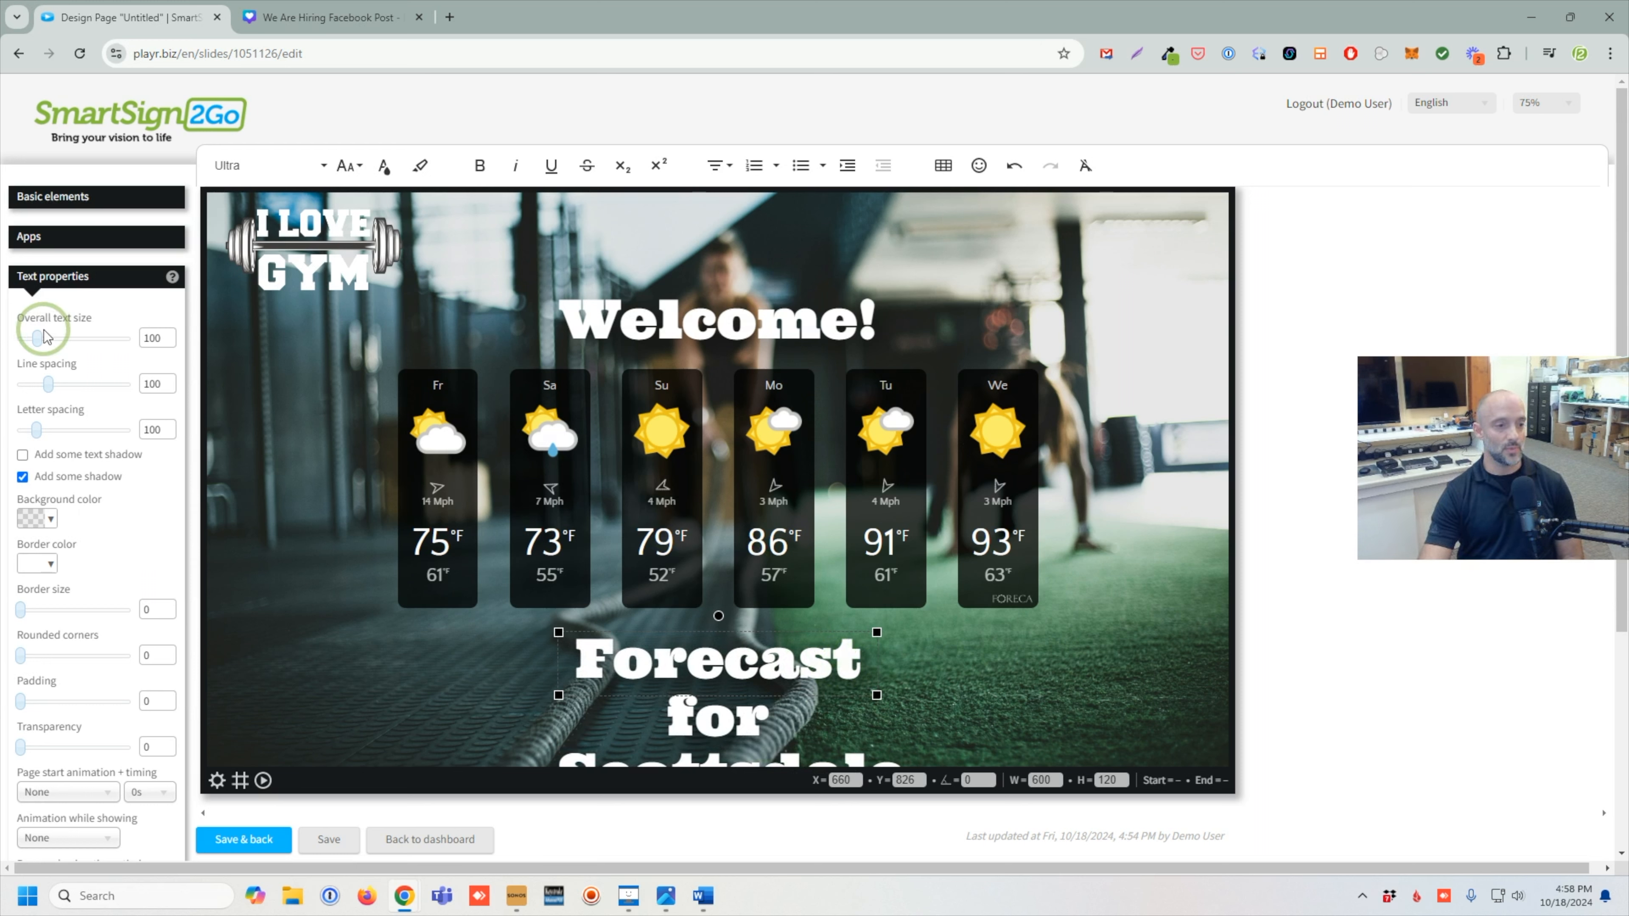
# - Set the forecast caption's overall text size to 59 and reshape its box to about 1034 by 76 at X 443, Y 868
pyautogui.moveTo(36, 335); pyautogui.dragTo(30, 338)
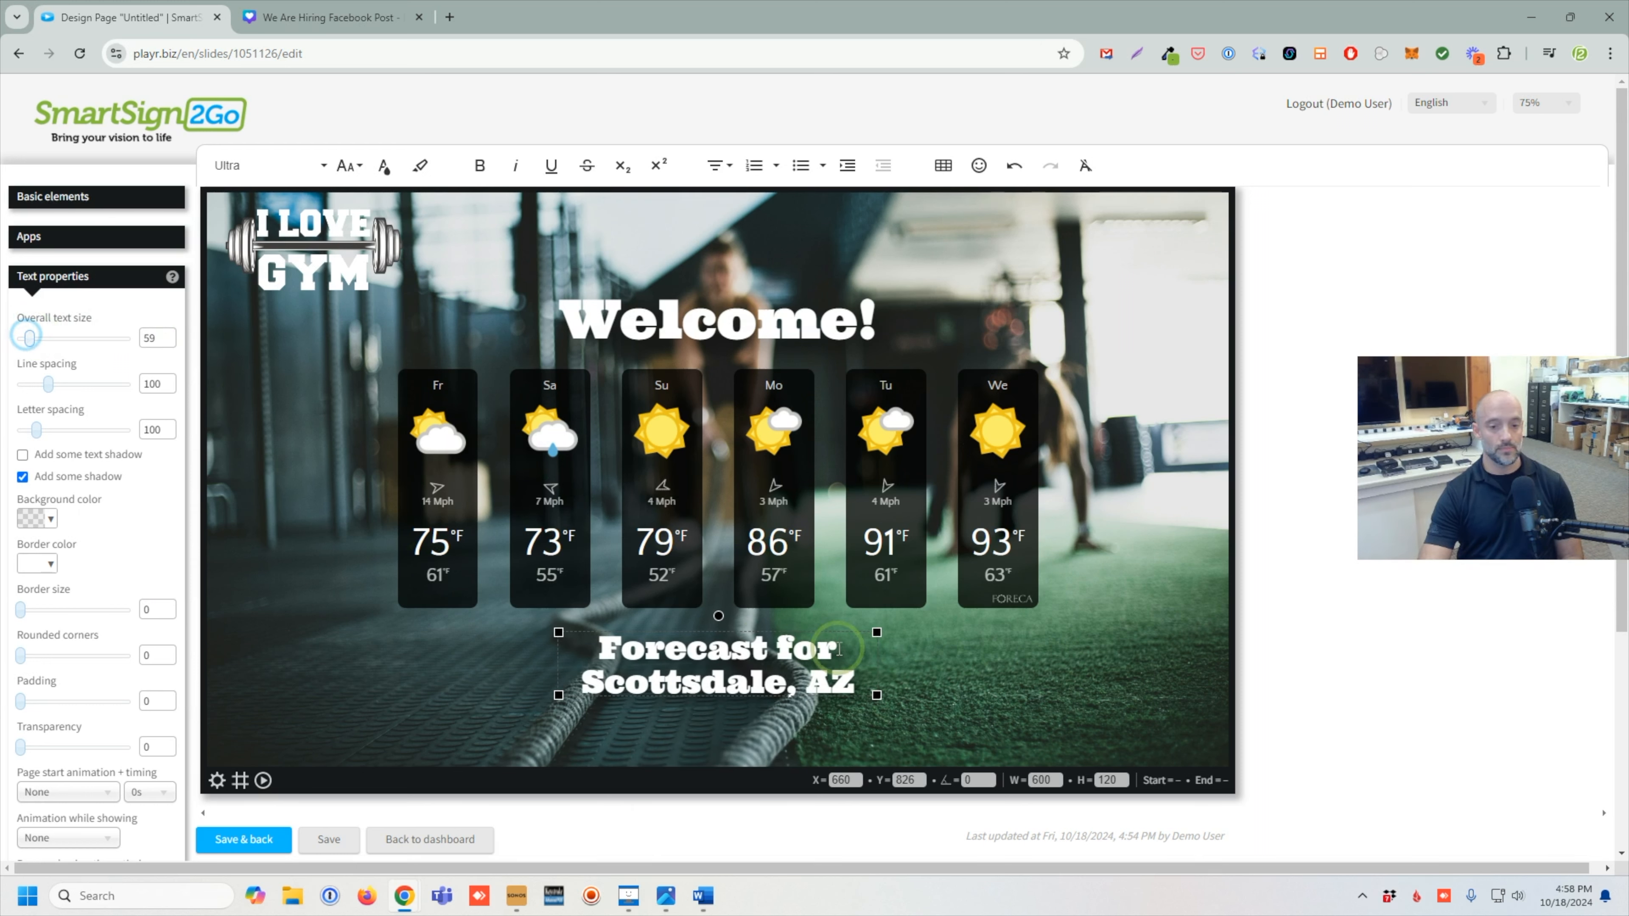
pyautogui.moveTo(876, 695); pyautogui.dragTo(991, 677)
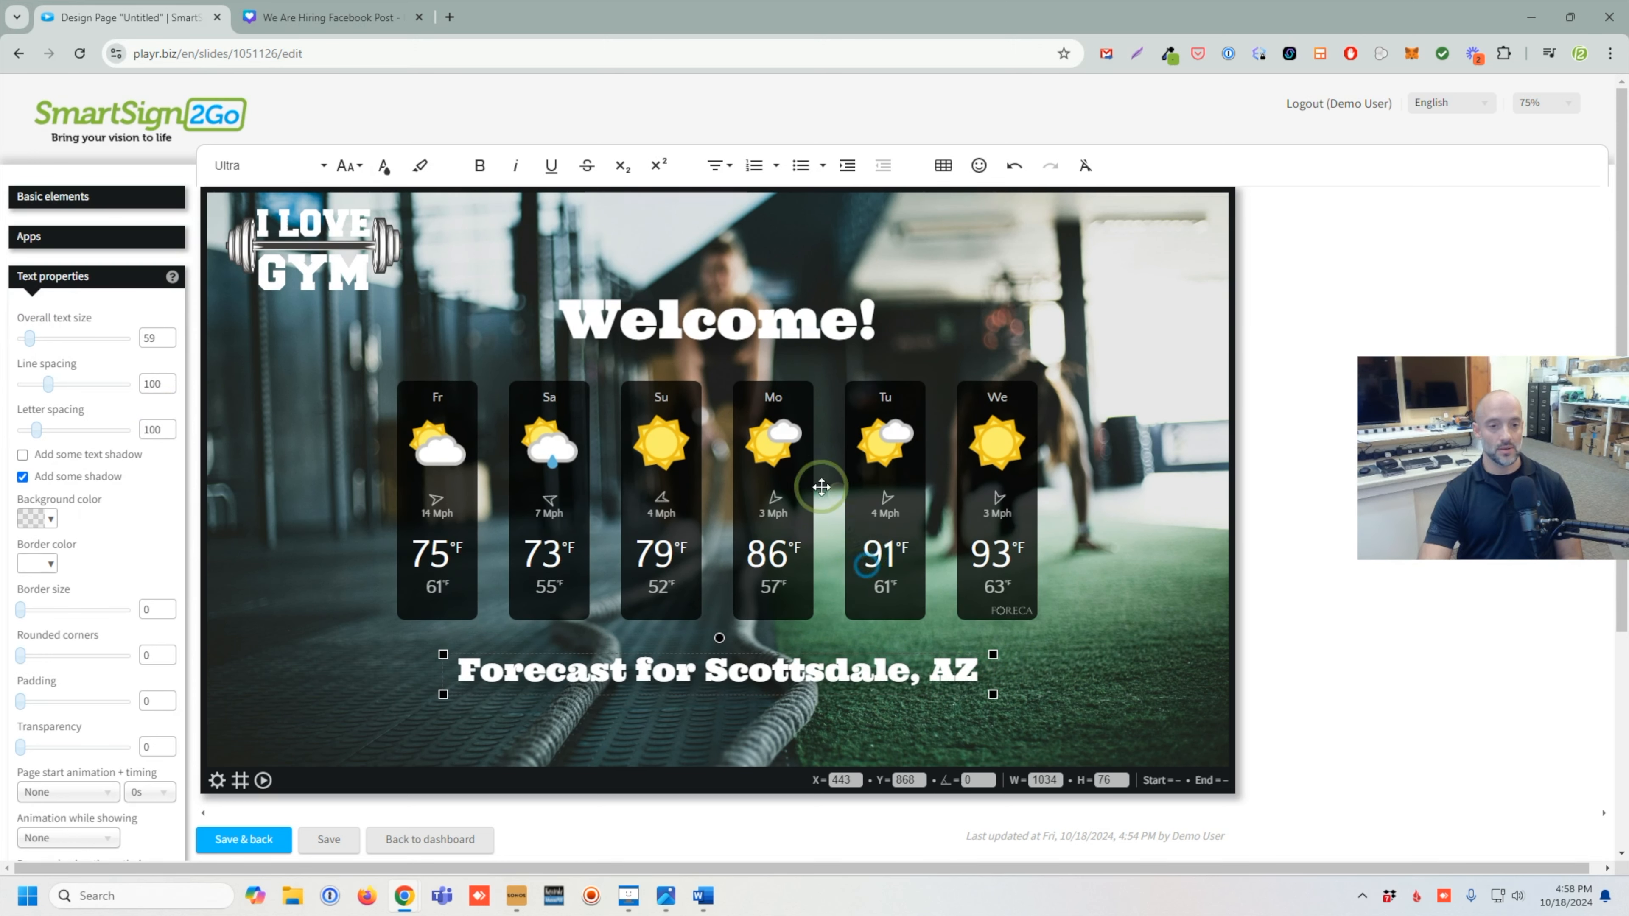
# - Give the "Welcome!" text a Fade in page start animation and a Fade out page end animation
pyautogui.click(640, 323)
pyautogui.scroll(-2, 243, 478)
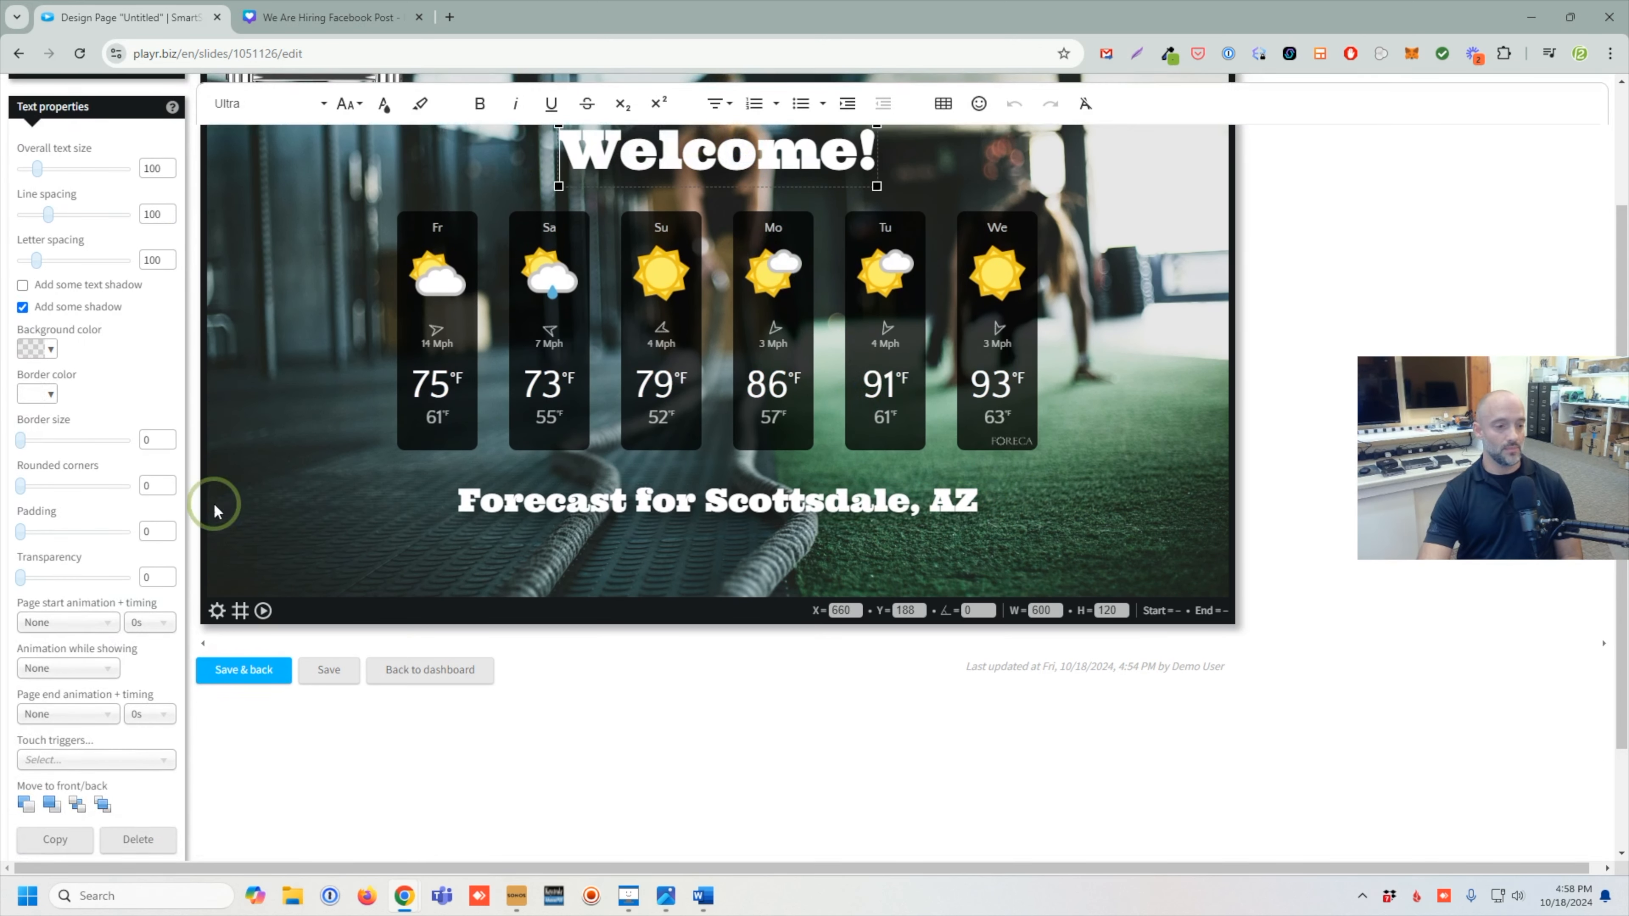
pyautogui.click(72, 626)
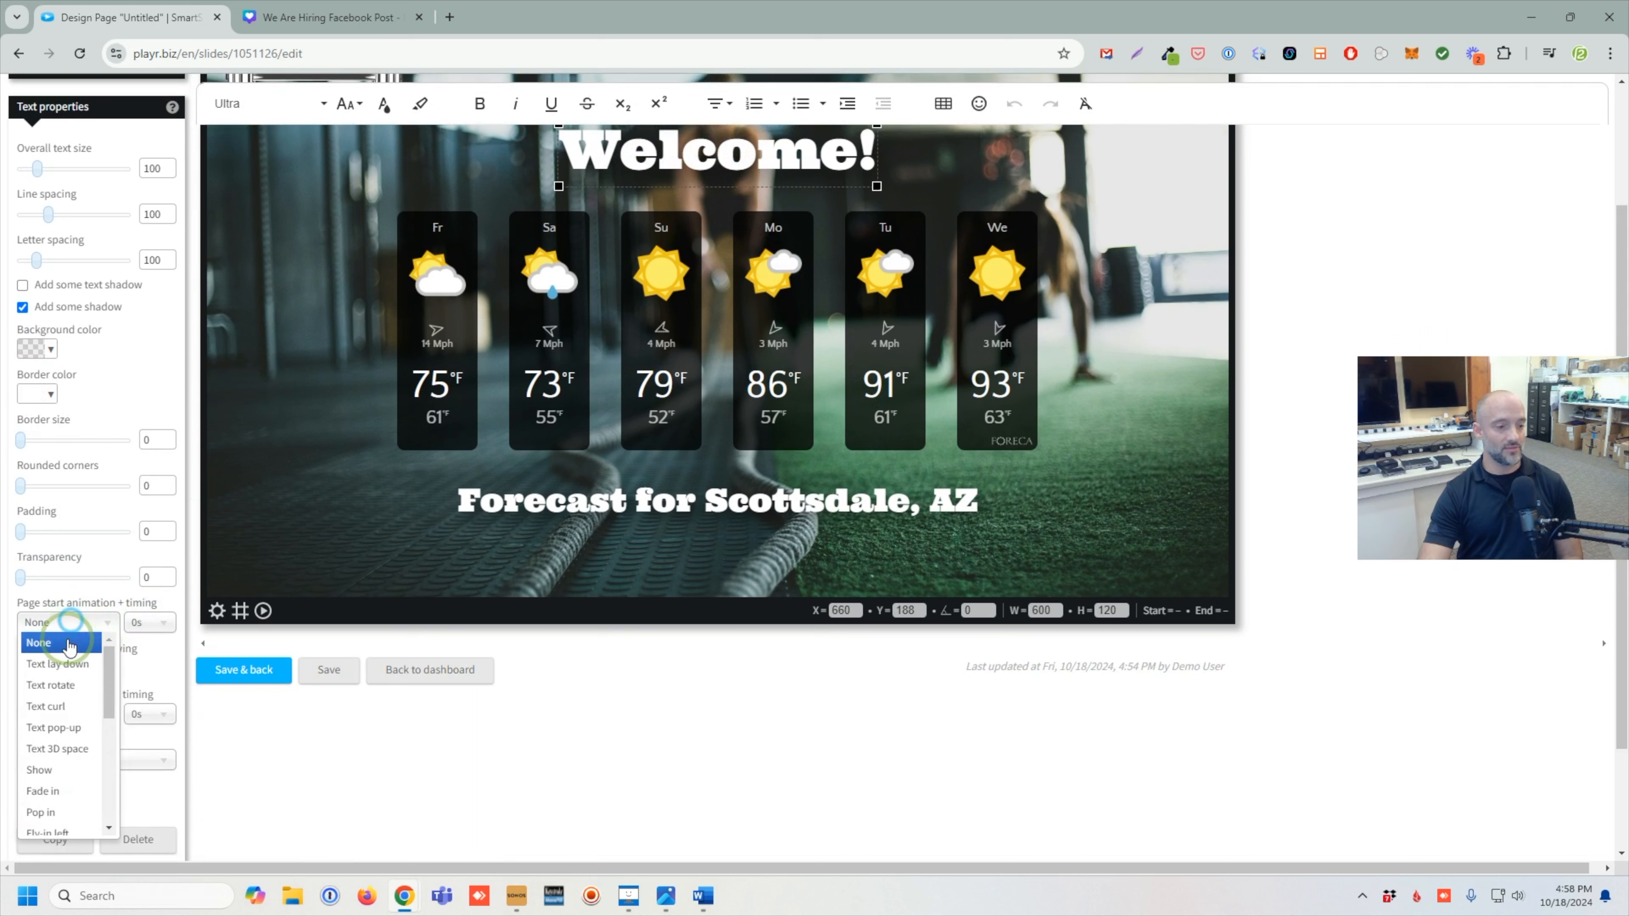
pyautogui.click(56, 791)
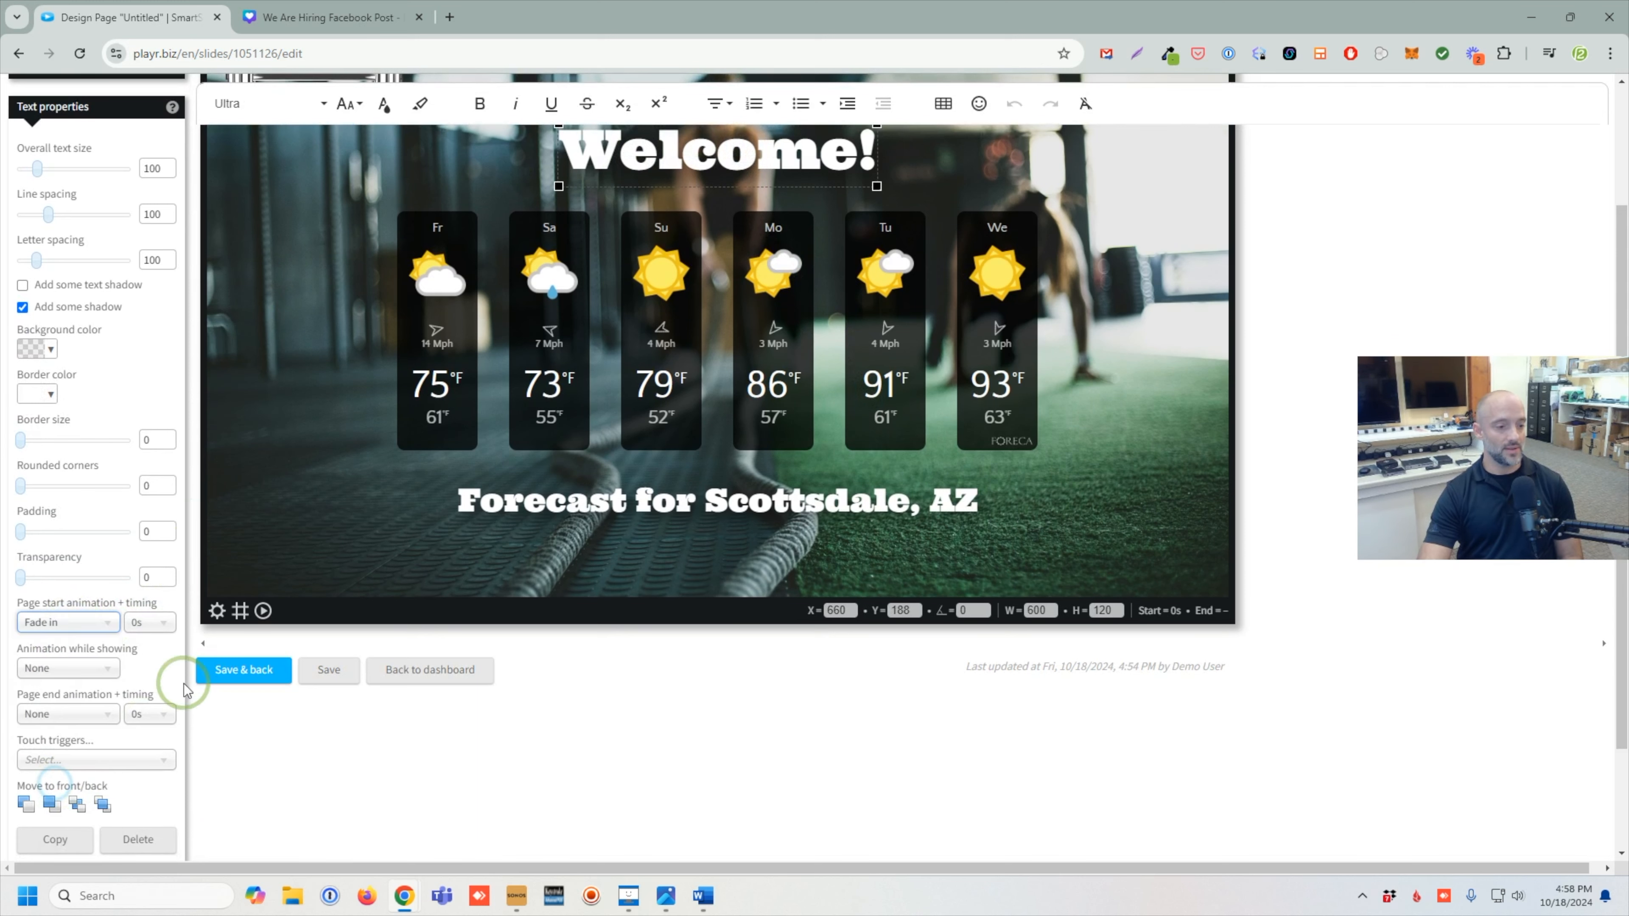
pyautogui.scroll(1, 336, 553)
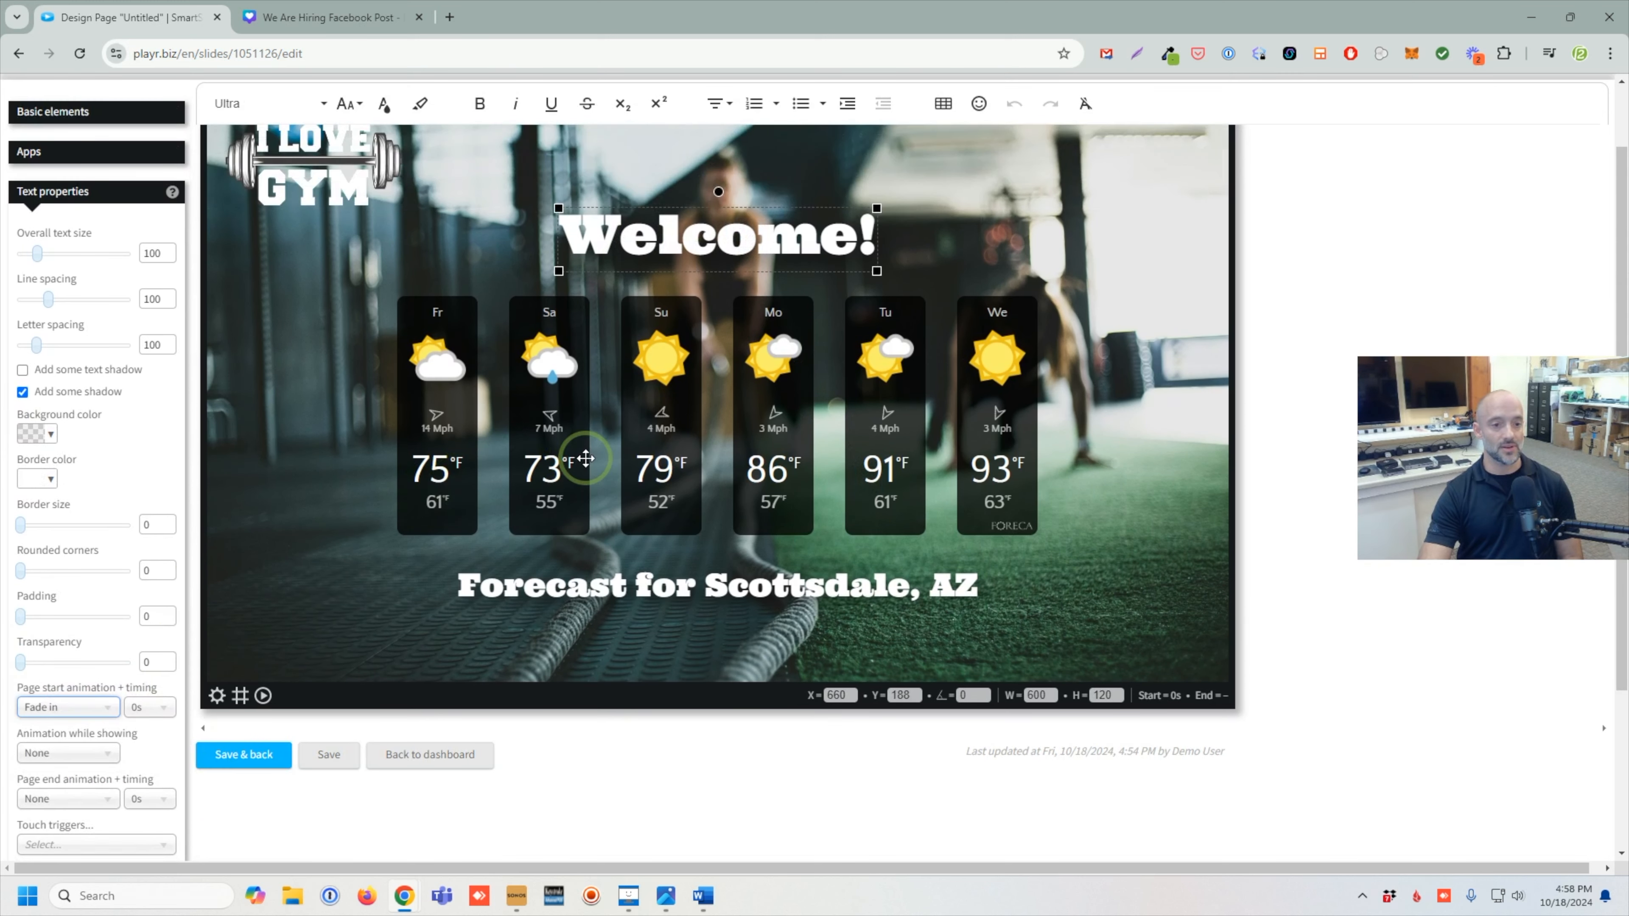
pyautogui.scroll(-2, 236, 564)
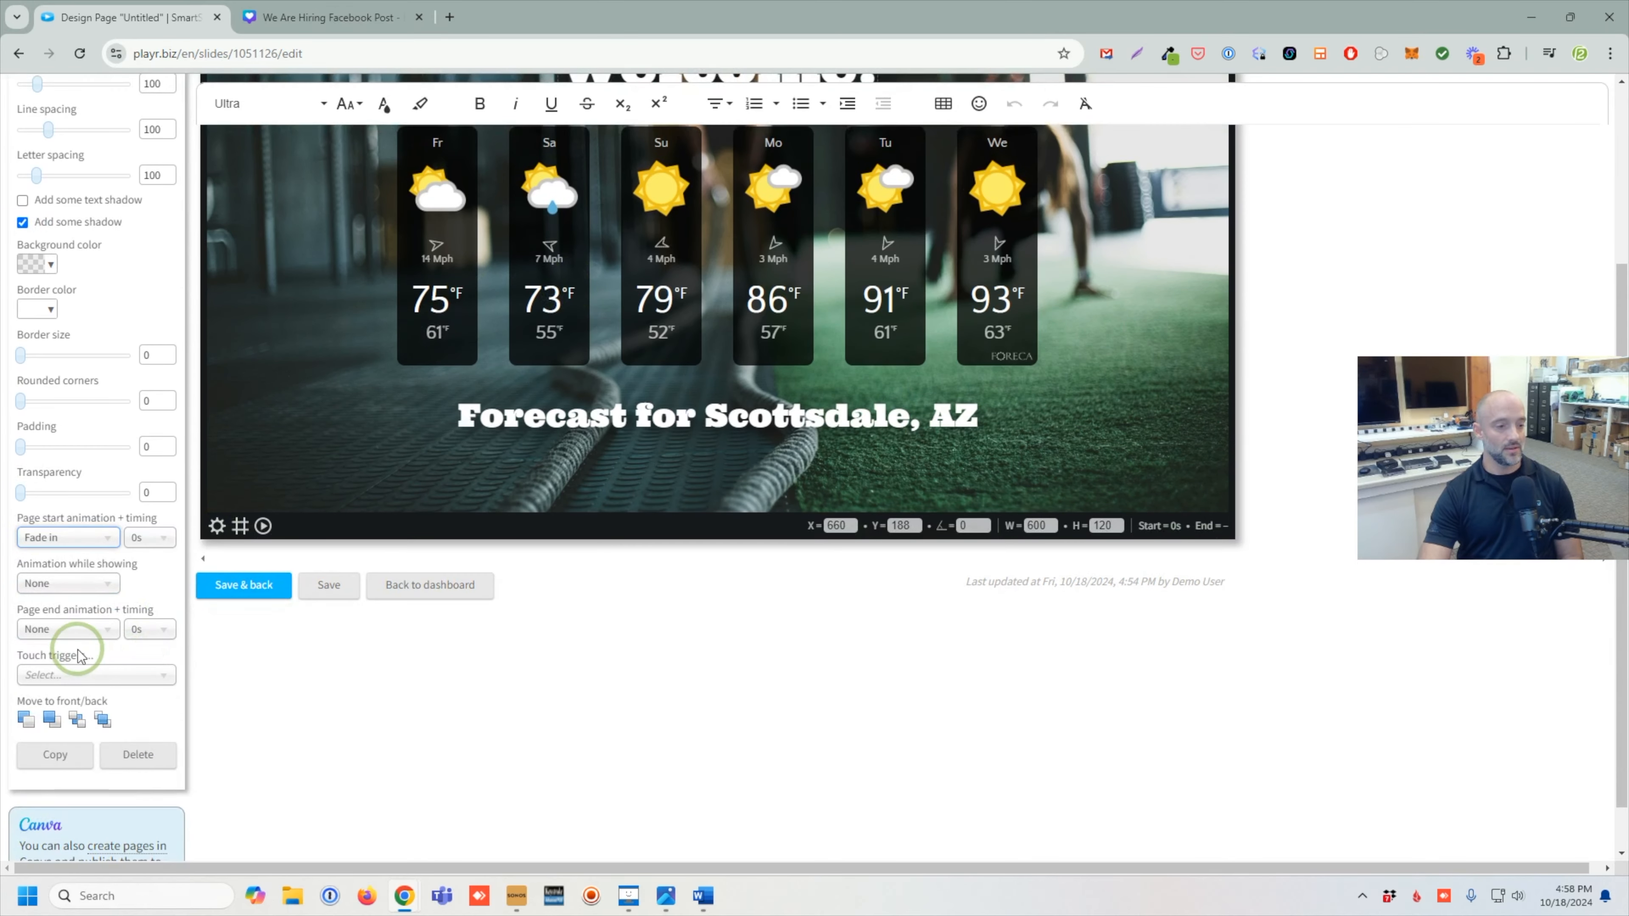
pyautogui.click(67, 628)
pyautogui.click(69, 691)
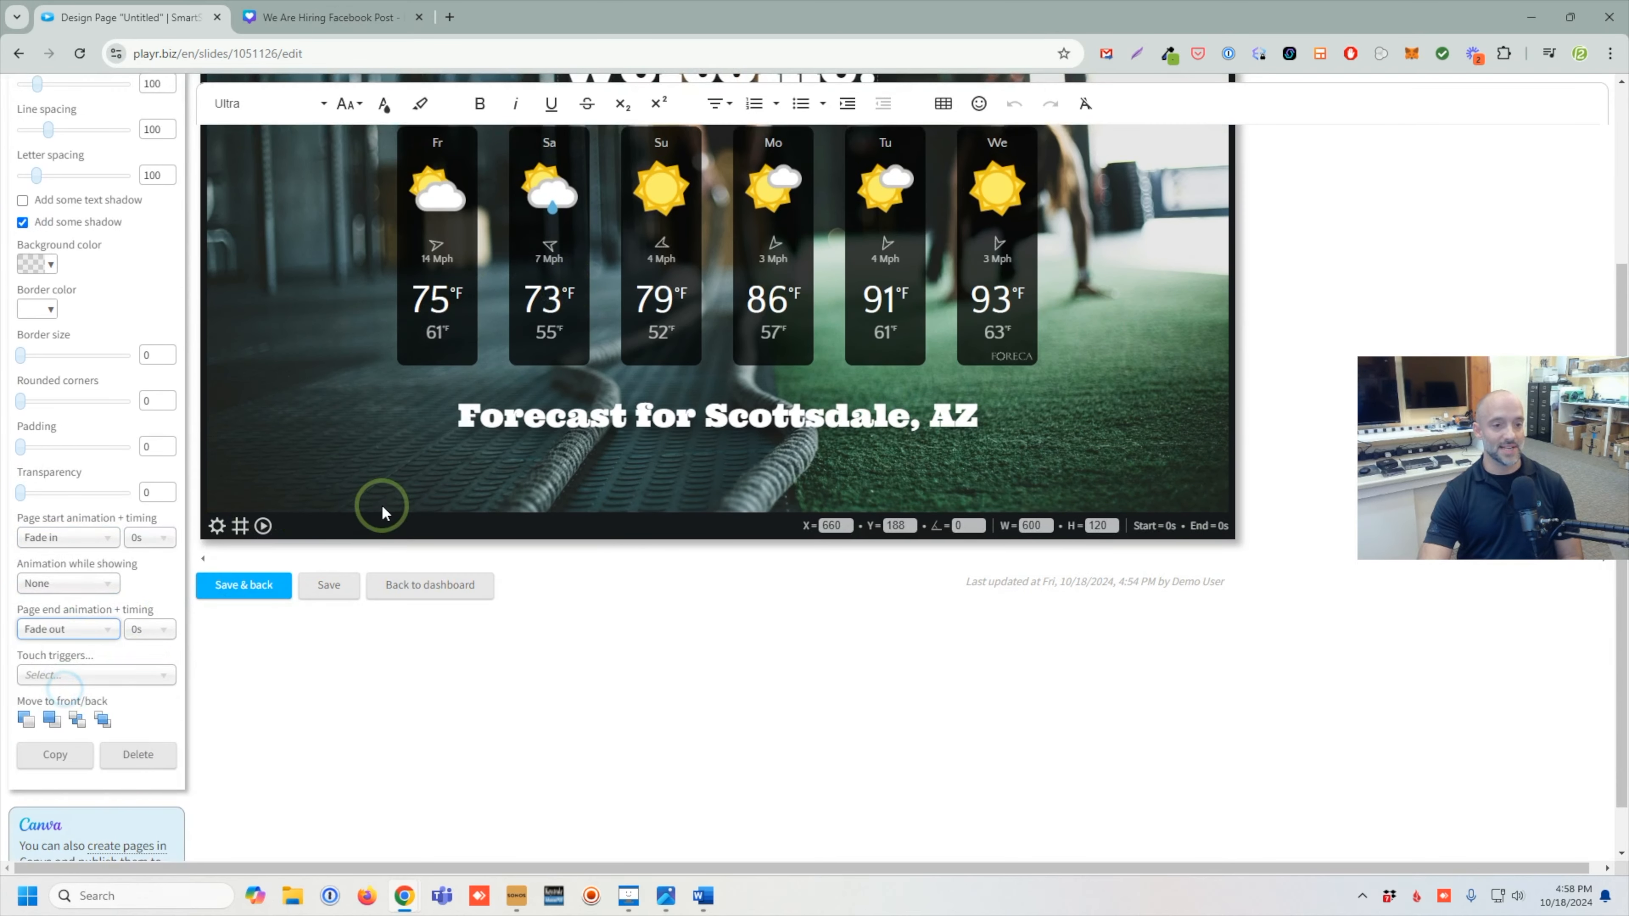
# - Give the weather element a Drop in page start animation at 1.5s and a Fade out page end animation
pyautogui.click(545, 321)
pyautogui.scroll(-2, 283, 495)
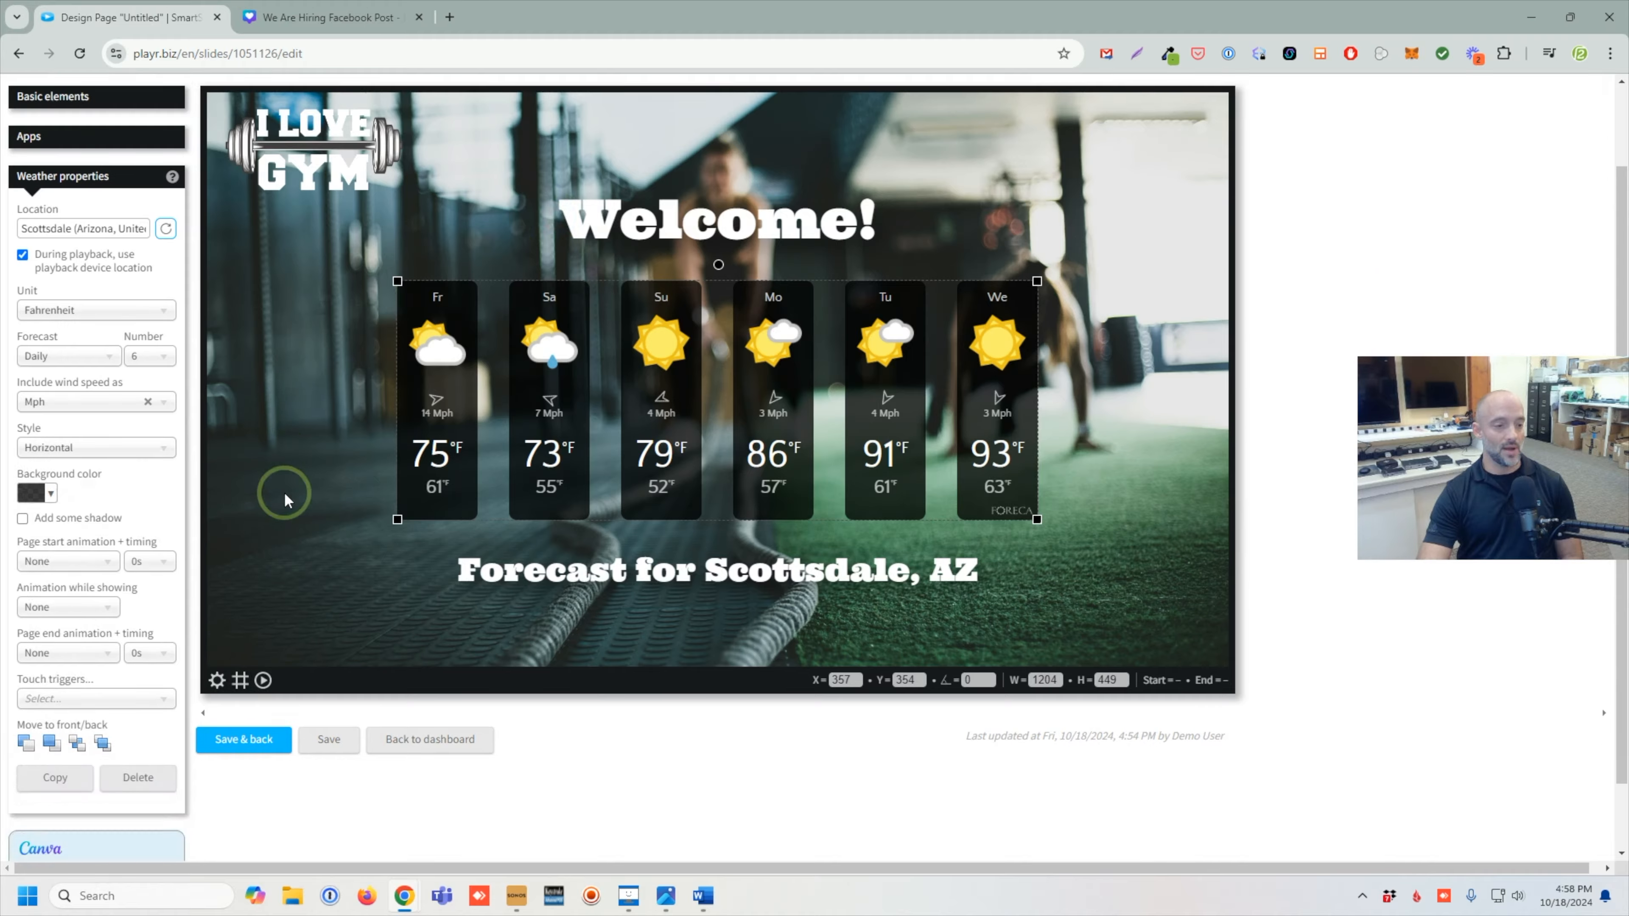
pyautogui.click(72, 499)
pyautogui.scroll(-1, 55, 577)
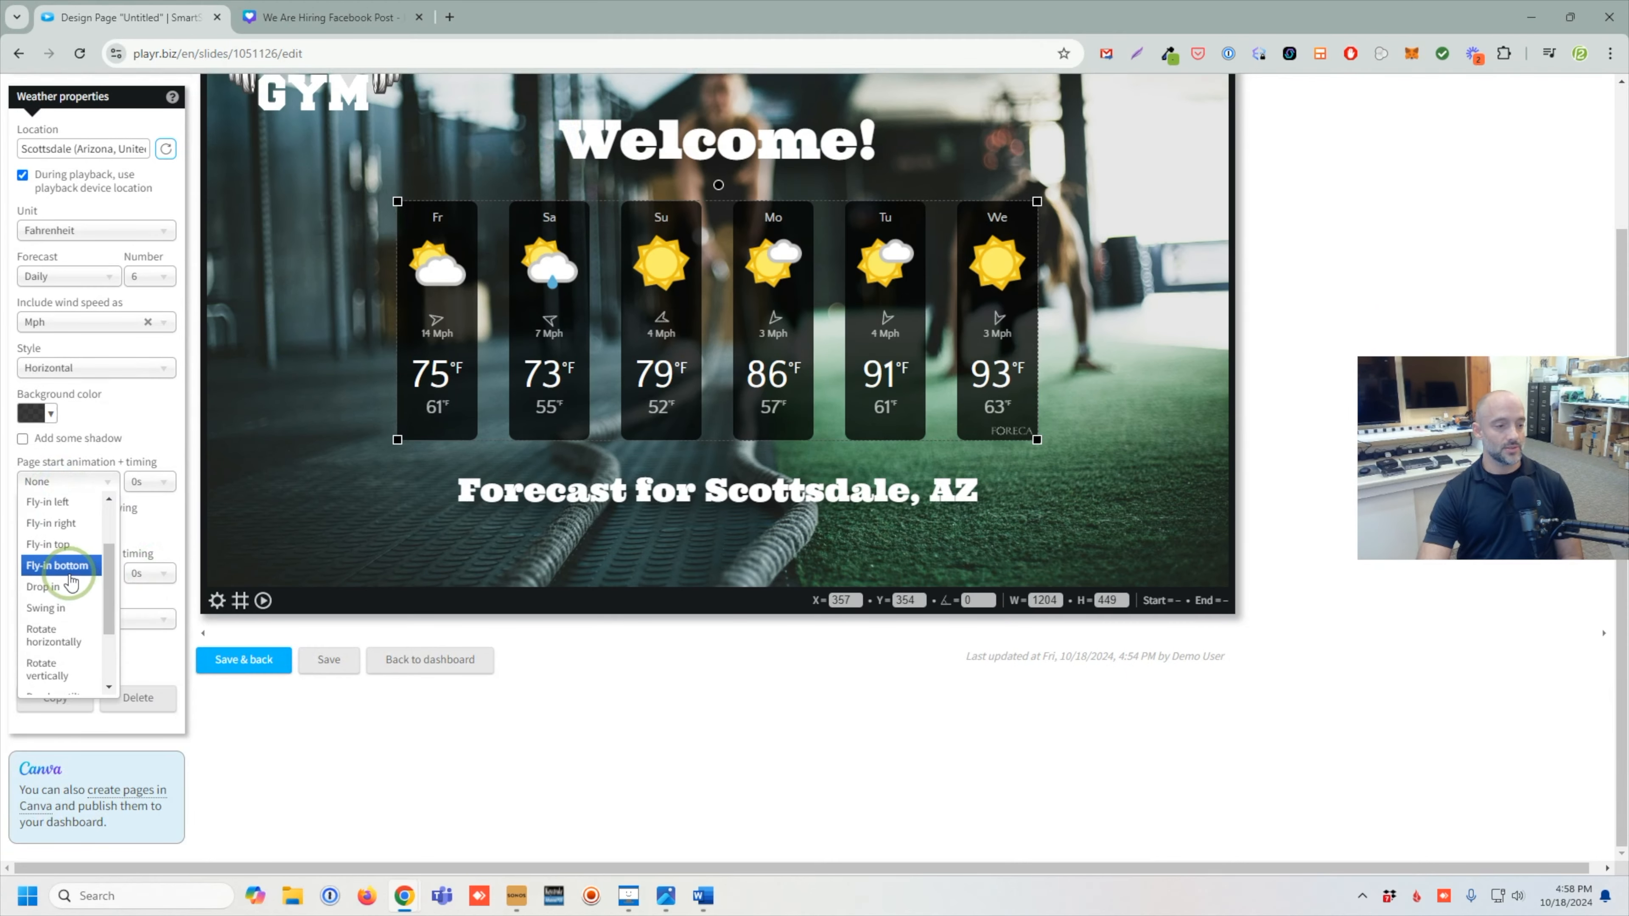
pyautogui.click(56, 593)
pyautogui.click(148, 481)
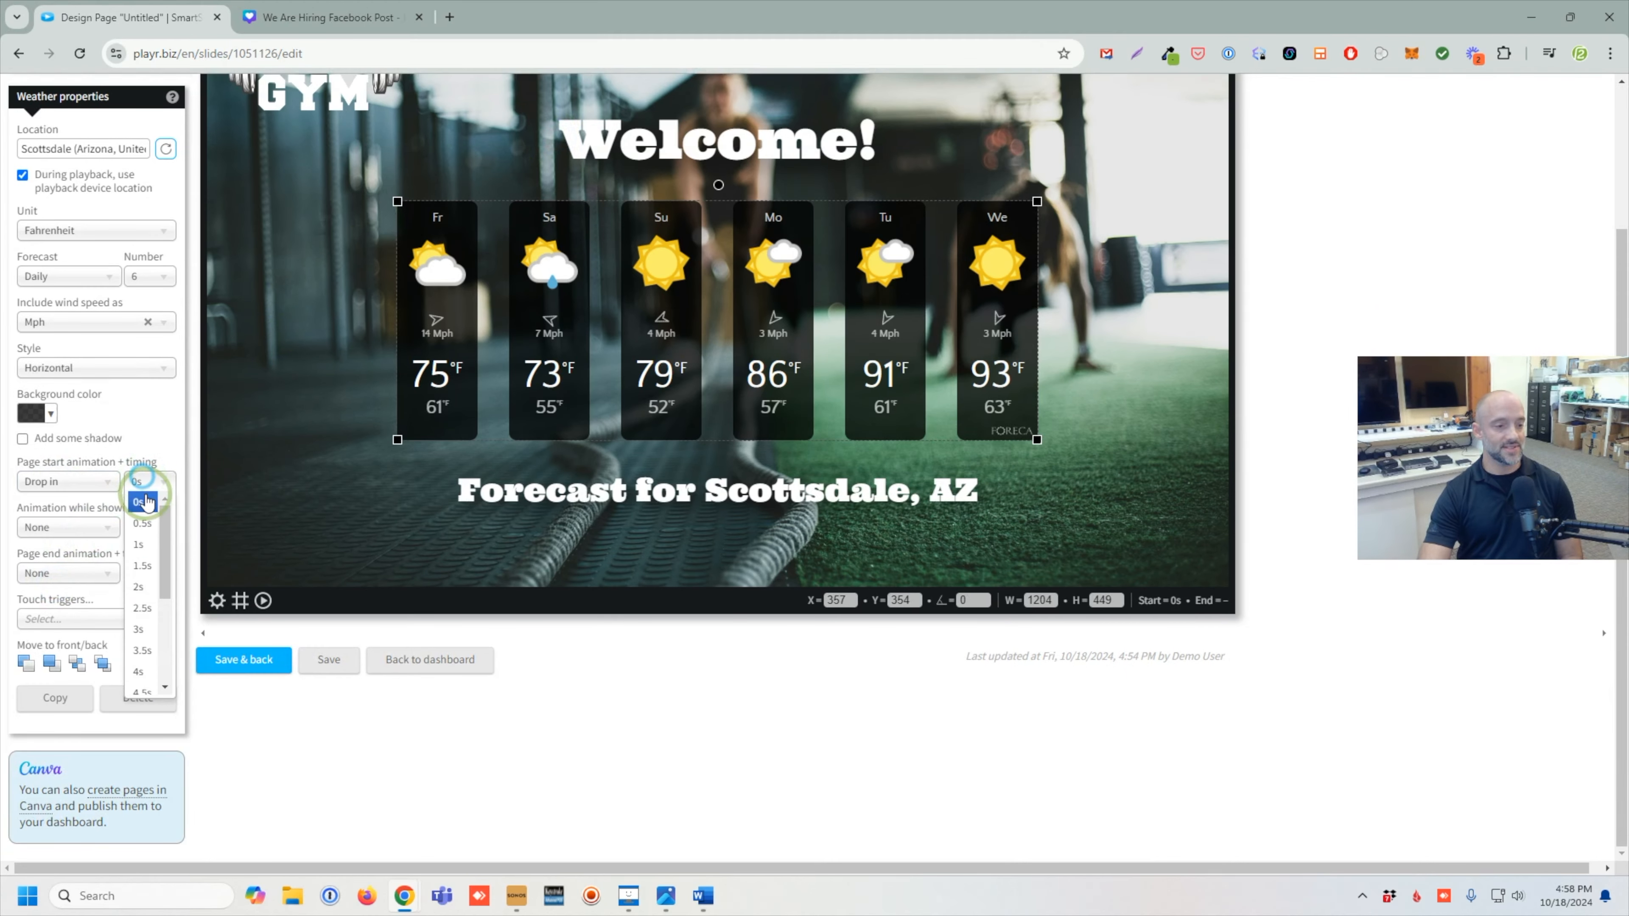
pyautogui.click(140, 564)
pyautogui.click(100, 574)
pyautogui.click(64, 626)
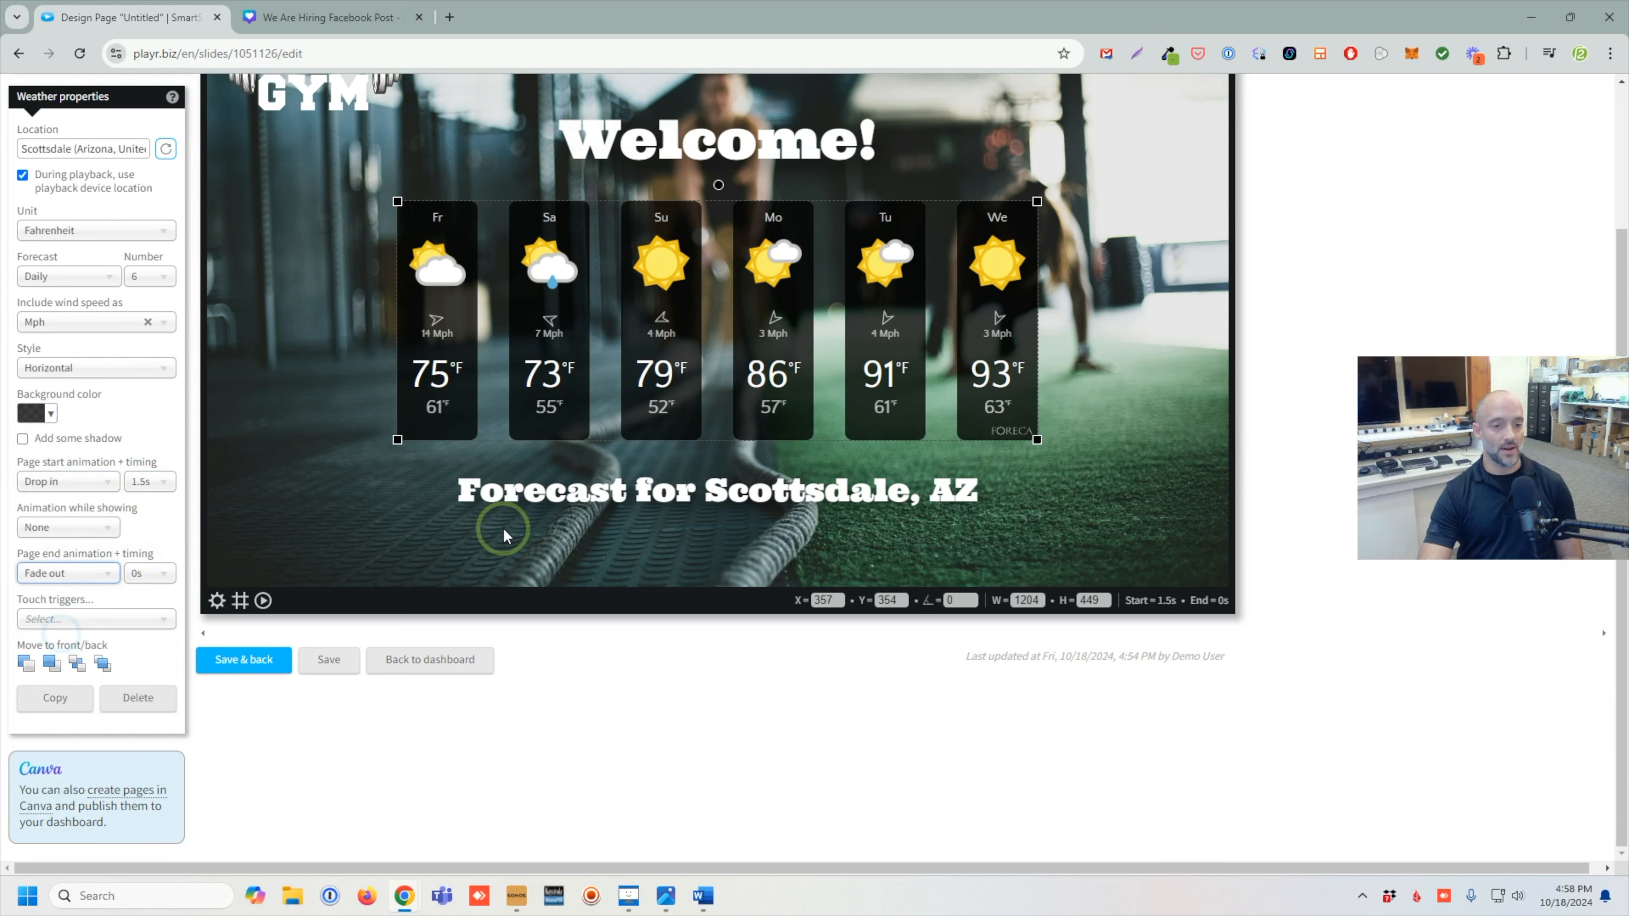
# - Give the forecast caption a Fade in page start animation at 2.5s and add a page end animation
pyautogui.click(542, 491)
pyautogui.click(77, 612)
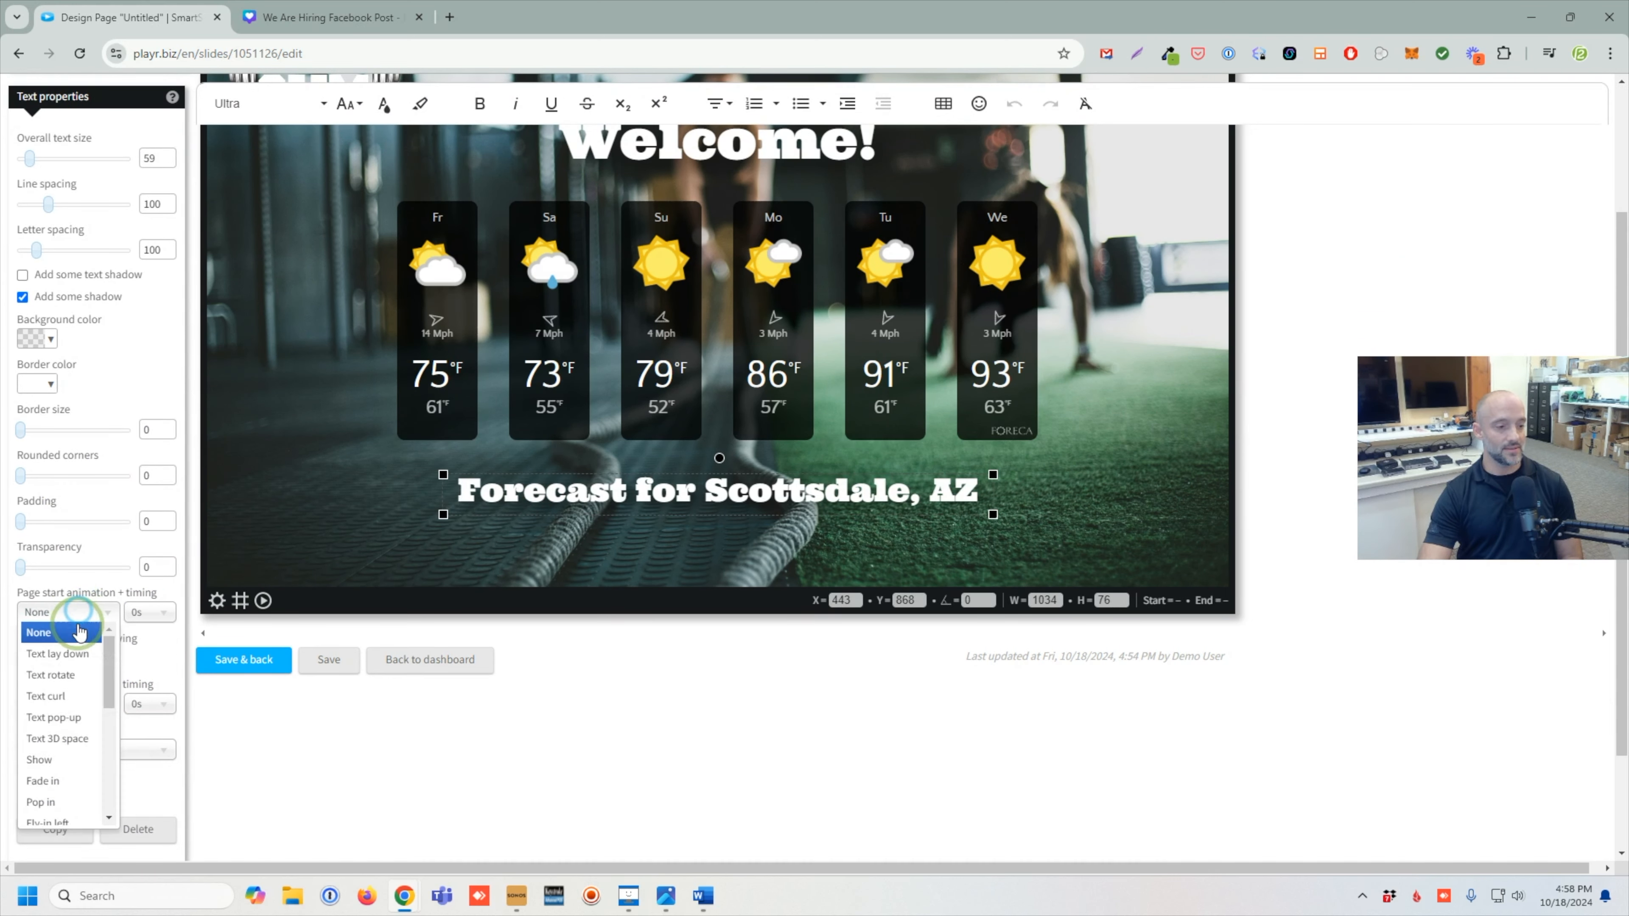
pyautogui.click(43, 780)
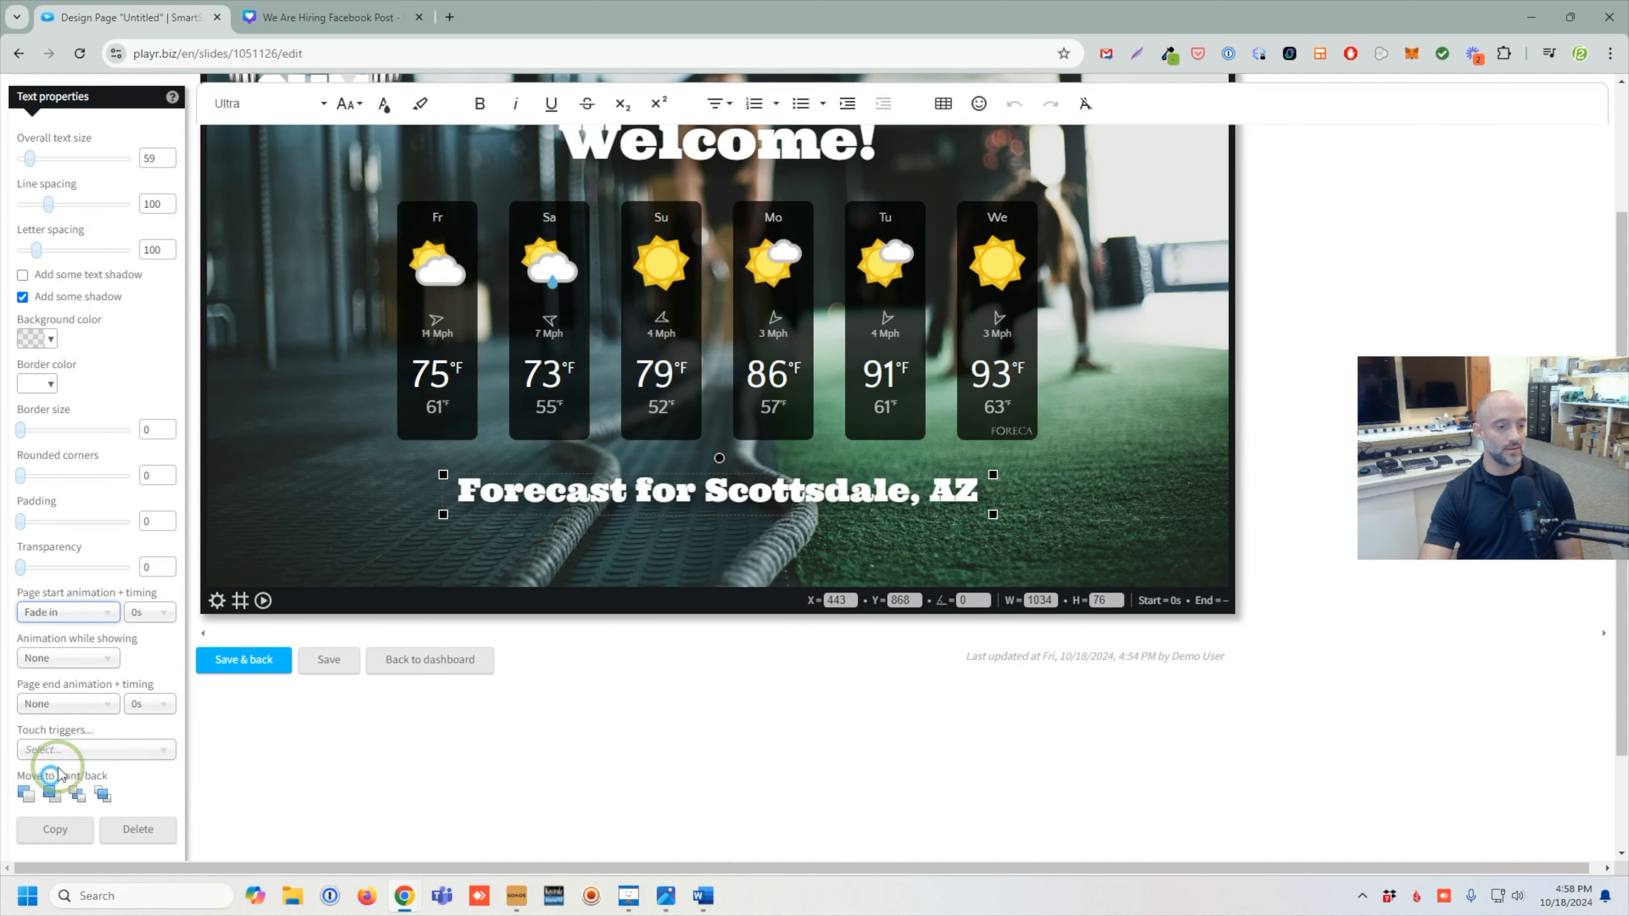
pyautogui.click(148, 612)
pyautogui.click(142, 737)
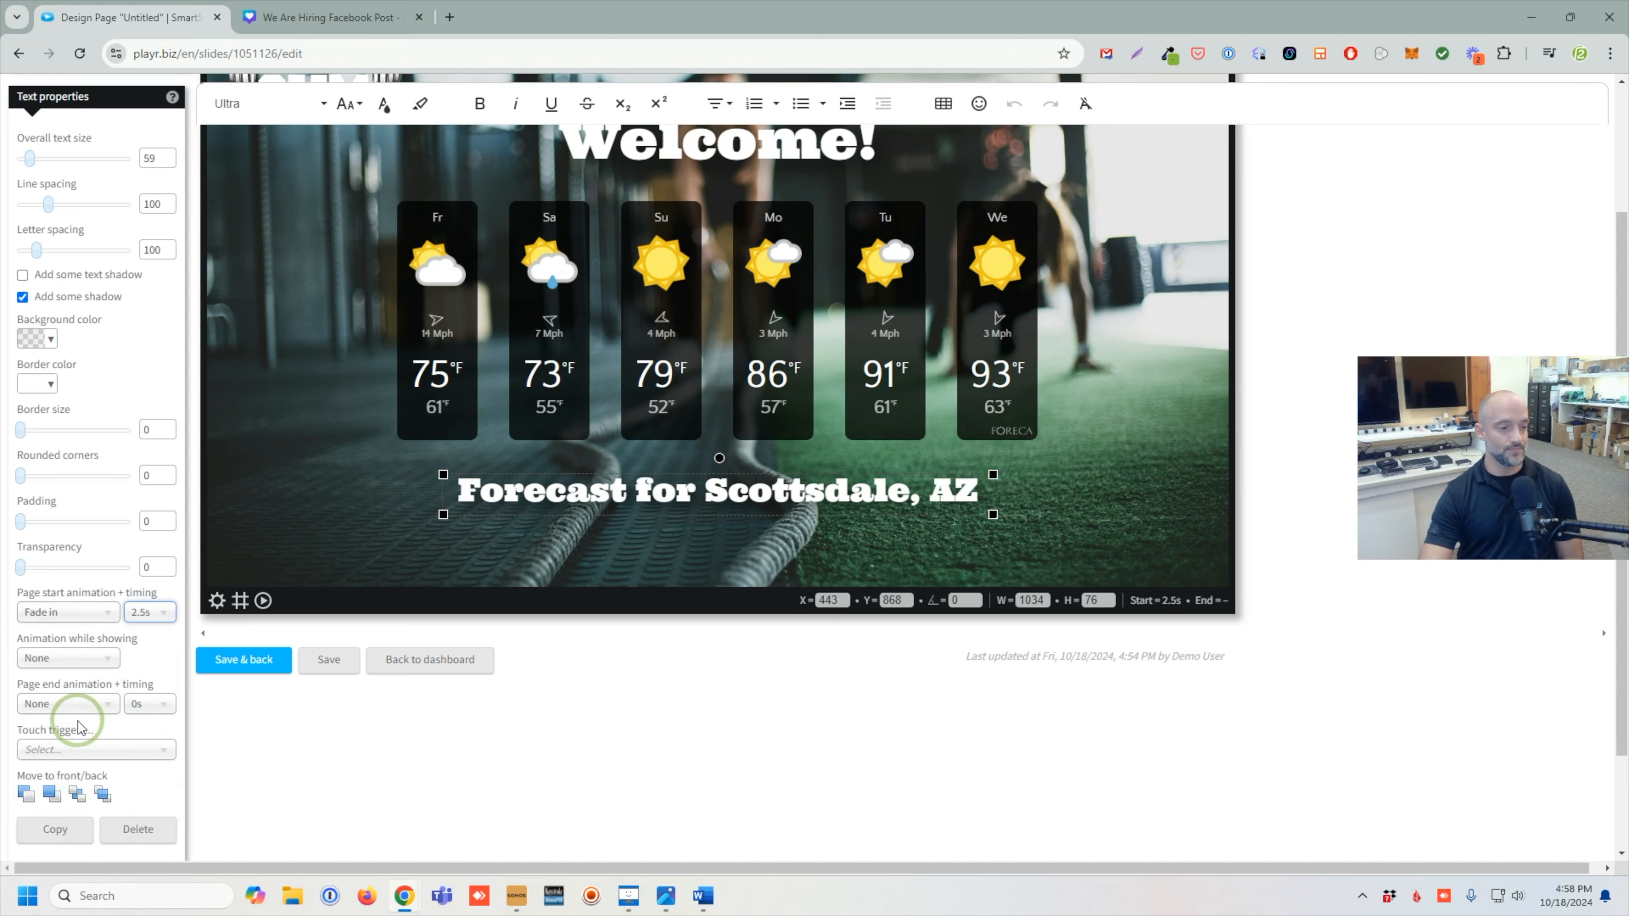
pyautogui.click(73, 705)
pyautogui.click(46, 766)
# - Preview the gym welcome page with its animations
pyautogui.click(327, 481)
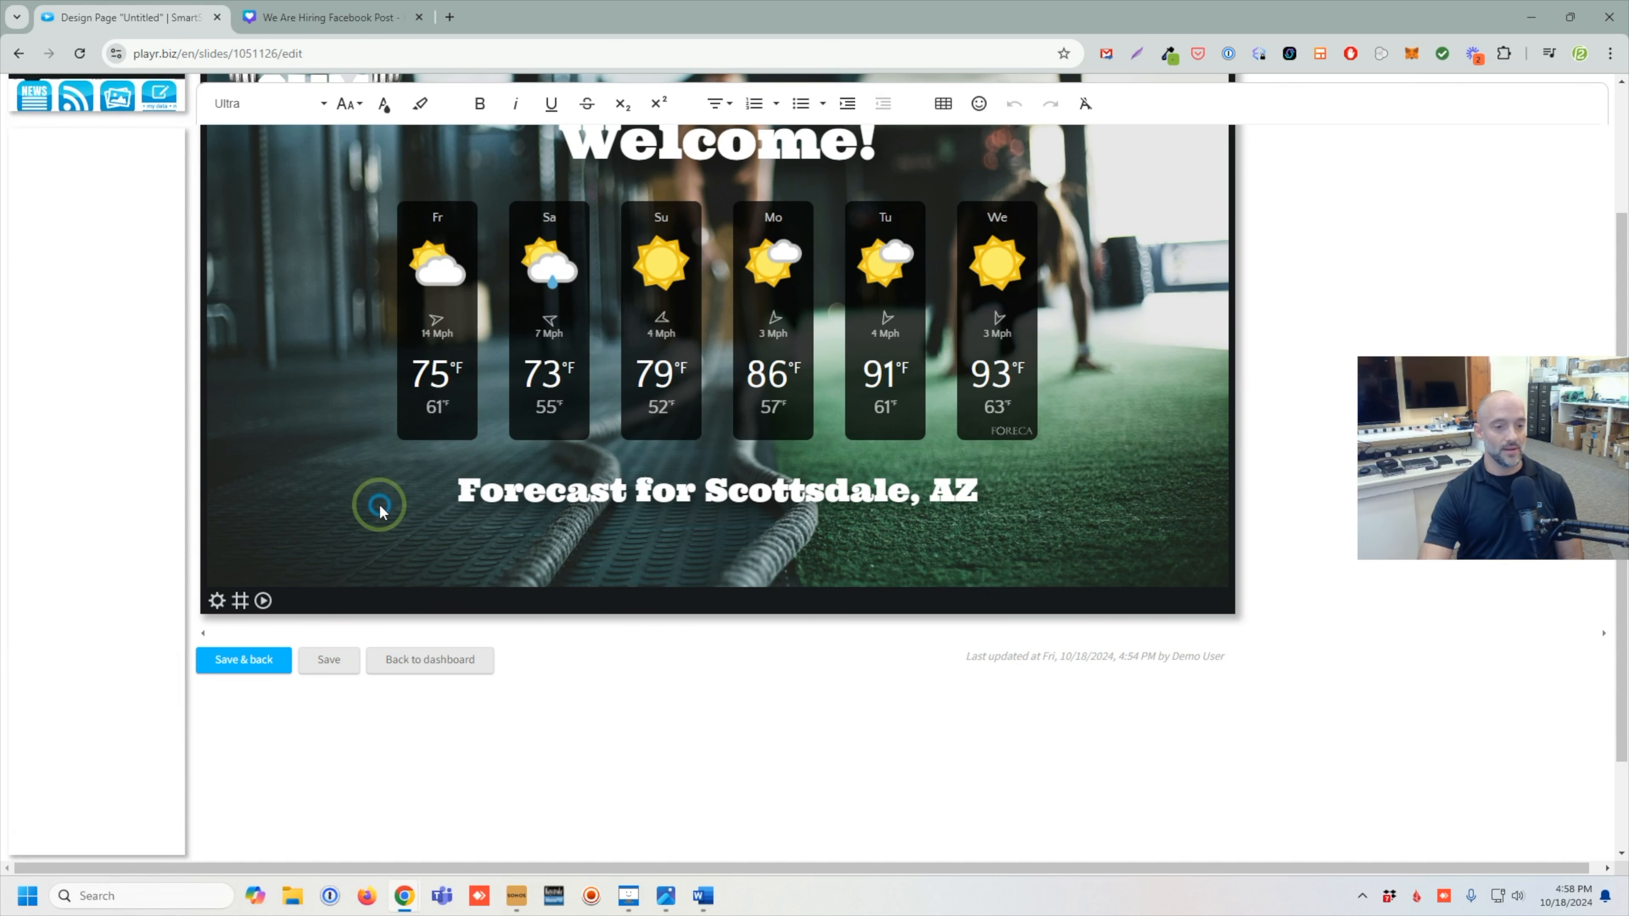
pyautogui.scroll(1, 323, 503)
pyautogui.click(262, 733)
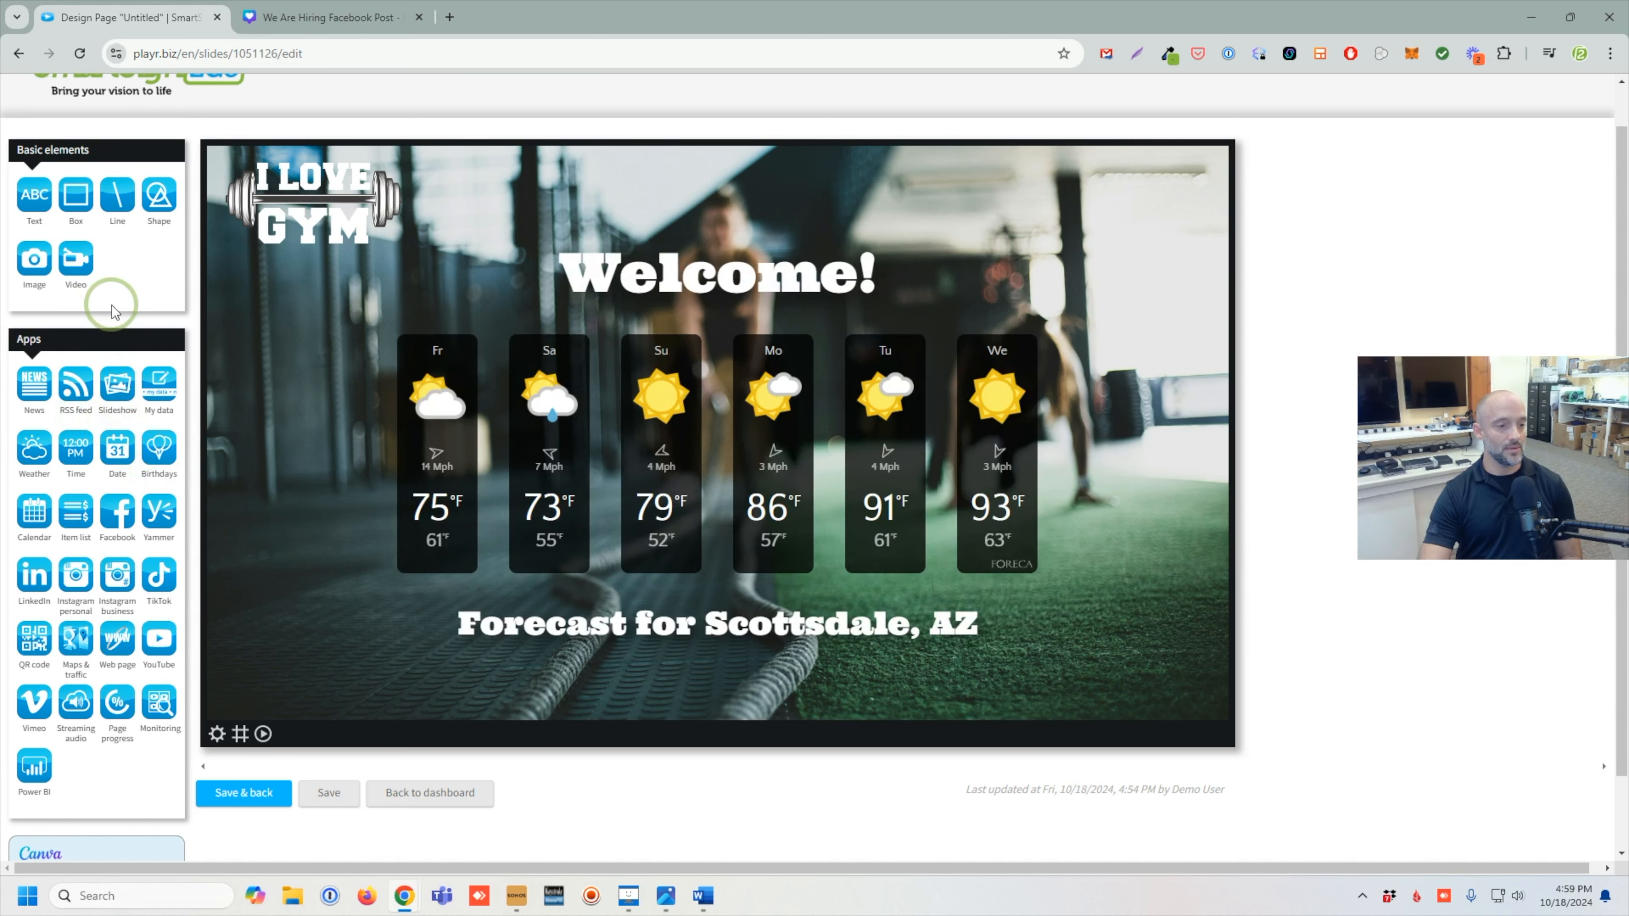
# - Add a Time element at about X 1325, Y 64 and change its type to Analog clock
pyautogui.click(79, 454)
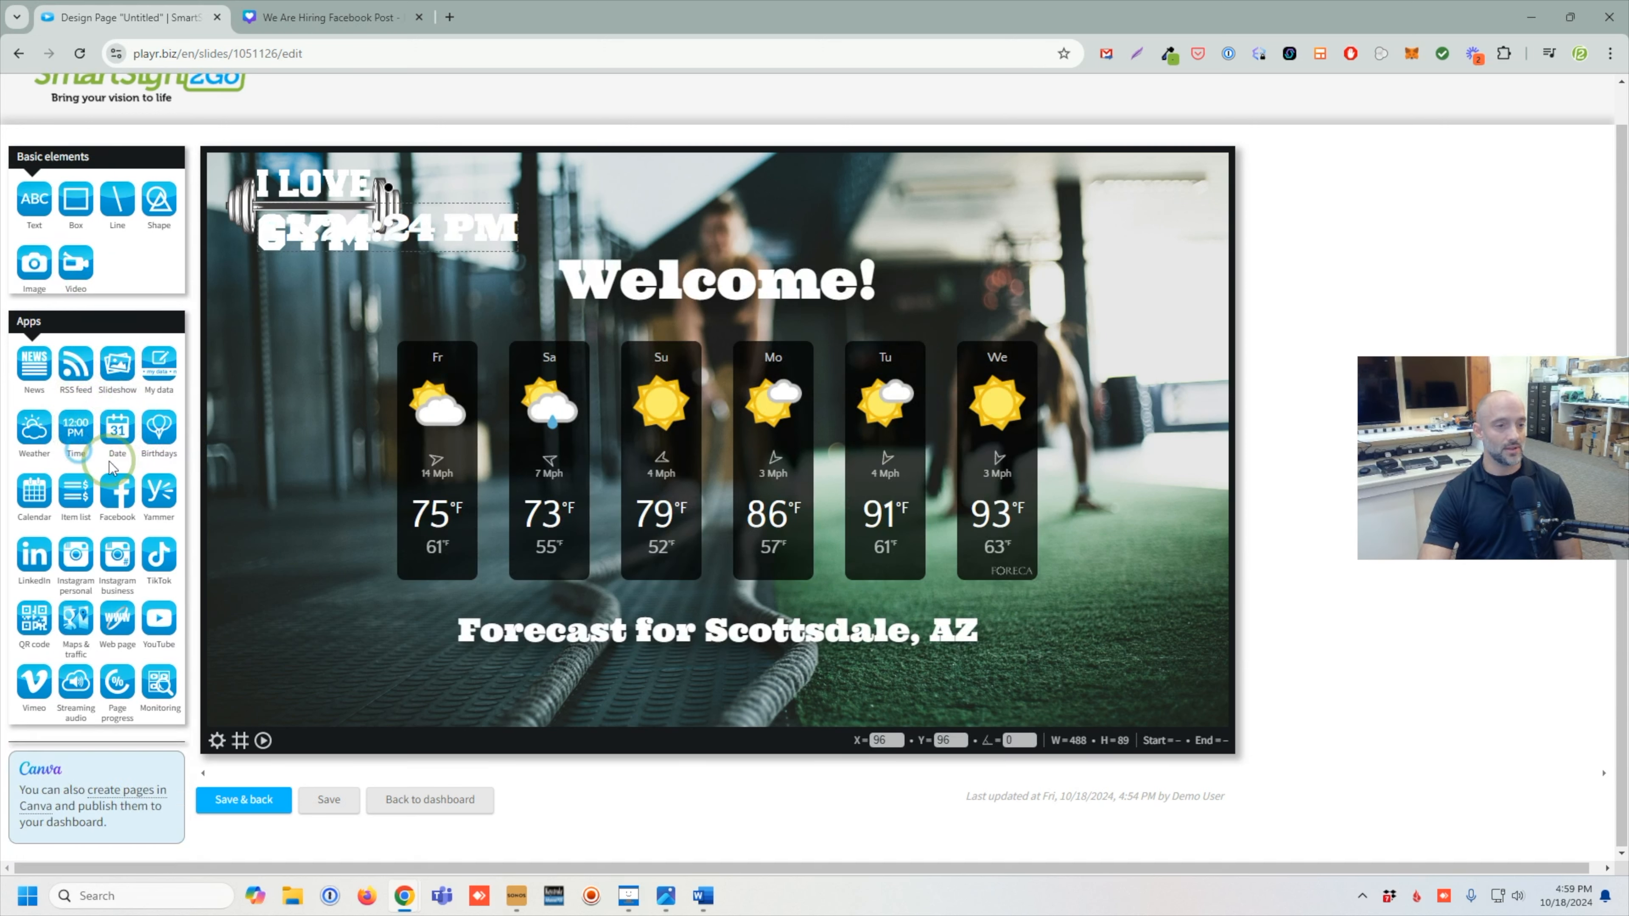
pyautogui.moveTo(330, 275); pyautogui.dragTo(1201, 236)
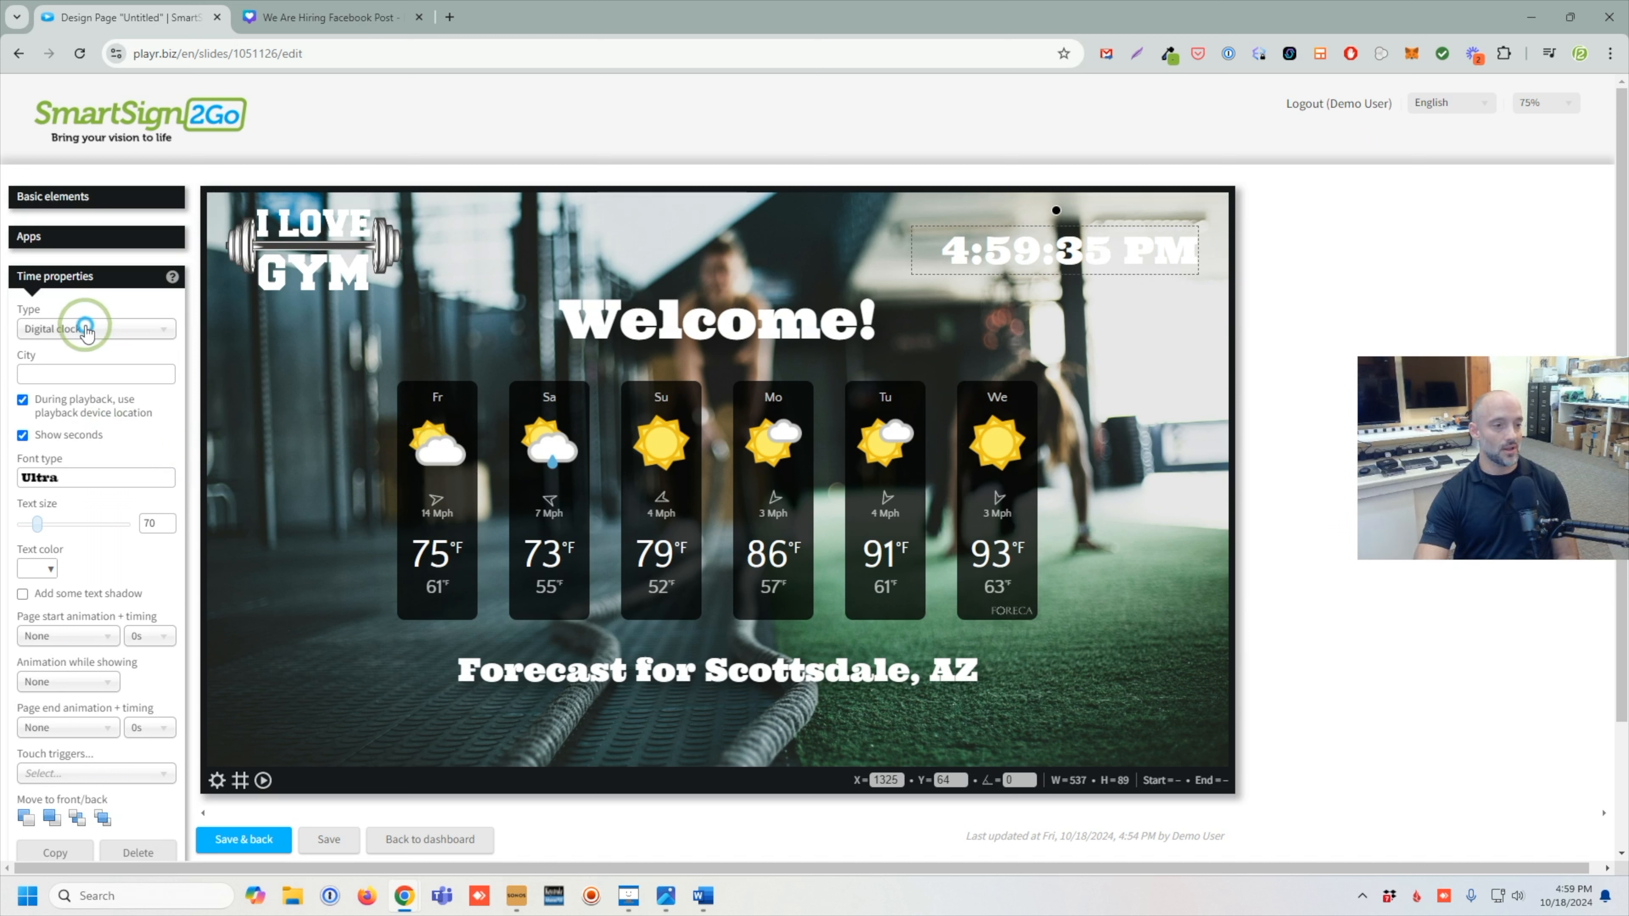
pyautogui.click(80, 328)
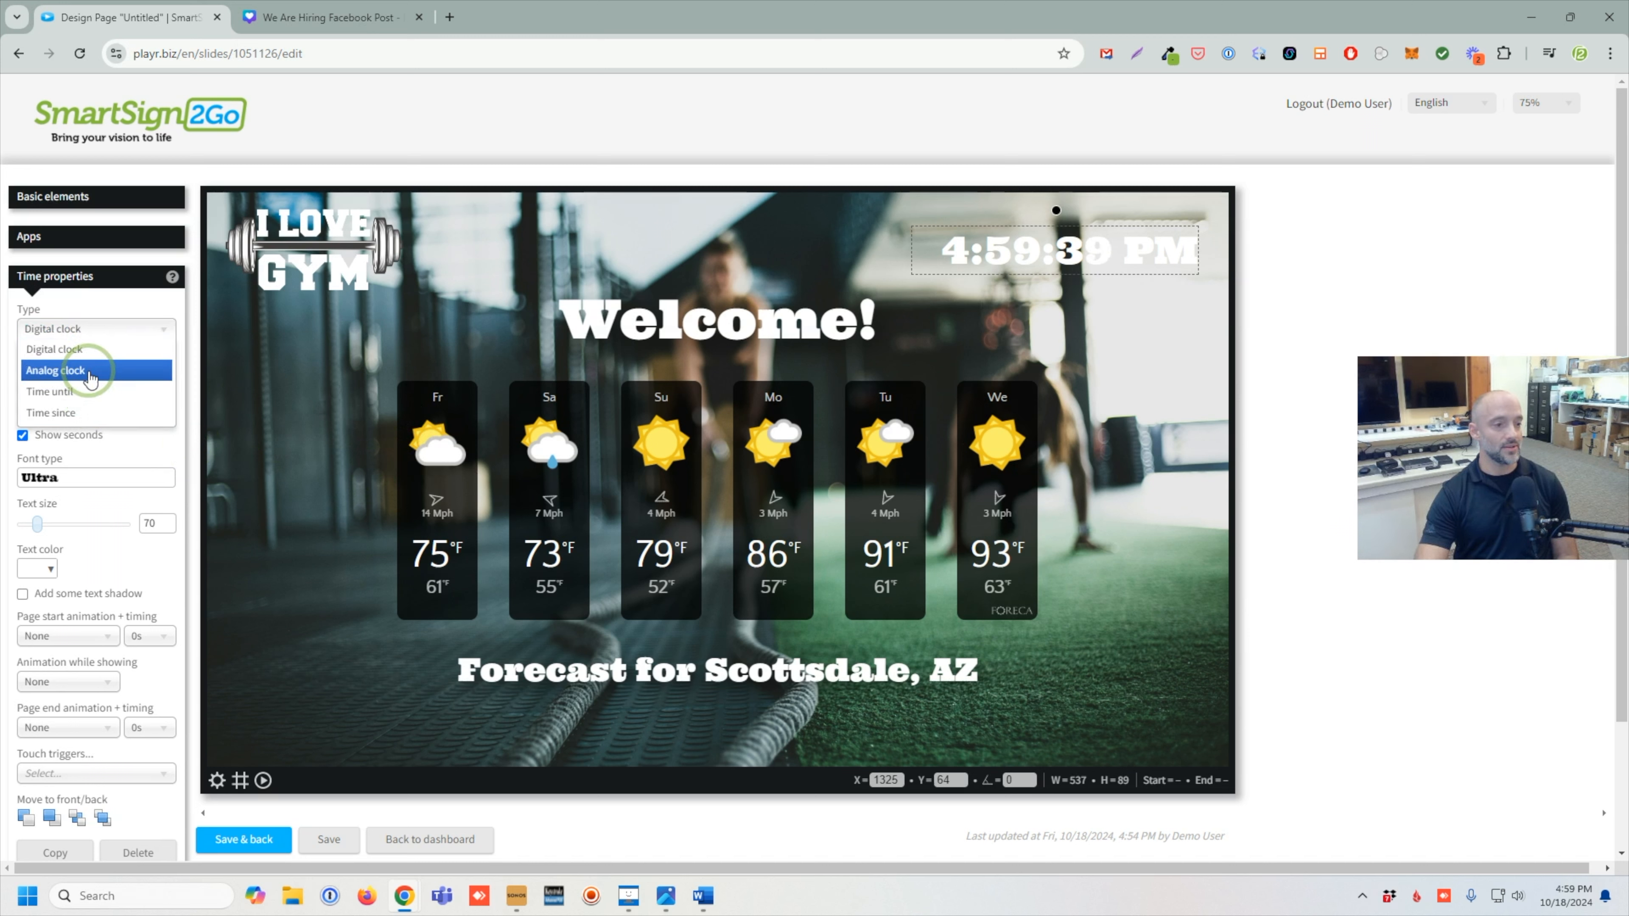
pyautogui.click(91, 371)
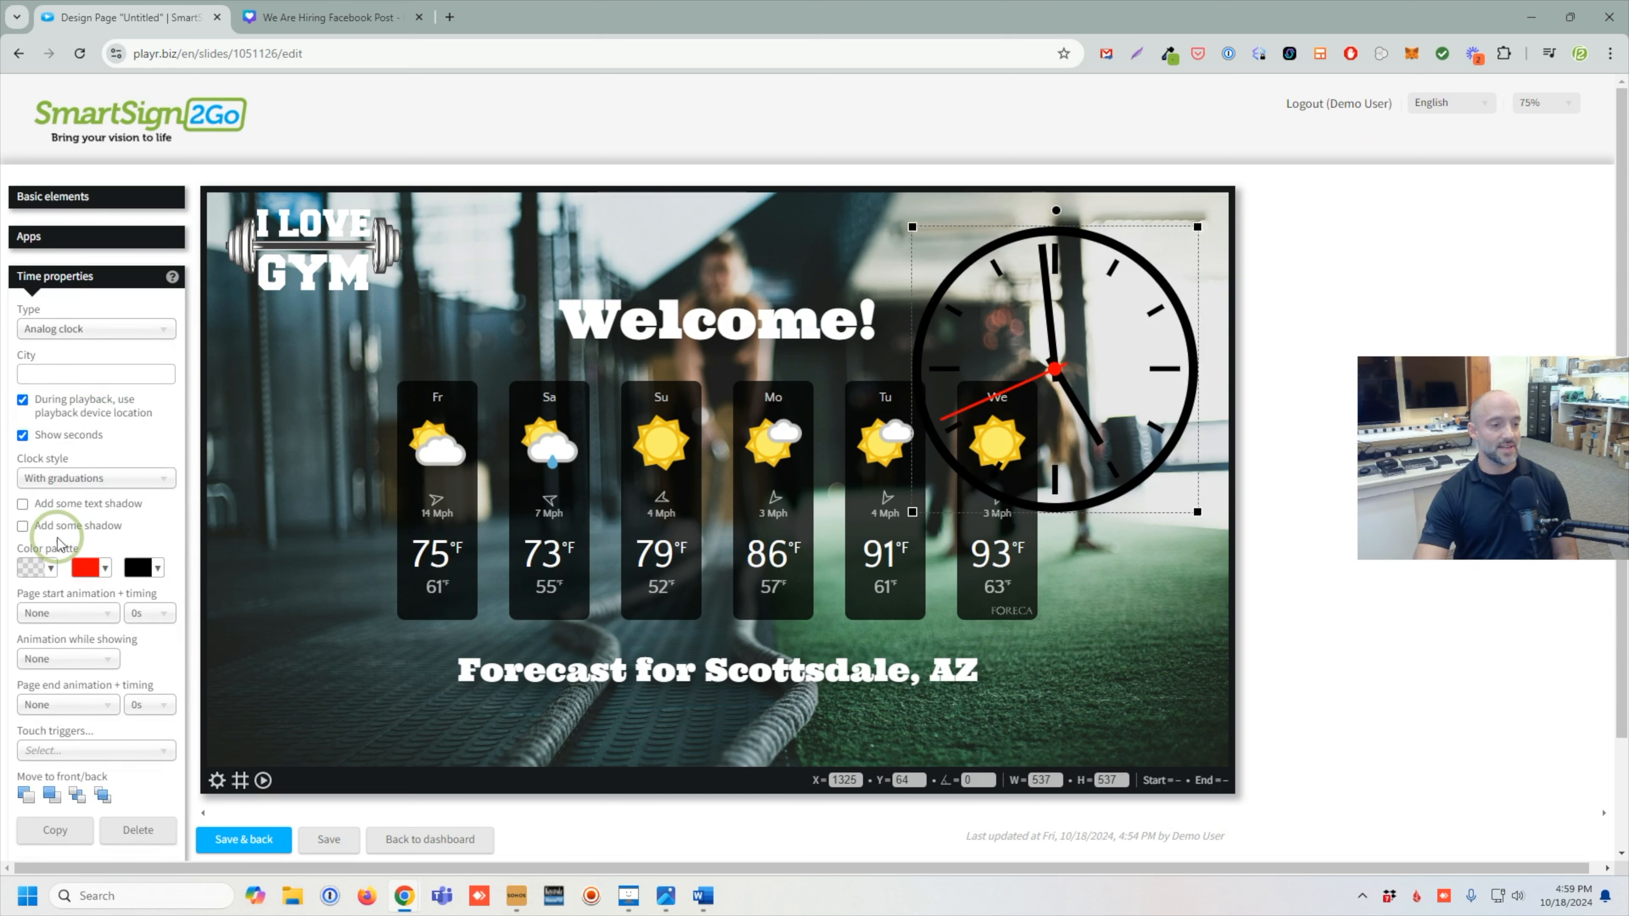
# - Fill the clock face with white (#ffffff) and shrink the clock to about 192 by 195 at X 1684, Y 26
pyautogui.click(43, 570)
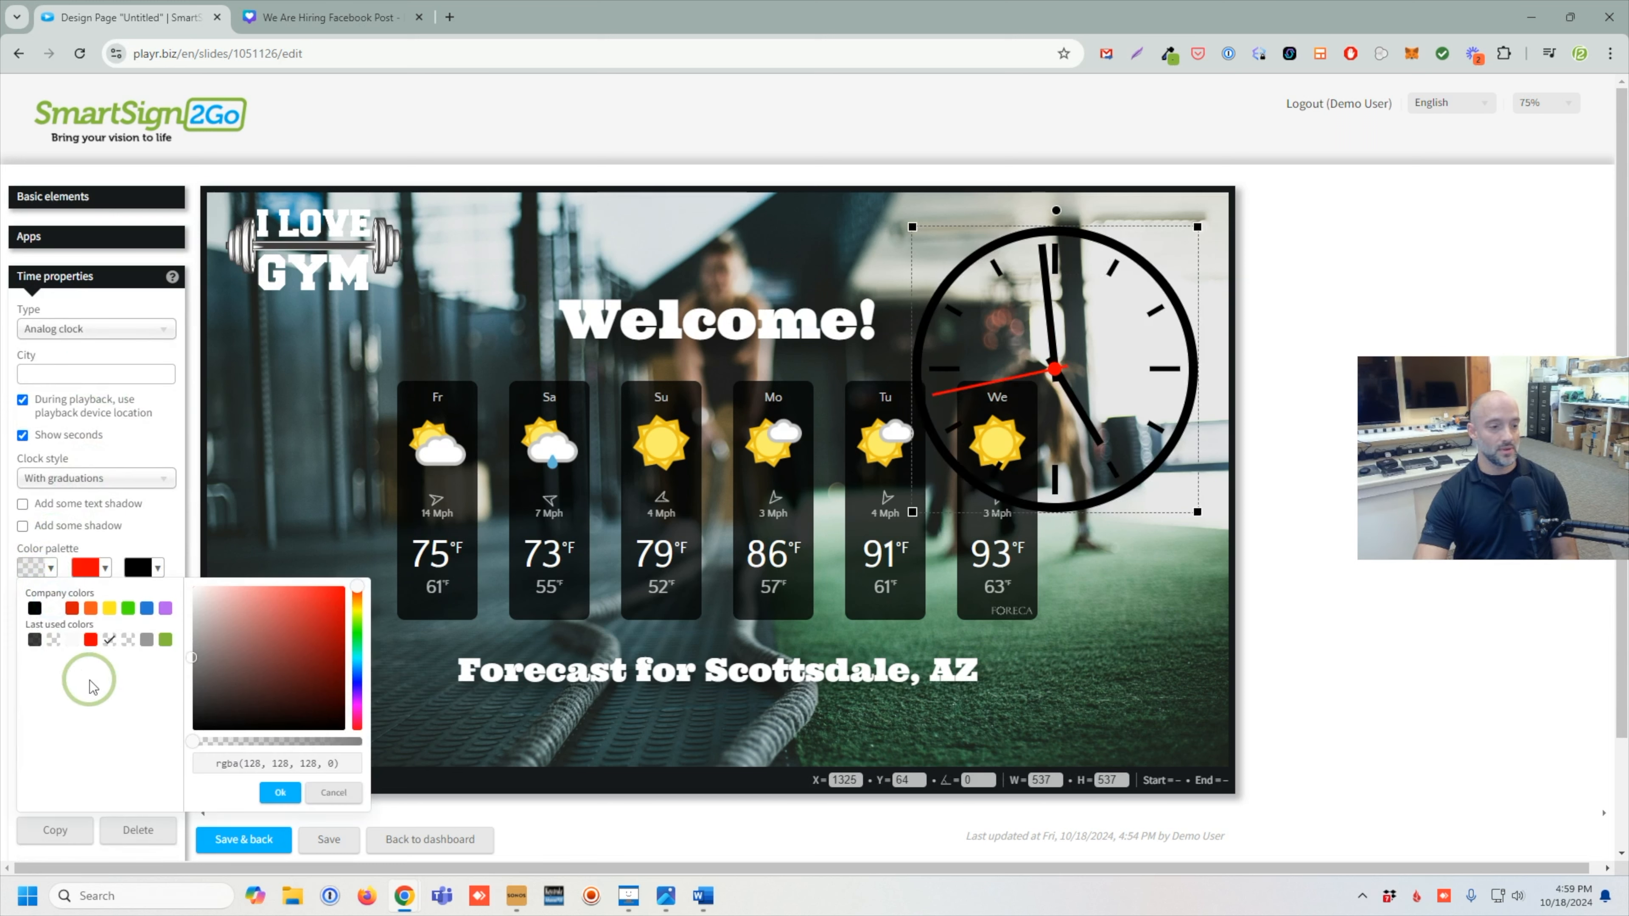
pyautogui.click(53, 639)
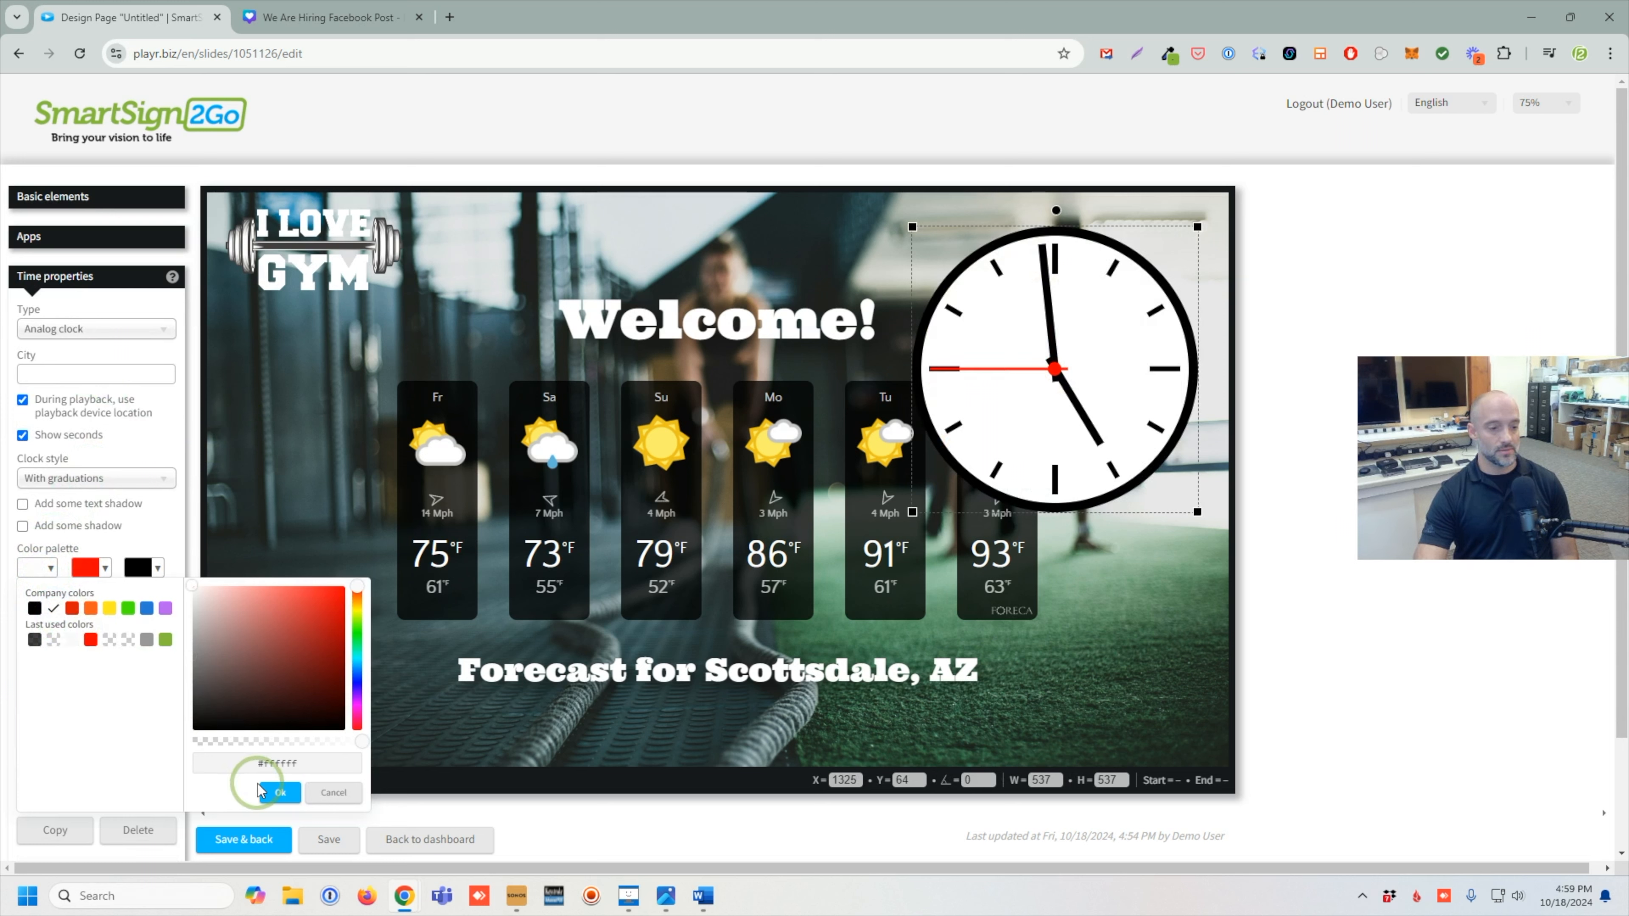
pyautogui.click(274, 790)
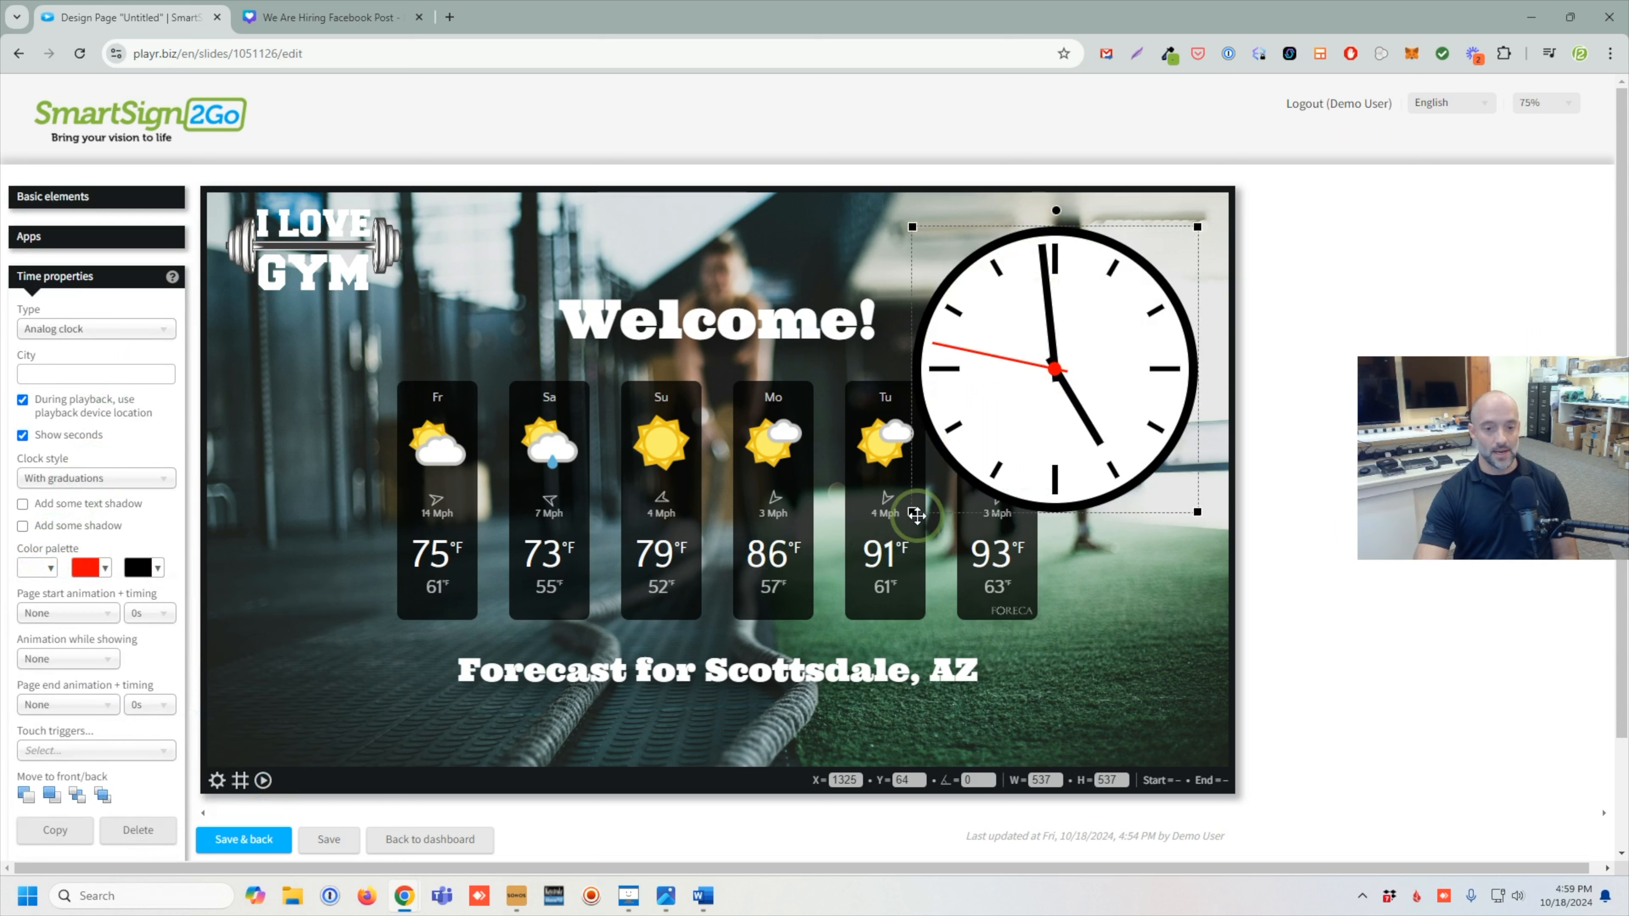
pyautogui.moveTo(913, 512); pyautogui.dragTo(1095, 328)
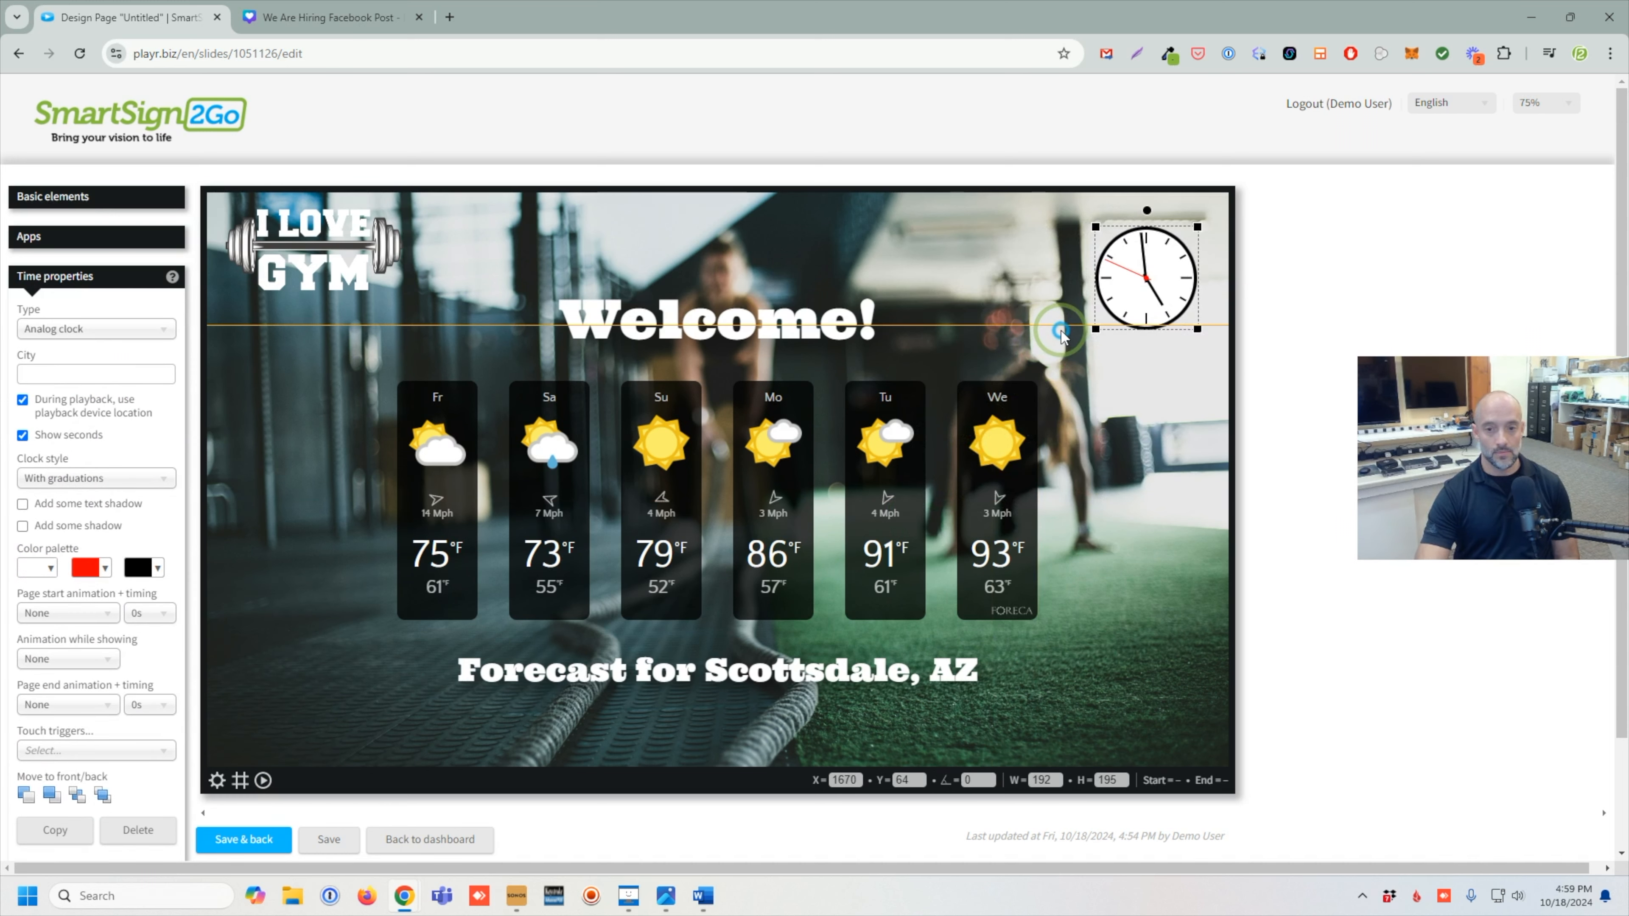
pyautogui.moveTo(1142, 264); pyautogui.dragTo(1150, 243)
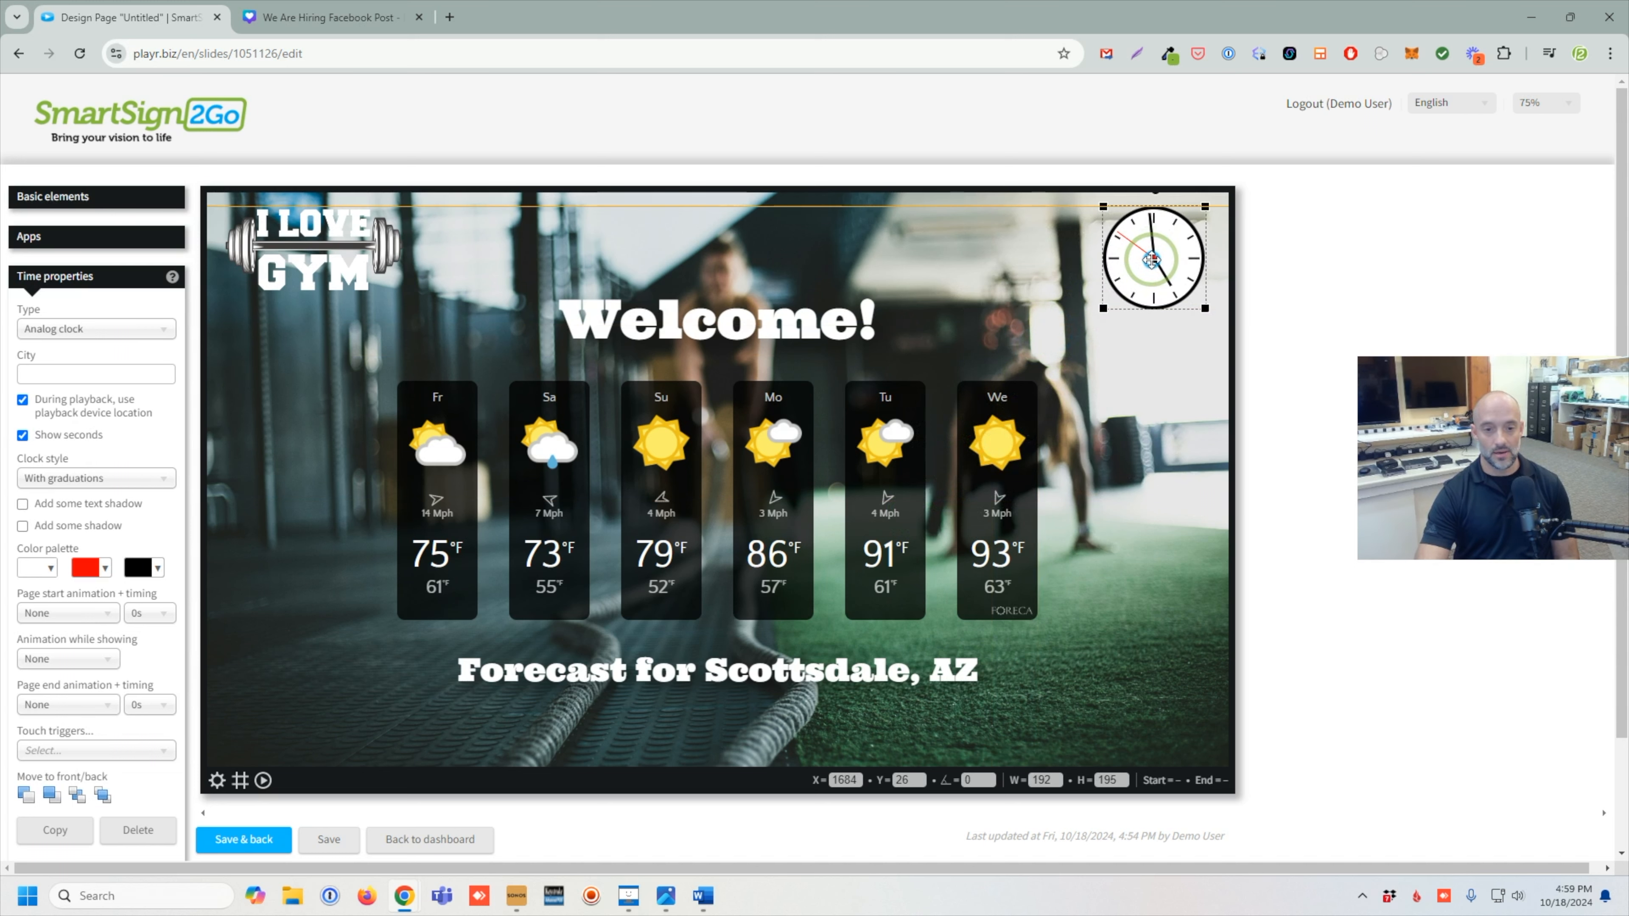
# - Save the page, return to the dashboard, and add the Untitled gym page to Playlist 1 in third position
pyautogui.scroll(-1, 334, 661)
pyautogui.click(238, 755)
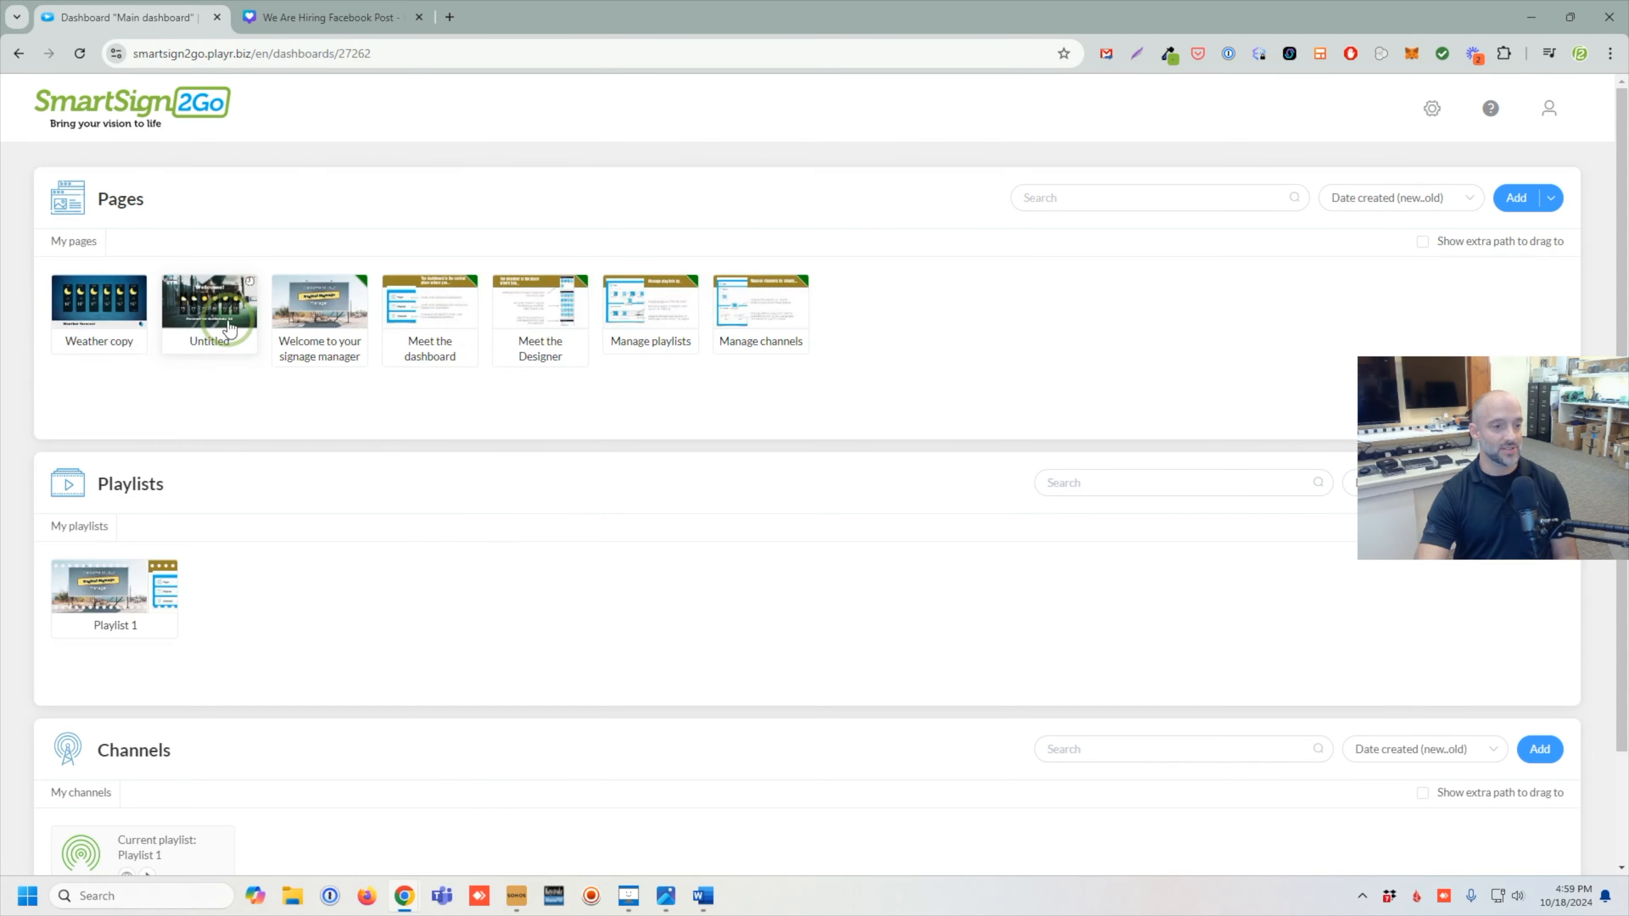
pyautogui.moveTo(210, 307); pyautogui.dragTo(137, 585)
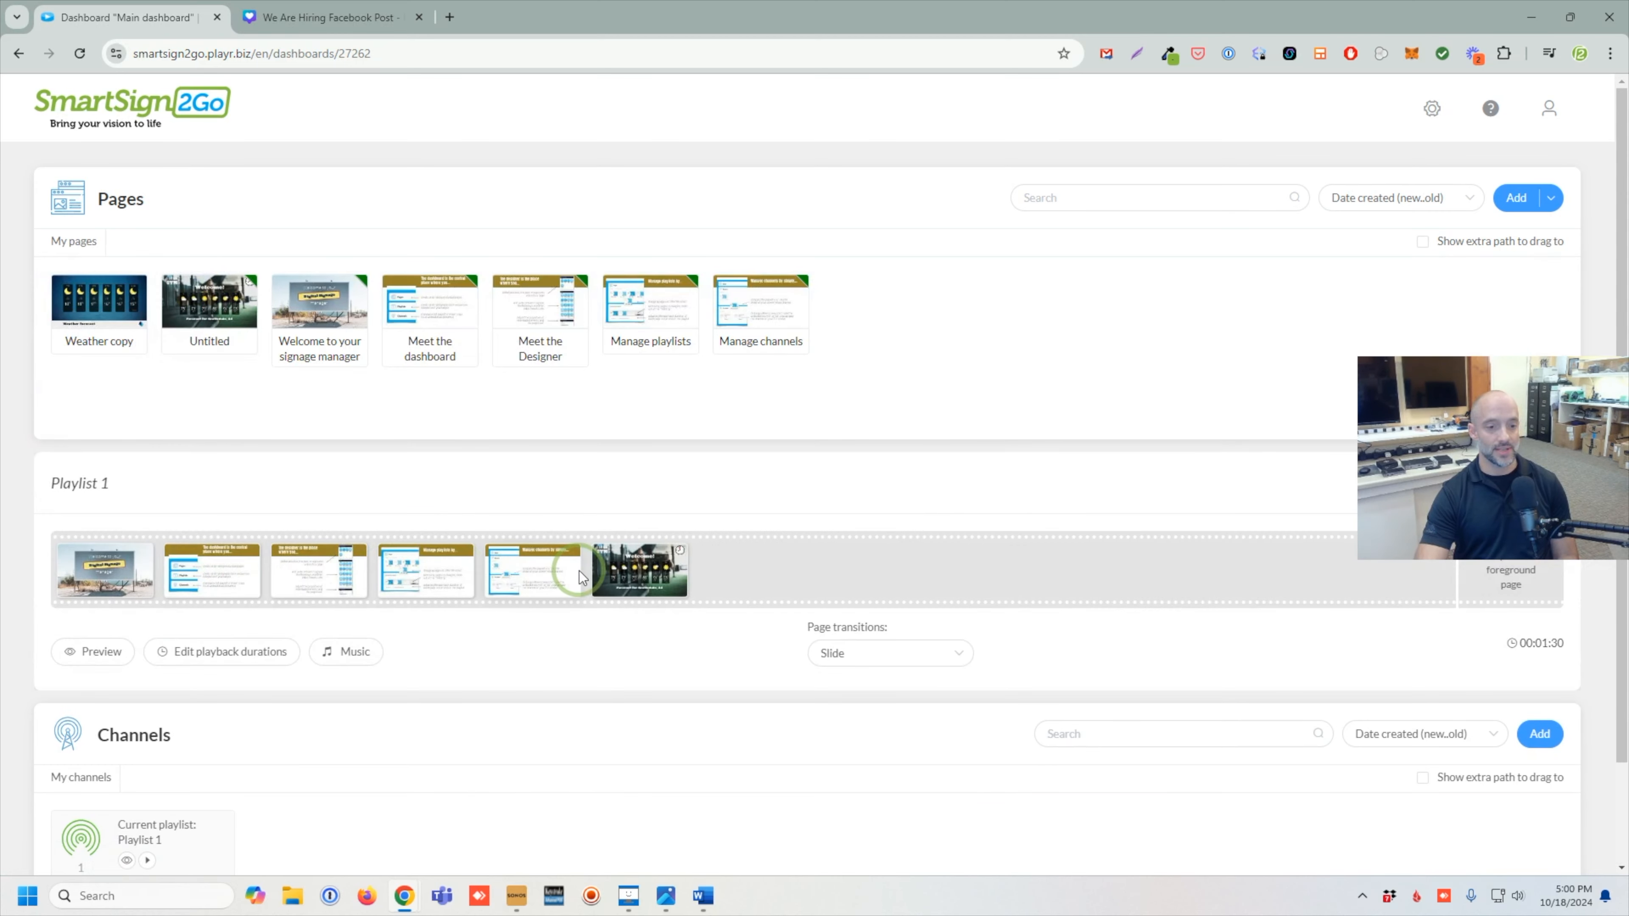
pyautogui.moveTo(646, 581); pyautogui.dragTo(388, 593)
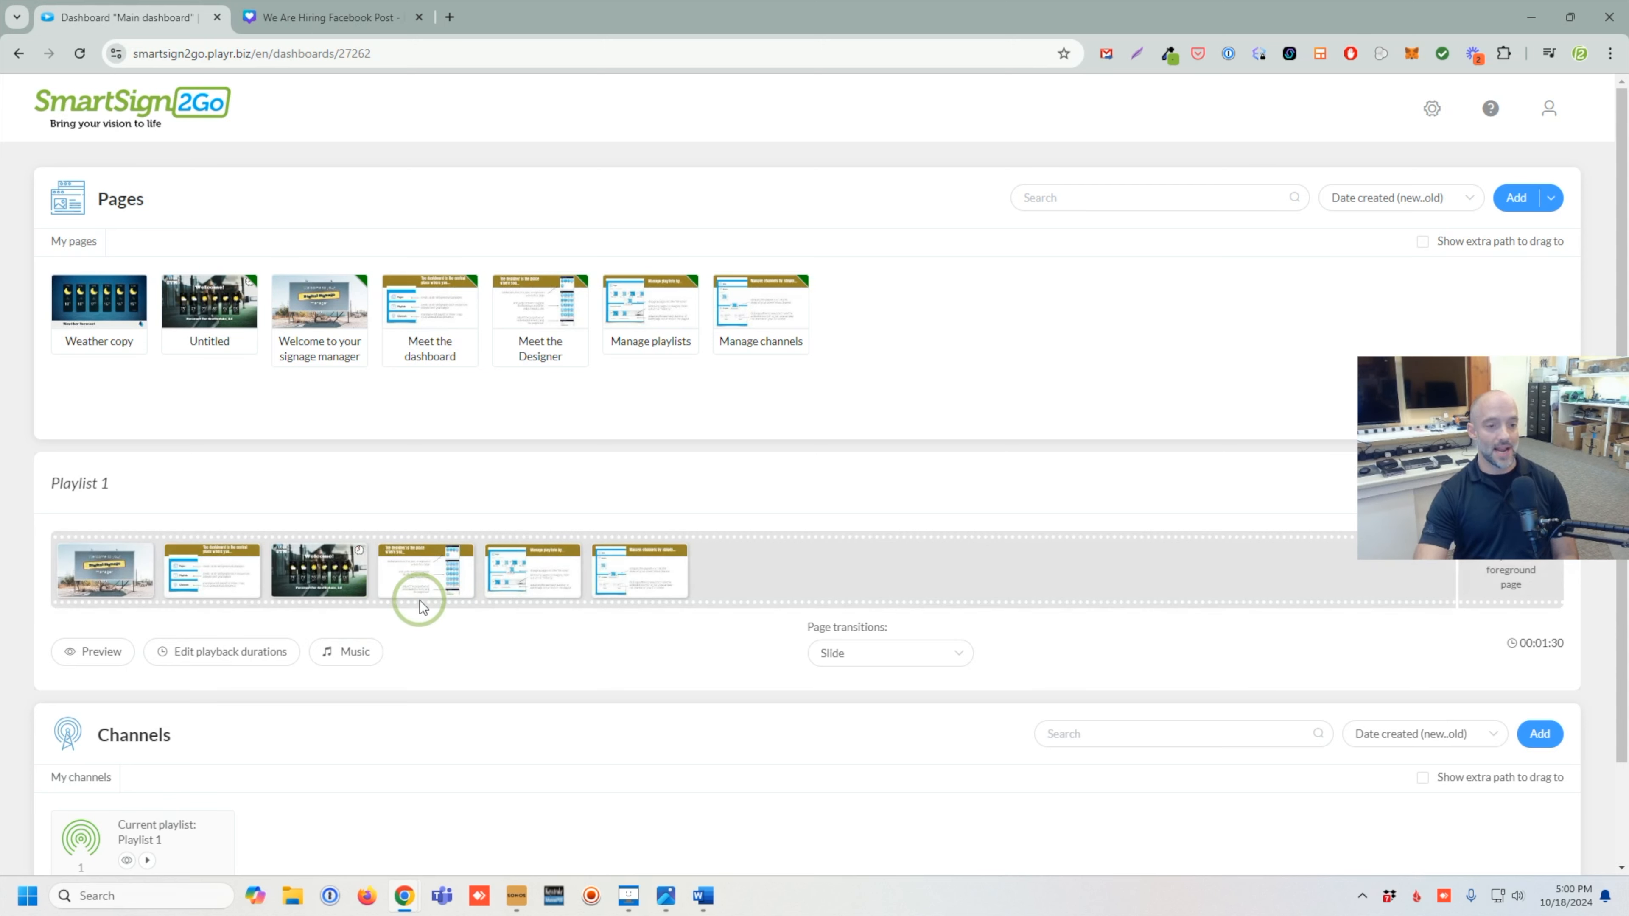
# - Remove the five default pages from Playlist 1 and add the Weather copy page after the gym page
pyautogui.moveTo(431, 584); pyautogui.dragTo(455, 483)
pyautogui.moveTo(438, 579); pyautogui.dragTo(462, 466)
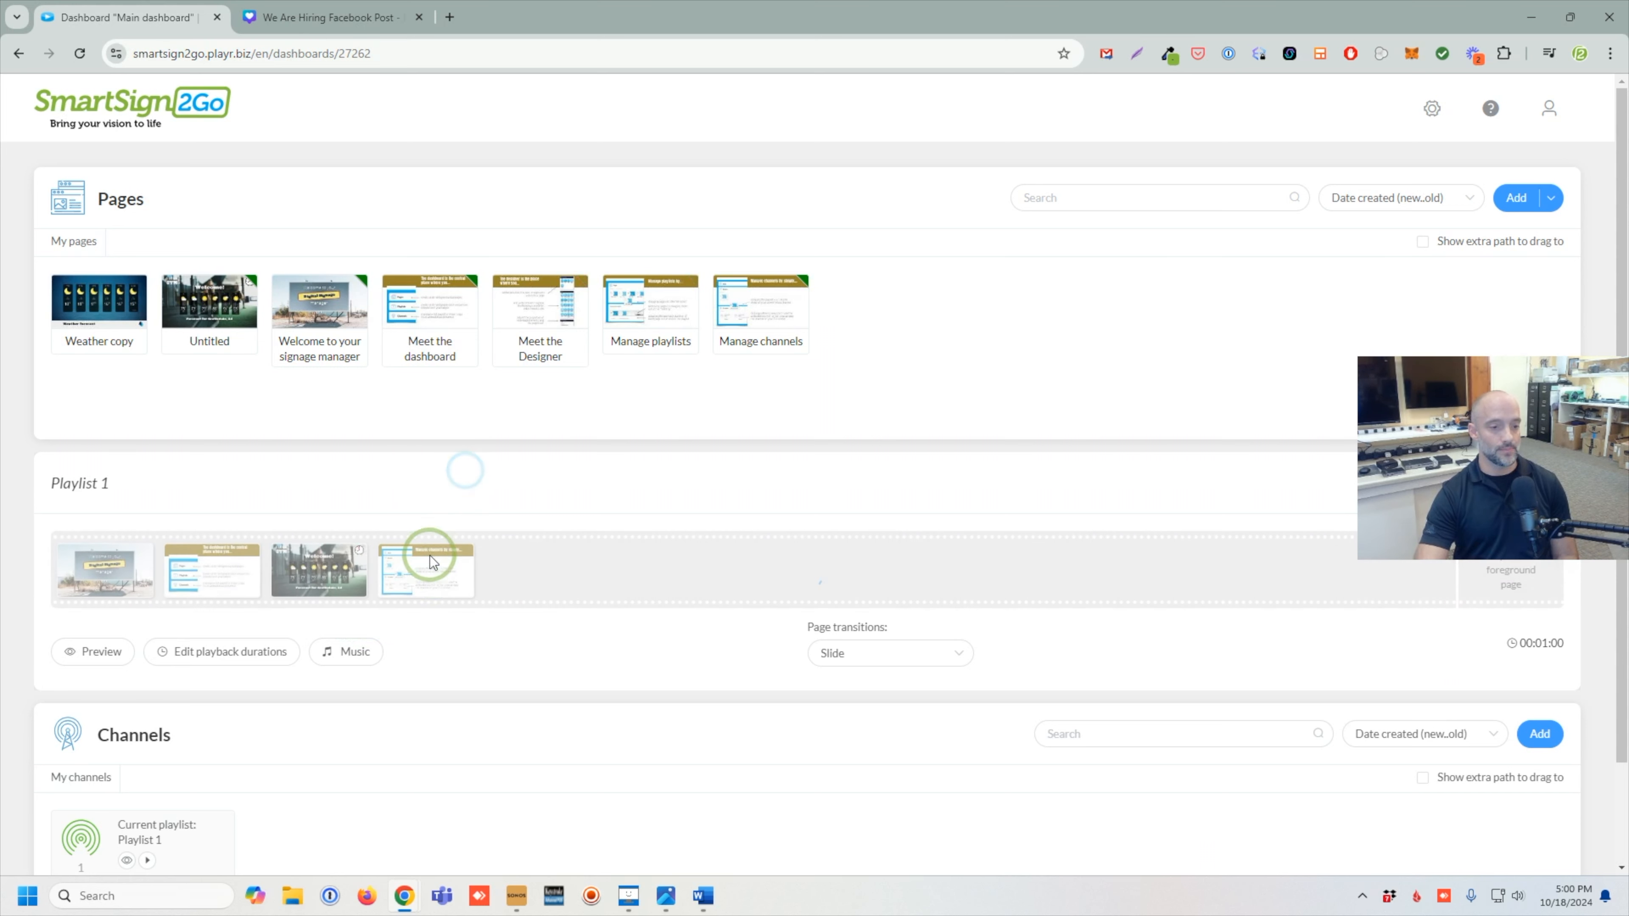
pyautogui.moveTo(425, 564); pyautogui.dragTo(452, 484)
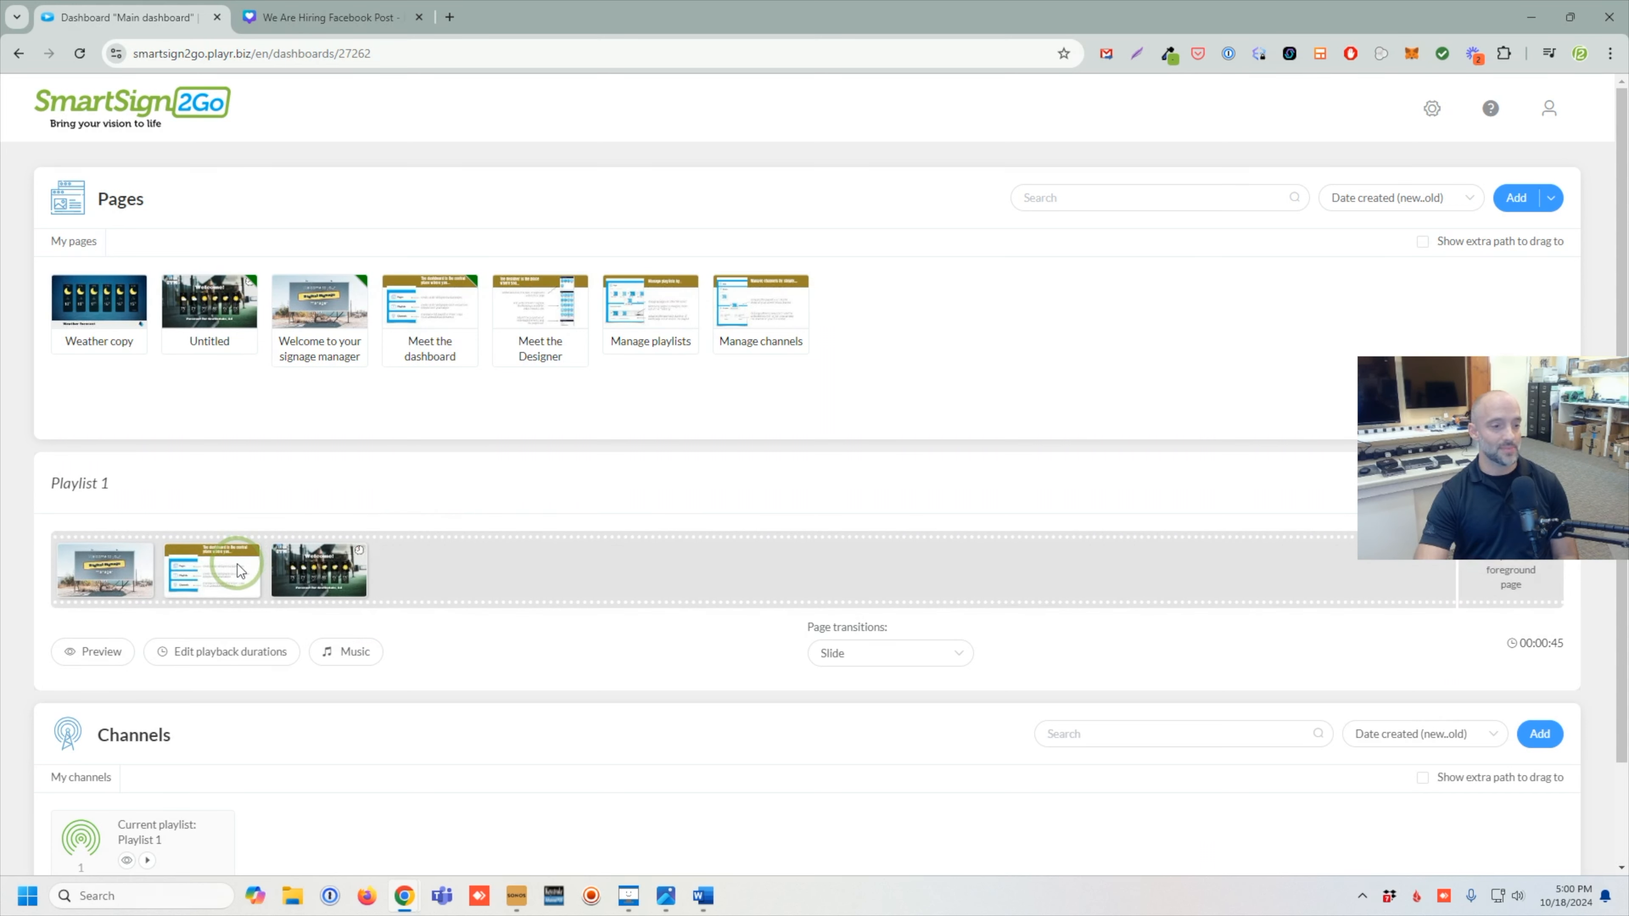
pyautogui.moveTo(232, 573); pyautogui.dragTo(254, 473)
pyautogui.moveTo(146, 554); pyautogui.dragTo(199, 474)
pyautogui.moveTo(127, 338); pyautogui.dragTo(295, 561)
pyautogui.click(234, 489)
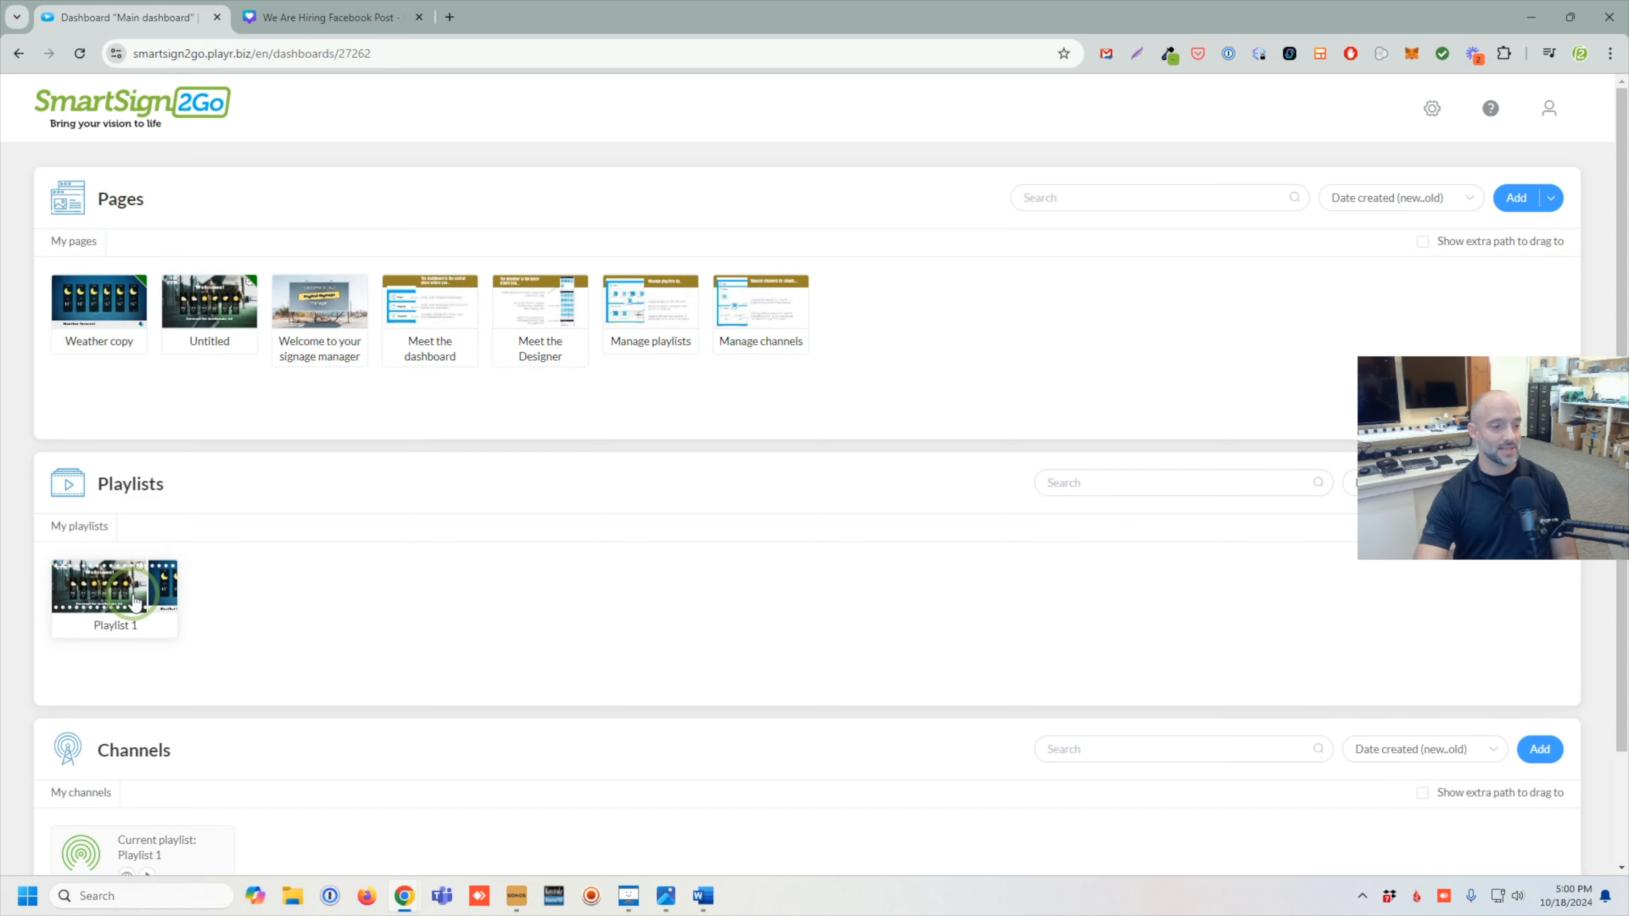
# - Set the playback durations of both pages in Playlist 1 to 10 seconds and preview the playlist
pyautogui.click(134, 603)
pyautogui.click(109, 667)
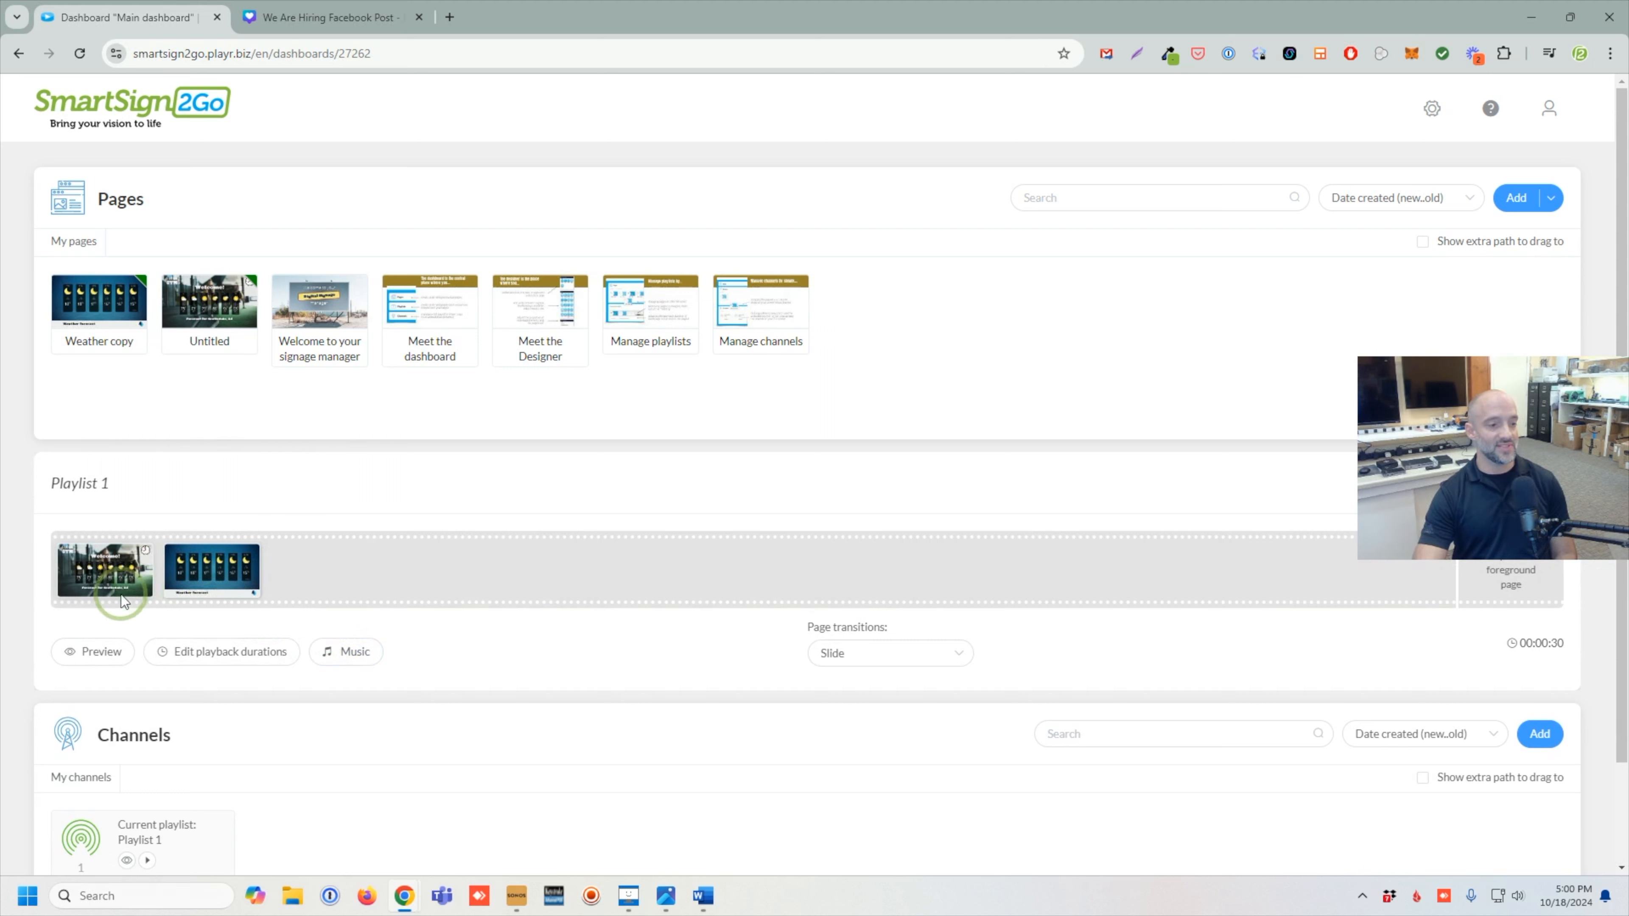
pyautogui.click(200, 654)
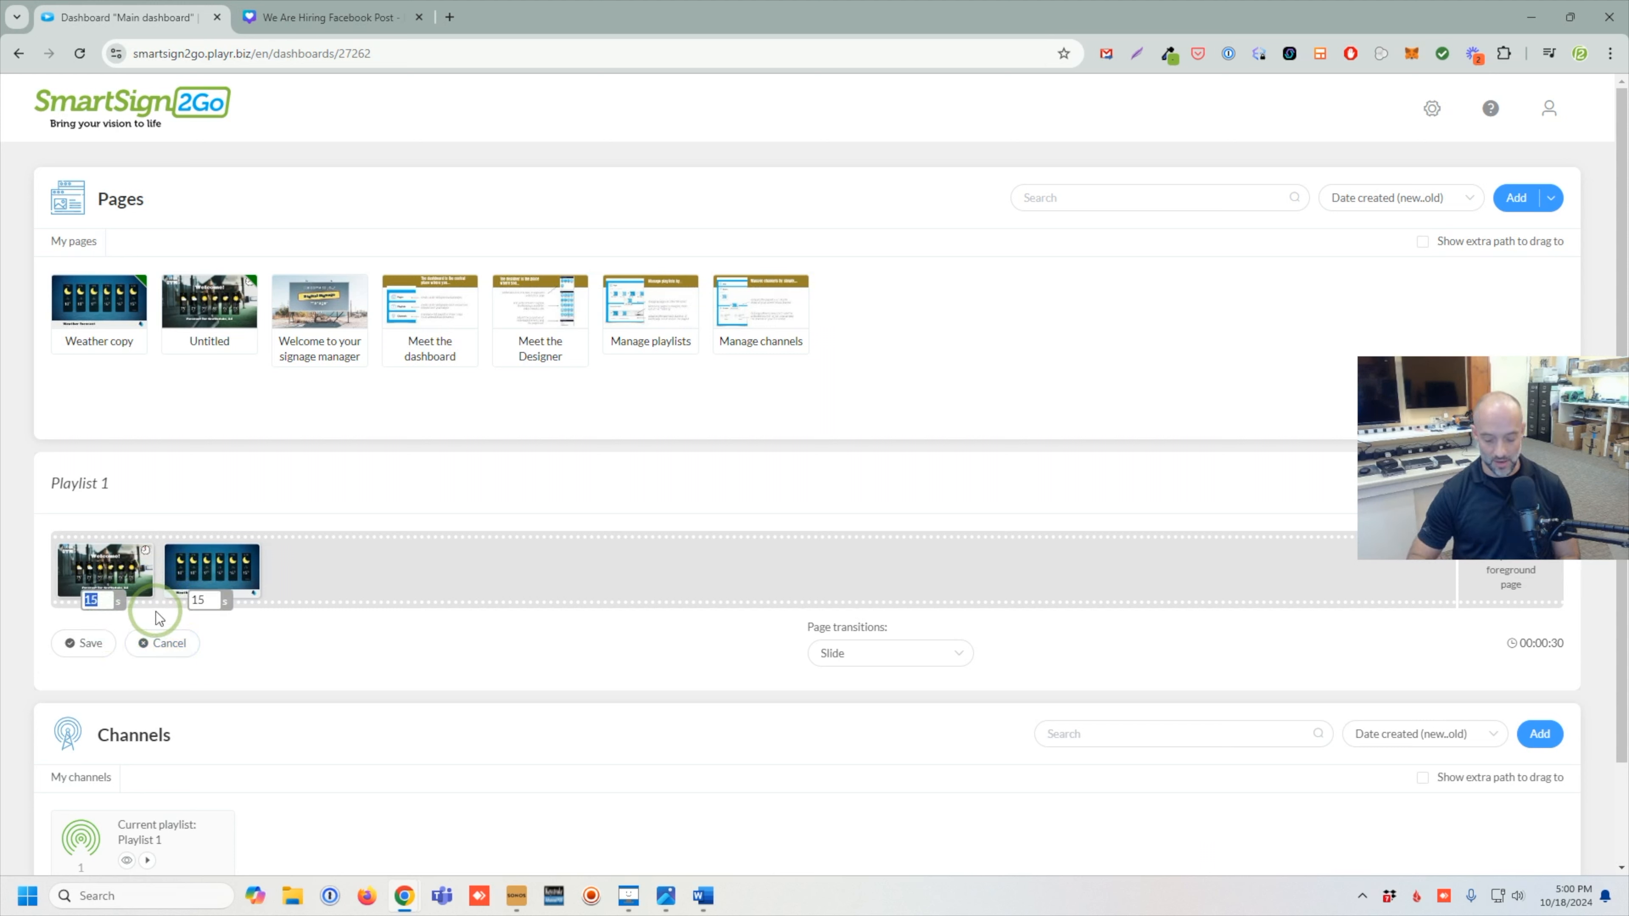
pyautogui.write('10')
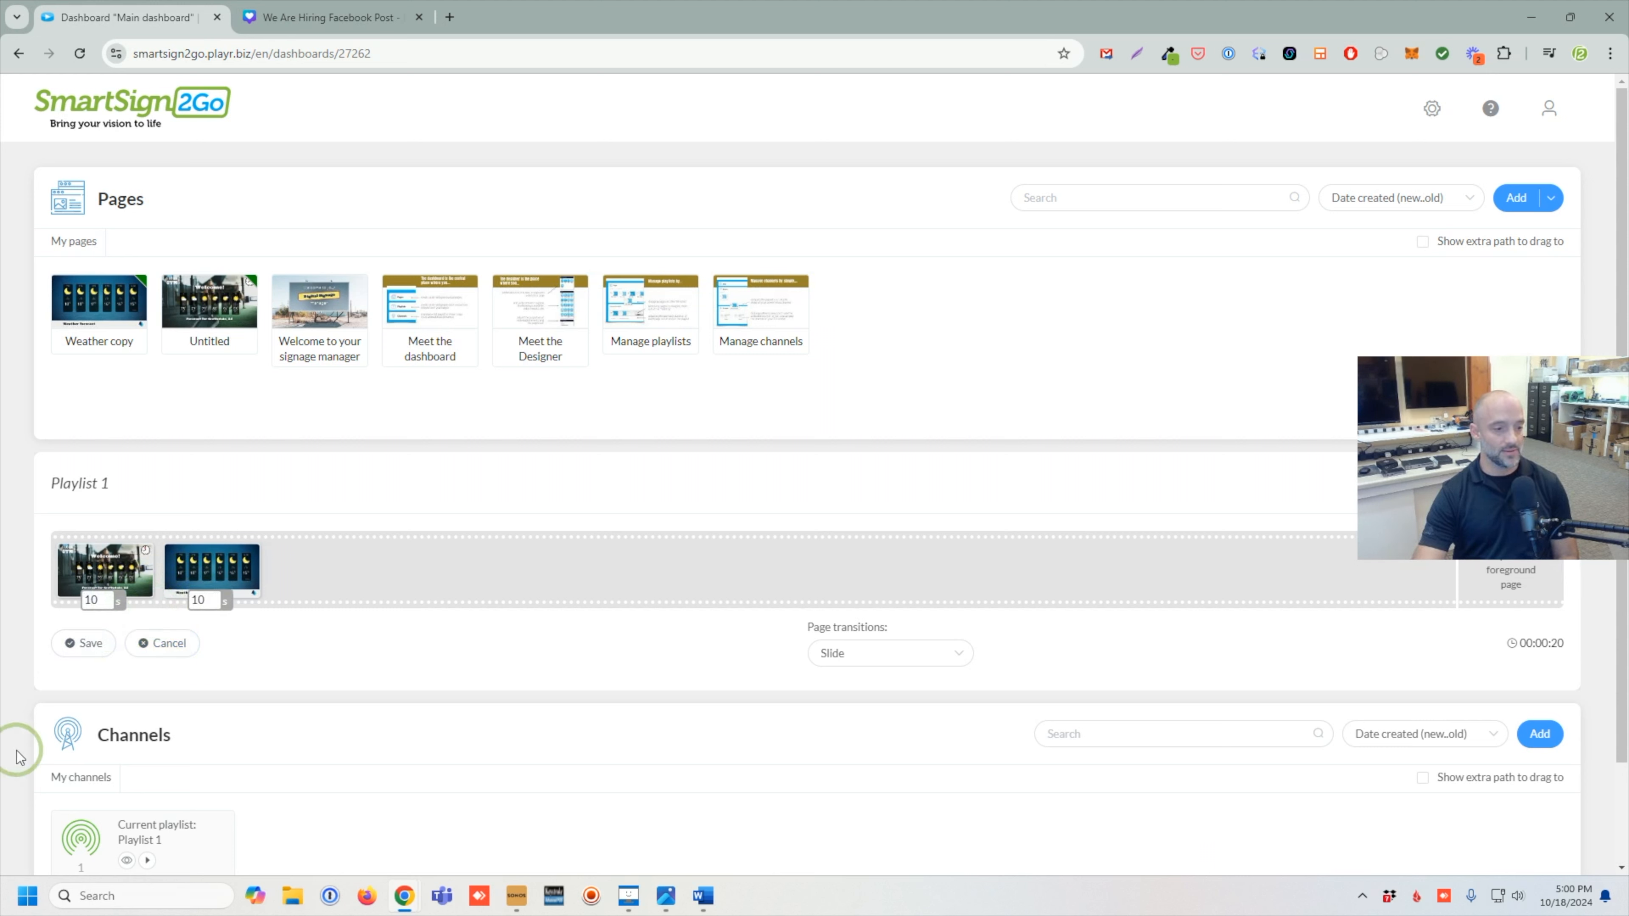
pyautogui.click(83, 643)
pyautogui.click(114, 649)
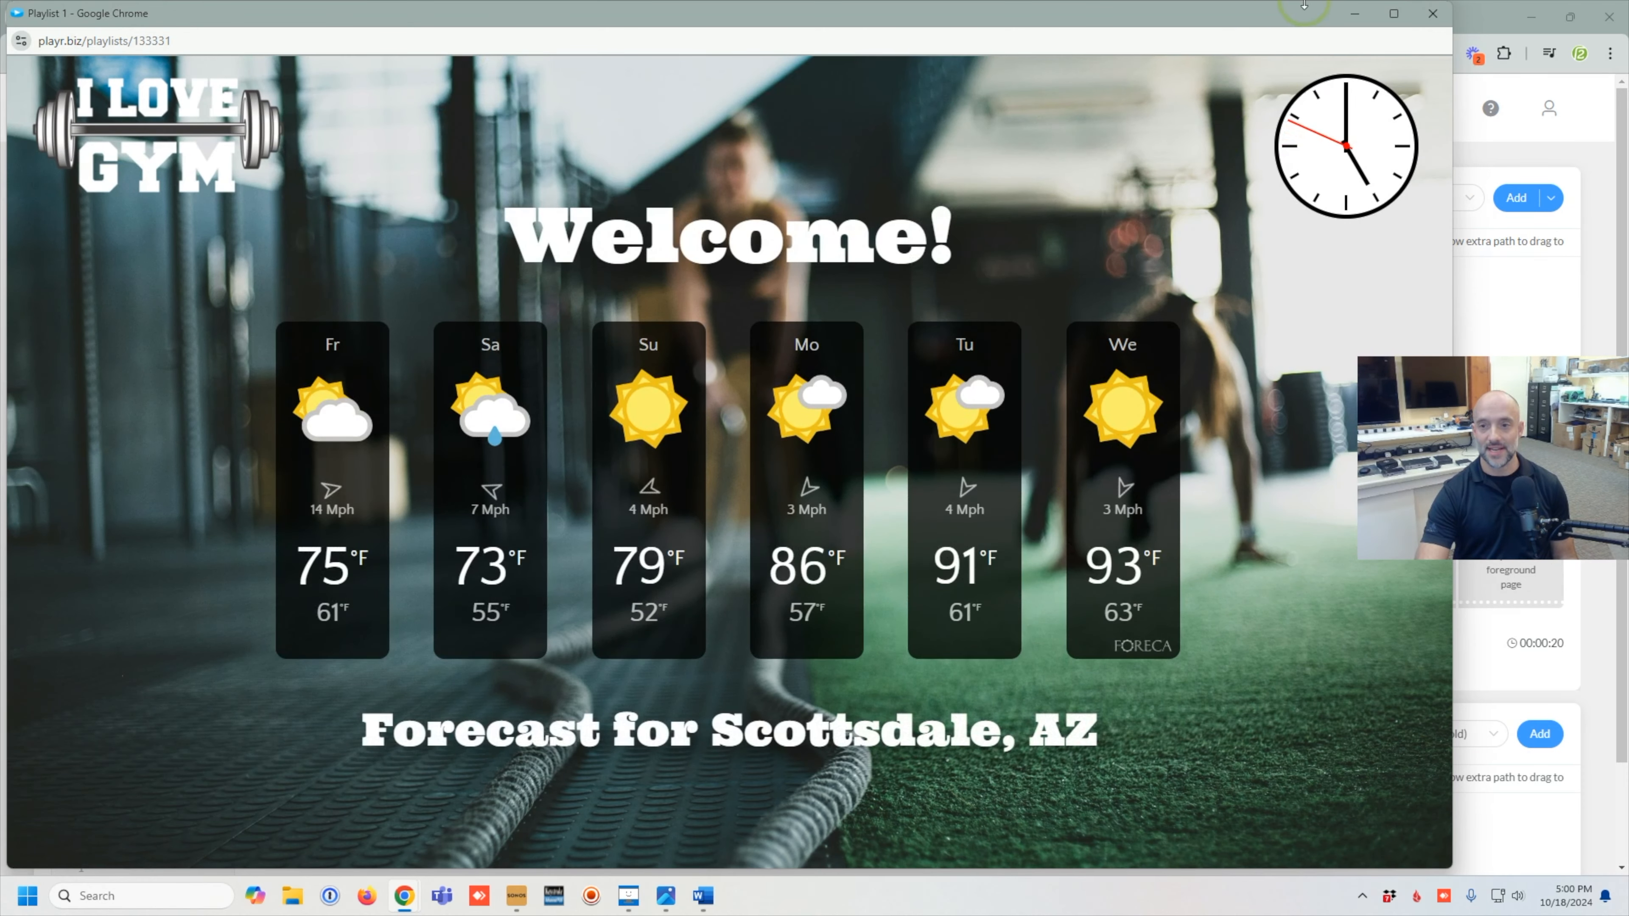
pyautogui.click(1435, 15)
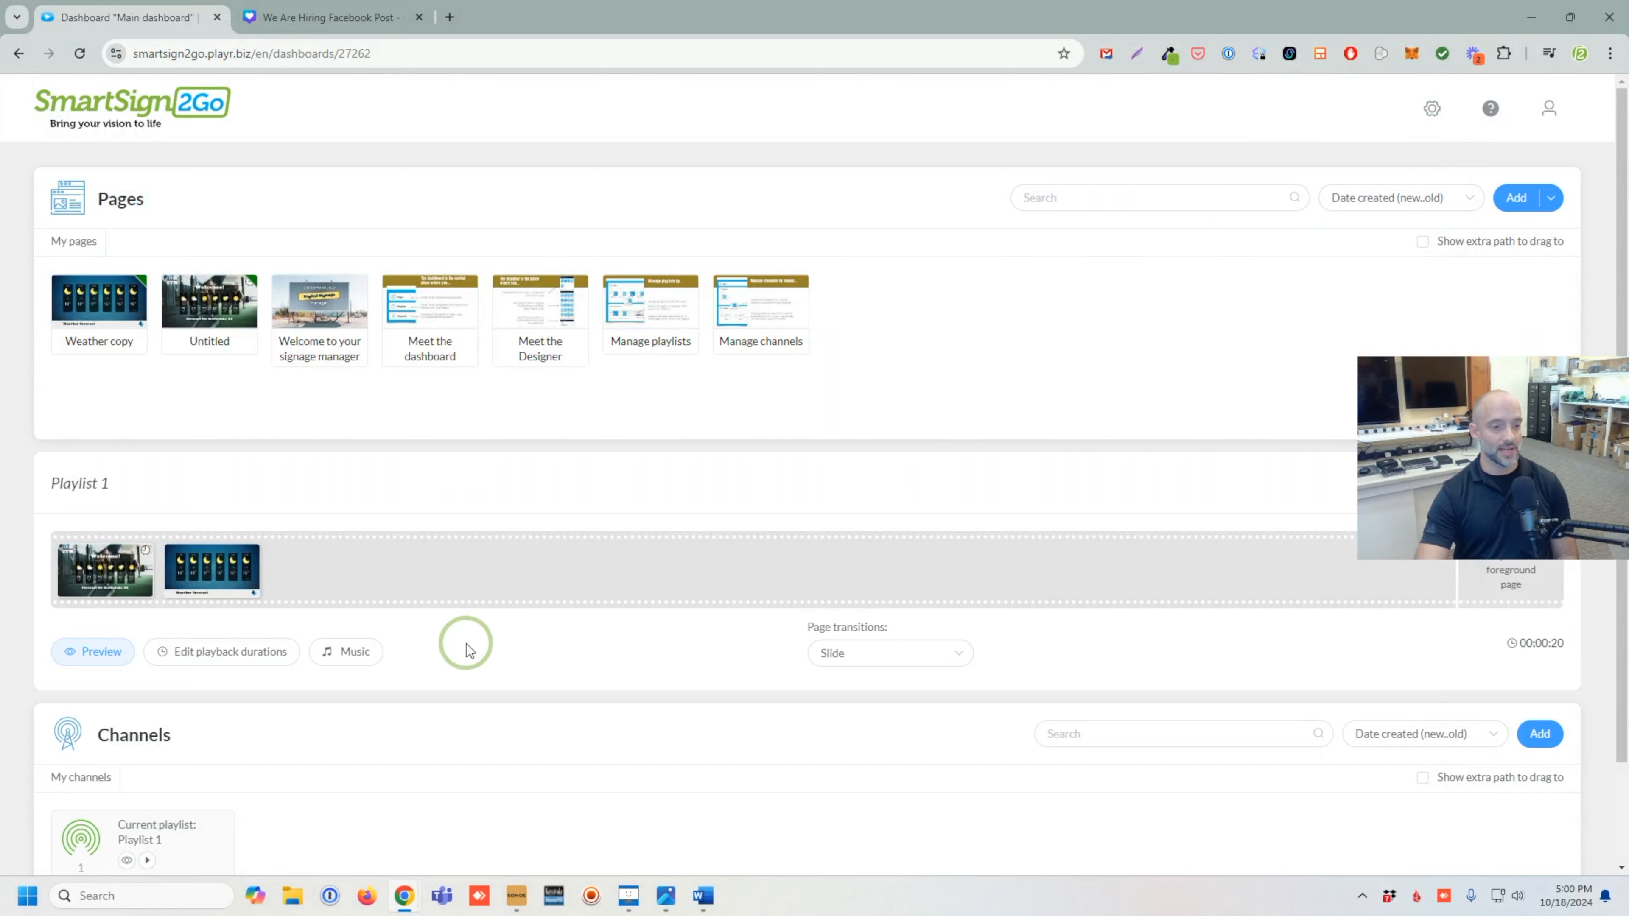
# - Examine the playback scheduling options for the Weather copy page in Playlist 1, without saving any limits
pyautogui.click(224, 577)
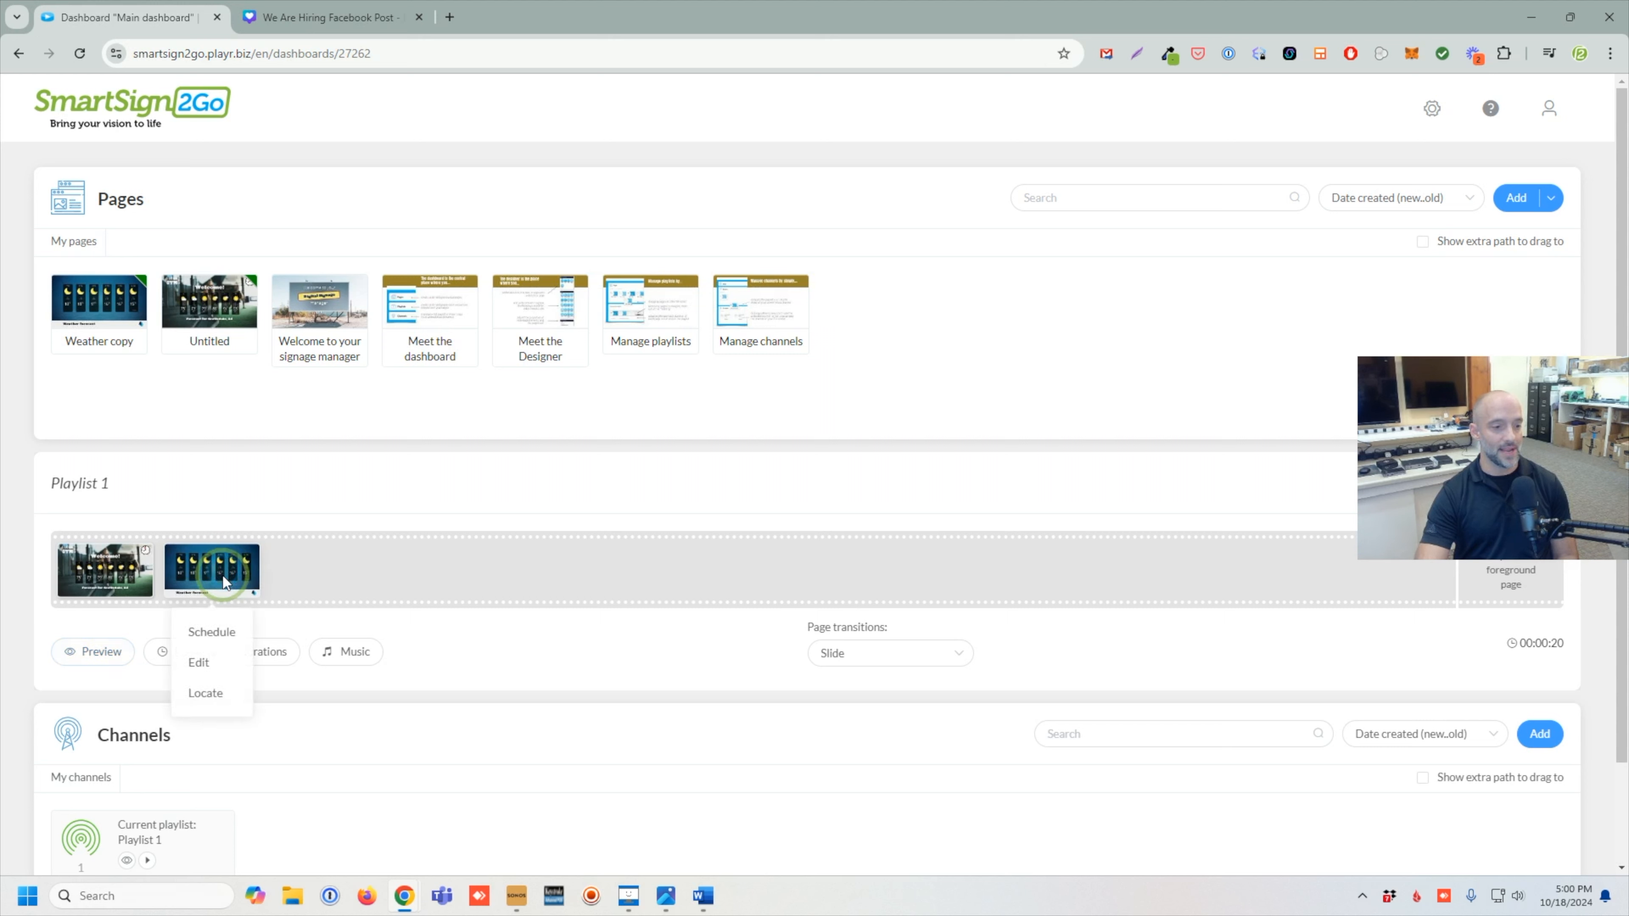
pyautogui.click(221, 627)
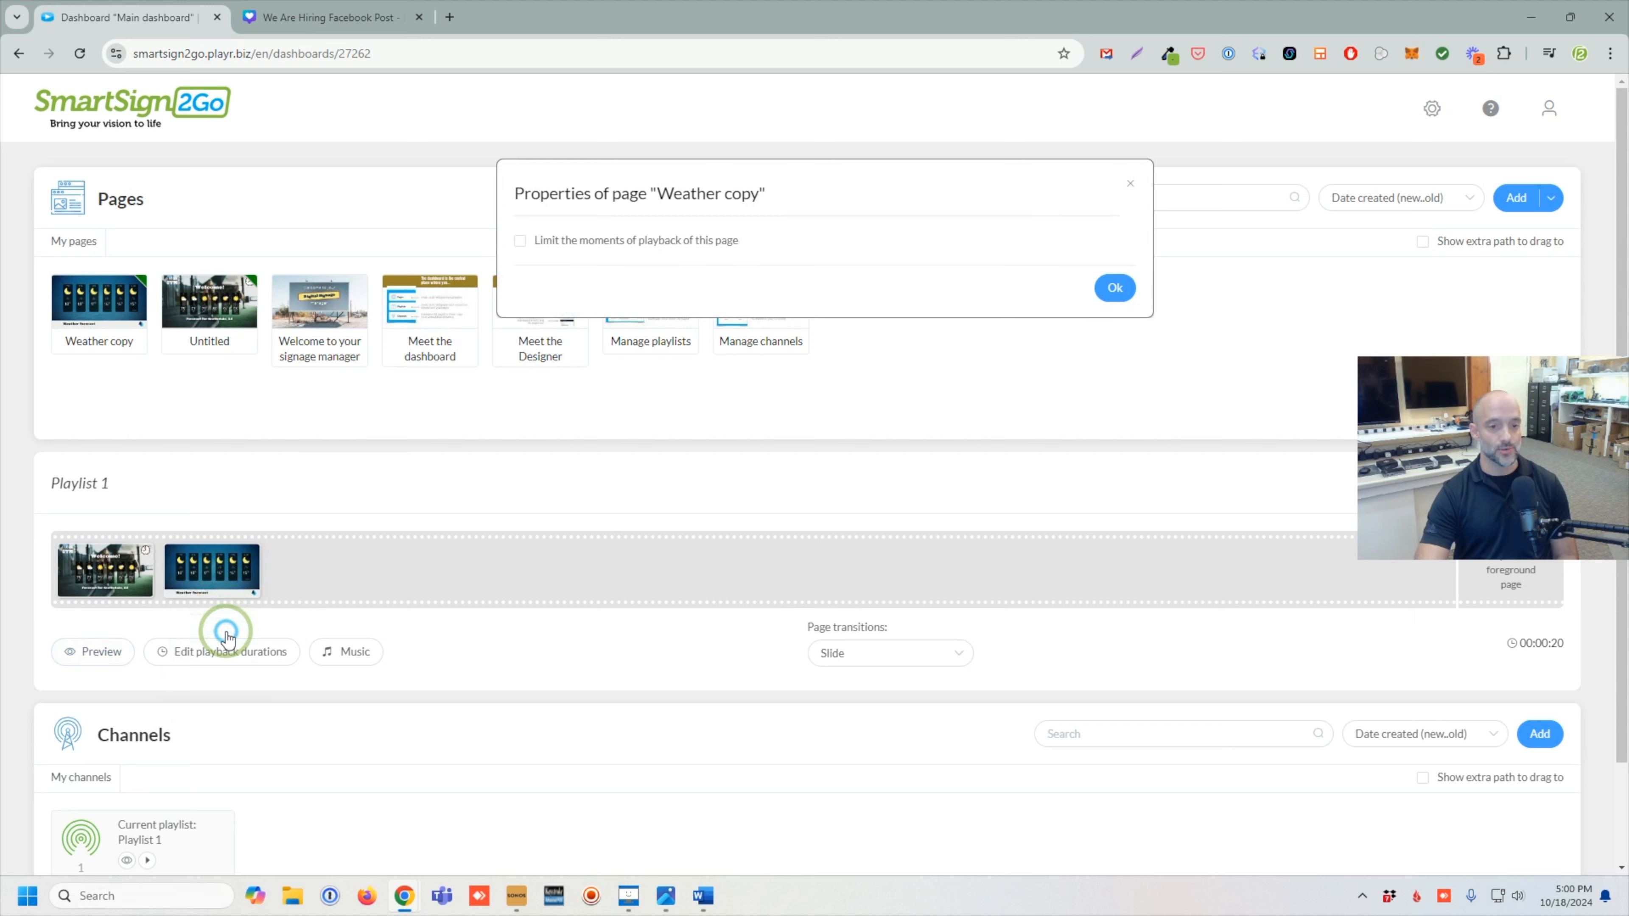
pyautogui.click(520, 240)
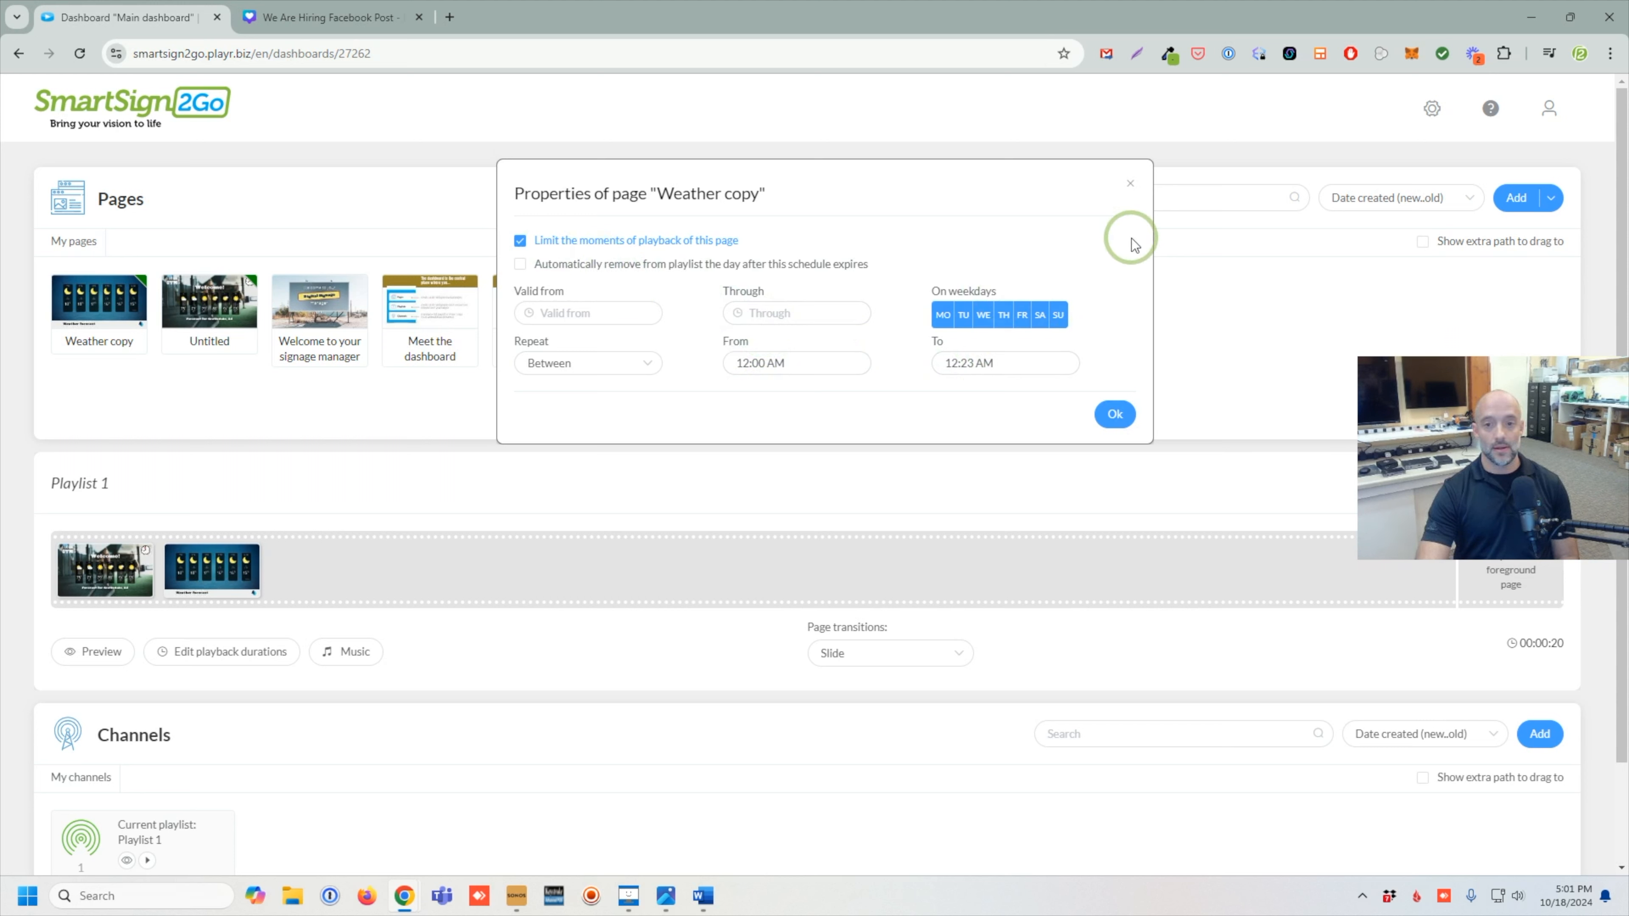
pyautogui.click(1130, 184)
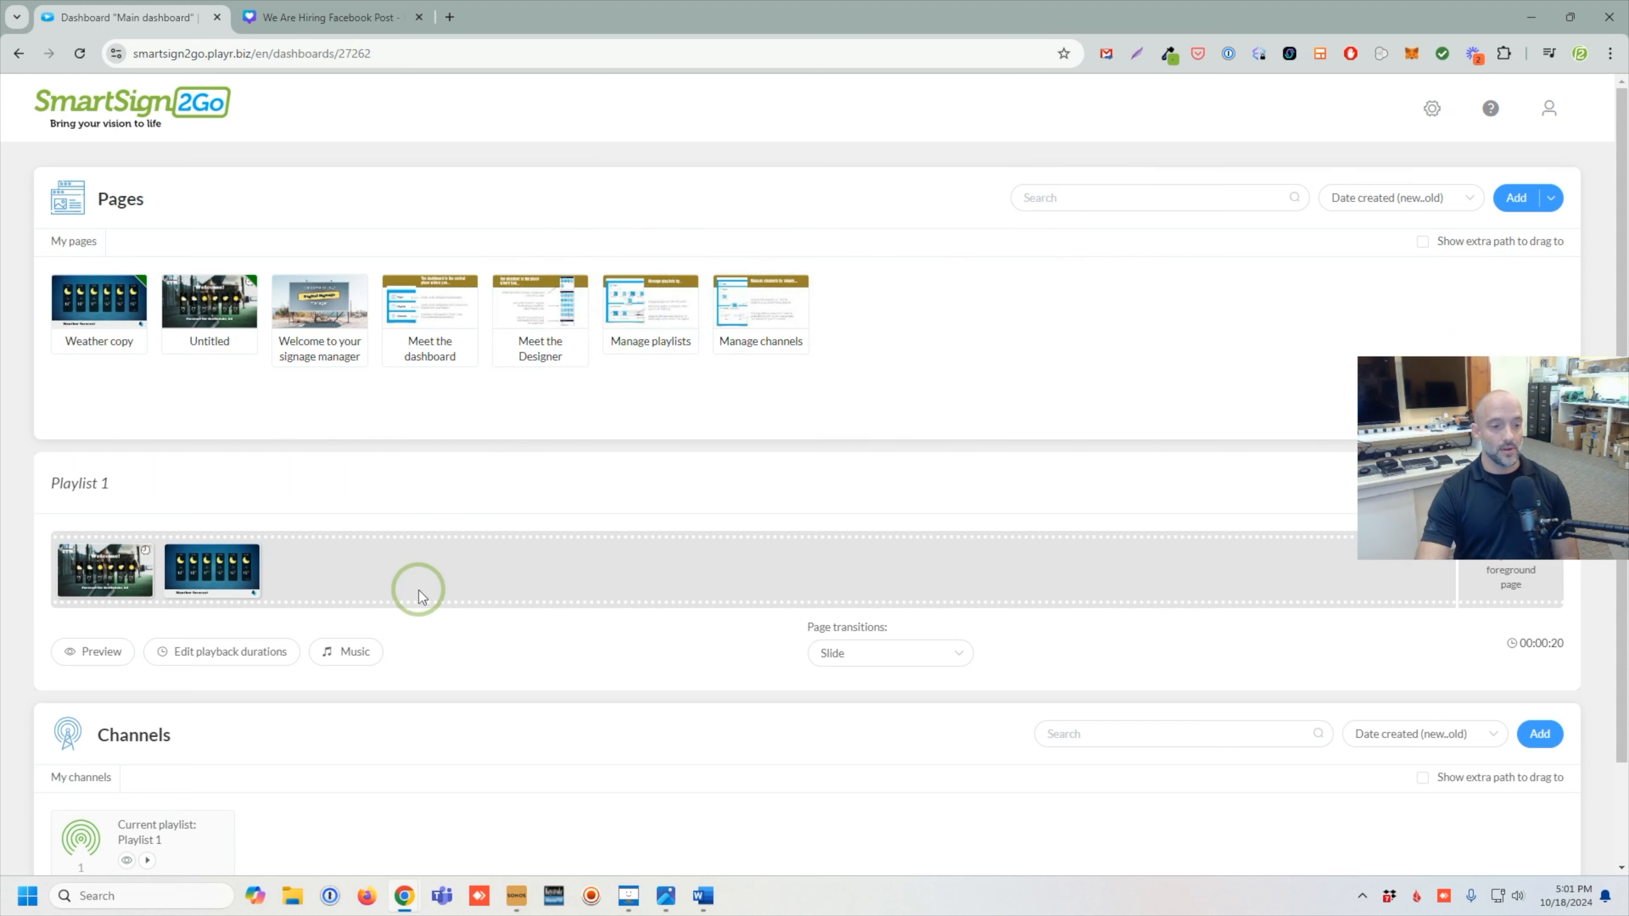
# - Examine the playlist's background music sources, including a selected station and an own web address, without applying one
pyautogui.click(353, 654)
pyautogui.click(731, 273)
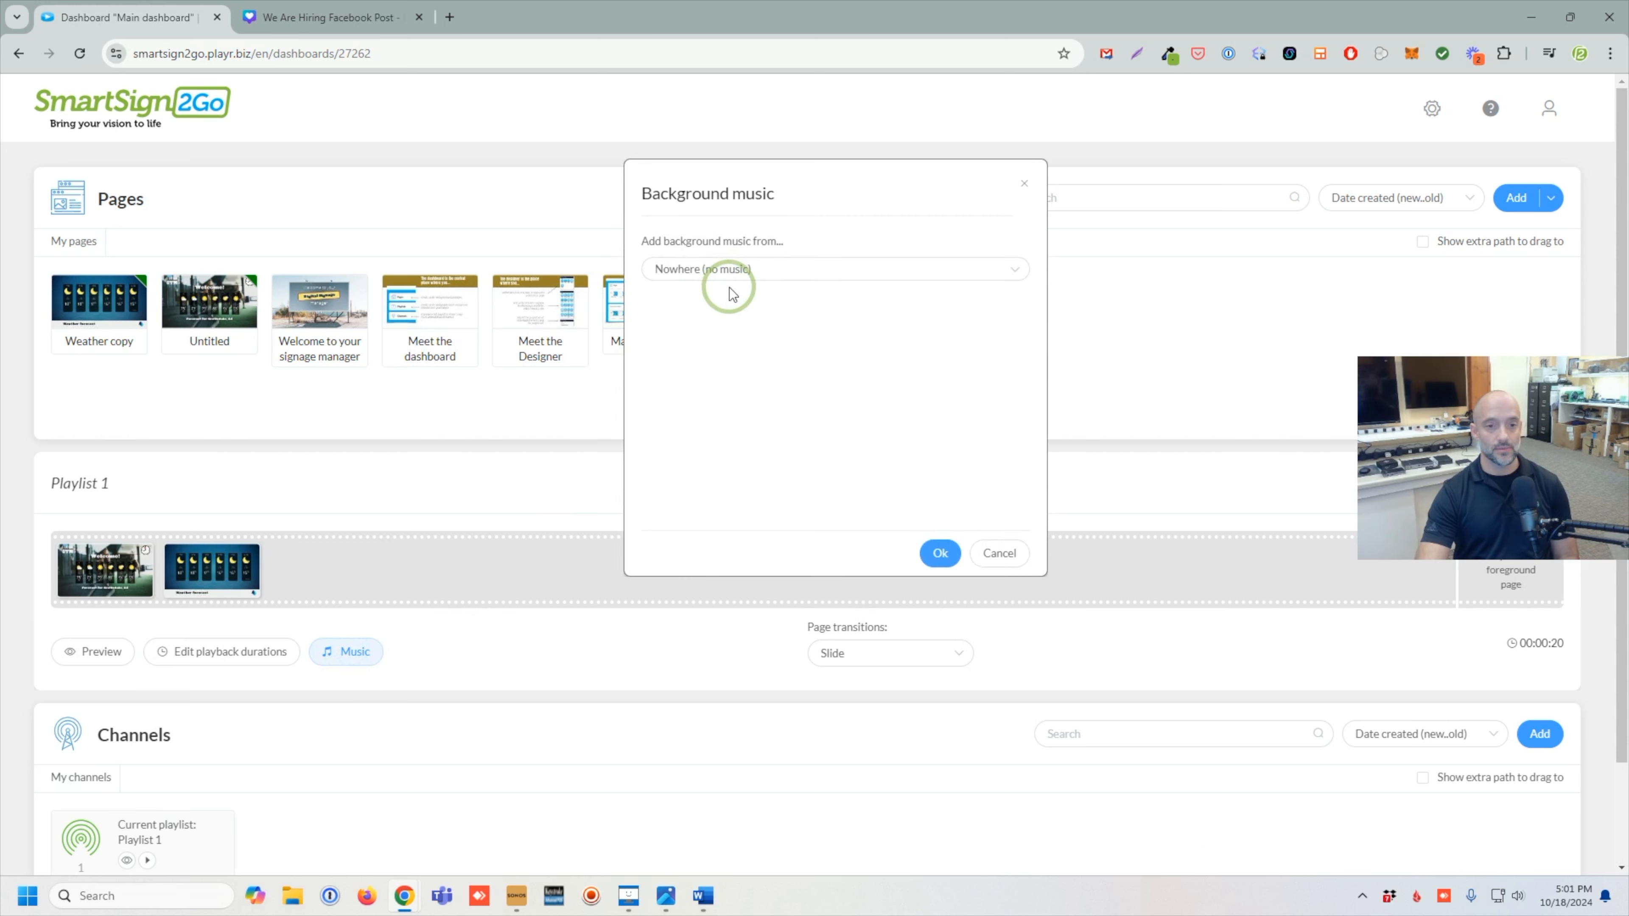
pyautogui.click(749, 334)
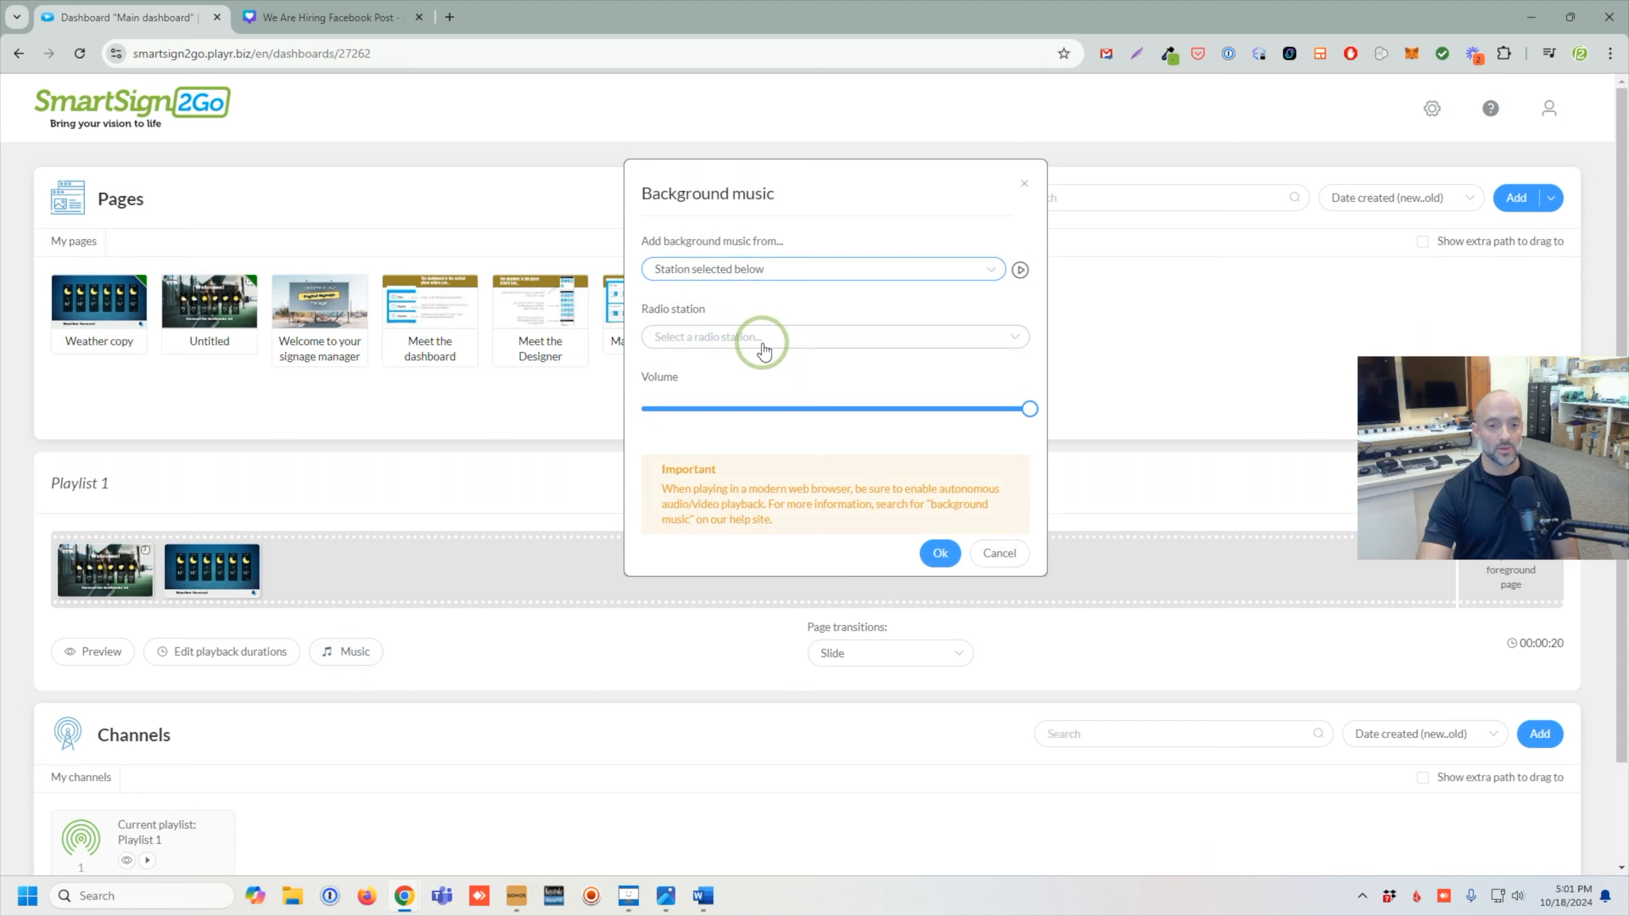
pyautogui.click(763, 268)
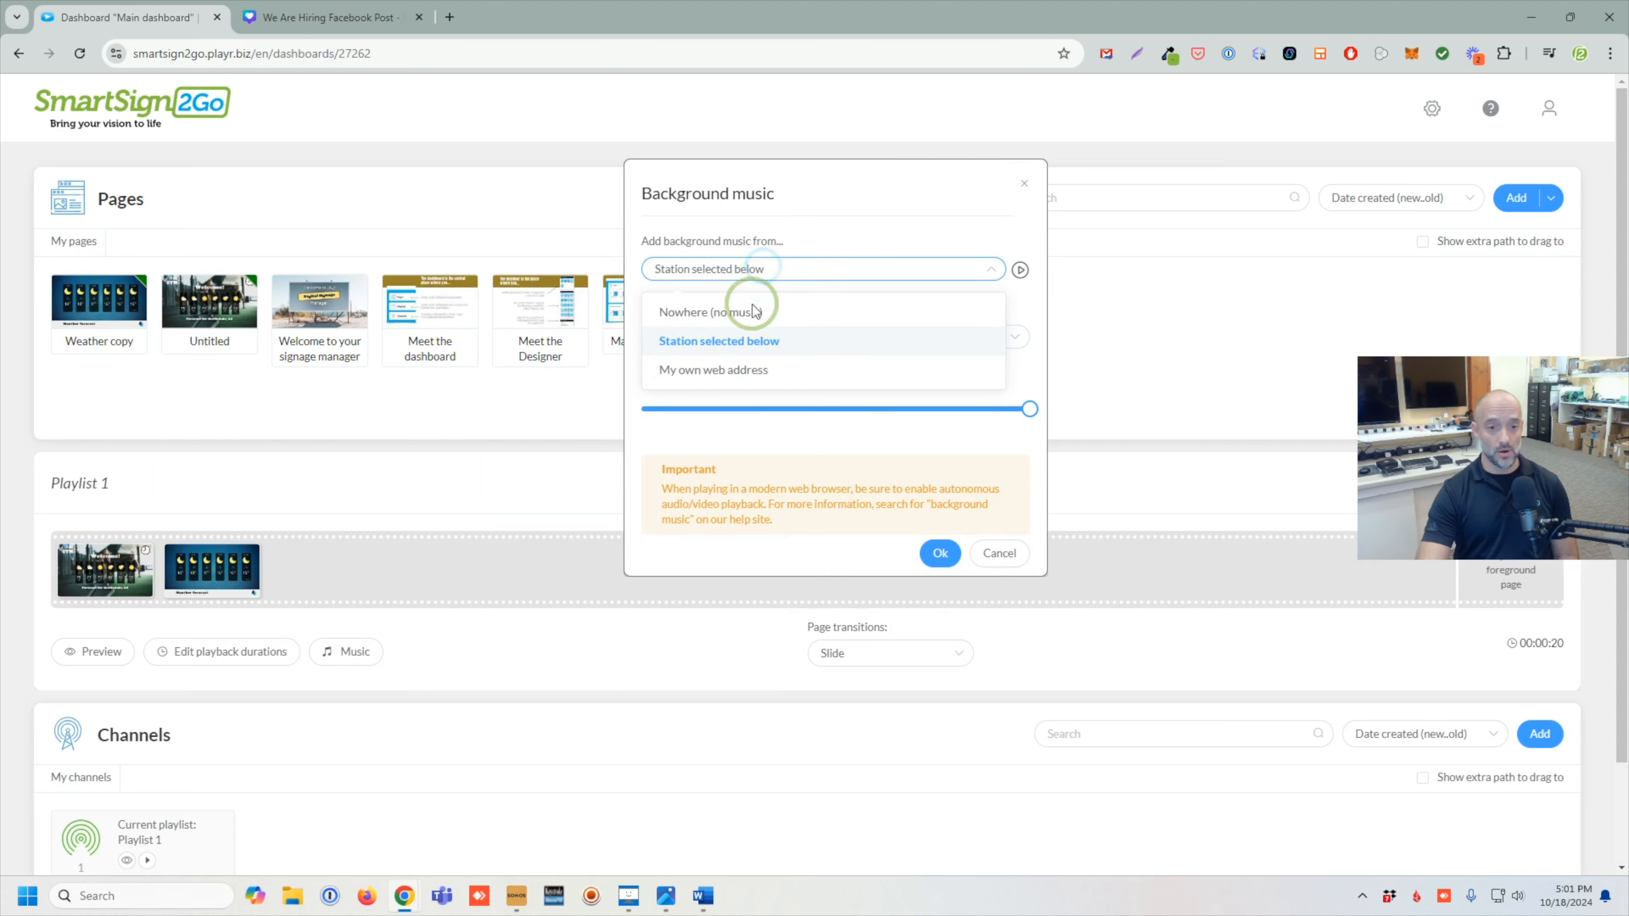
pyautogui.click(746, 368)
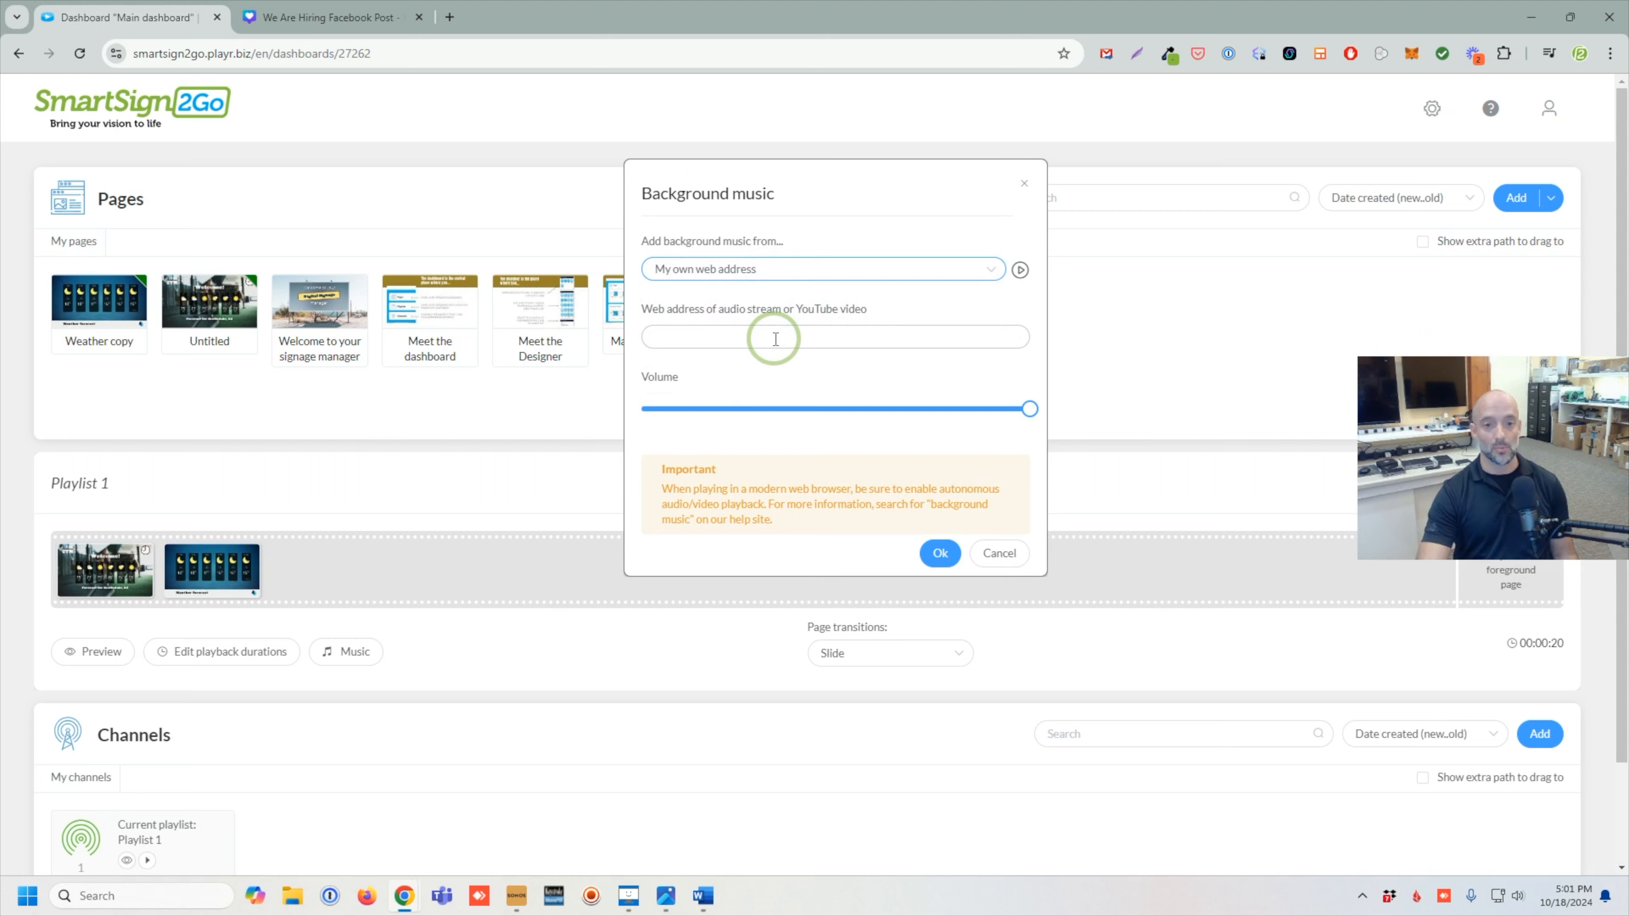
pyautogui.click(993, 552)
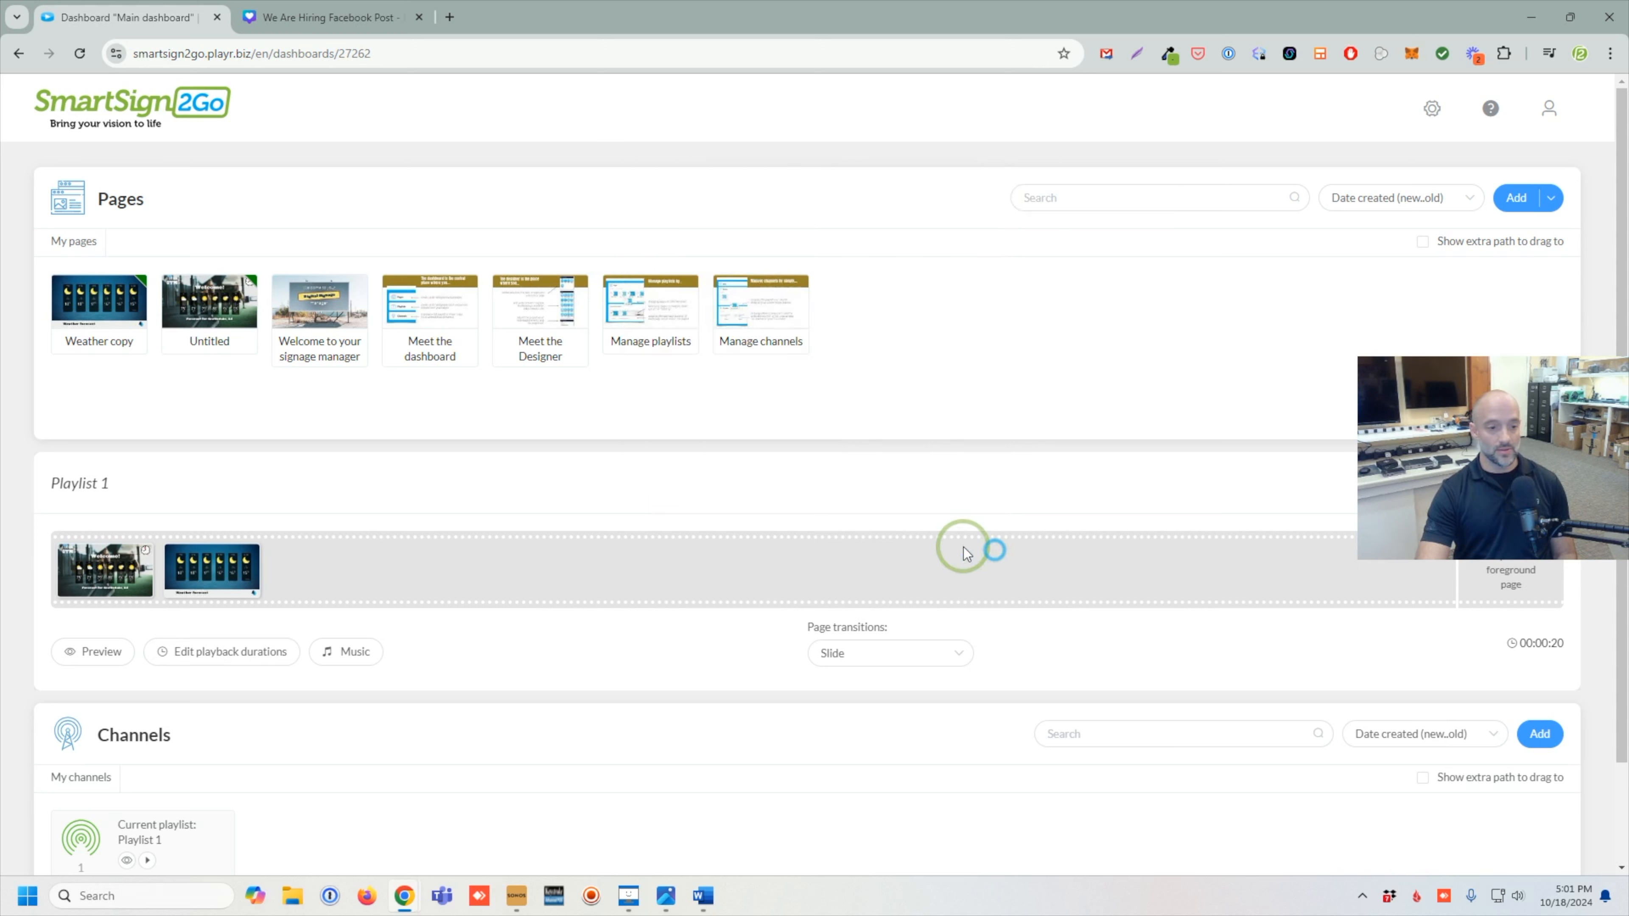
# - Examine the page transition options for Playlist 1 without changing the selection, and close the playlist
pyautogui.click(850, 659)
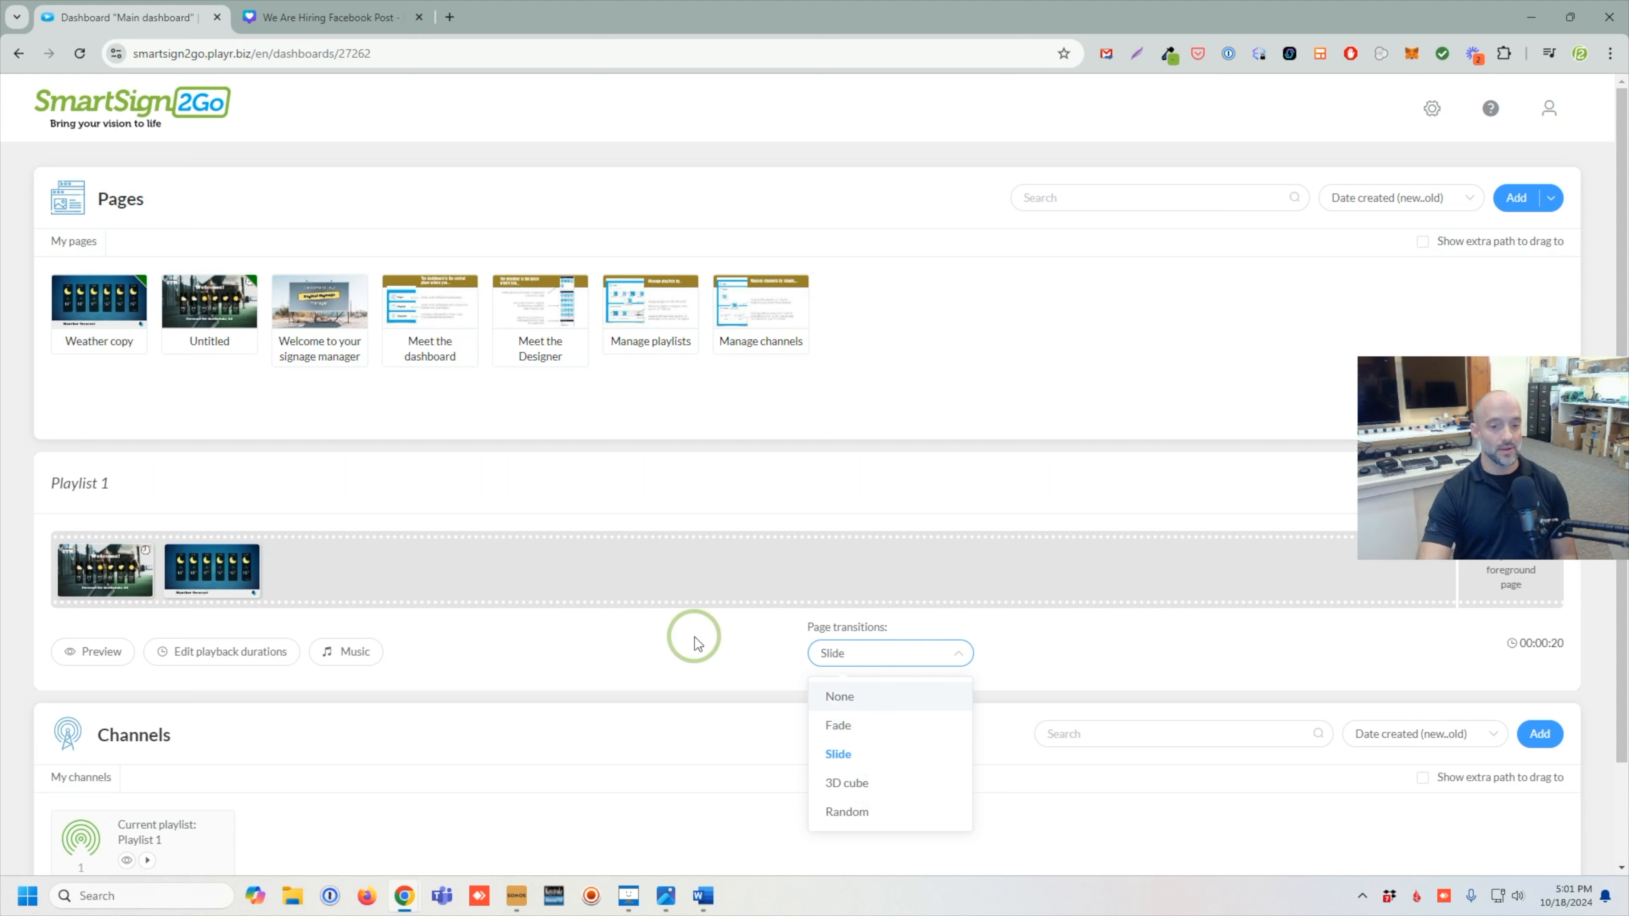
pyautogui.click(619, 643)
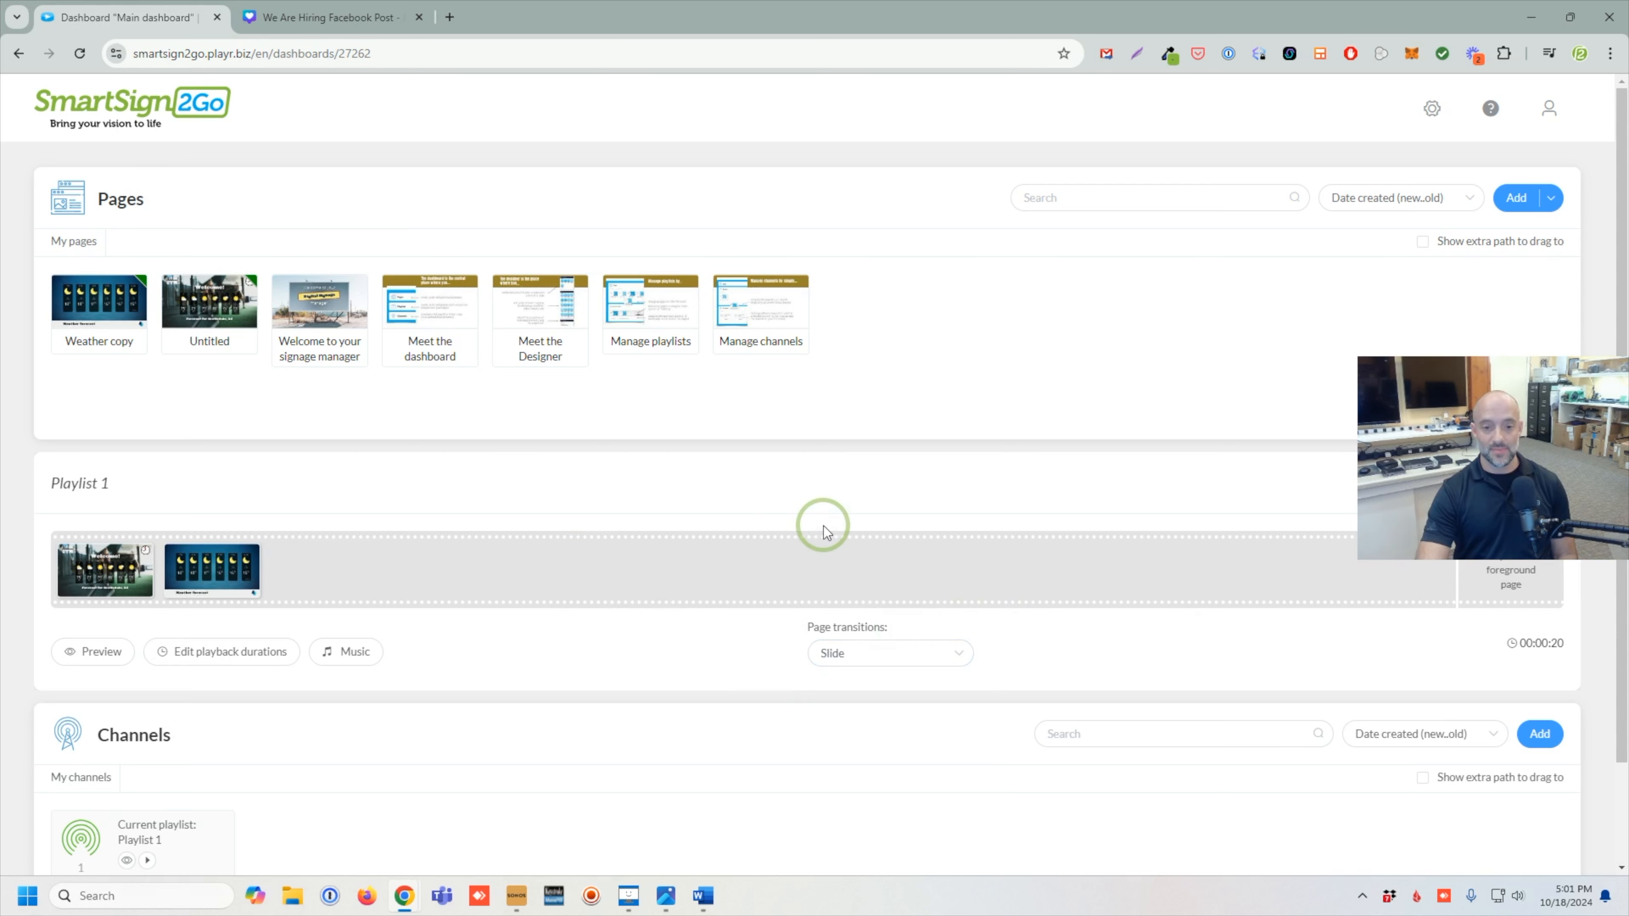
pyautogui.click(746, 479)
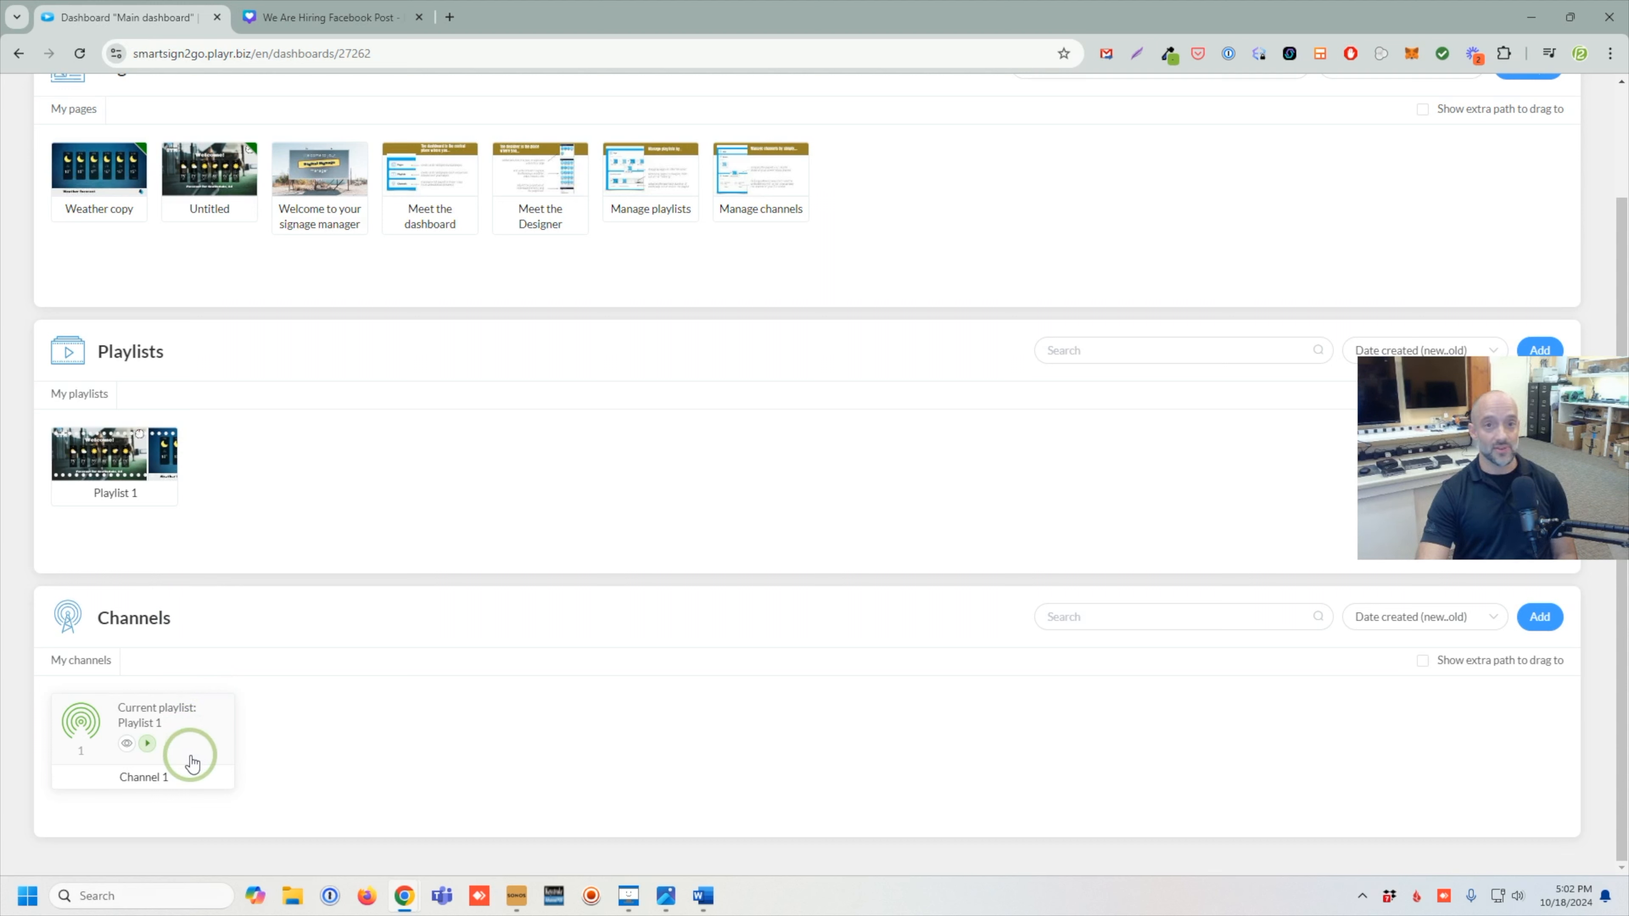
# - Examine the ways to play Channel 1, including registration of a new playback device, without registering one
pyautogui.click(147, 743)
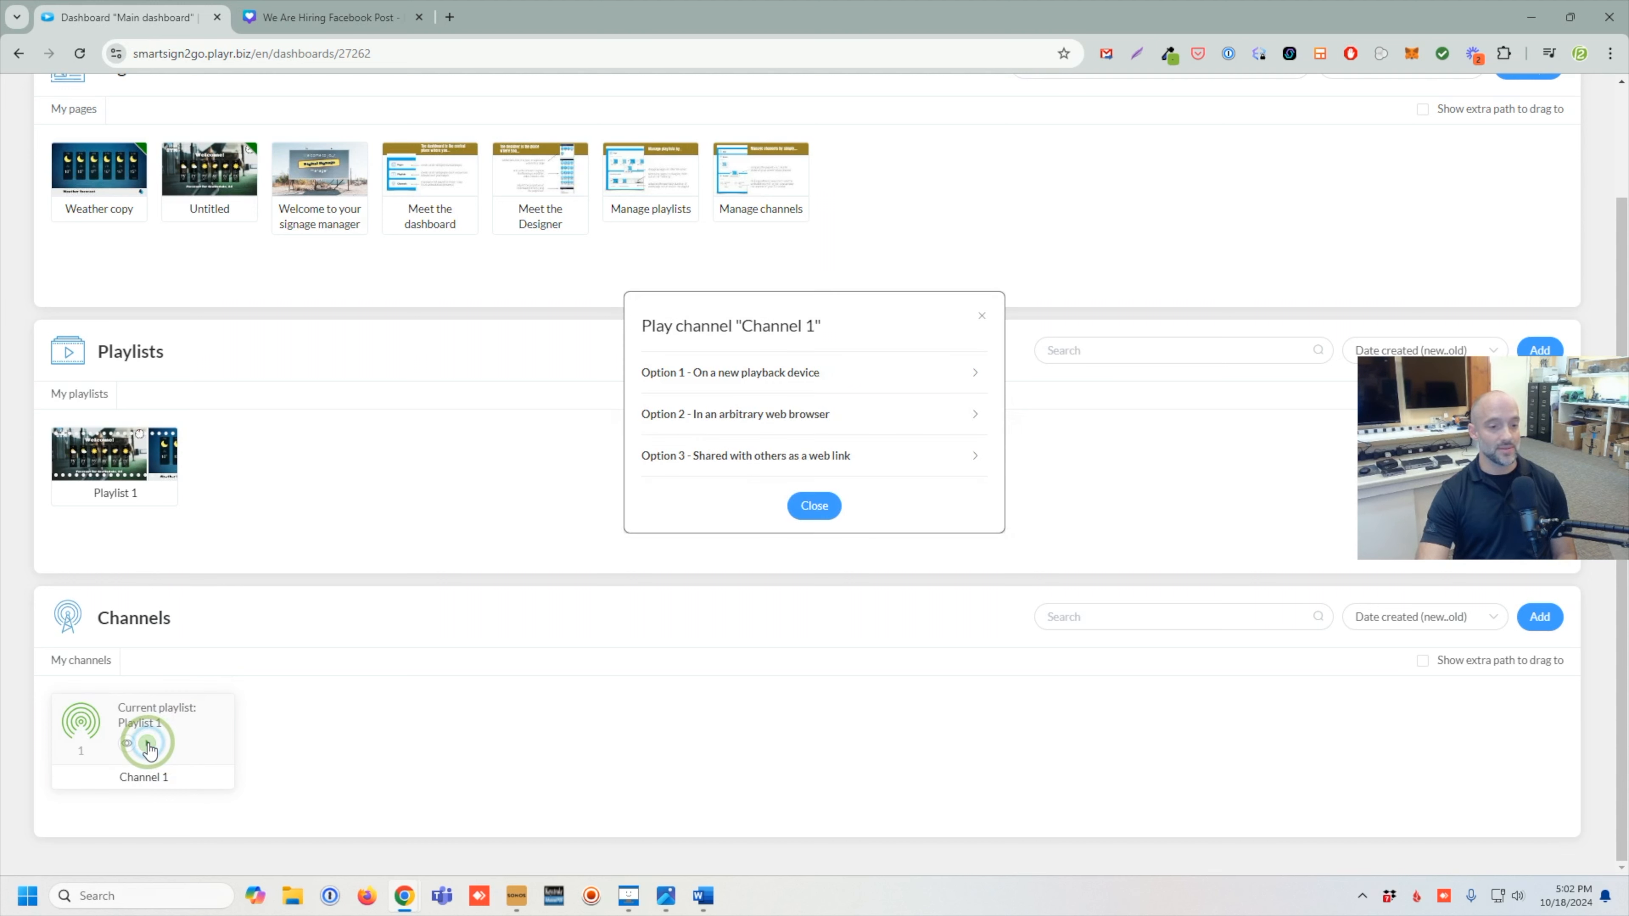
pyautogui.click(762, 375)
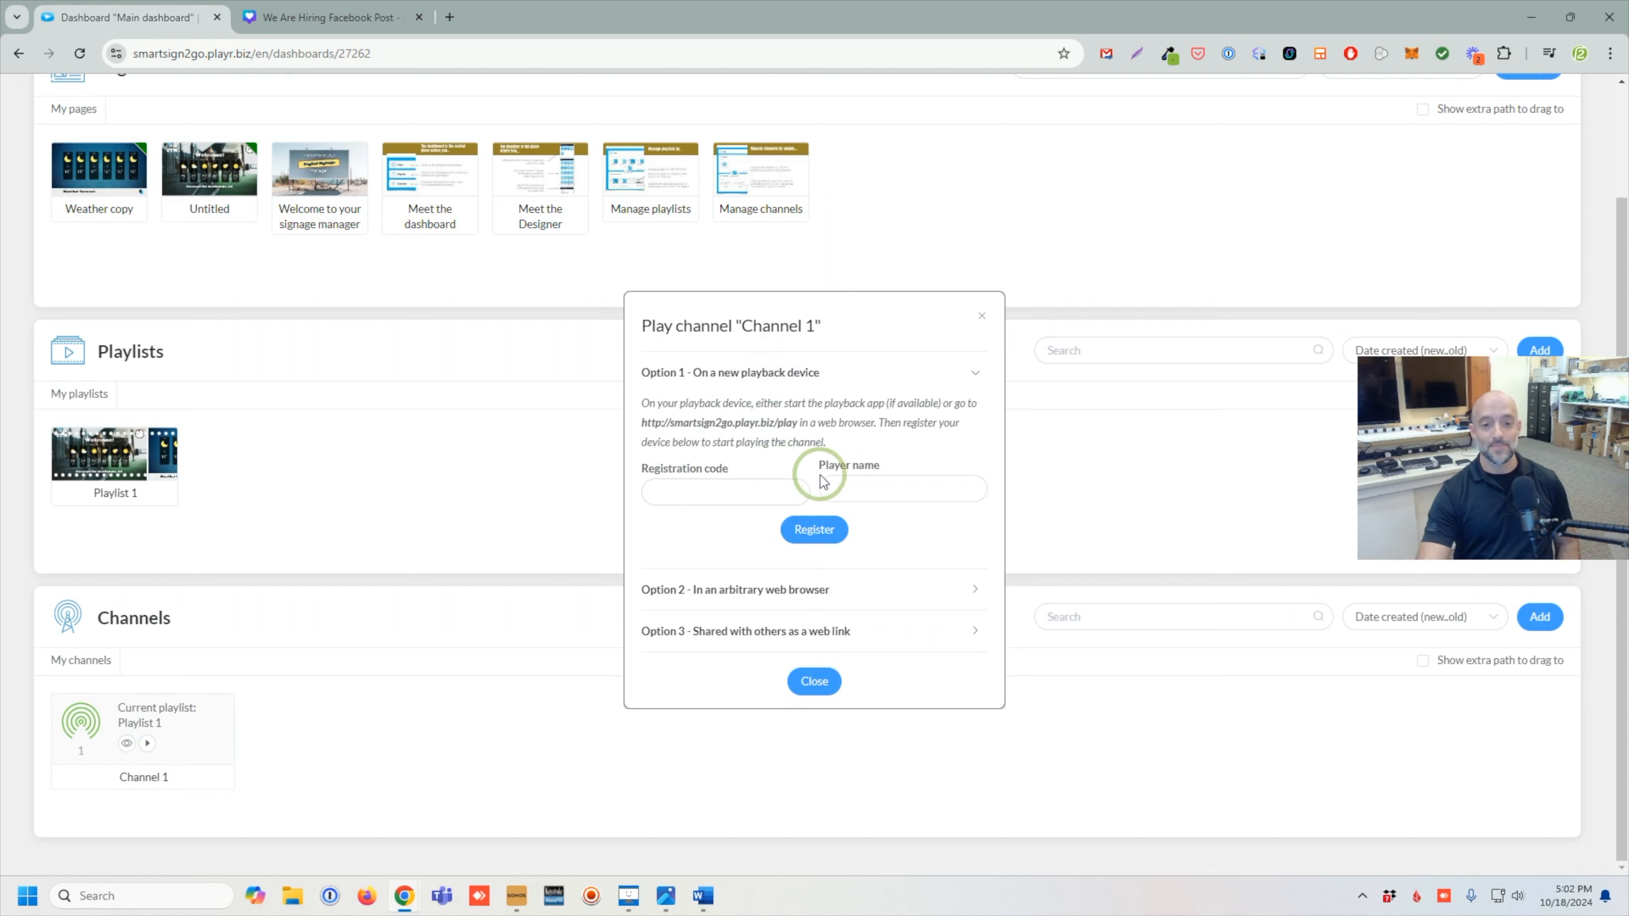
pyautogui.click(982, 317)
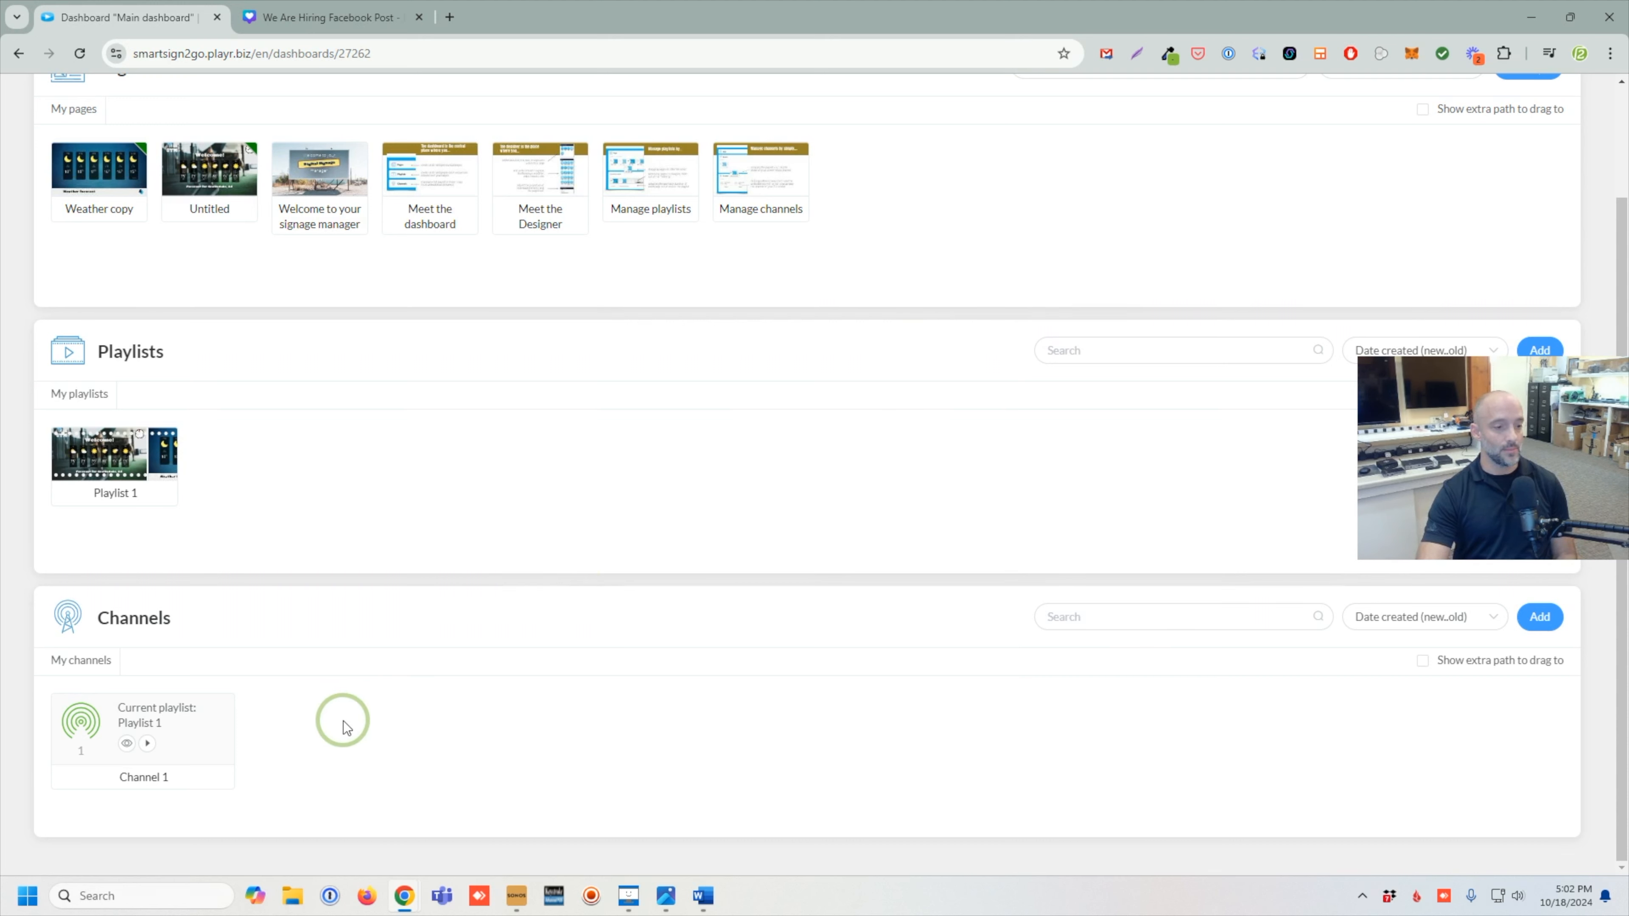
# - Examine Playlist 1's schedule in Channel 1, switching its playback to Incidentally and back to Continuously, and close the channel without saving
pyautogui.click(202, 733)
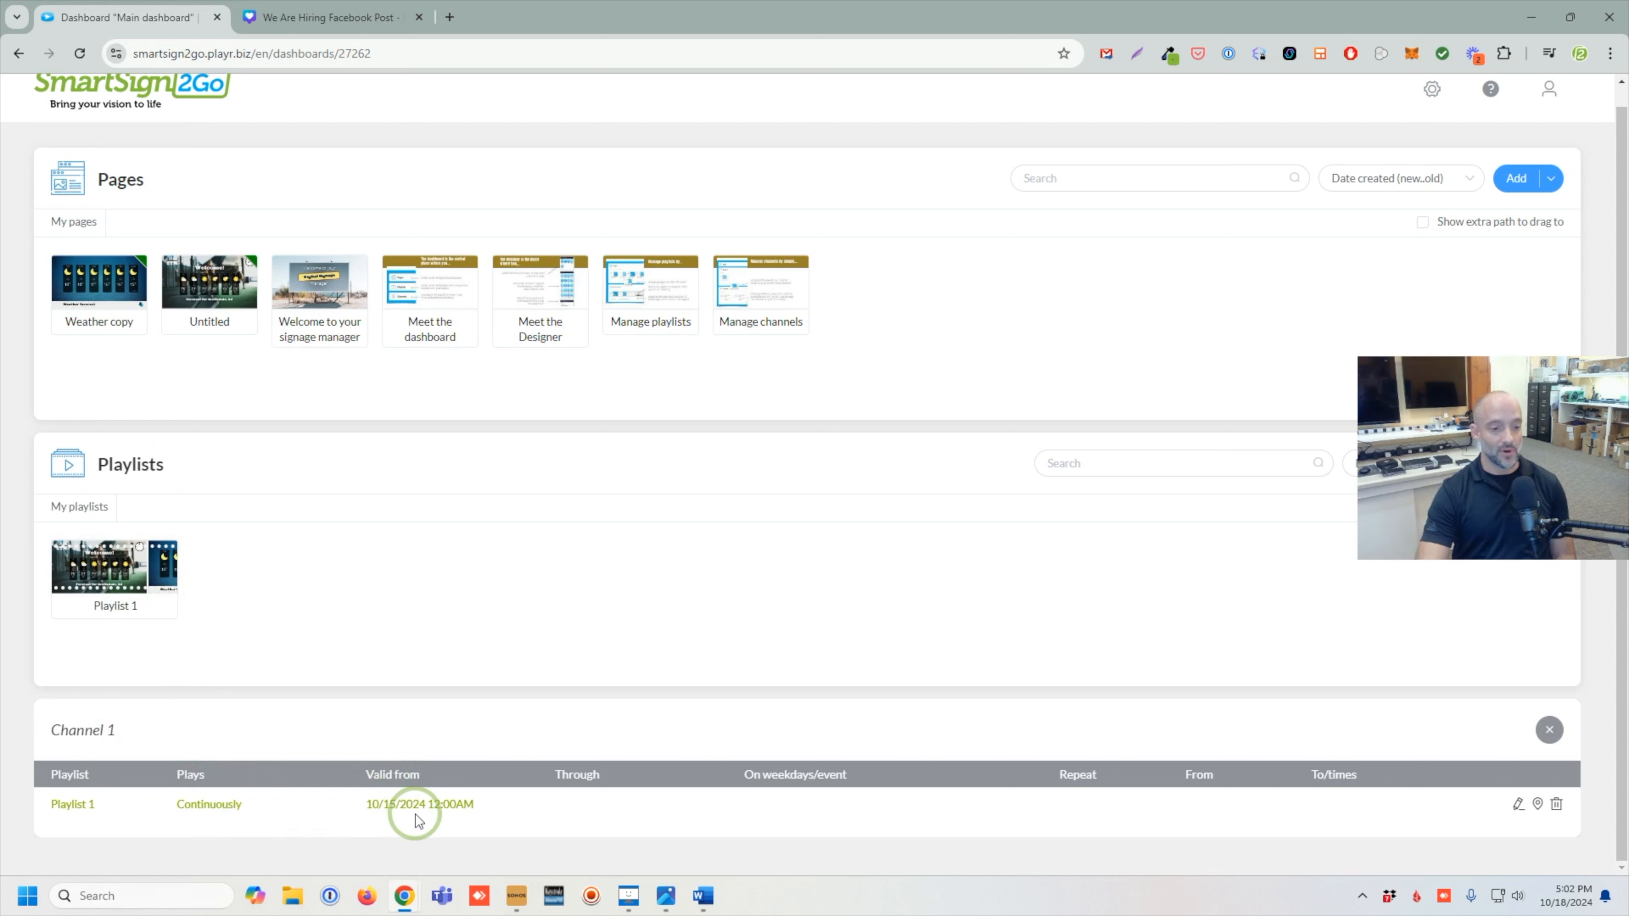
pyautogui.click(1518, 806)
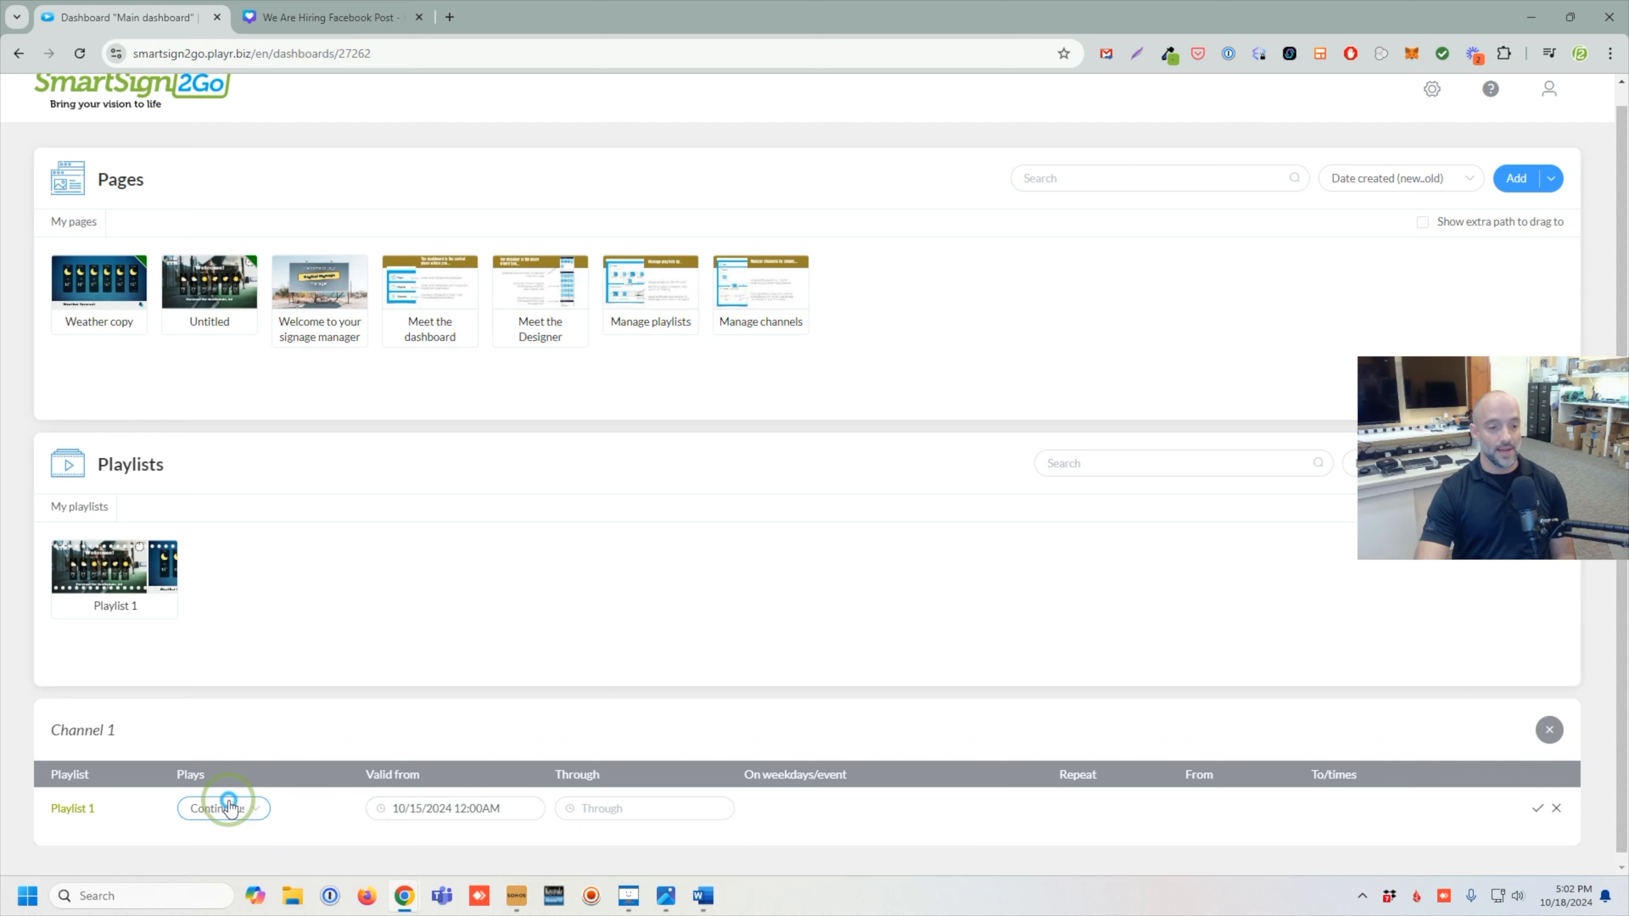
pyautogui.click(229, 805)
pyautogui.click(239, 756)
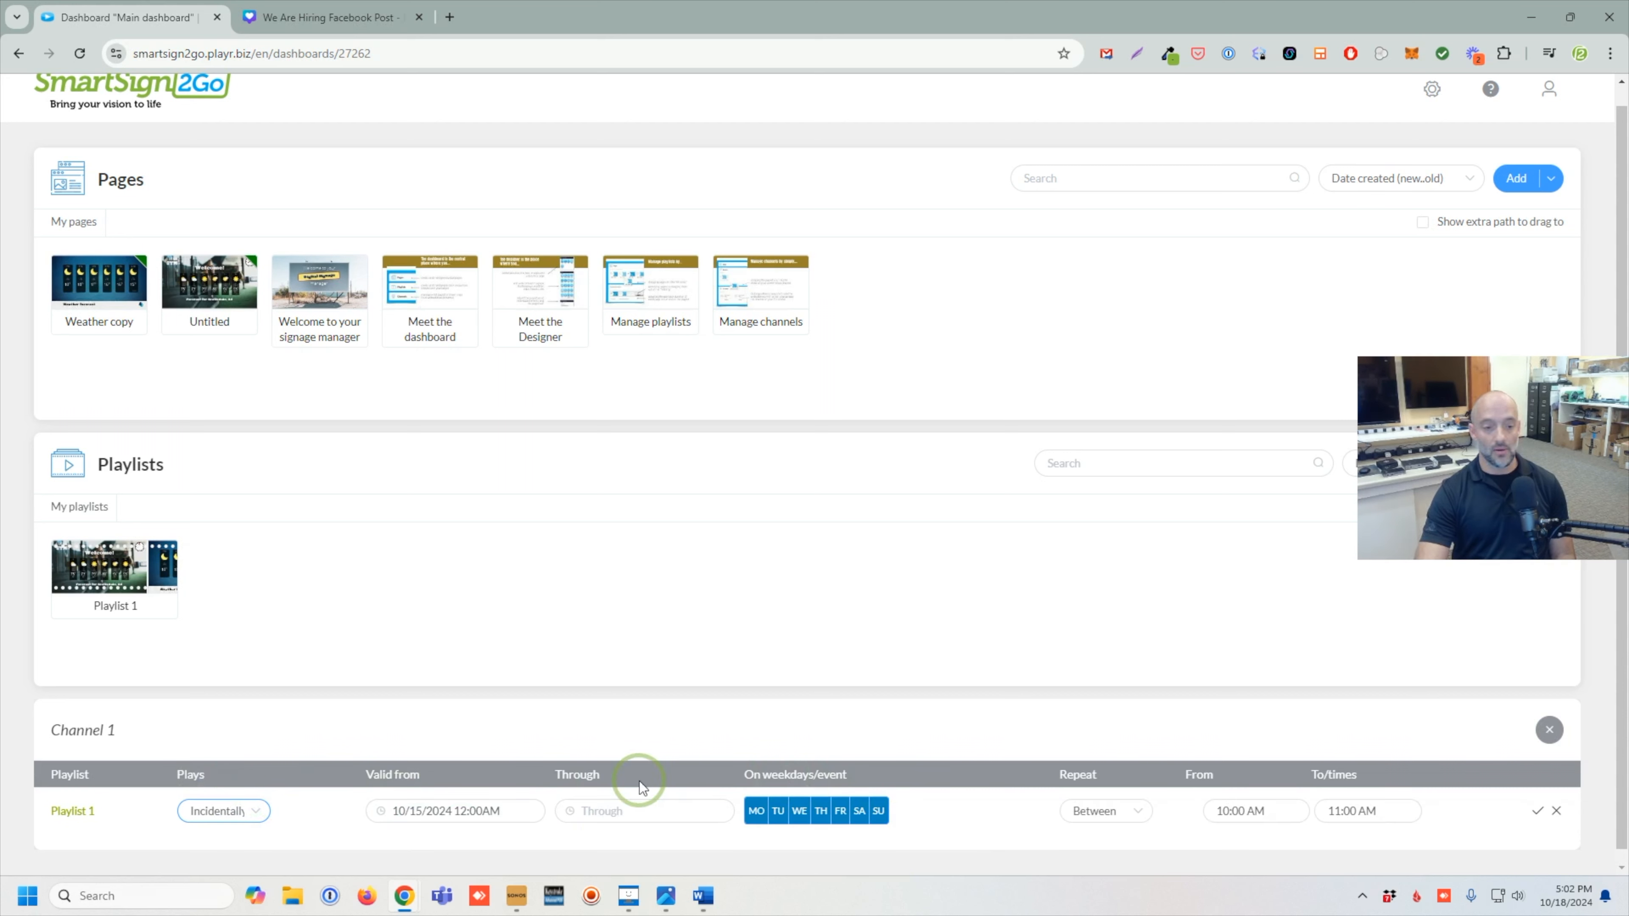
pyautogui.click(239, 812)
pyautogui.click(234, 741)
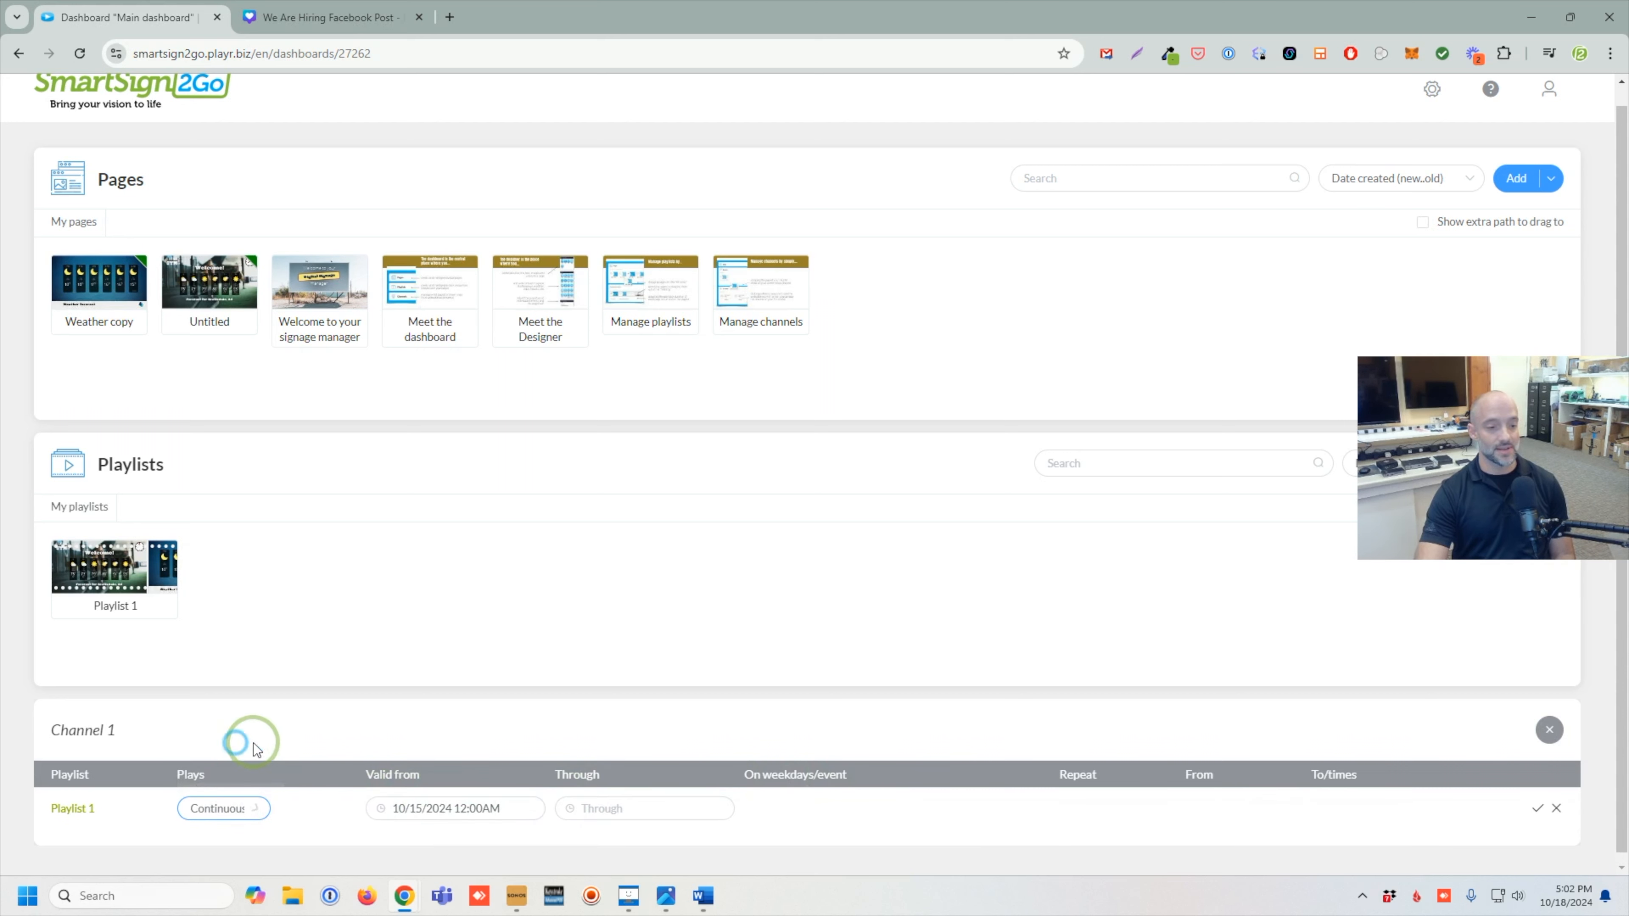
pyautogui.click(438, 744)
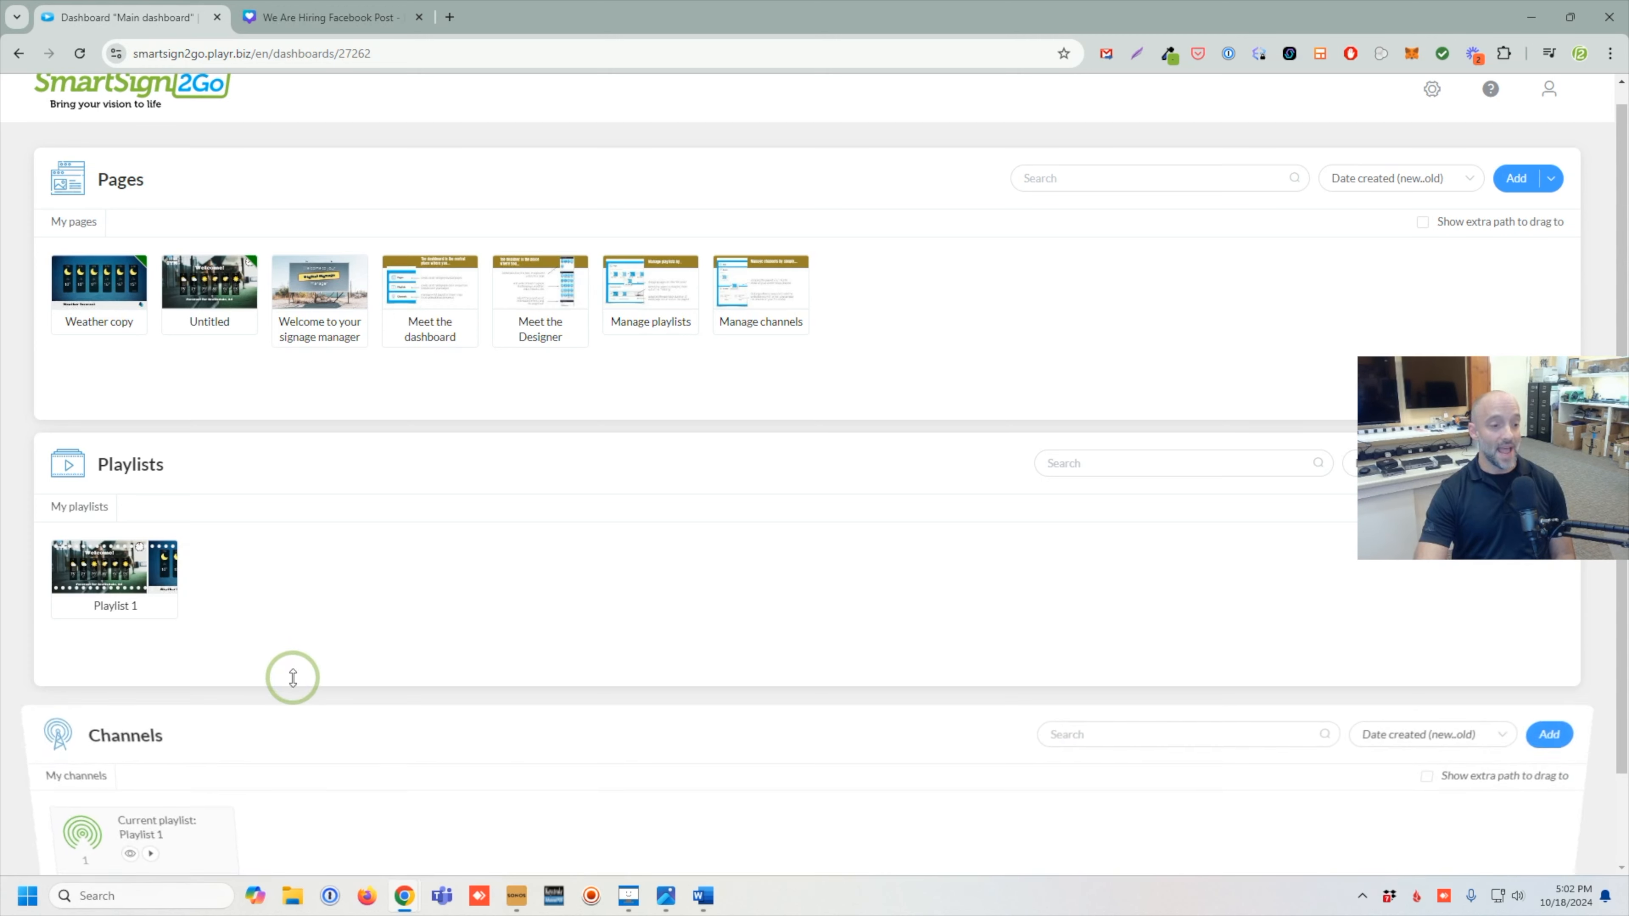
pyautogui.scroll(-2, 462, 669)
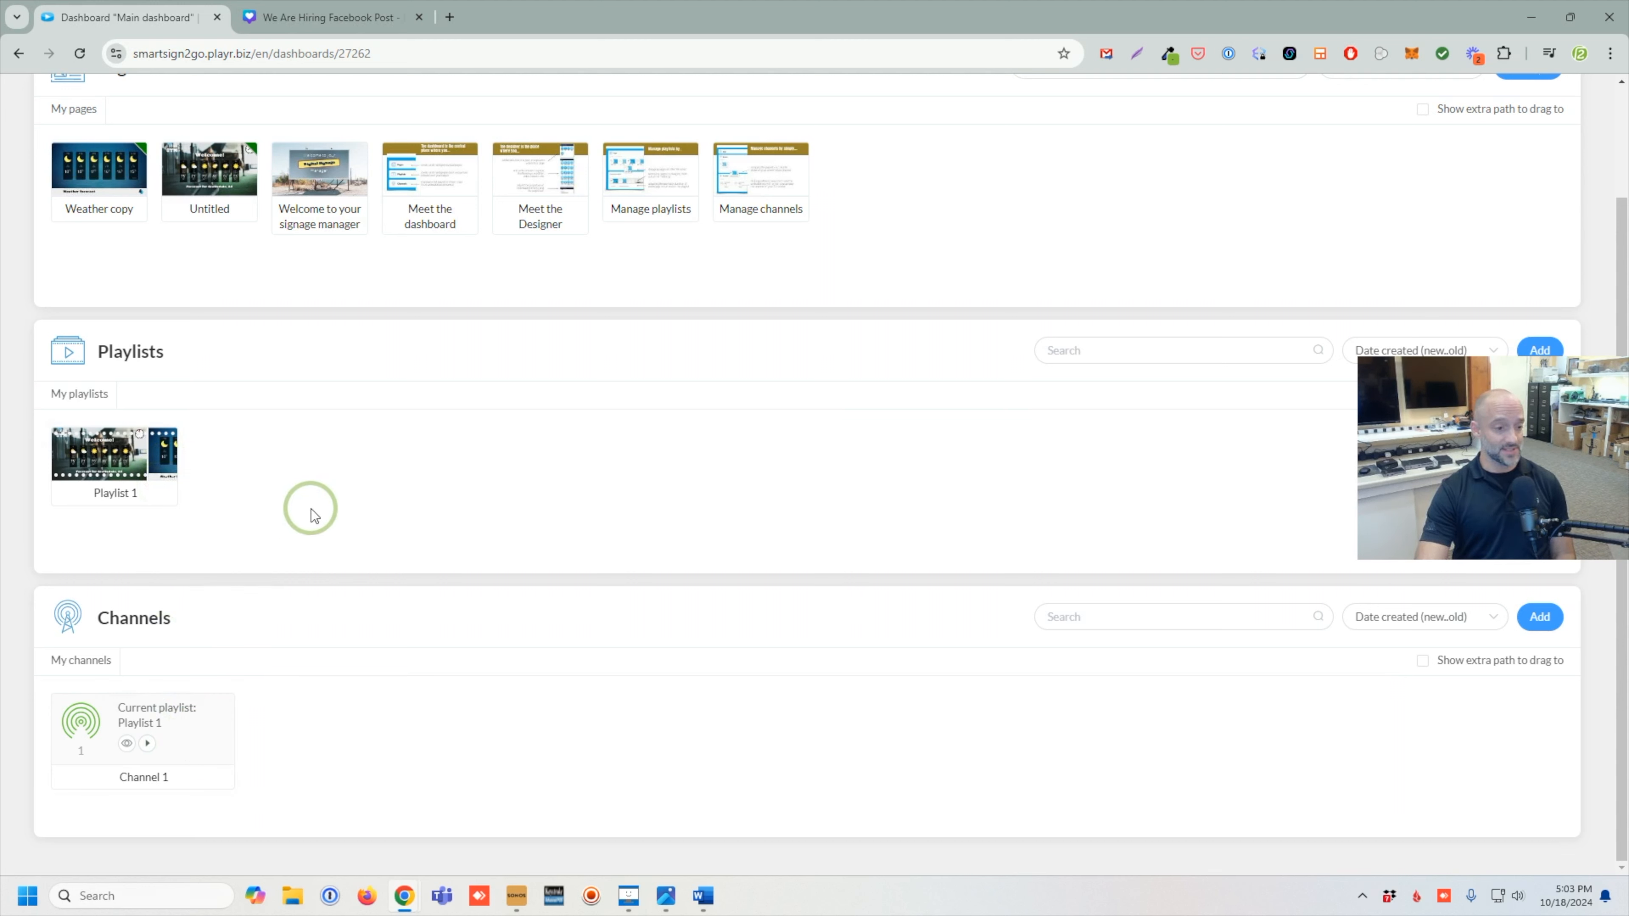
pyautogui.scroll(2, 459, 523)
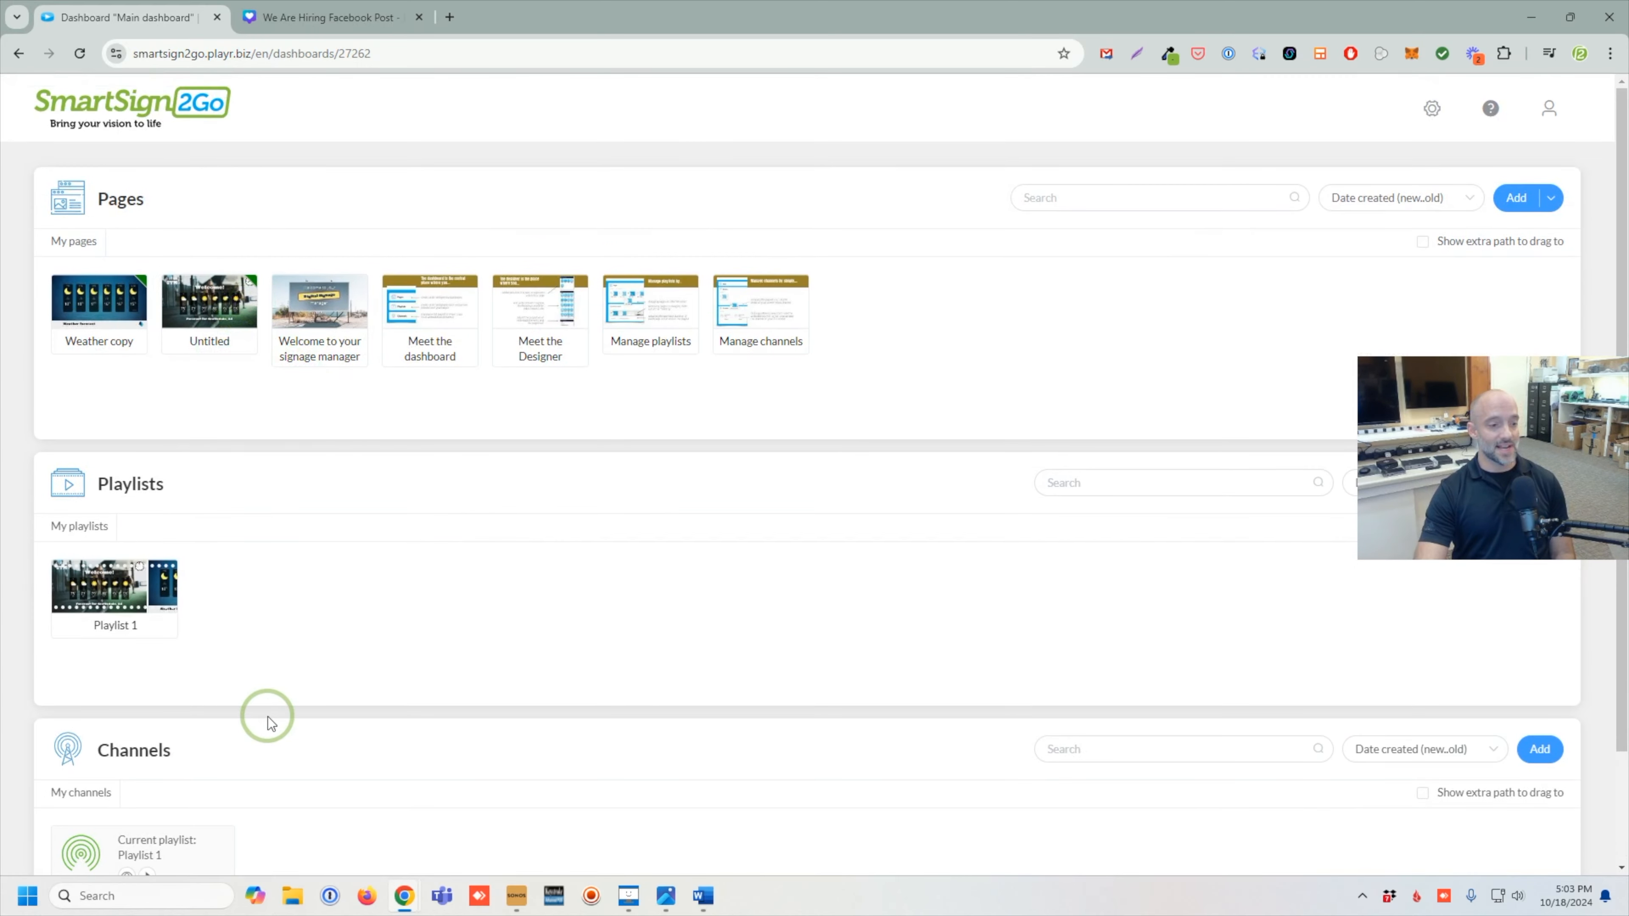
pyautogui.scroll(-1, 328, 599)
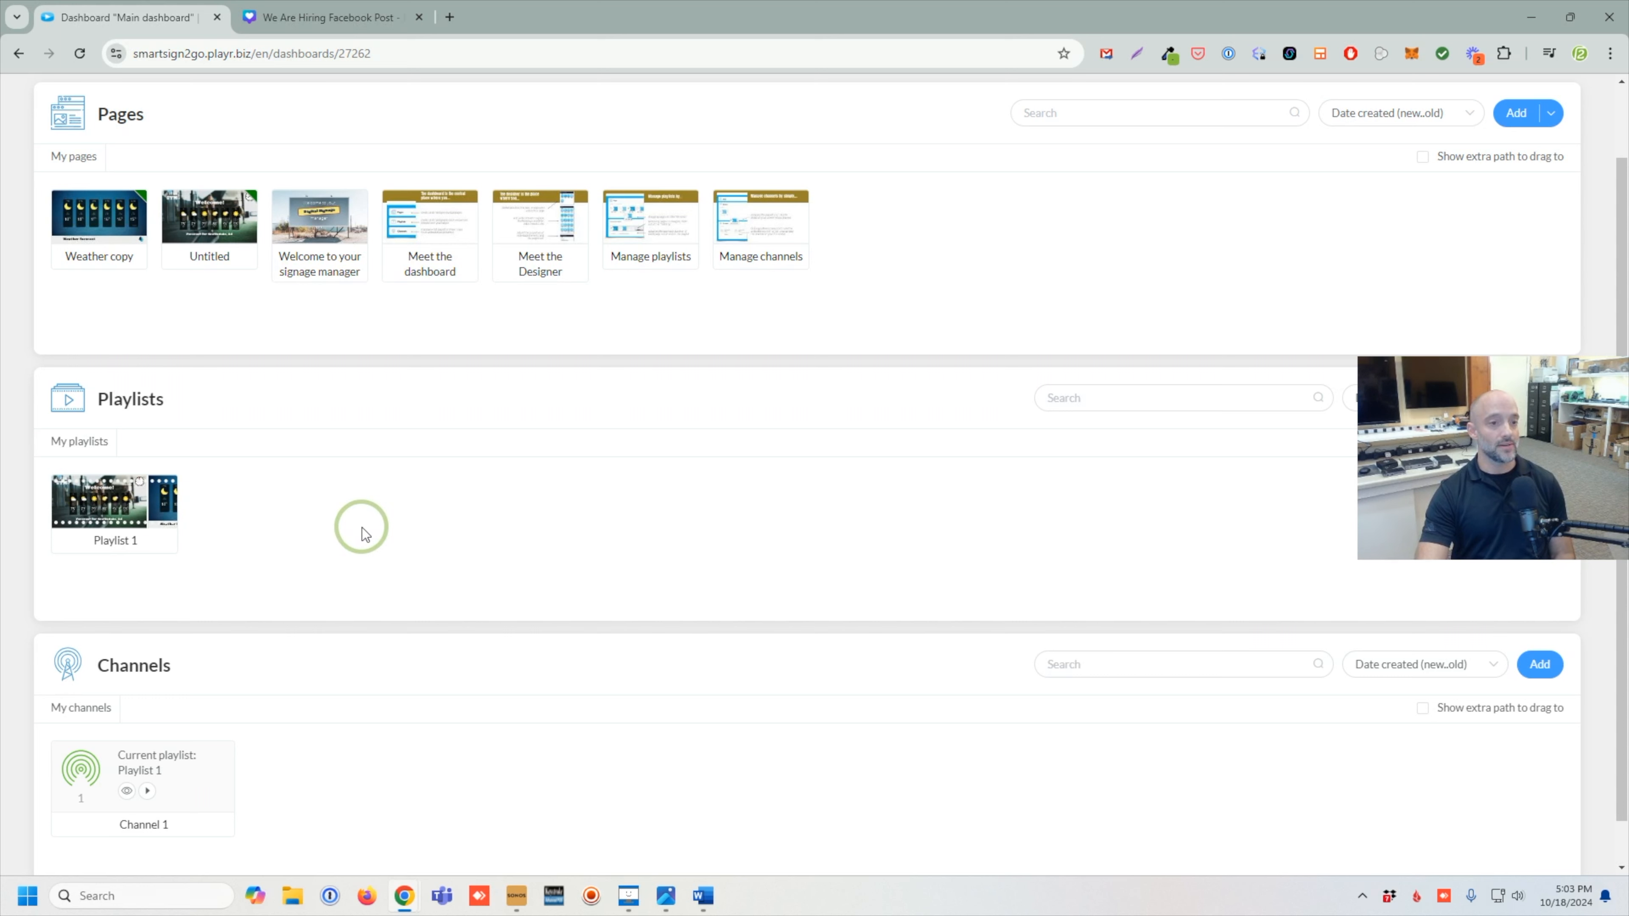
pyautogui.scroll(1, 398, 526)
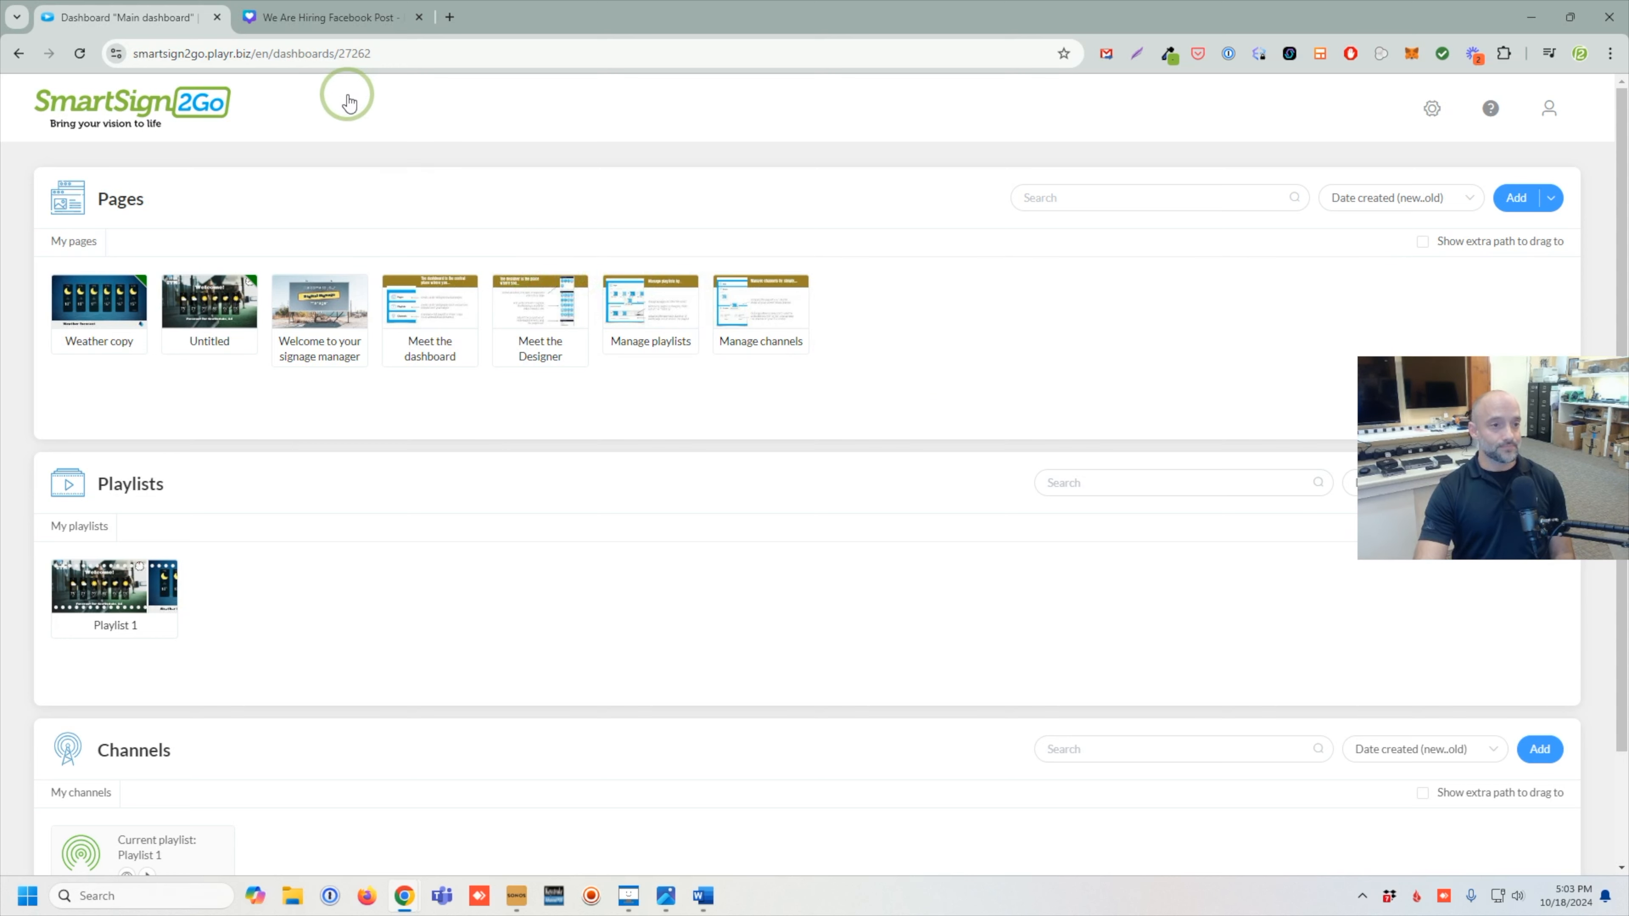
# - Switch to the We Are Hiring Facebook Post design in Canva, create a copy resized to 1920 × 1080 px and open it
pyautogui.click(339, 20)
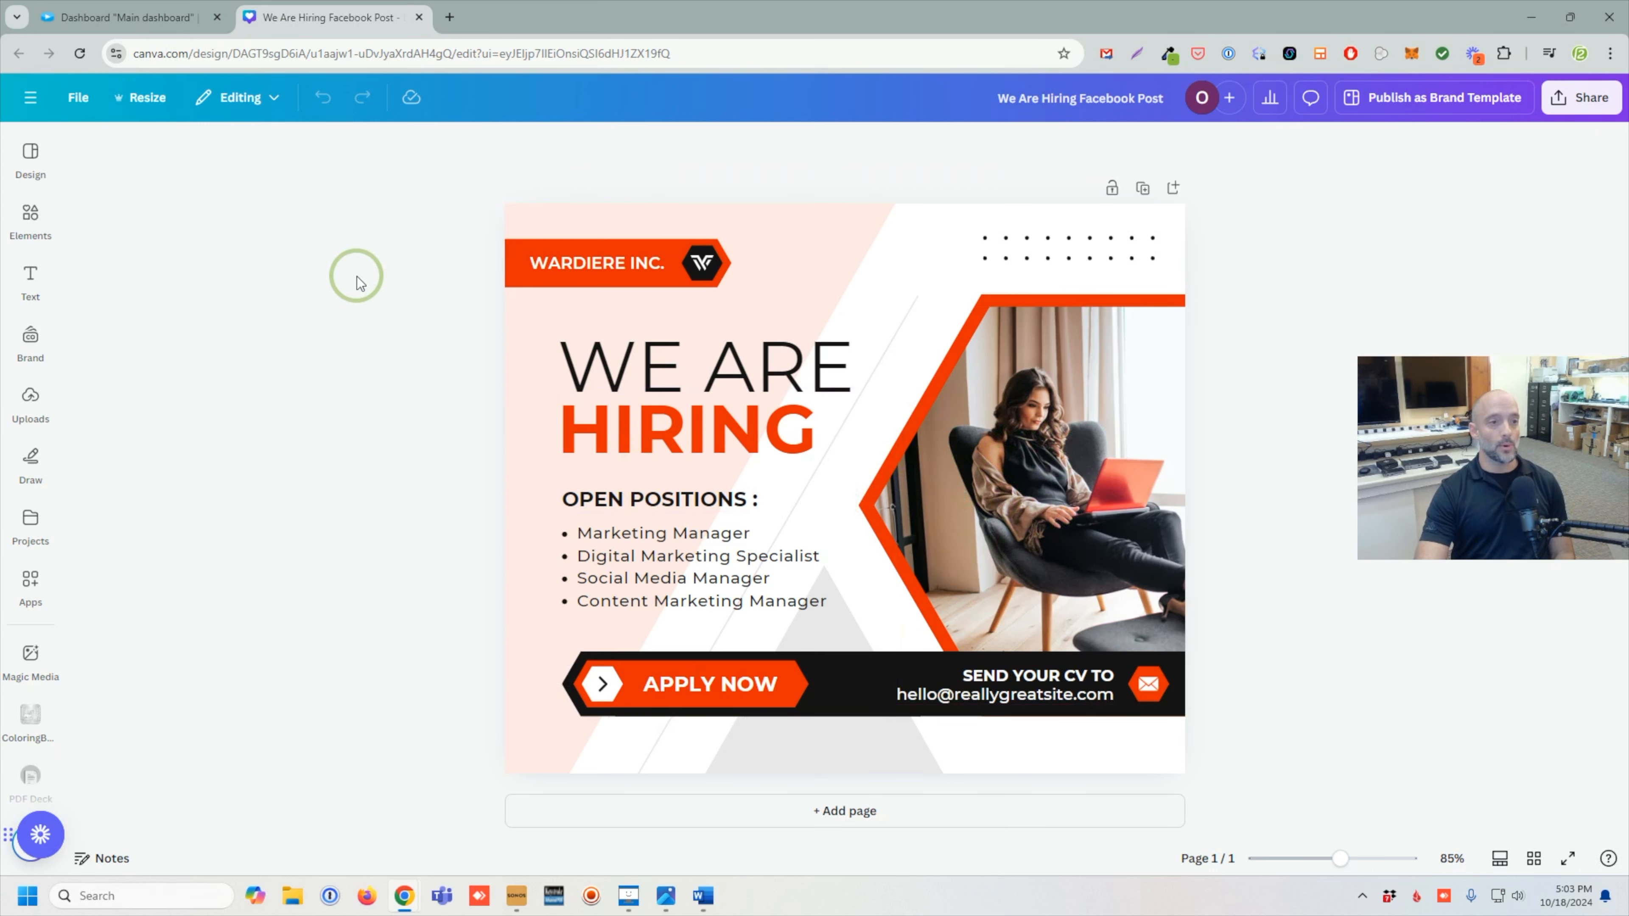
pyautogui.click(145, 101)
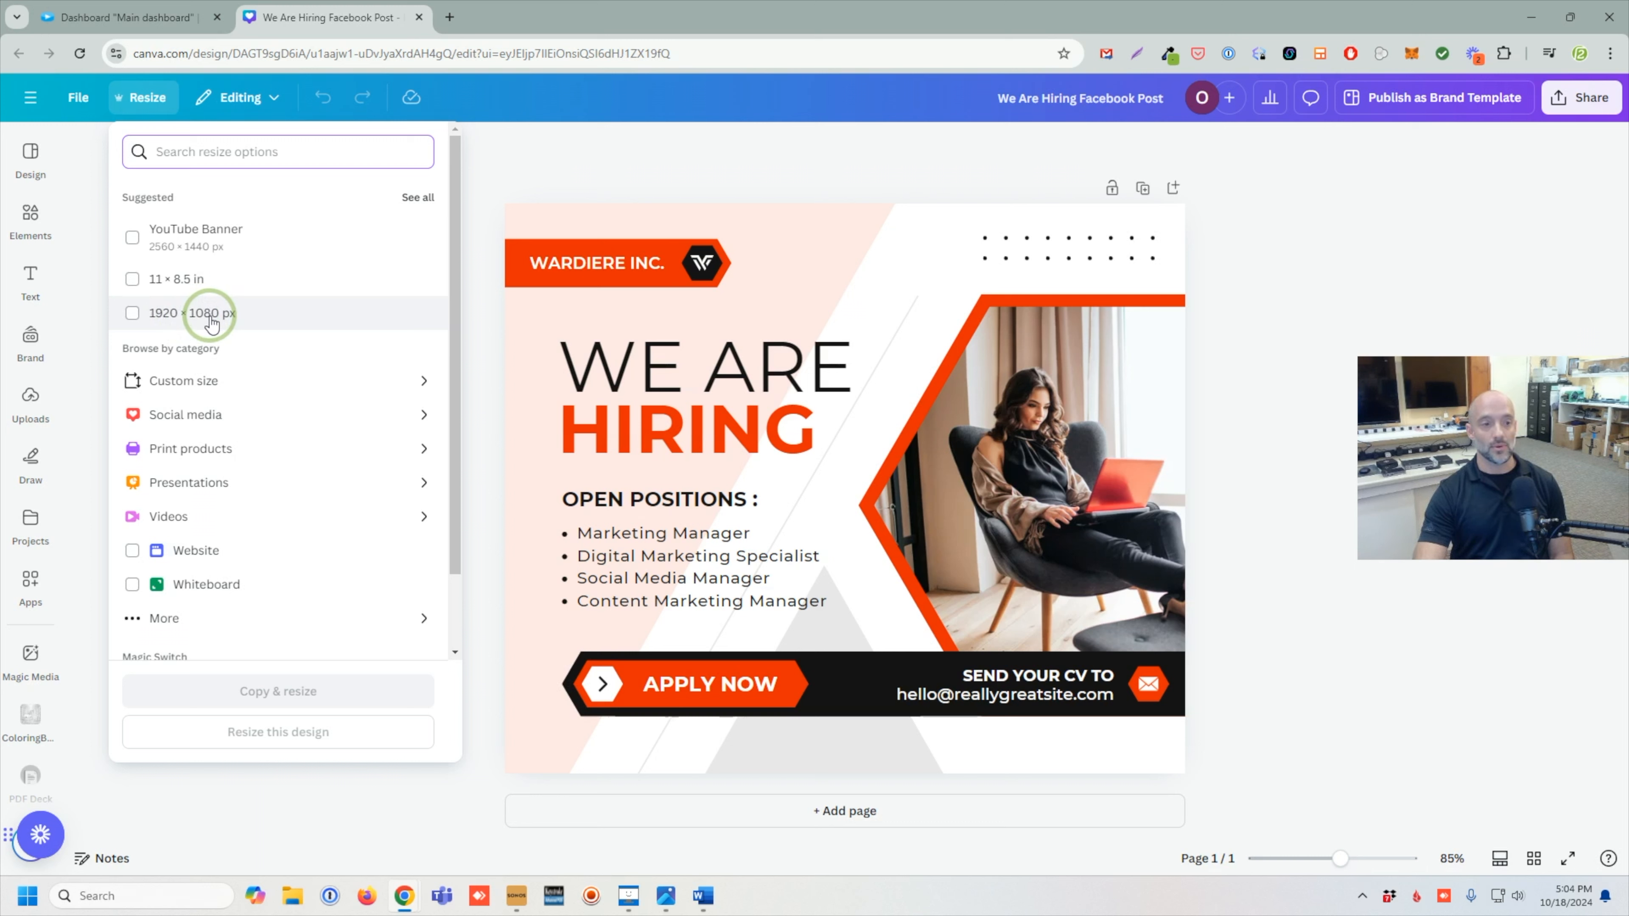
pyautogui.click(133, 314)
pyautogui.click(307, 686)
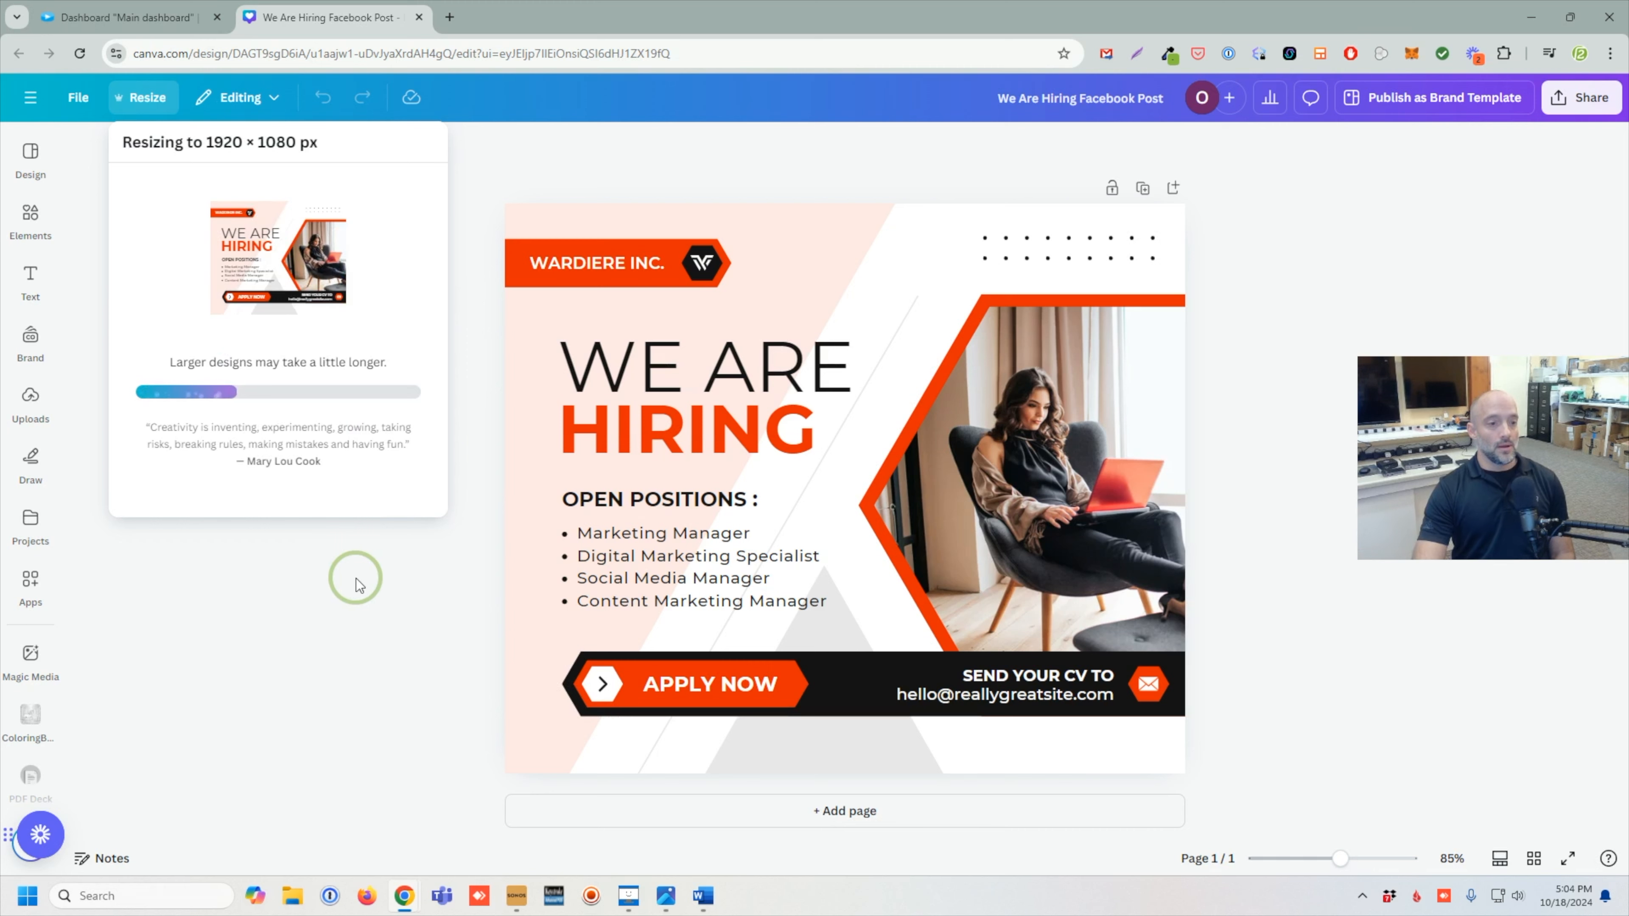
pyautogui.click(280, 287)
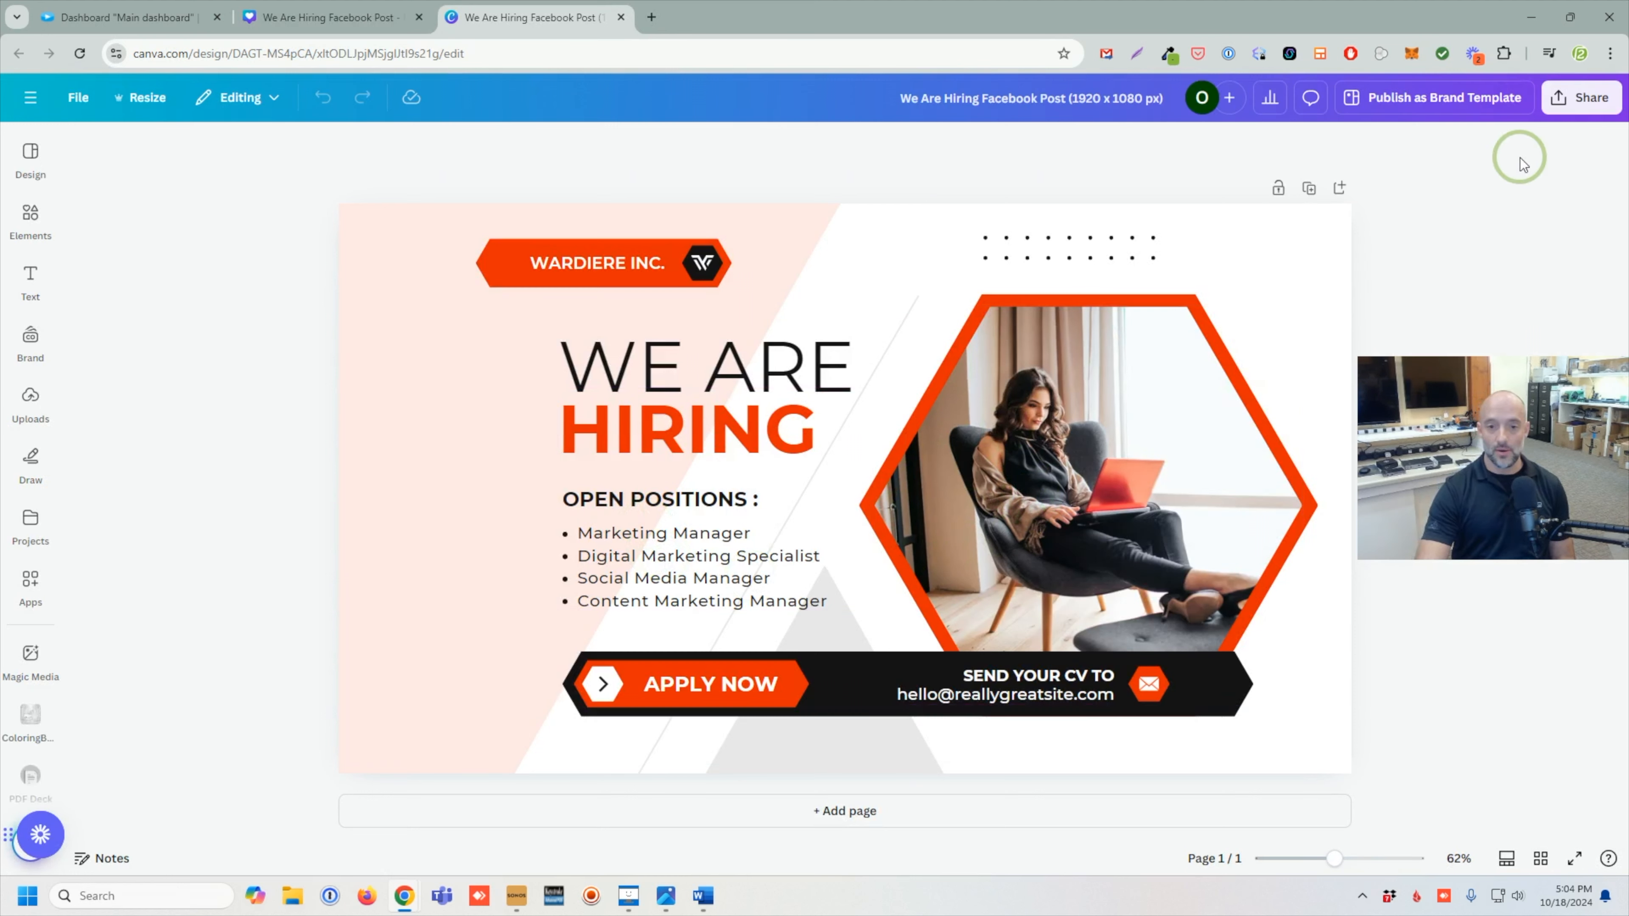
# - Search all sharing options of the resized design for "playr" and select the Playr app
pyautogui.click(1585, 97)
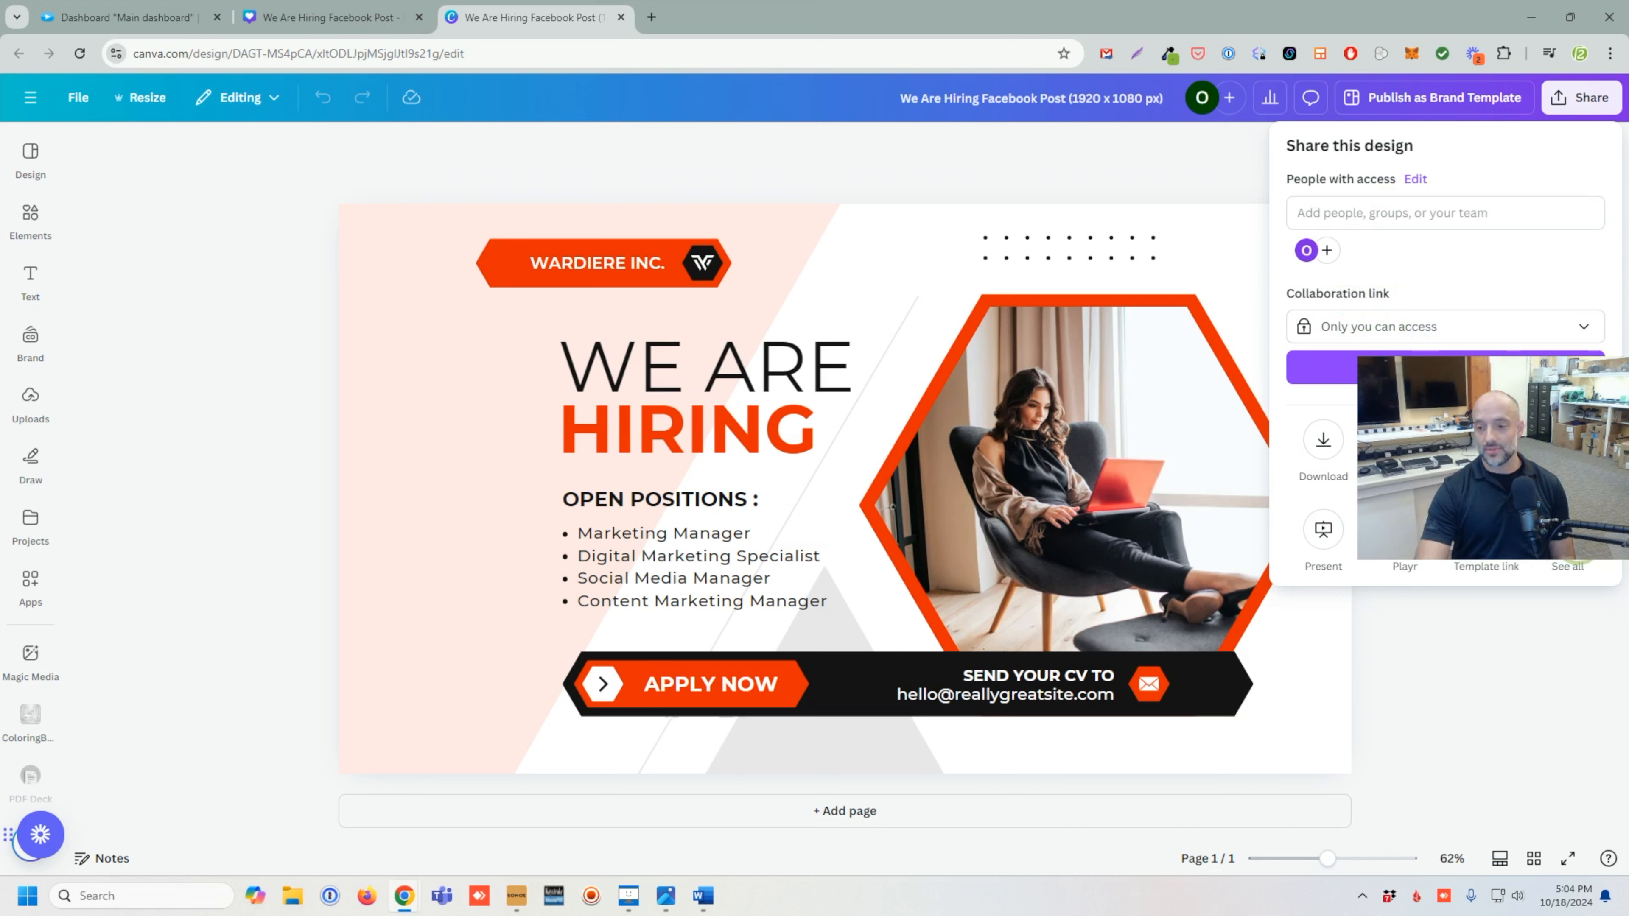
pyautogui.click(1567, 565)
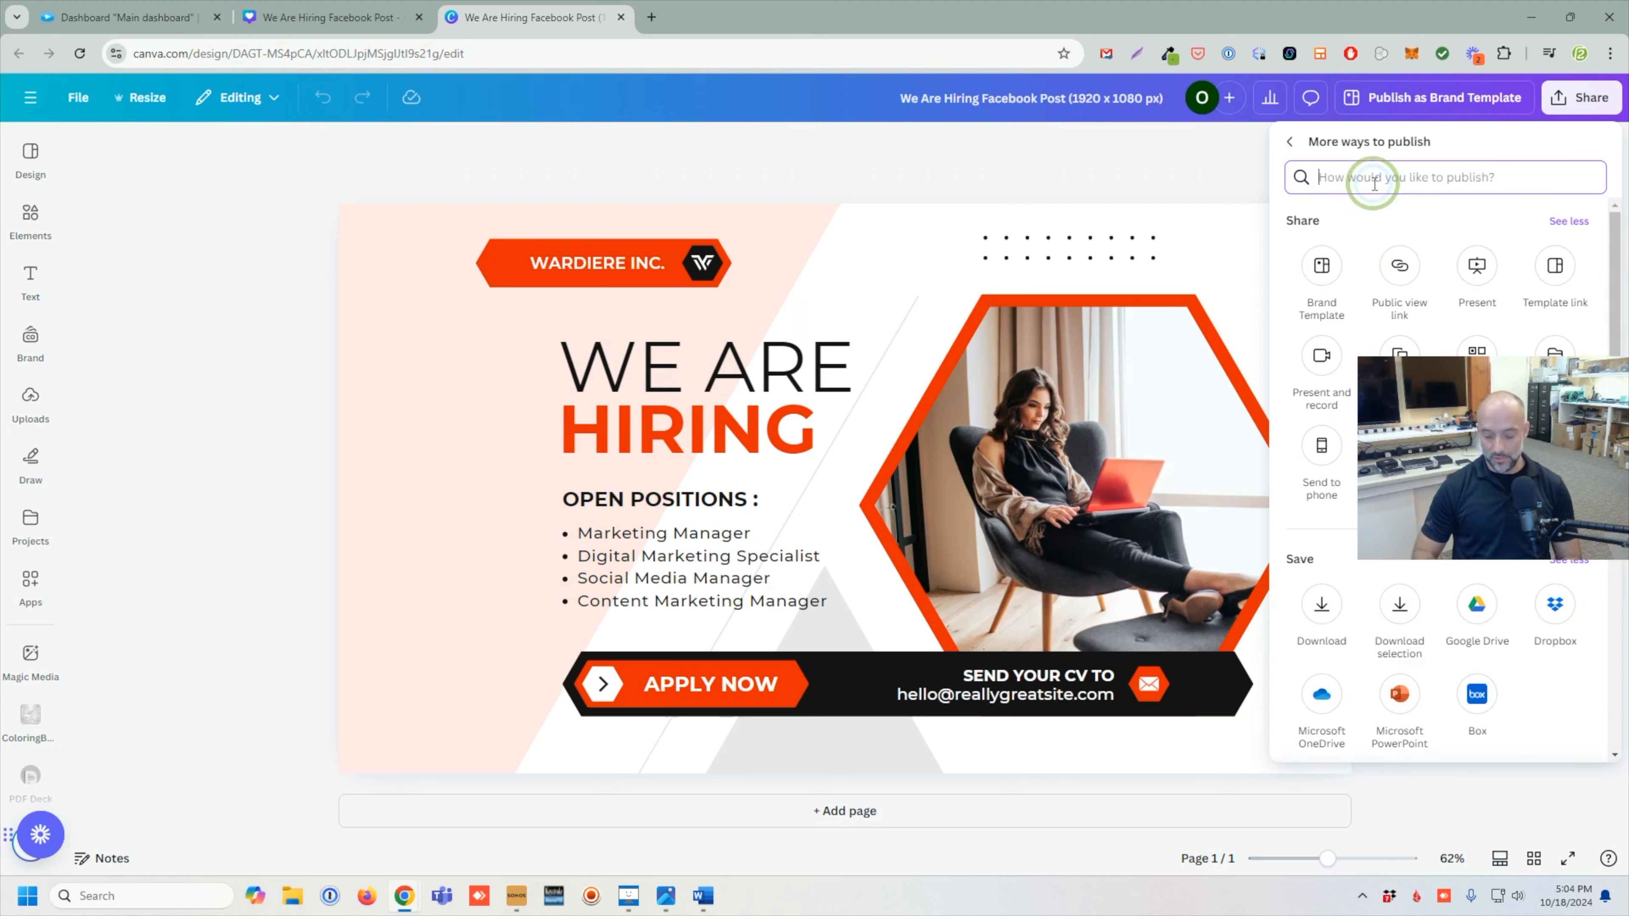
pyautogui.write('playr')
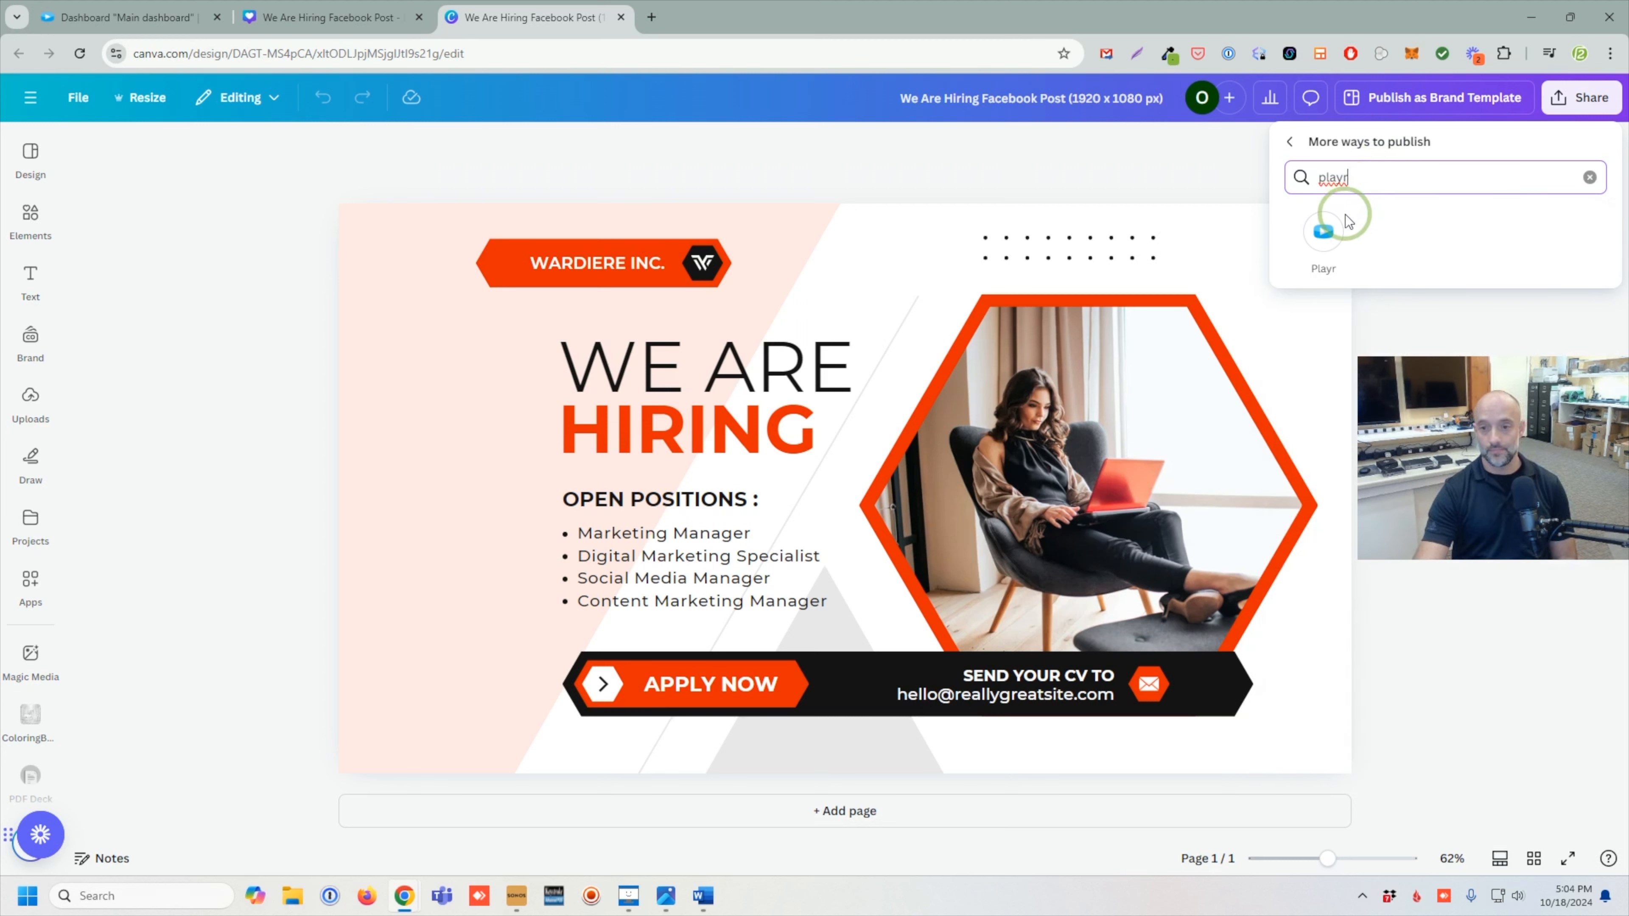
pyautogui.click(1347, 220)
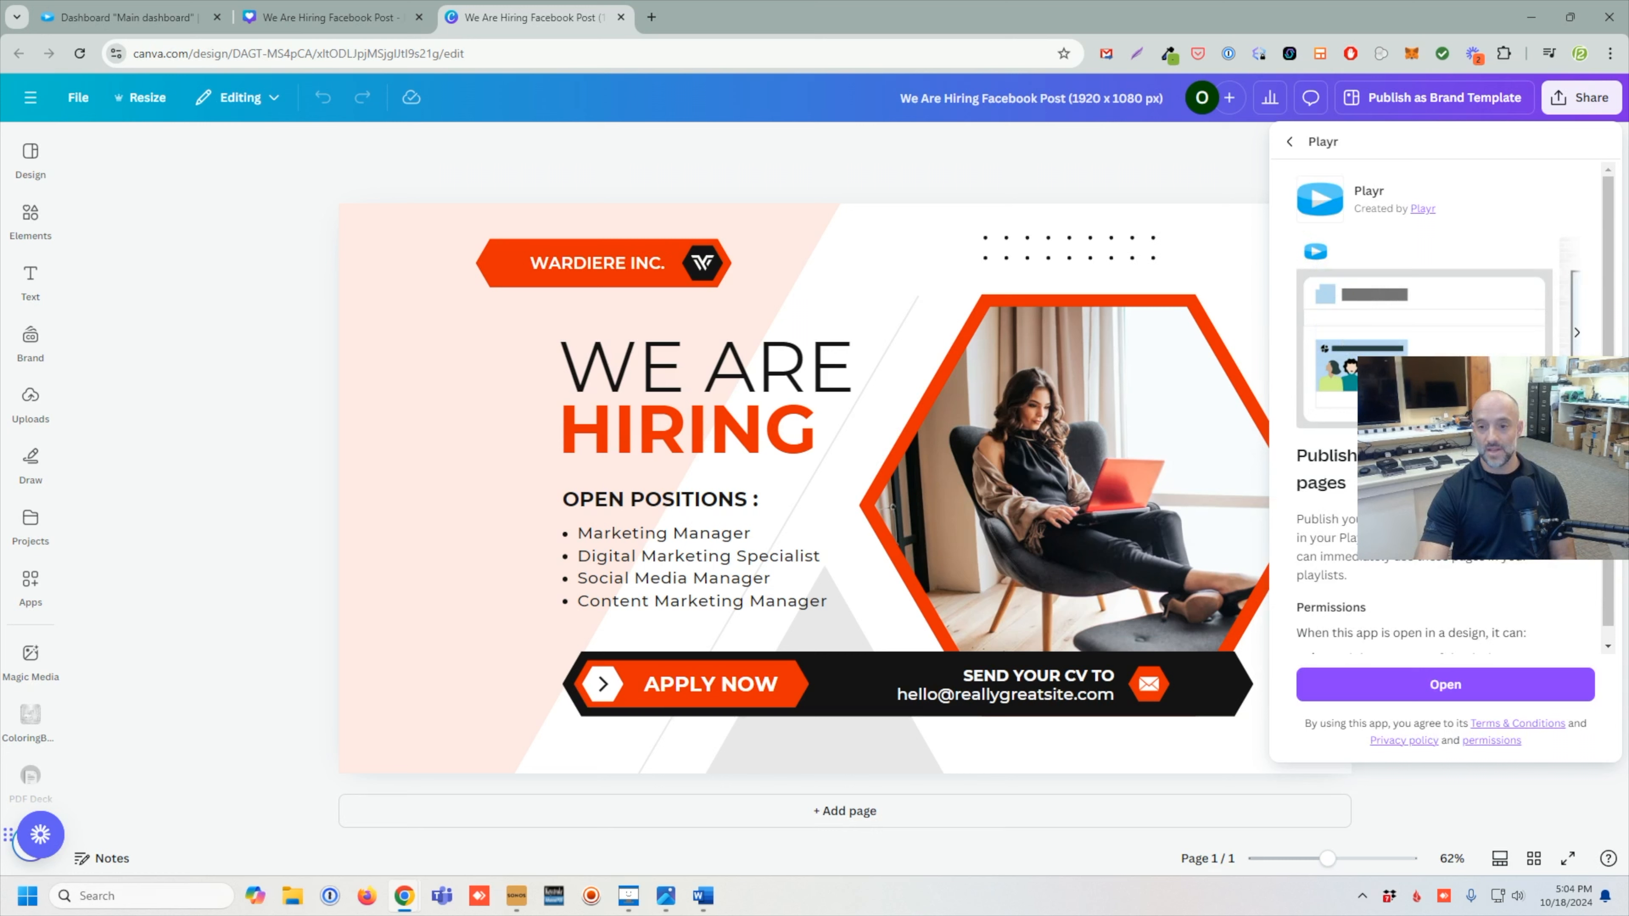
# - Review the Playr app's details, open it and authorize its connection to Canva
pyautogui.scroll(-1, 1475, 564)
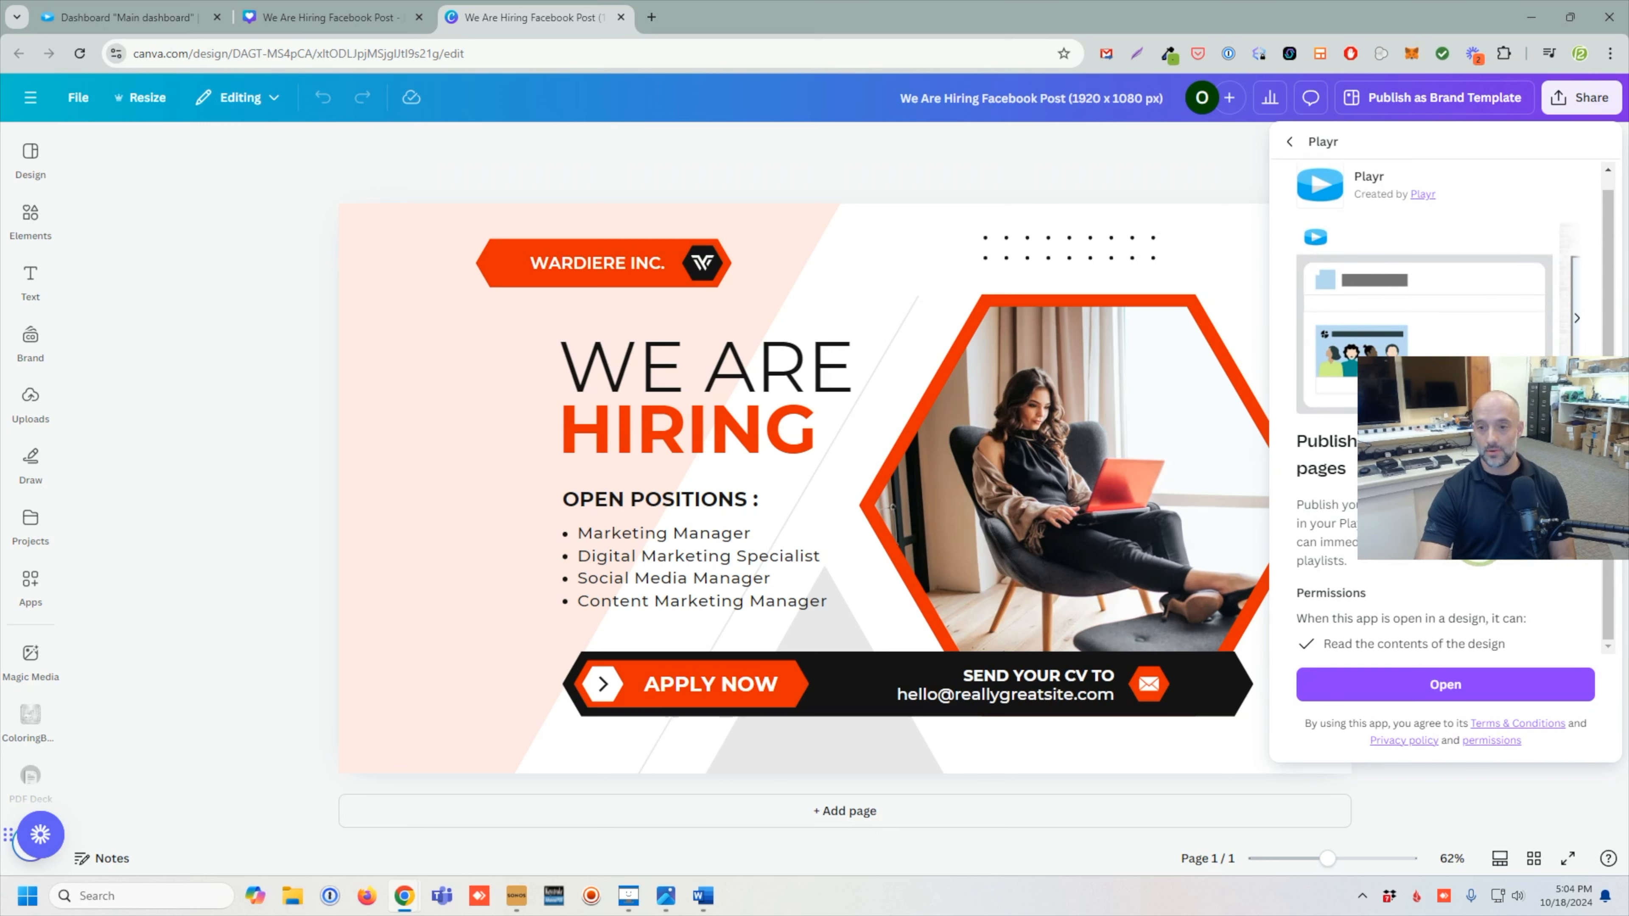
pyautogui.scroll(1, 1456, 603)
pyautogui.click(1445, 684)
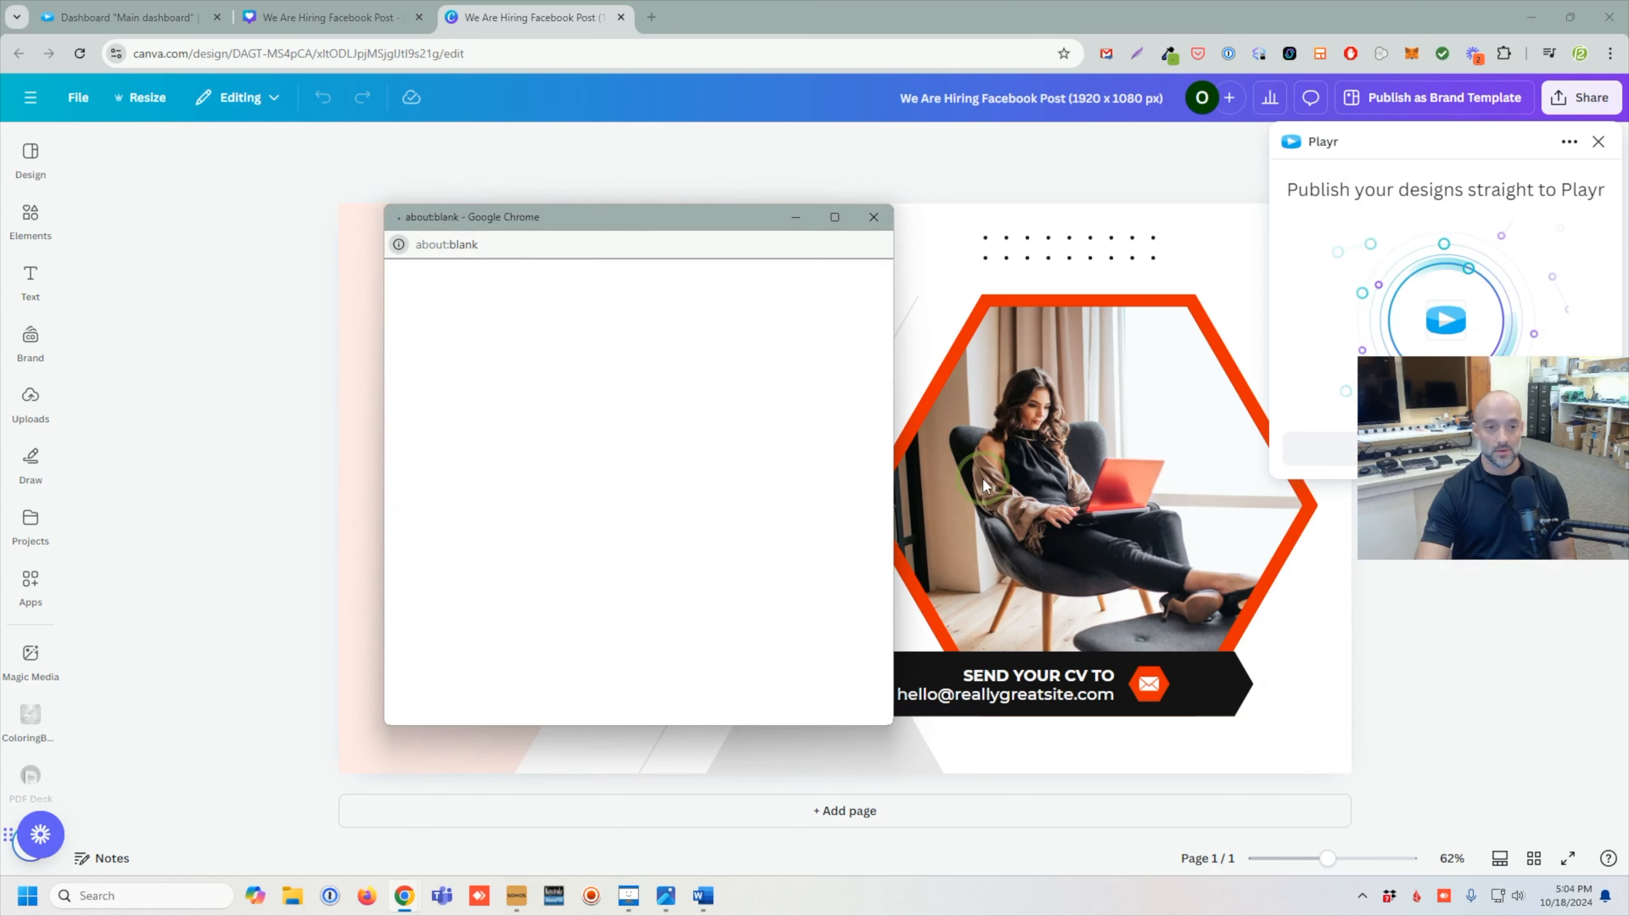
pyautogui.click(782, 442)
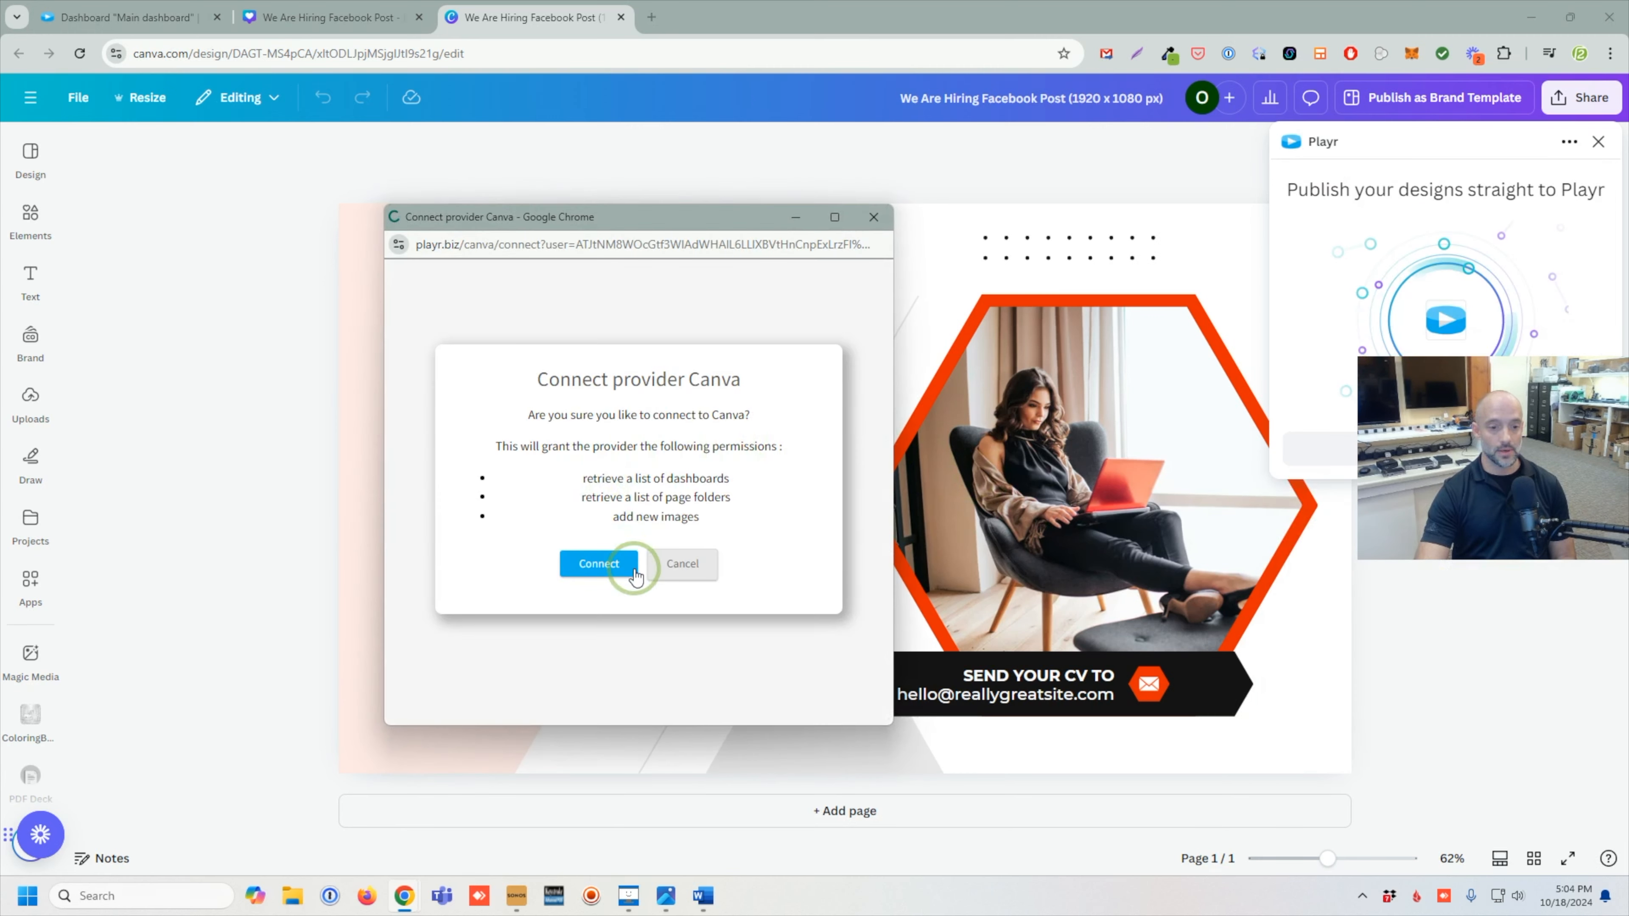
pyautogui.click(601, 566)
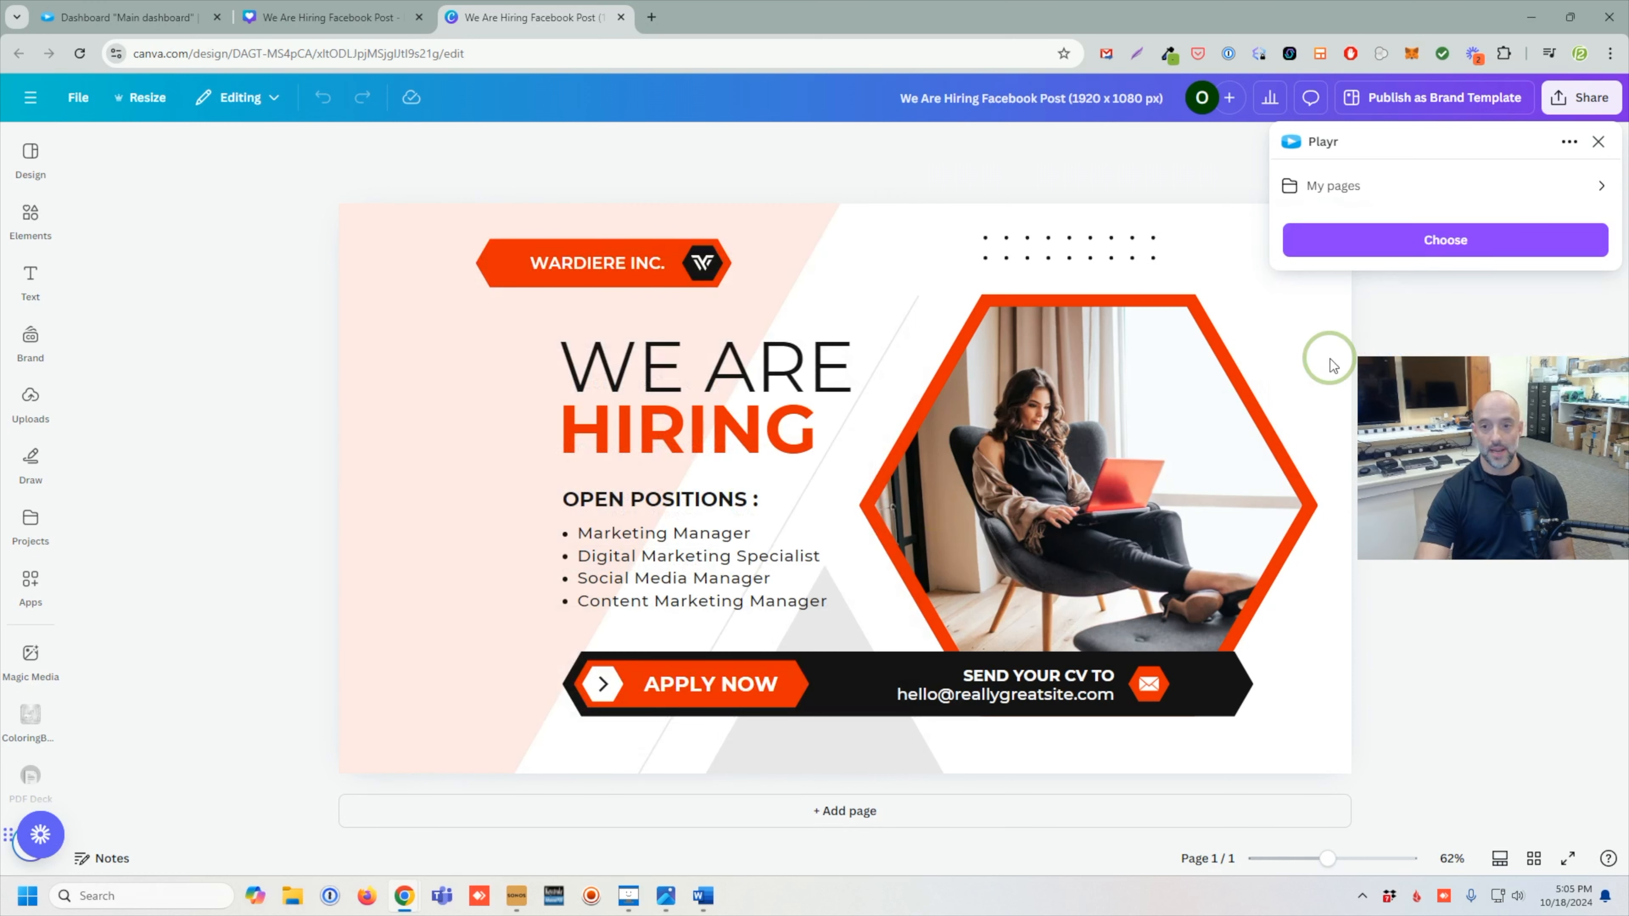
# - Save the hiring design to Playr's My pages folder as a JPG
pyautogui.click(1381, 191)
pyautogui.click(1375, 185)
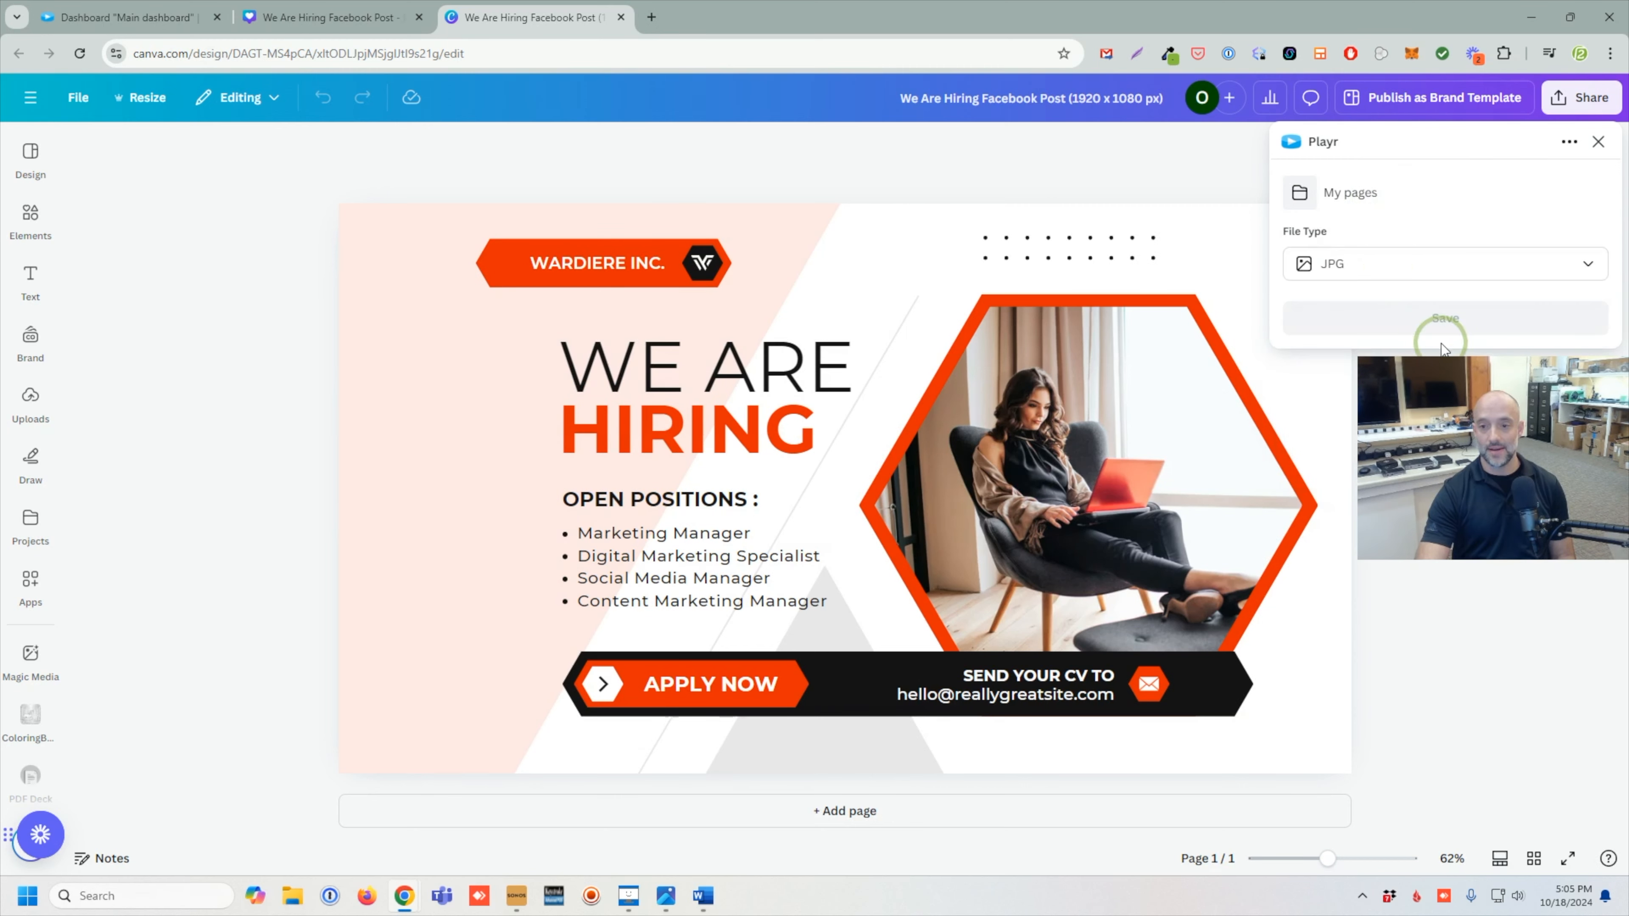
pyautogui.click(1436, 321)
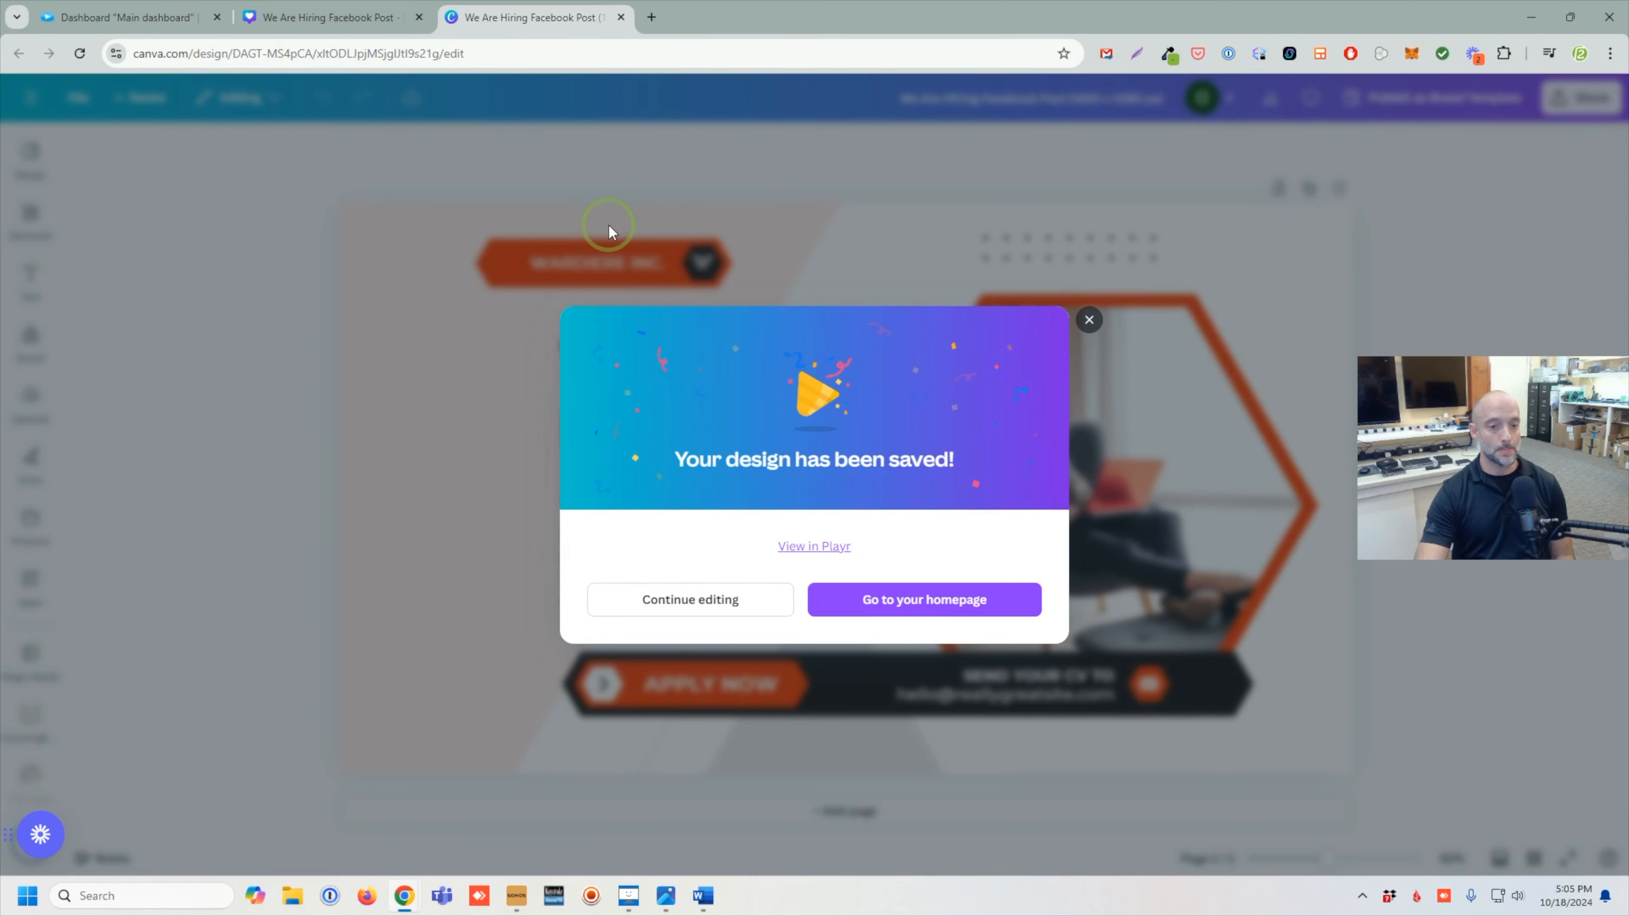
# - Switch back to the SmartSign2Go dashboard and reload it to refresh the pages
pyautogui.click(160, 17)
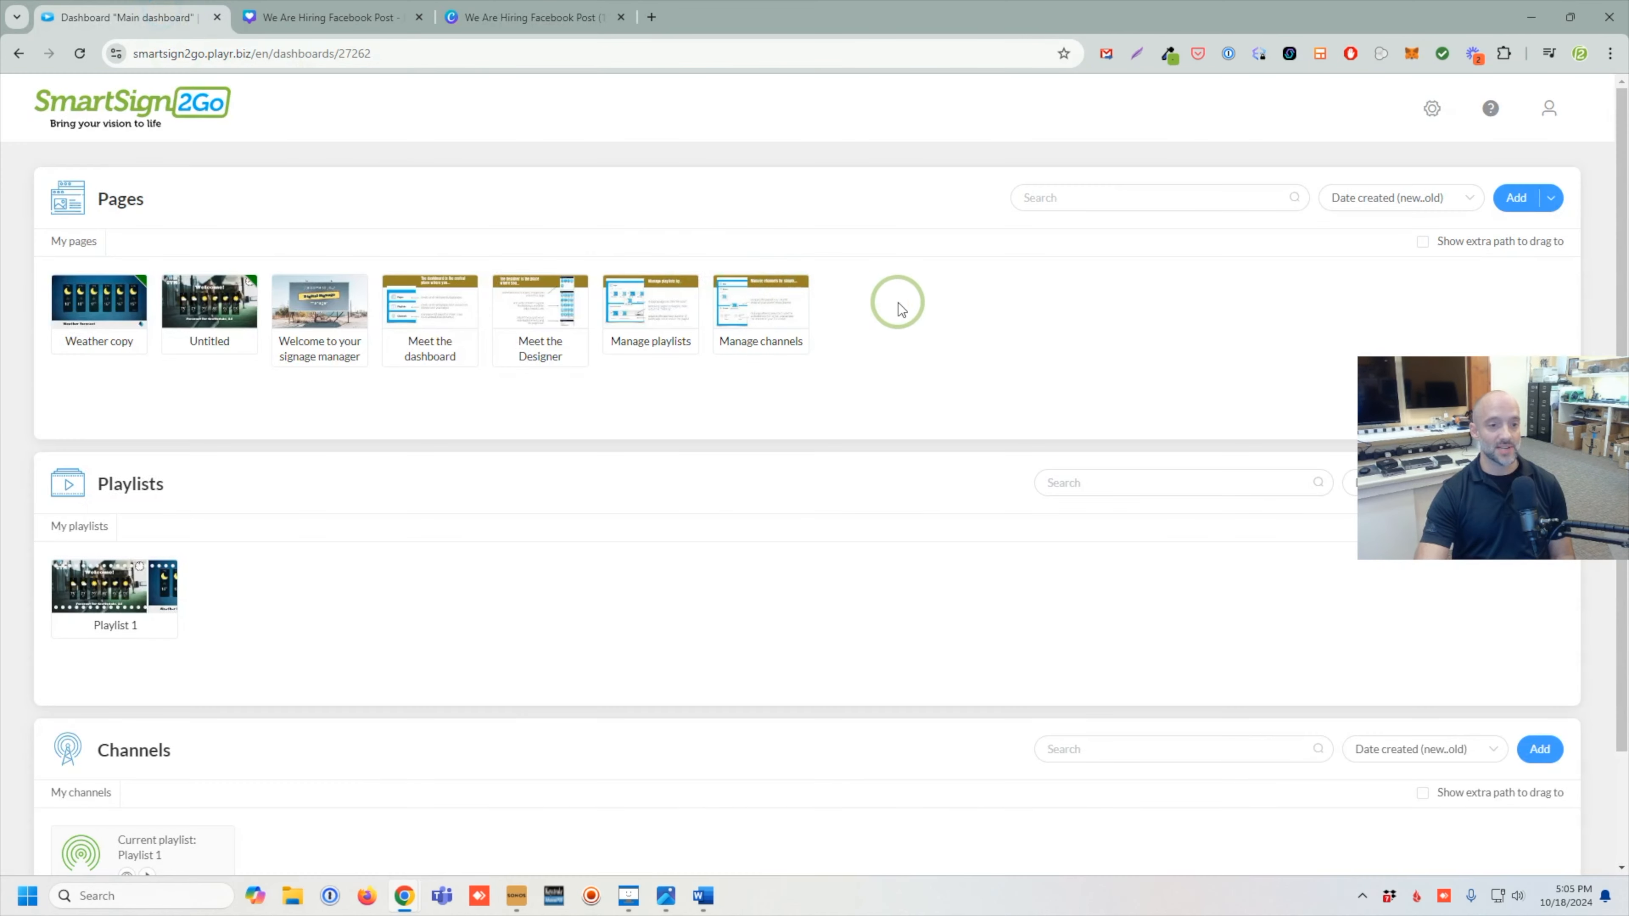
pyautogui.rightClick(962, 310)
pyautogui.click(1005, 367)
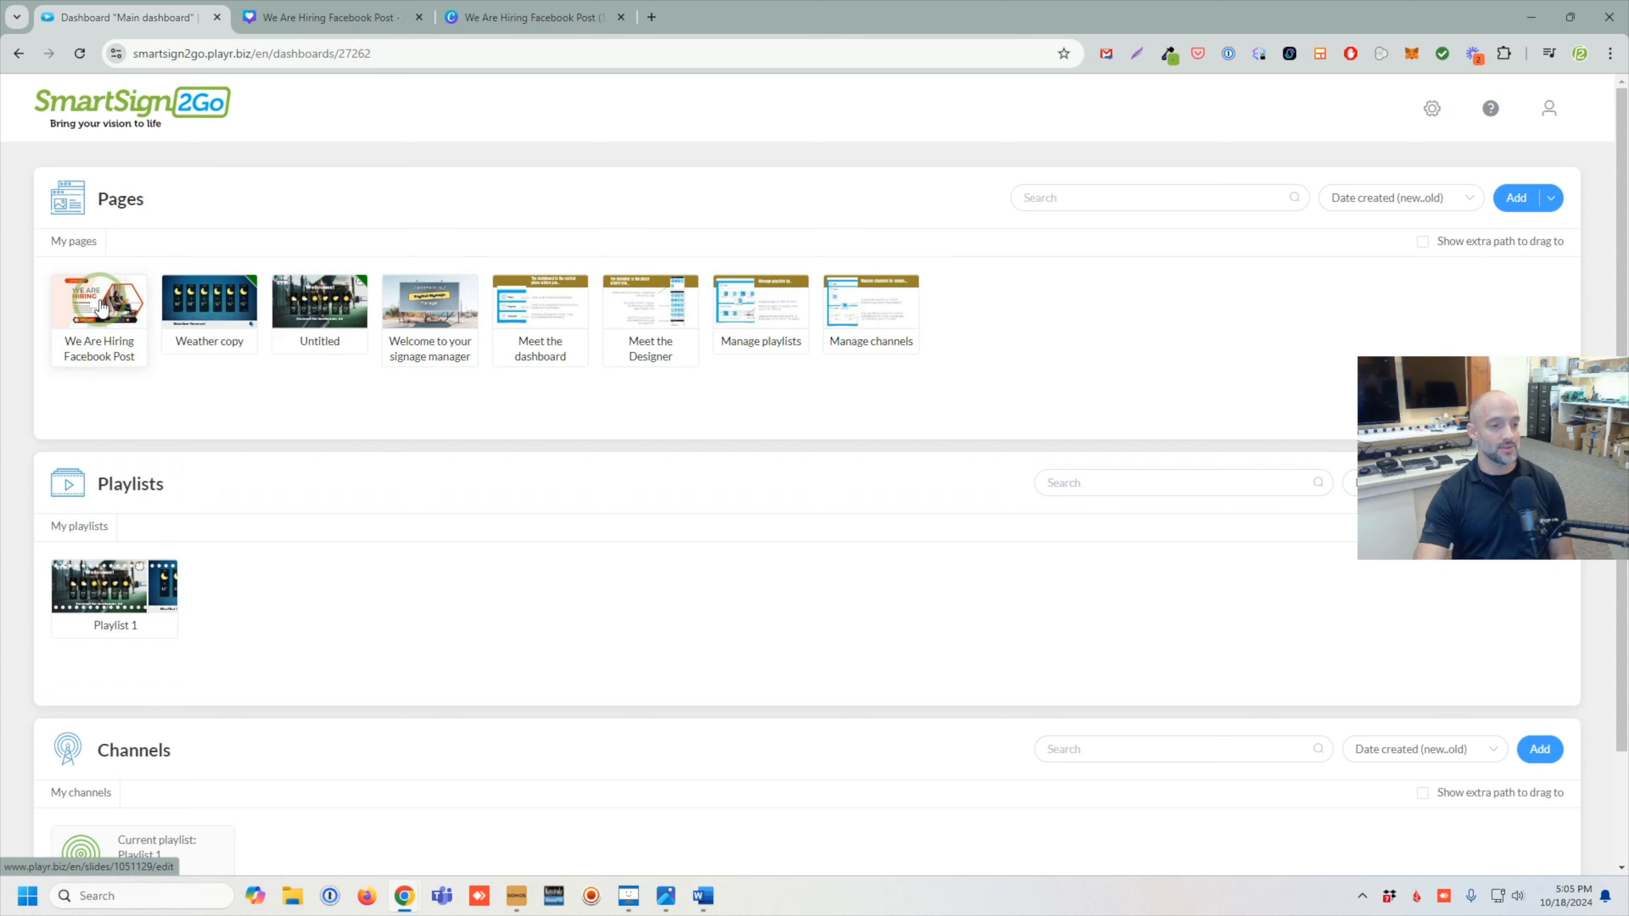
# - Add the We Are Hiring Facebook Post page to Playlist 1 directly after the gym page and close the playlist
pyautogui.moveTo(102, 305); pyautogui.dragTo(114, 593)
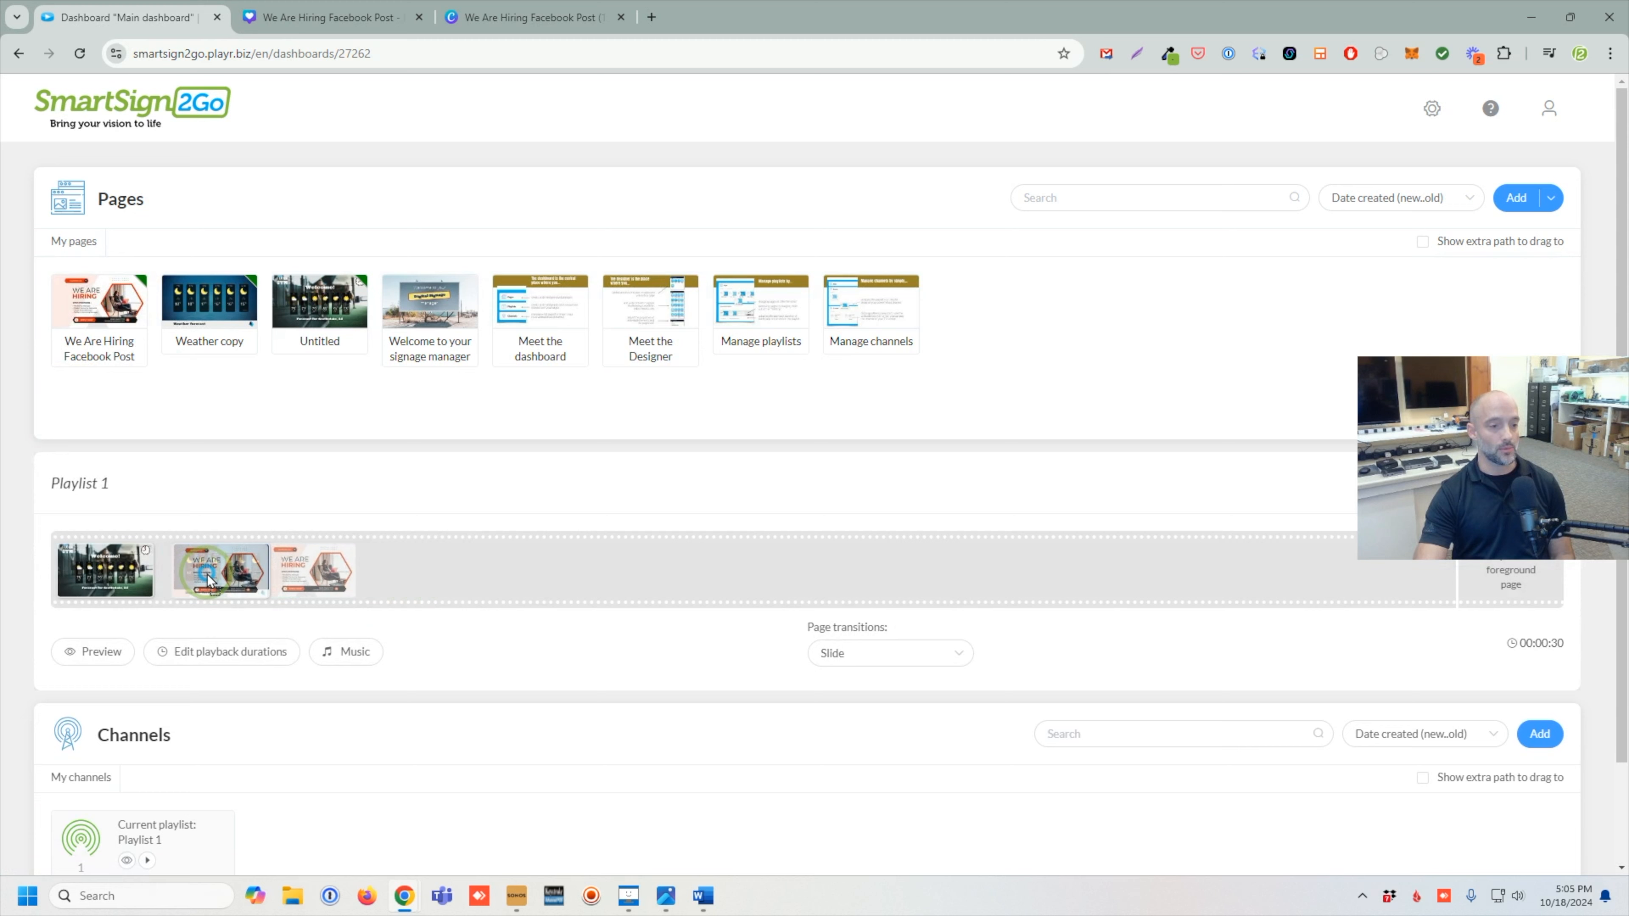
pyautogui.moveTo(207, 573); pyautogui.dragTo(208, 573)
pyautogui.click(281, 486)
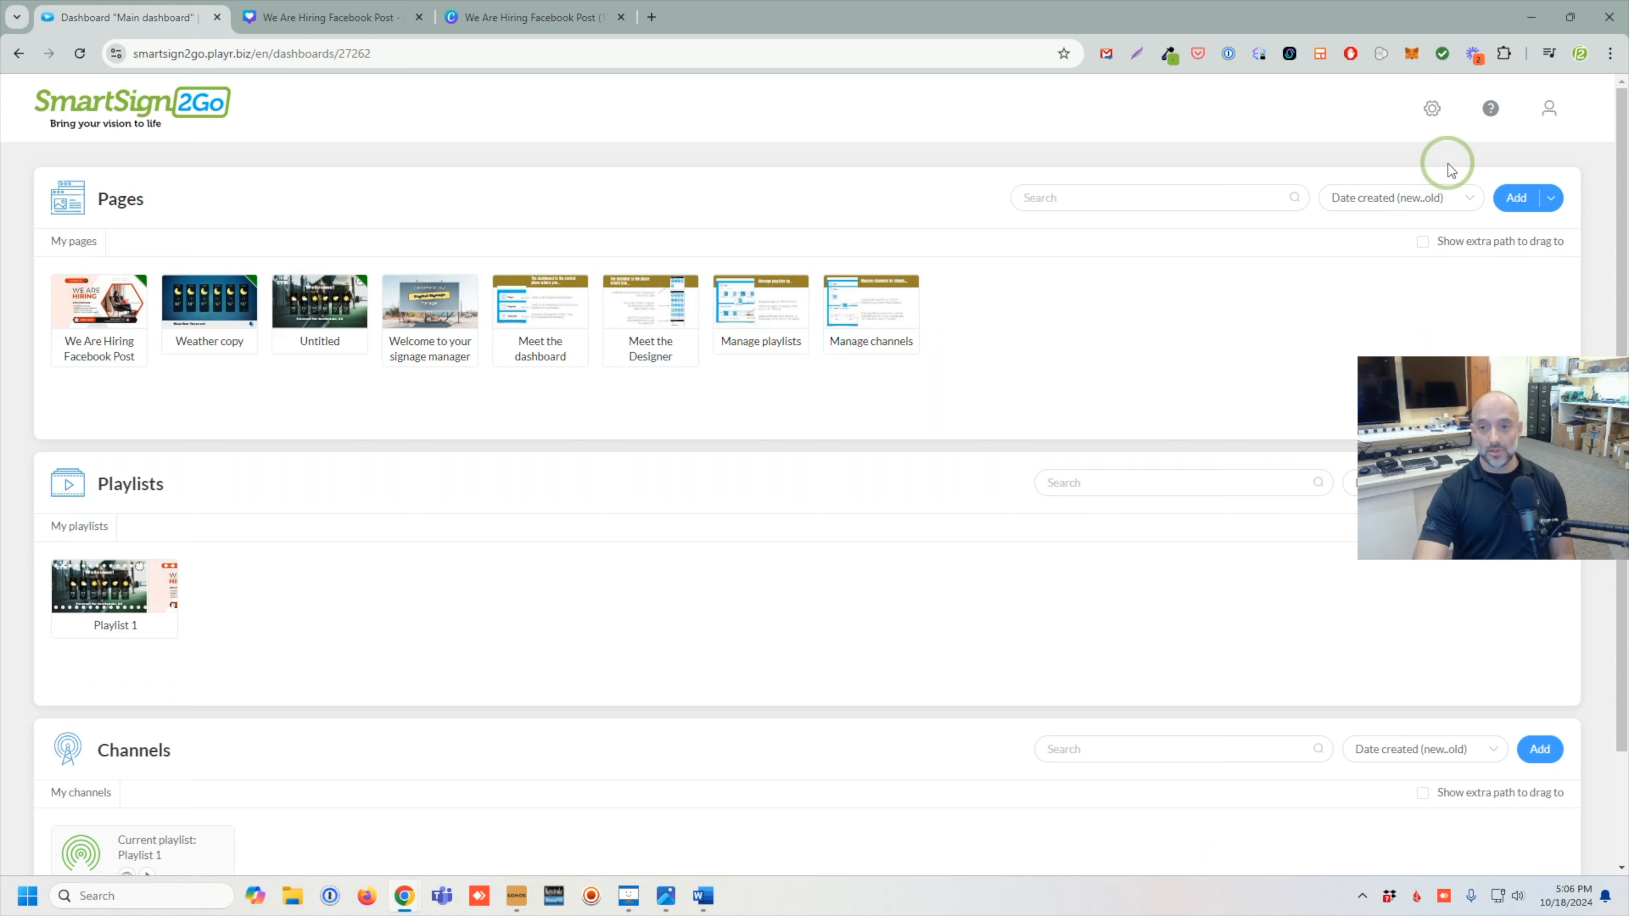
# - Open the account's settings overview in a new browser tab and switch to that tab
pyautogui.click(1489, 110)
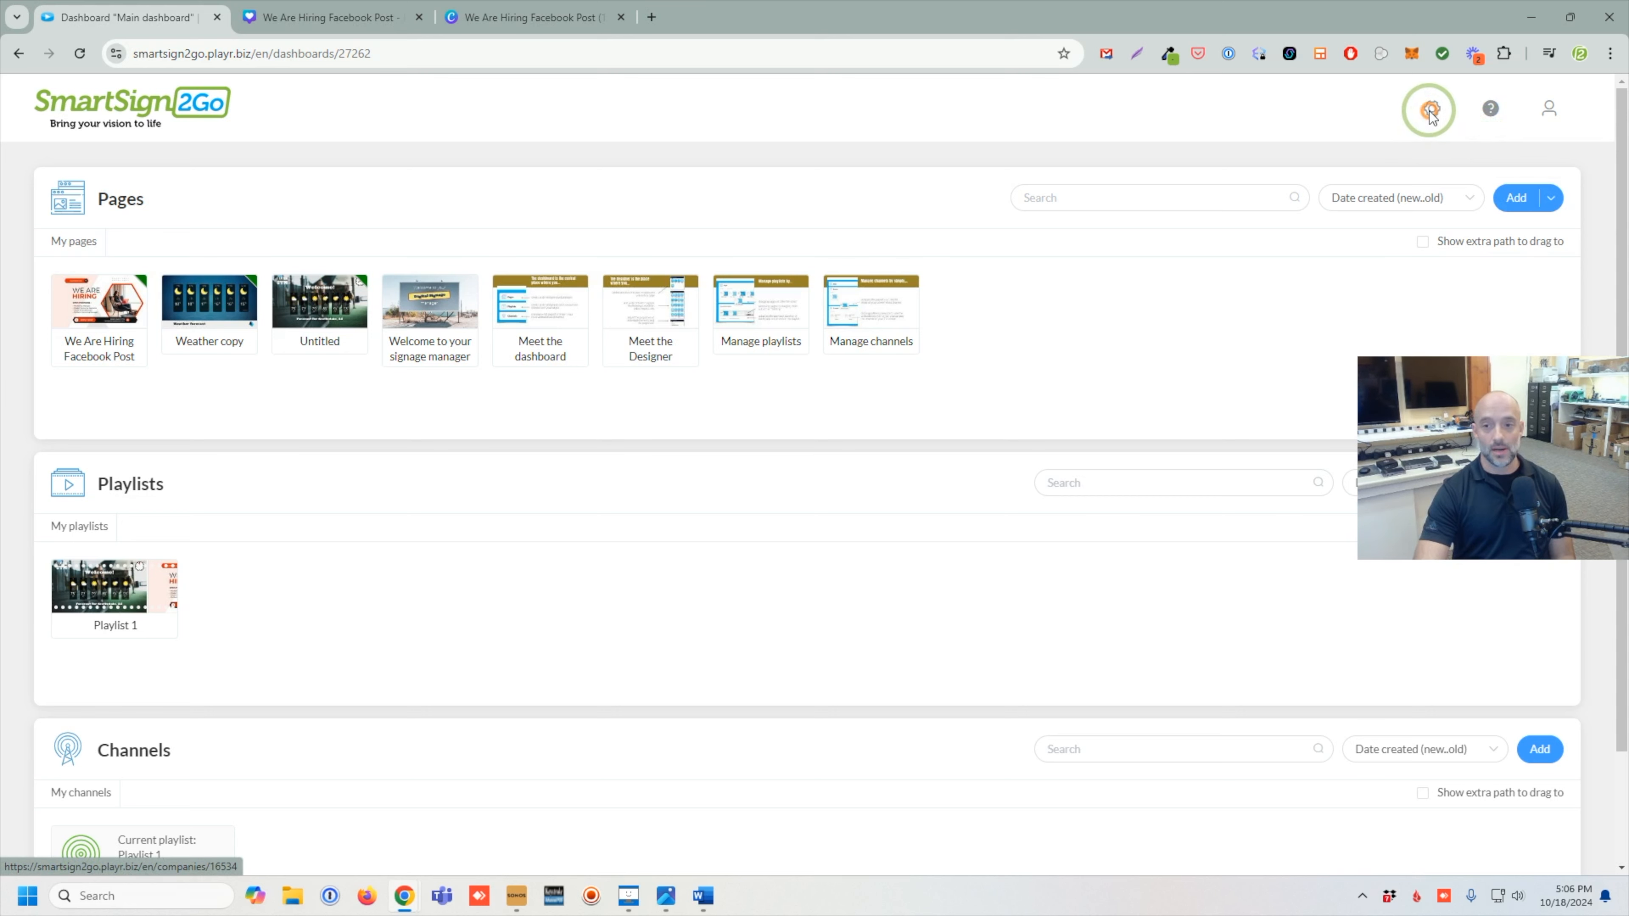
pyautogui.rightClick(1431, 114)
pyautogui.click(1282, 129)
pyautogui.click(330, 17)
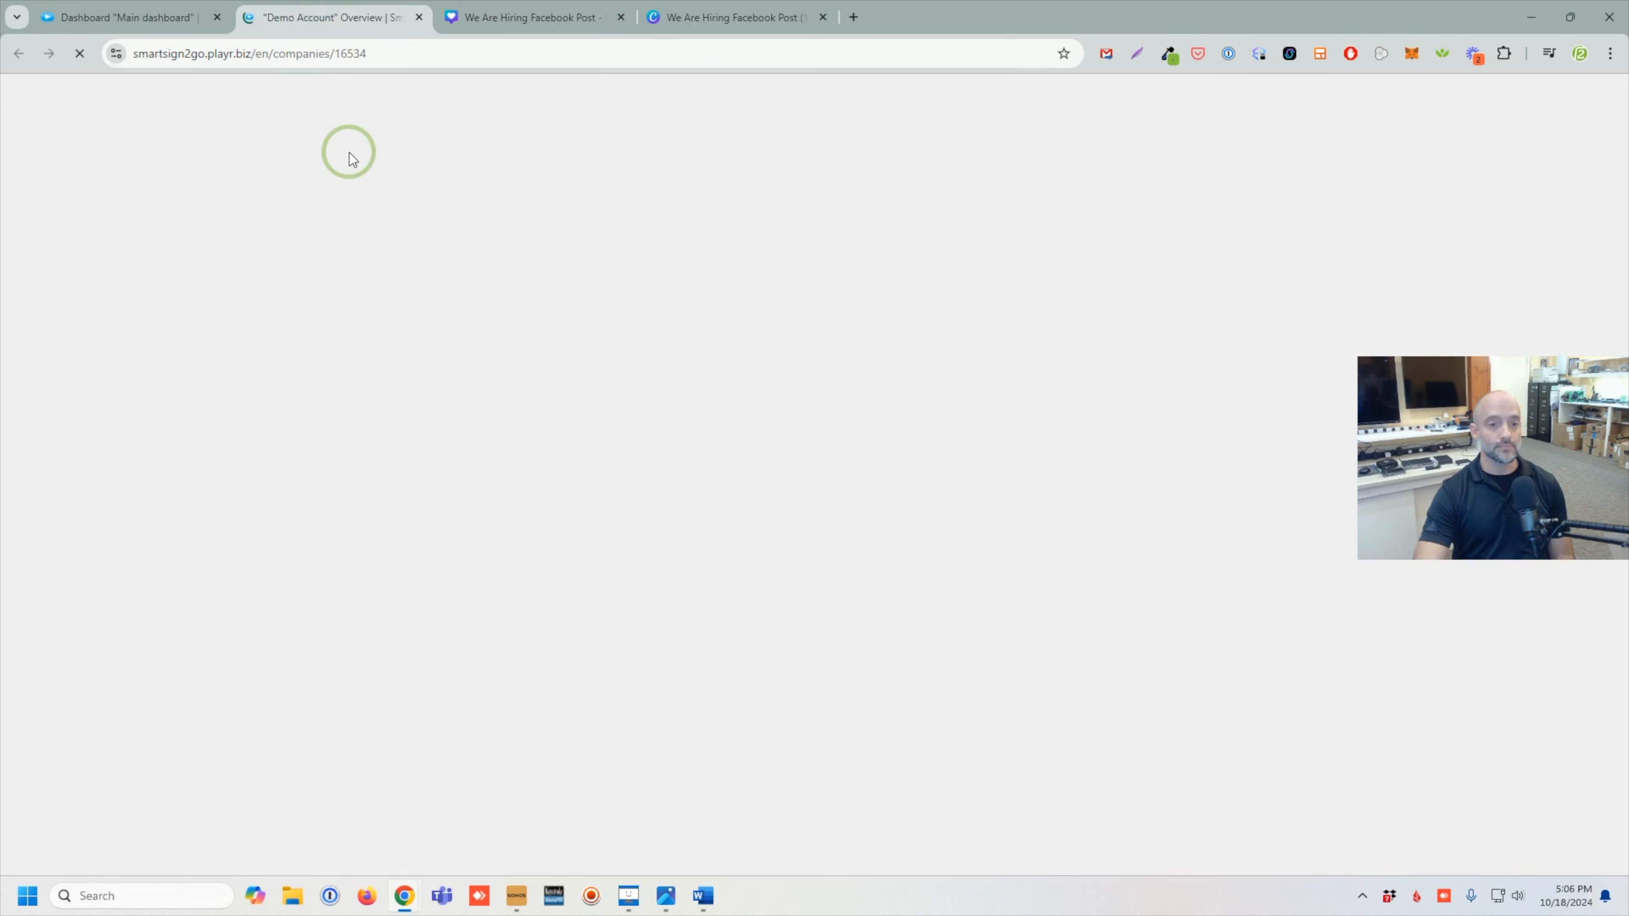
# - In the company settings, set players that lose internet connection to Repeat what has already been played (requires more memory)
pyautogui.click(1087, 294)
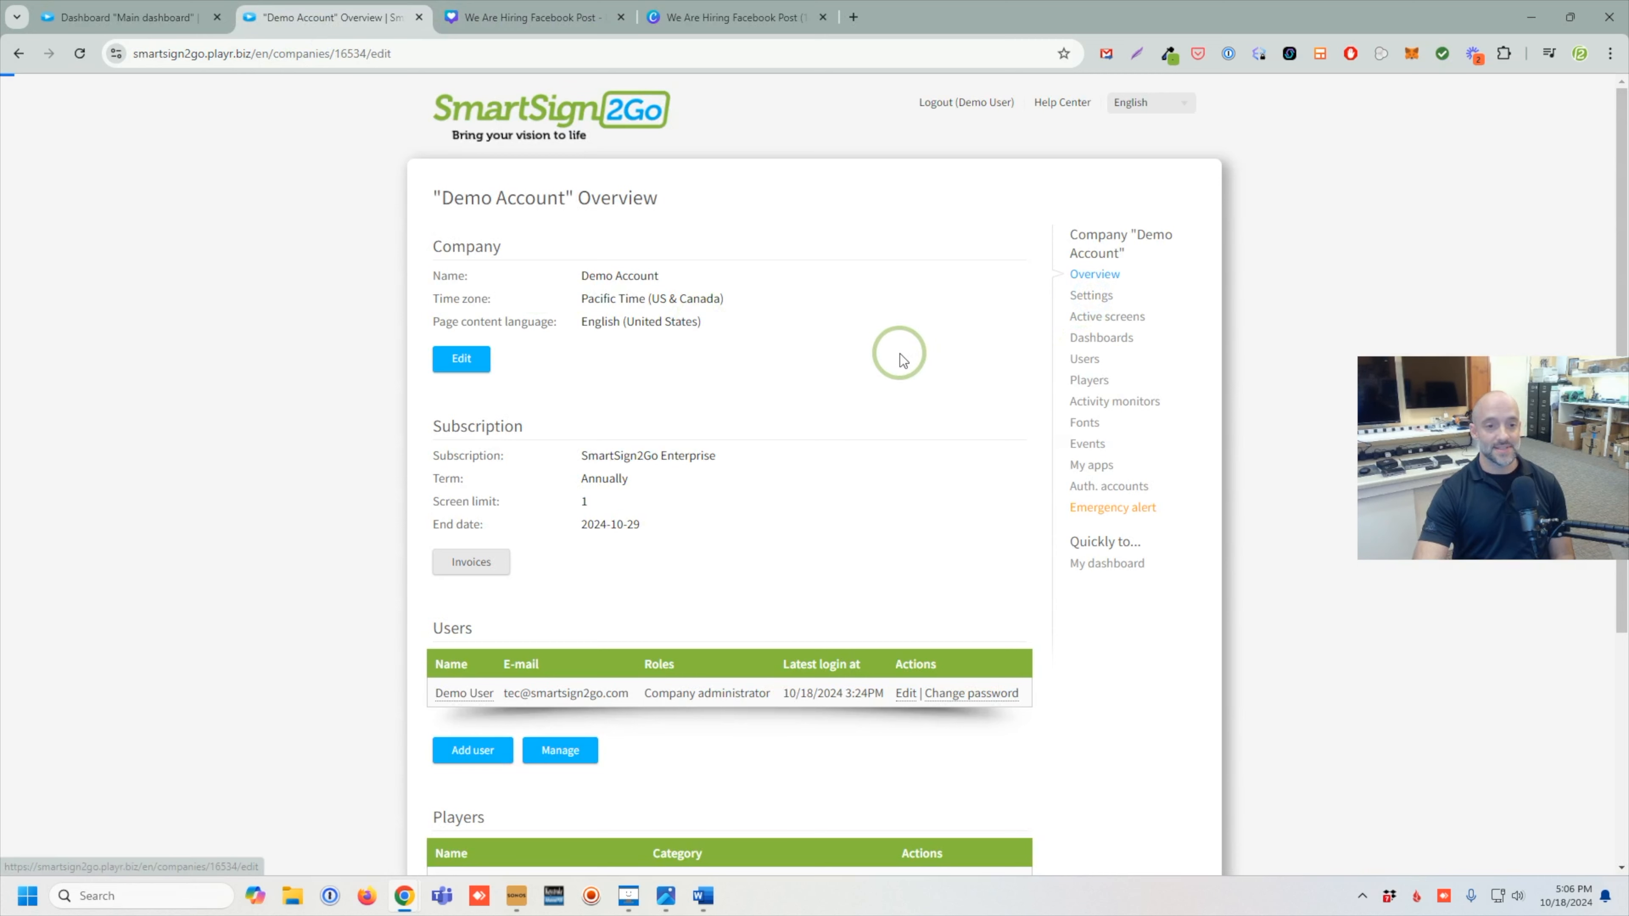
pyautogui.scroll(-7, 962, 506)
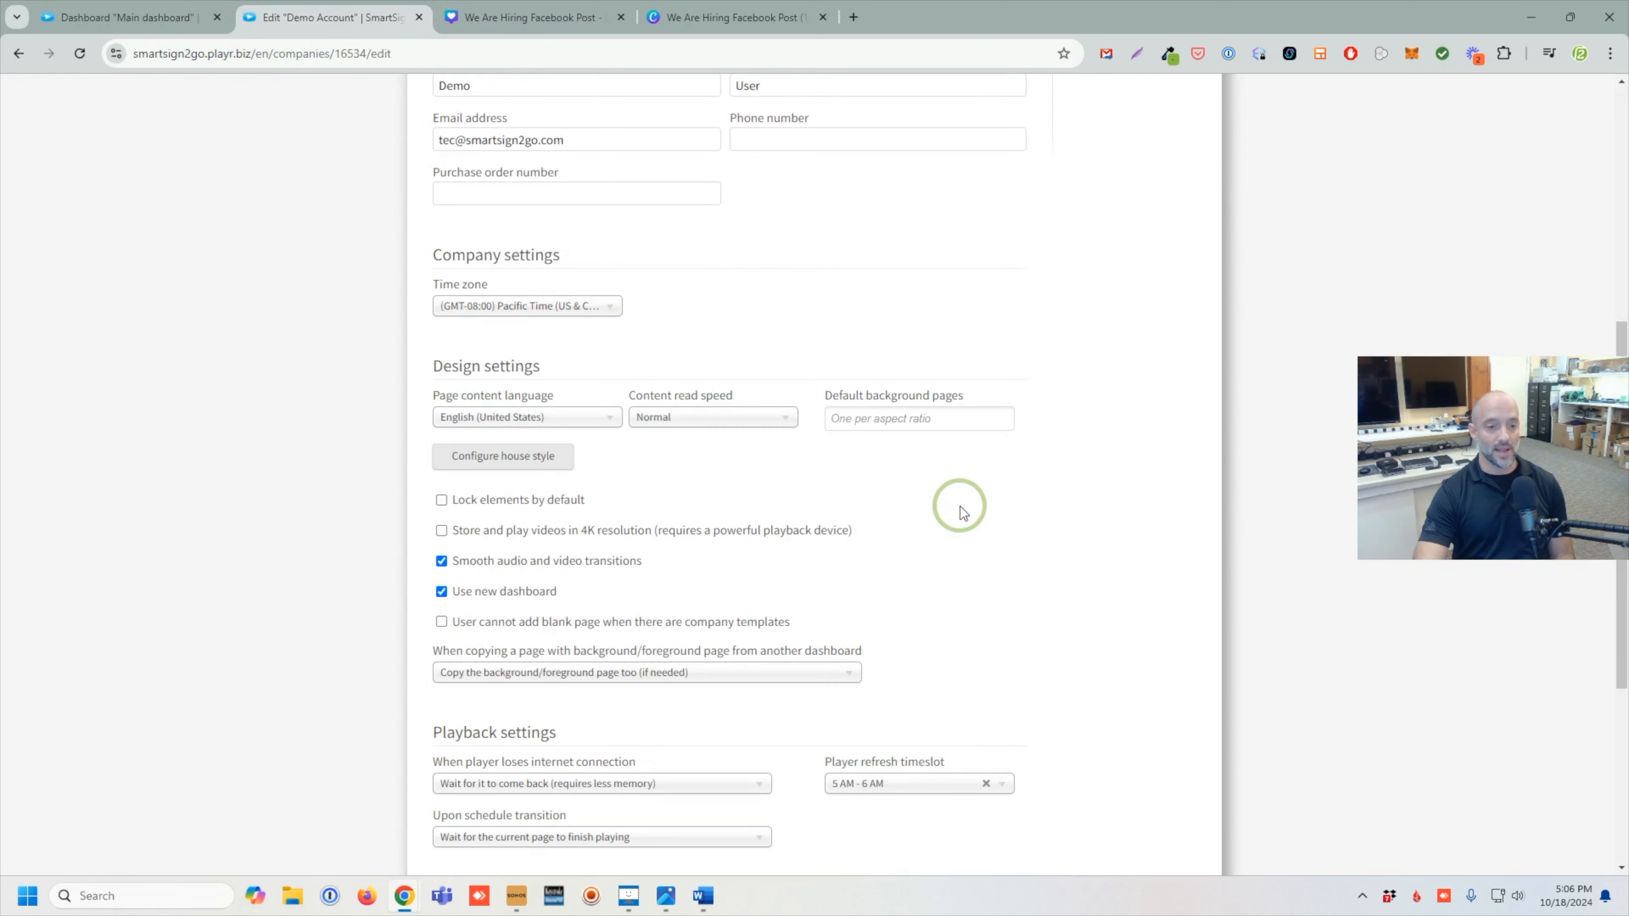
pyautogui.scroll(-4, 936, 507)
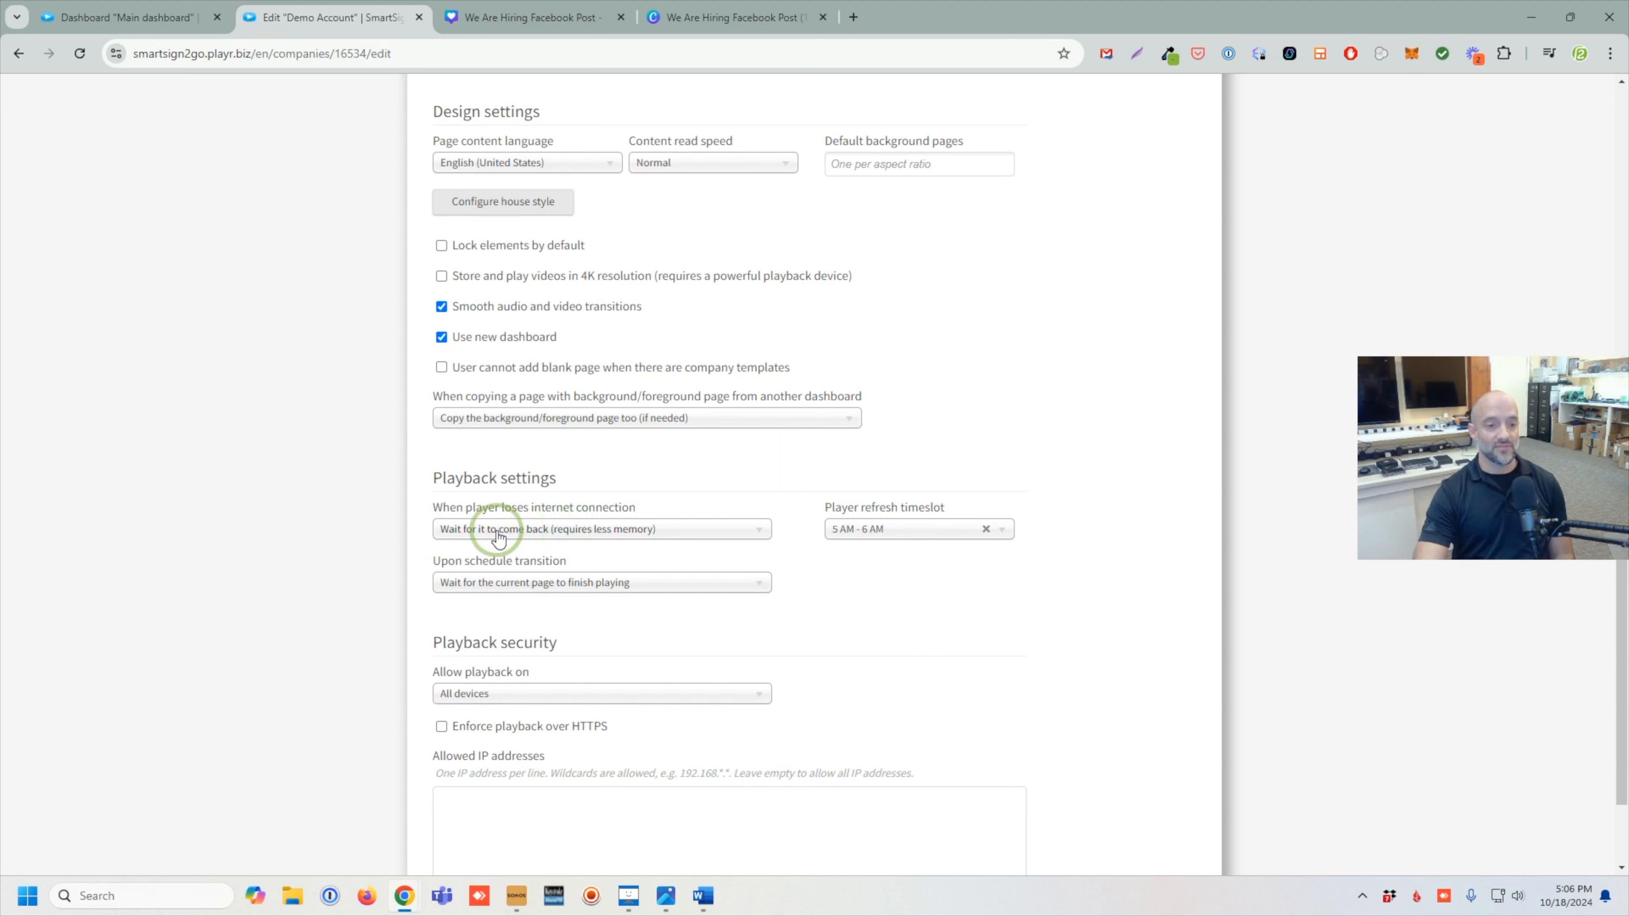
pyautogui.click(607, 534)
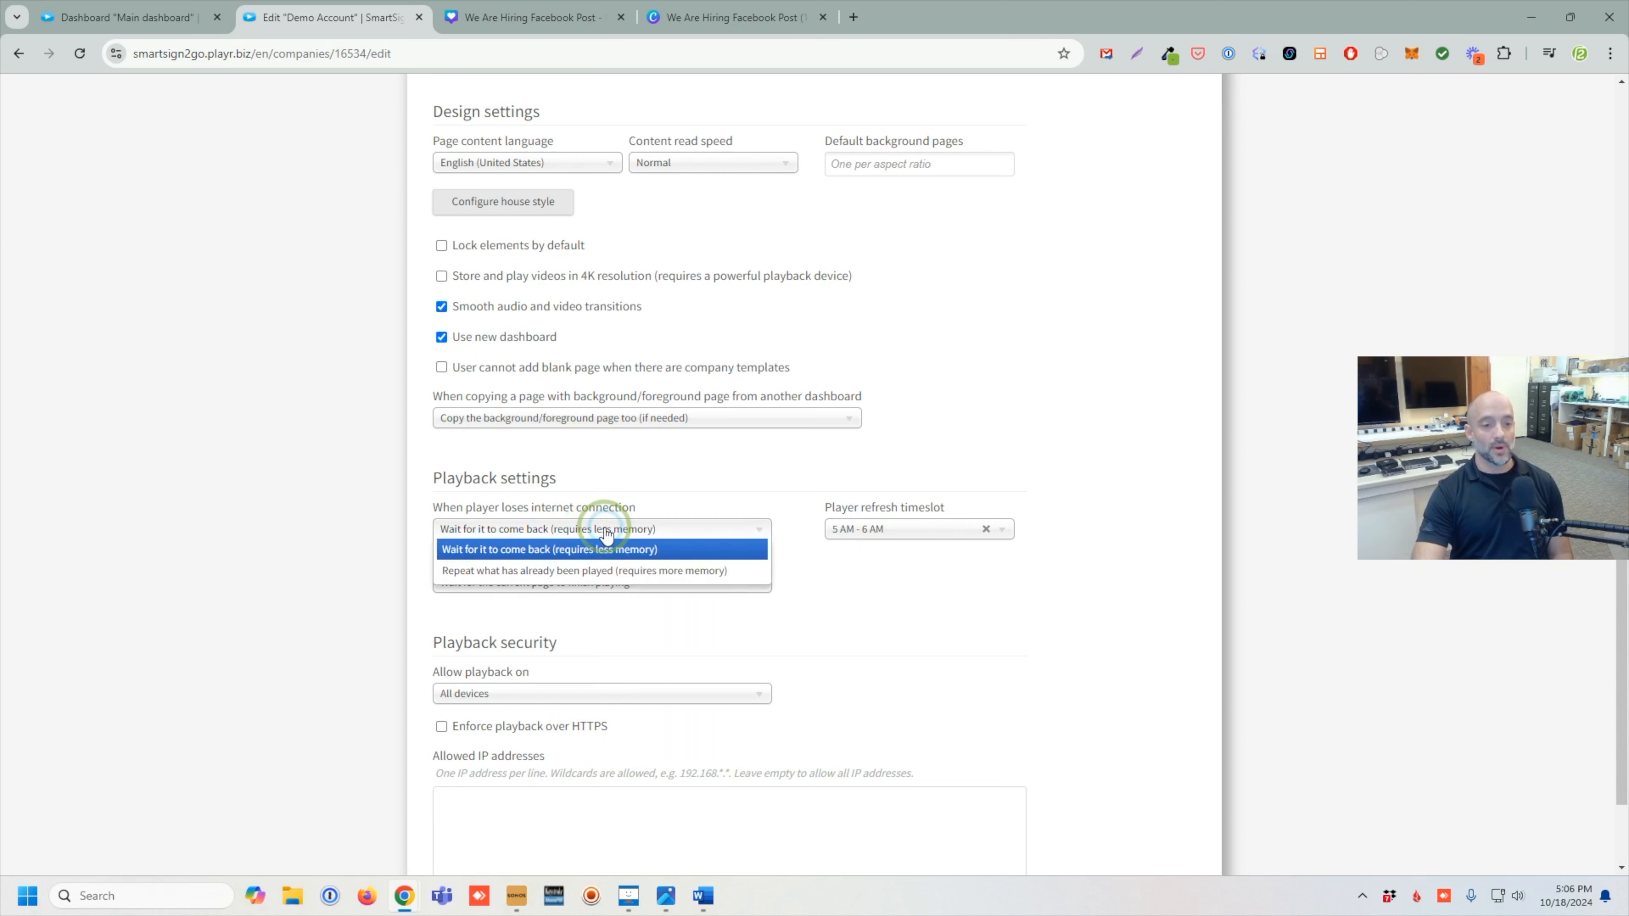
pyautogui.click(556, 571)
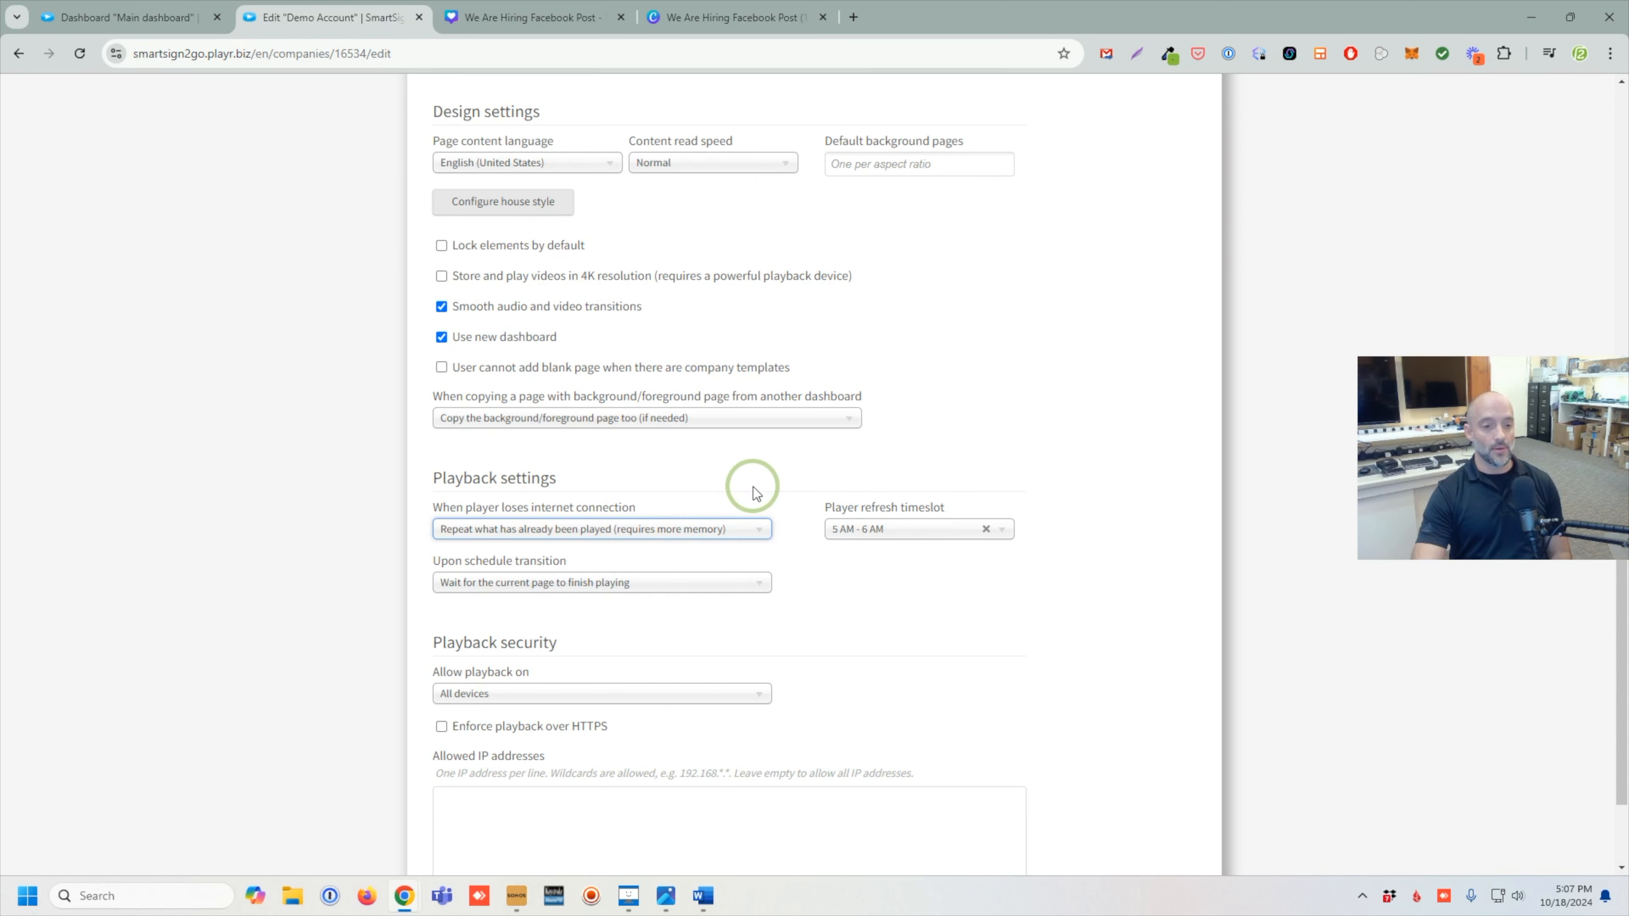
# - Review the account's active screen sessions and its list of dashboards, checking the open main dashboard for comparison
pyautogui.scroll(12, 779, 533)
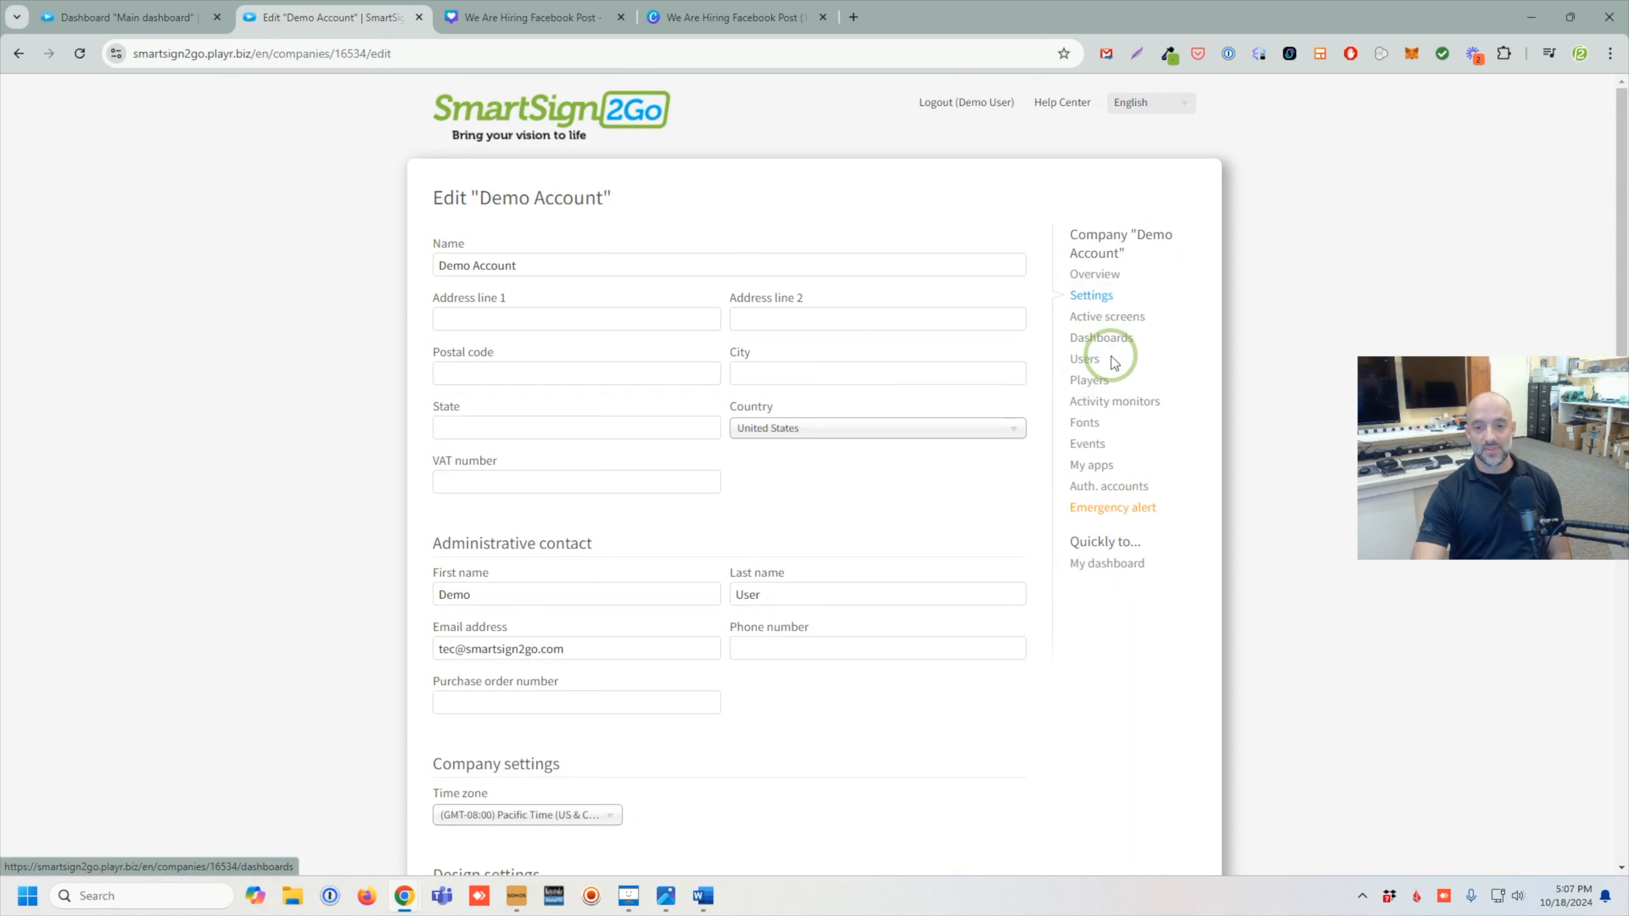
pyautogui.click(1112, 324)
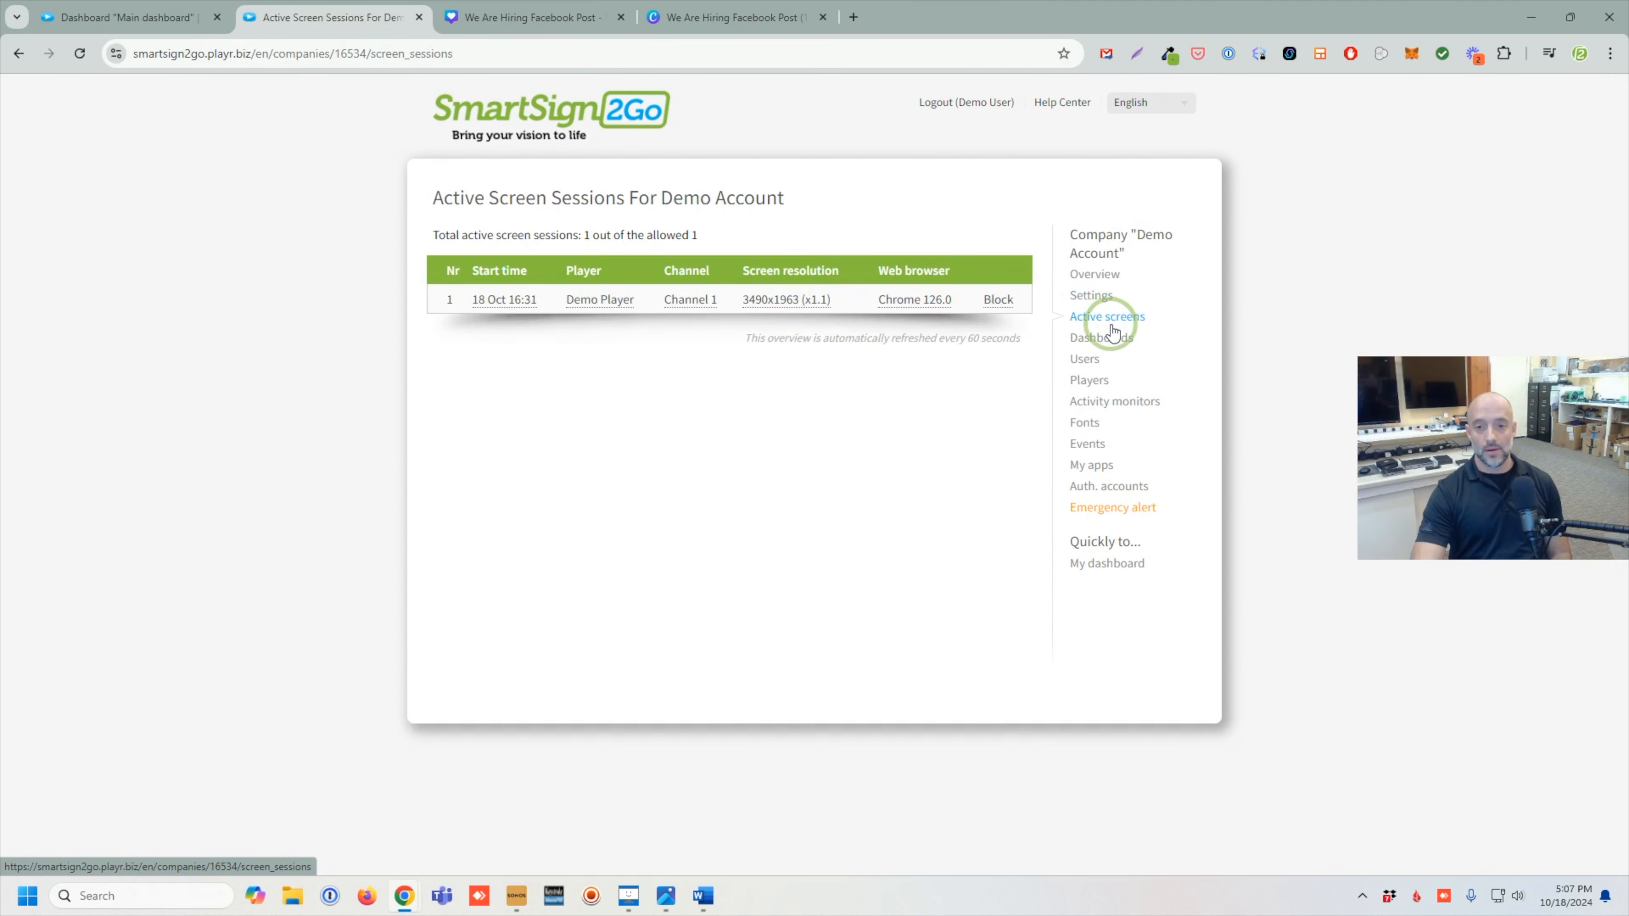
pyautogui.click(1111, 345)
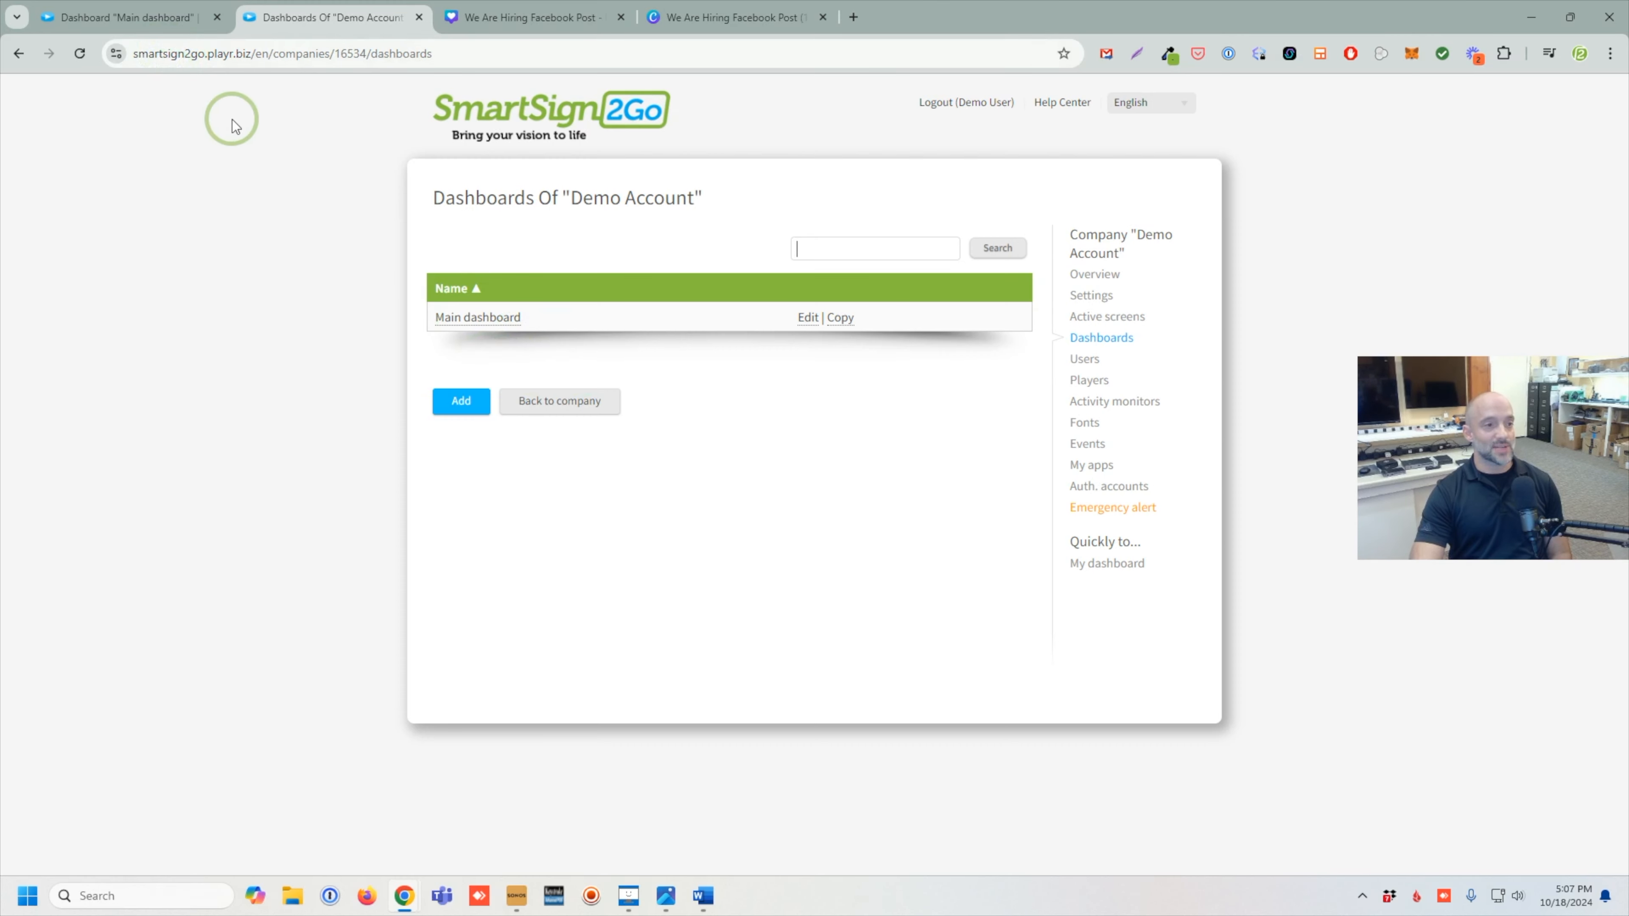
pyautogui.click(134, 18)
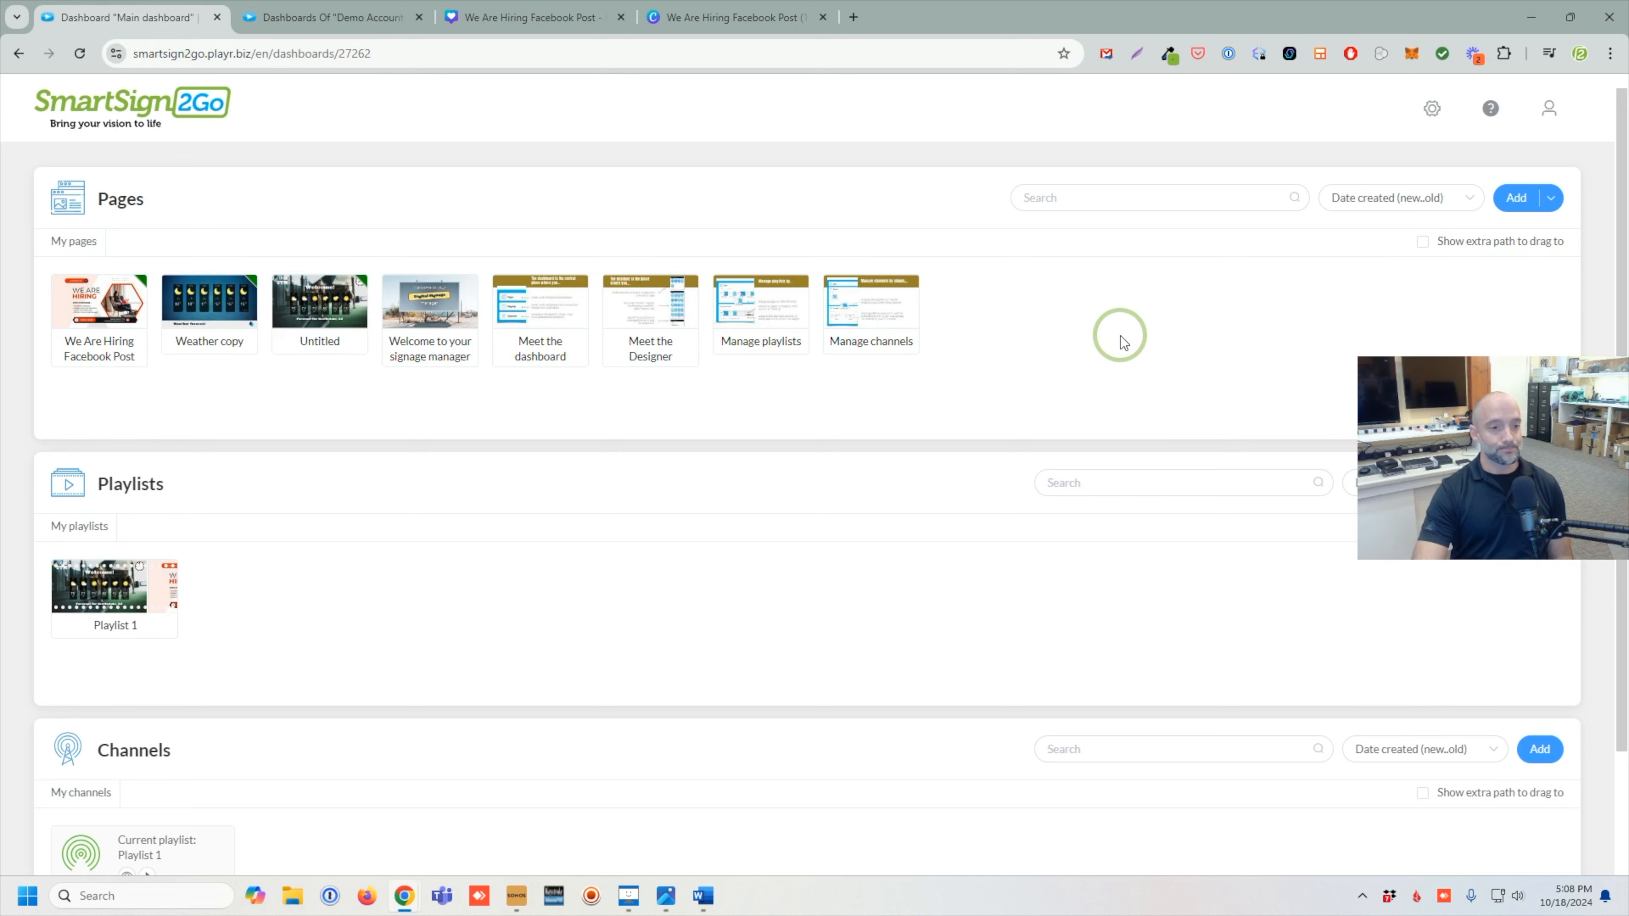
pyautogui.click(334, 19)
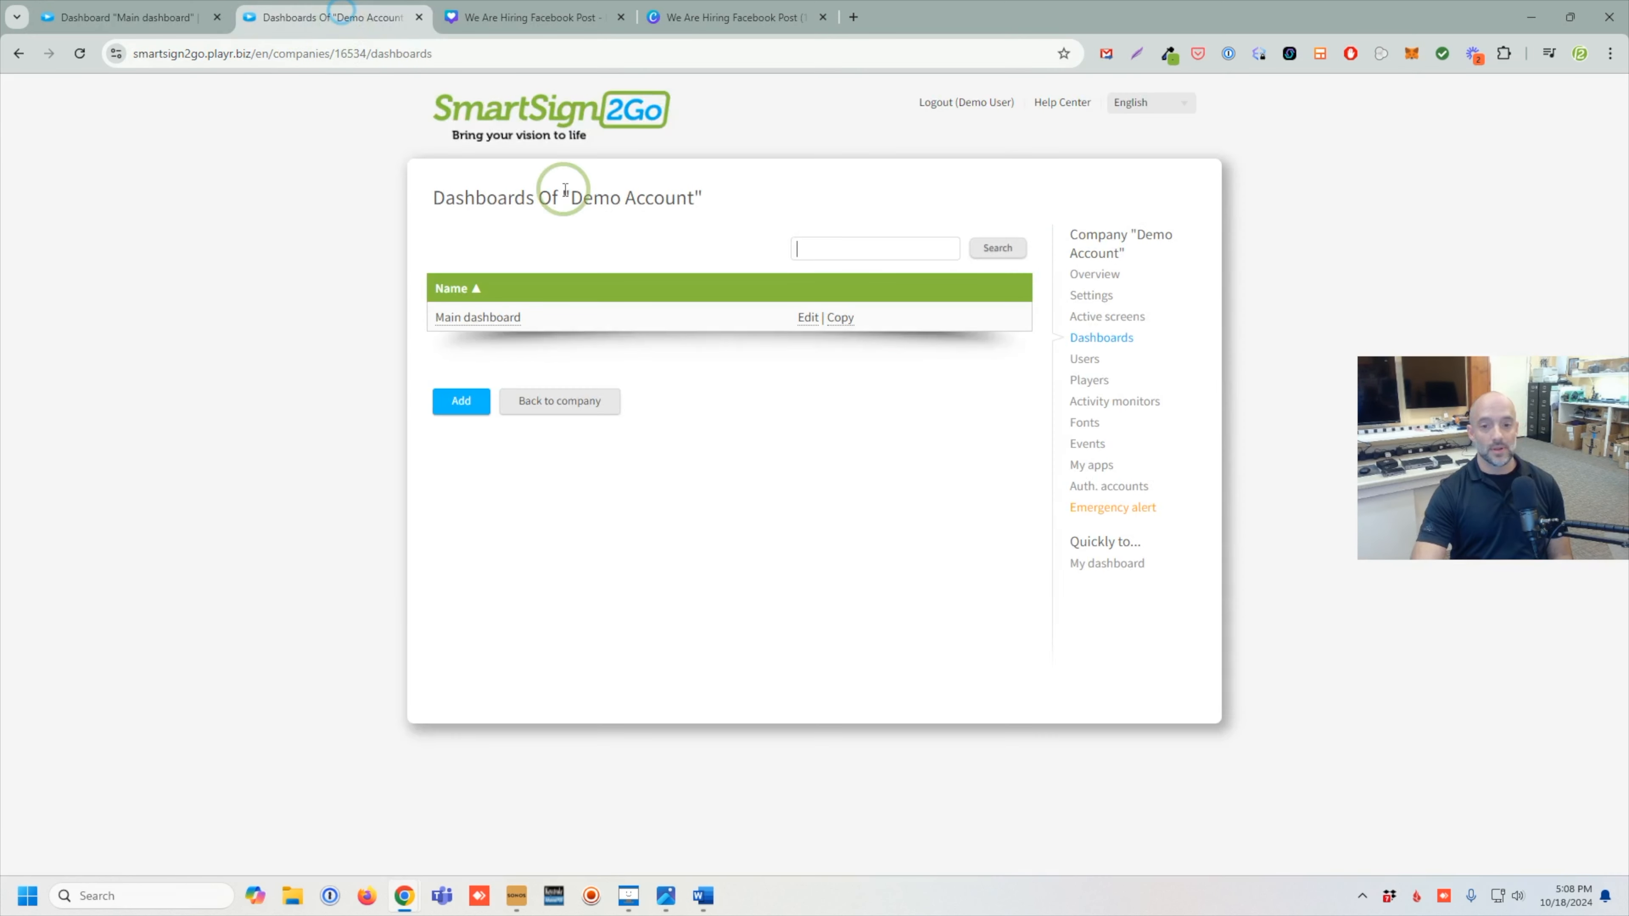
# - Review the account's users and the new player registration fields, and return to the main dashboard
pyautogui.click(1085, 357)
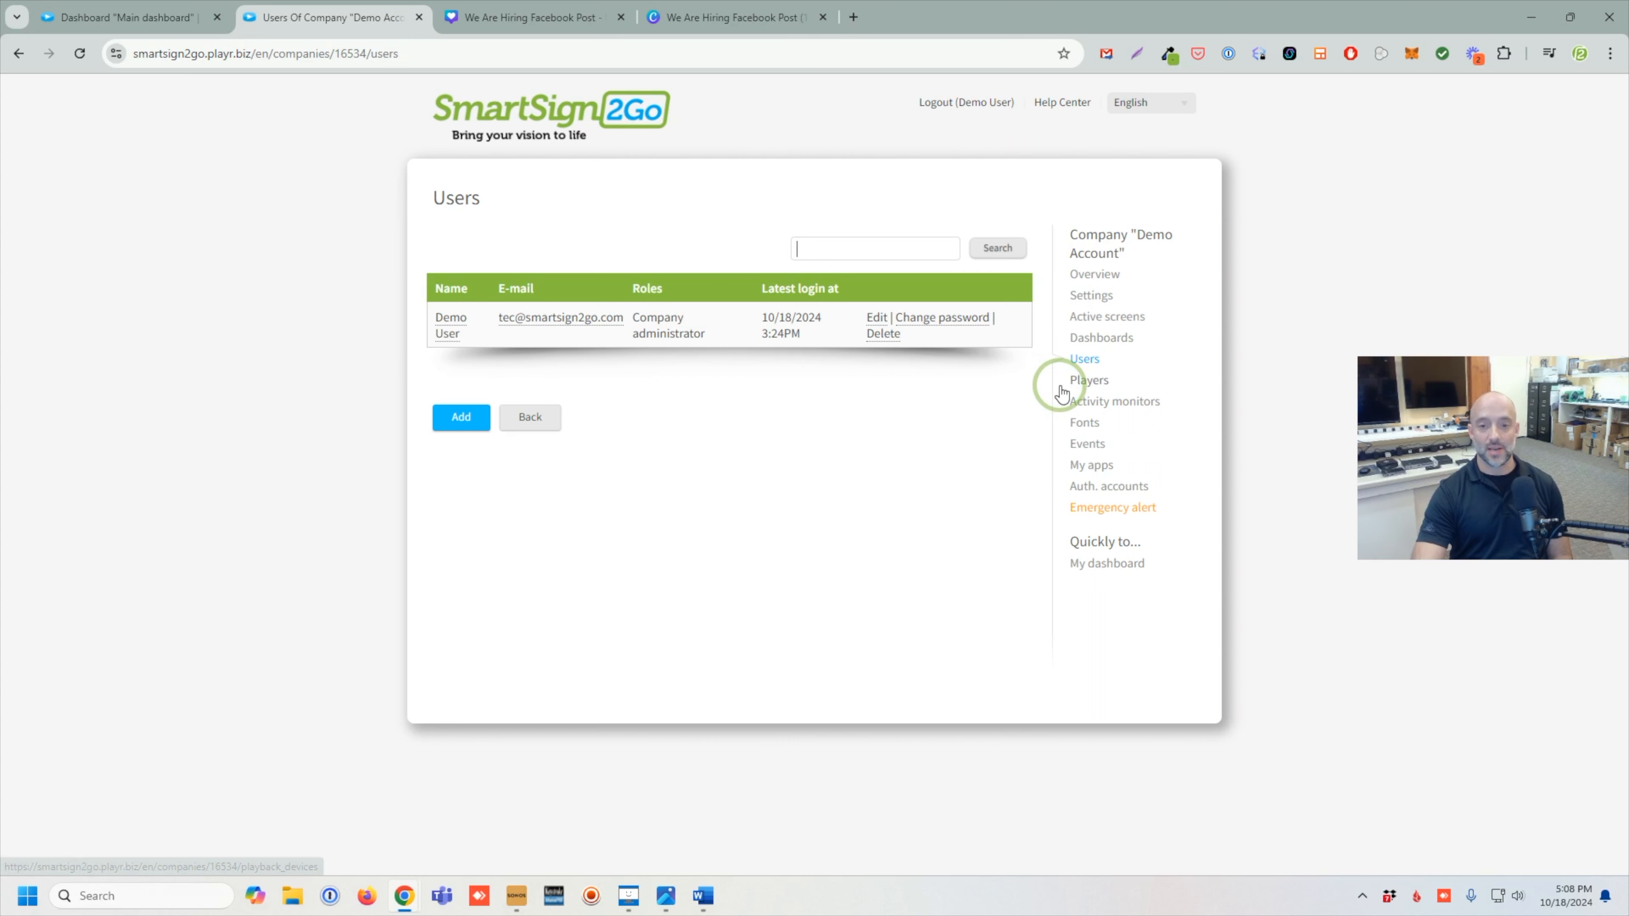
pyautogui.click(1084, 385)
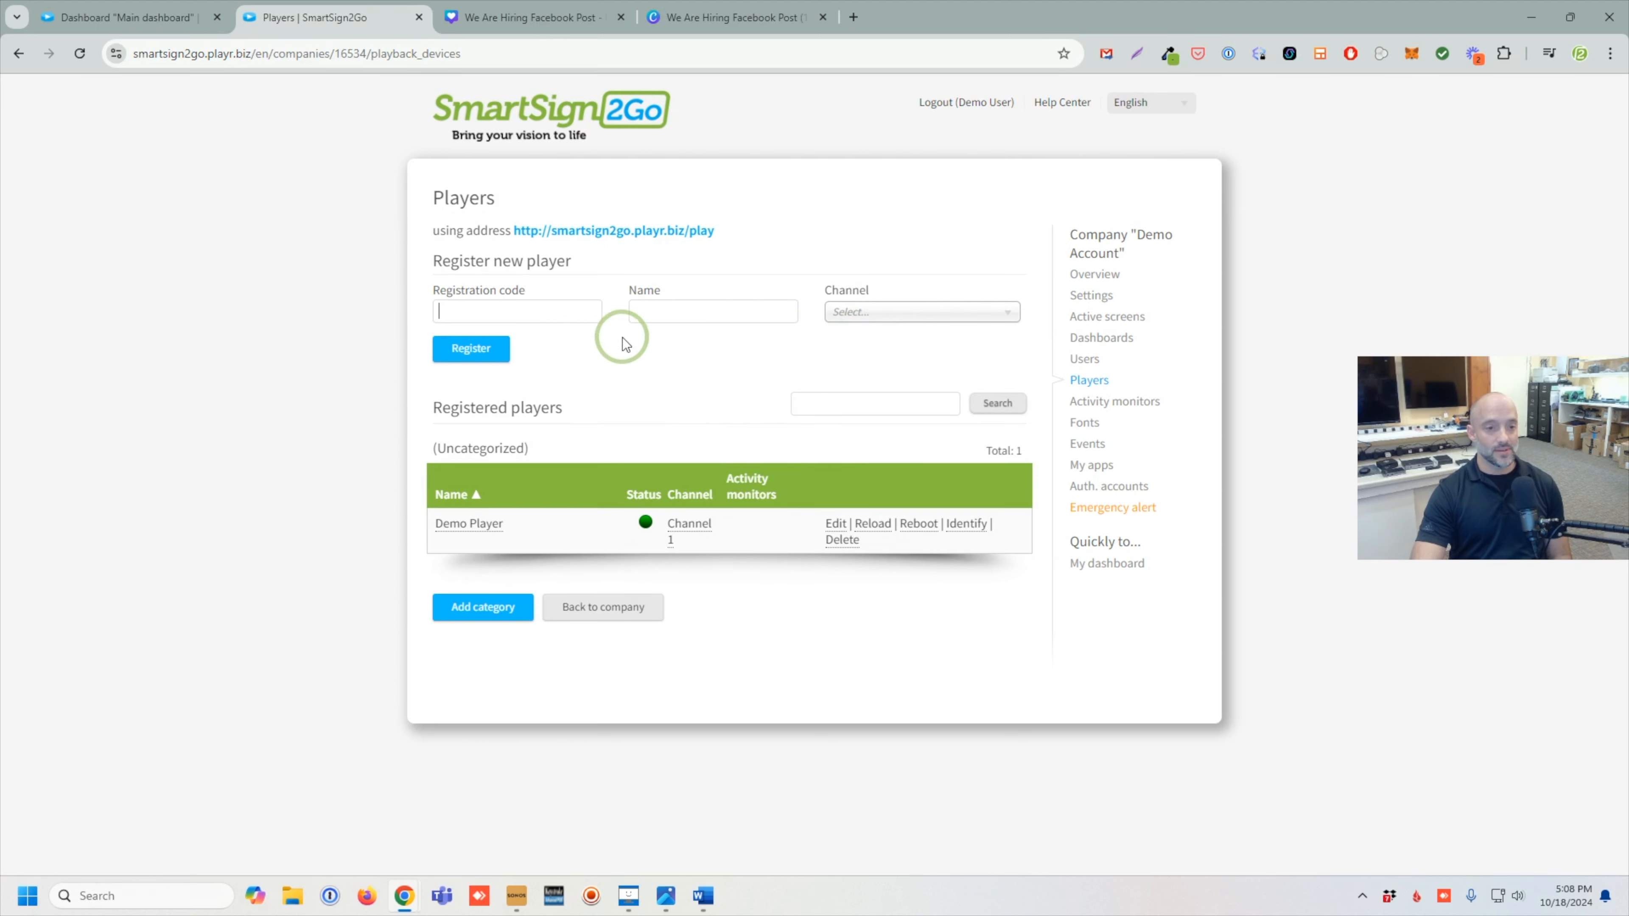
pyautogui.click(571, 313)
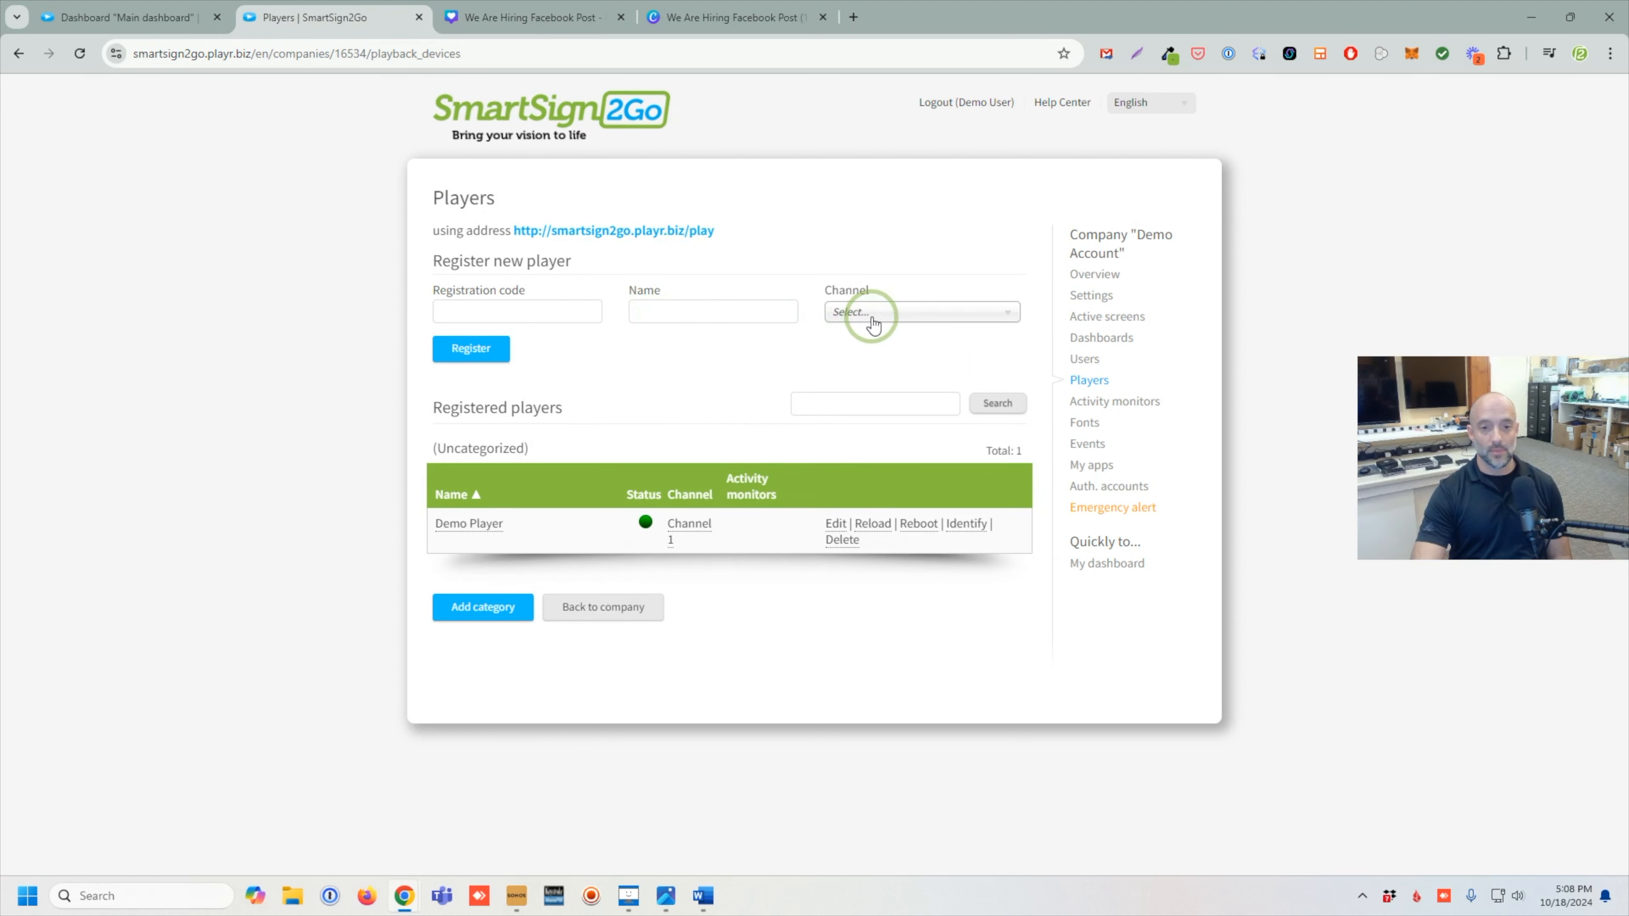
pyautogui.click(860, 311)
pyautogui.click(741, 350)
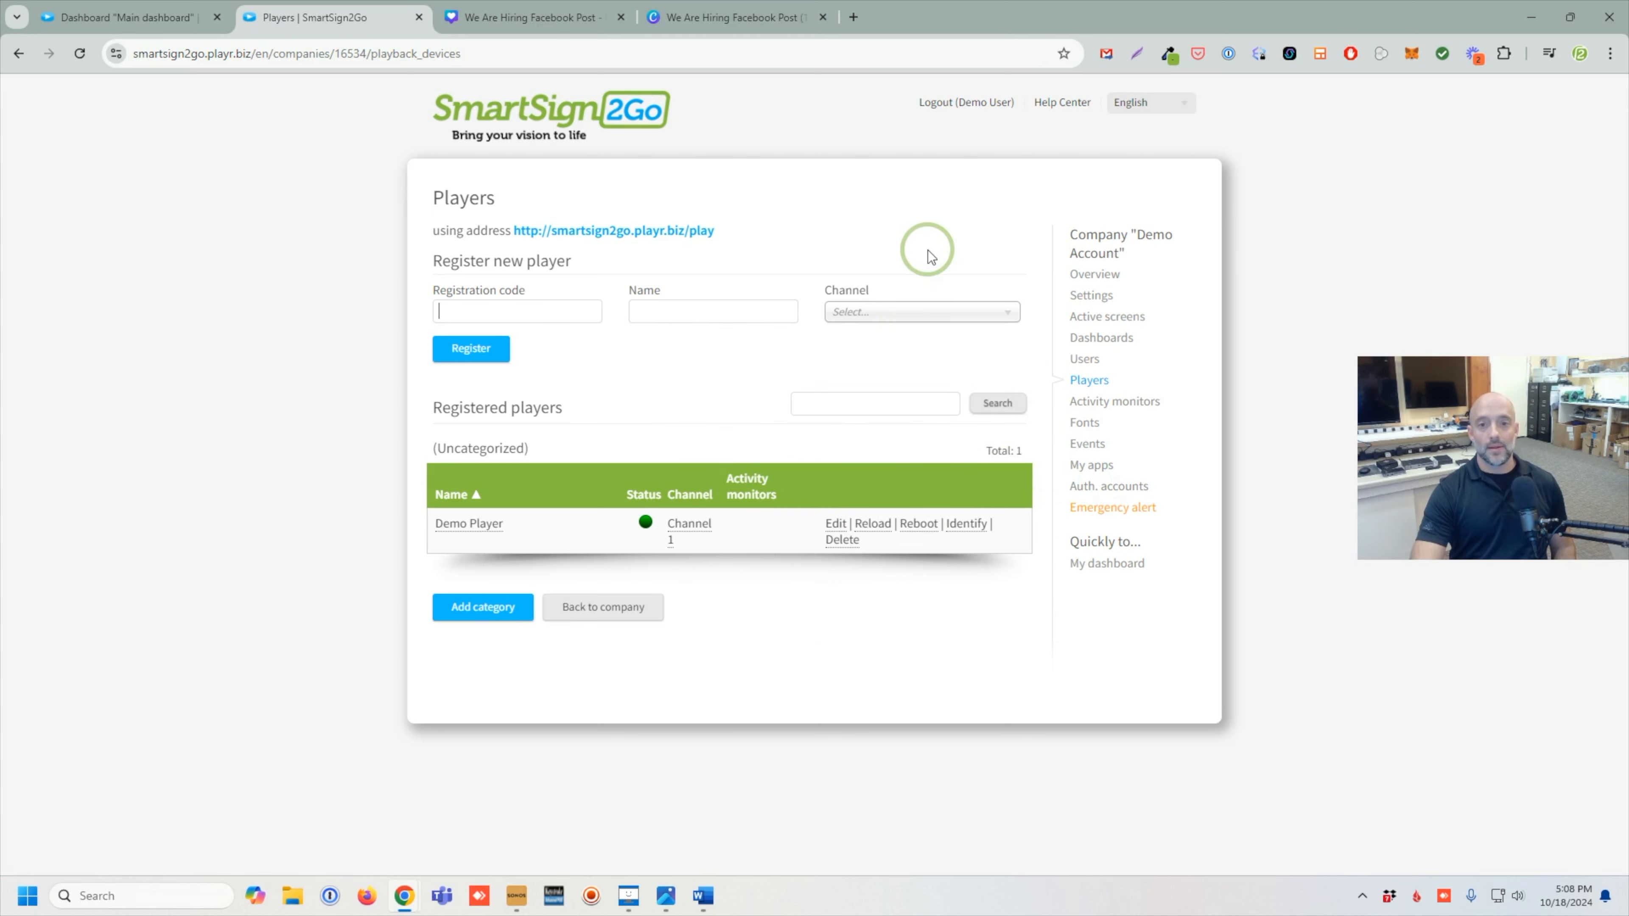
pyautogui.click(144, 18)
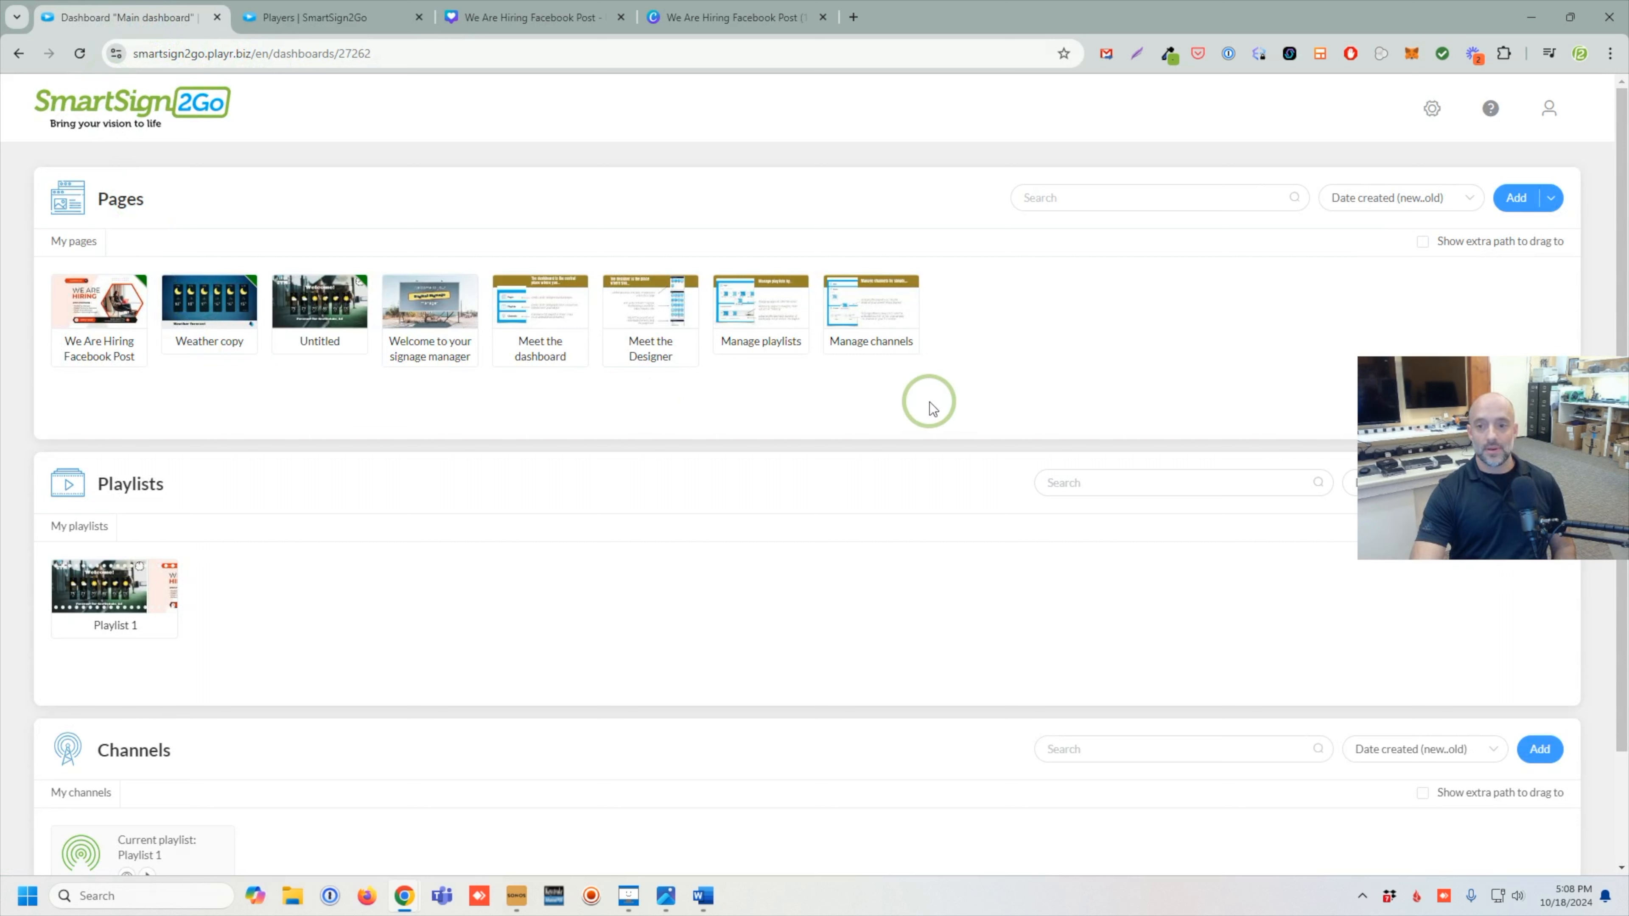